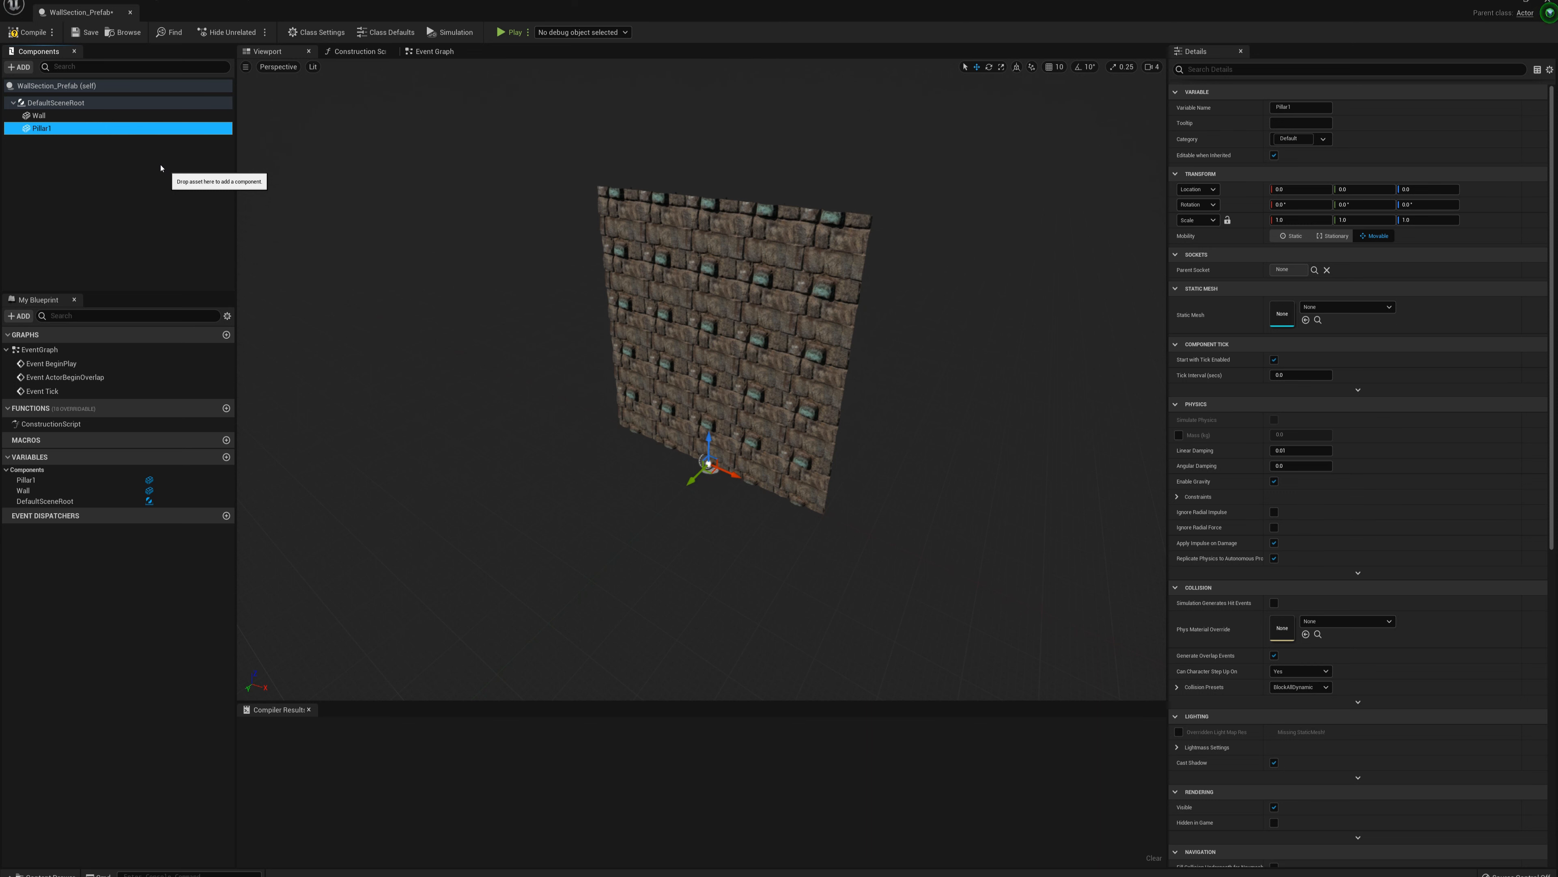
Delete the empty Pillar1 static mesh component from the wall prefab.
left_click(74, 144)
left_click(59, 130)
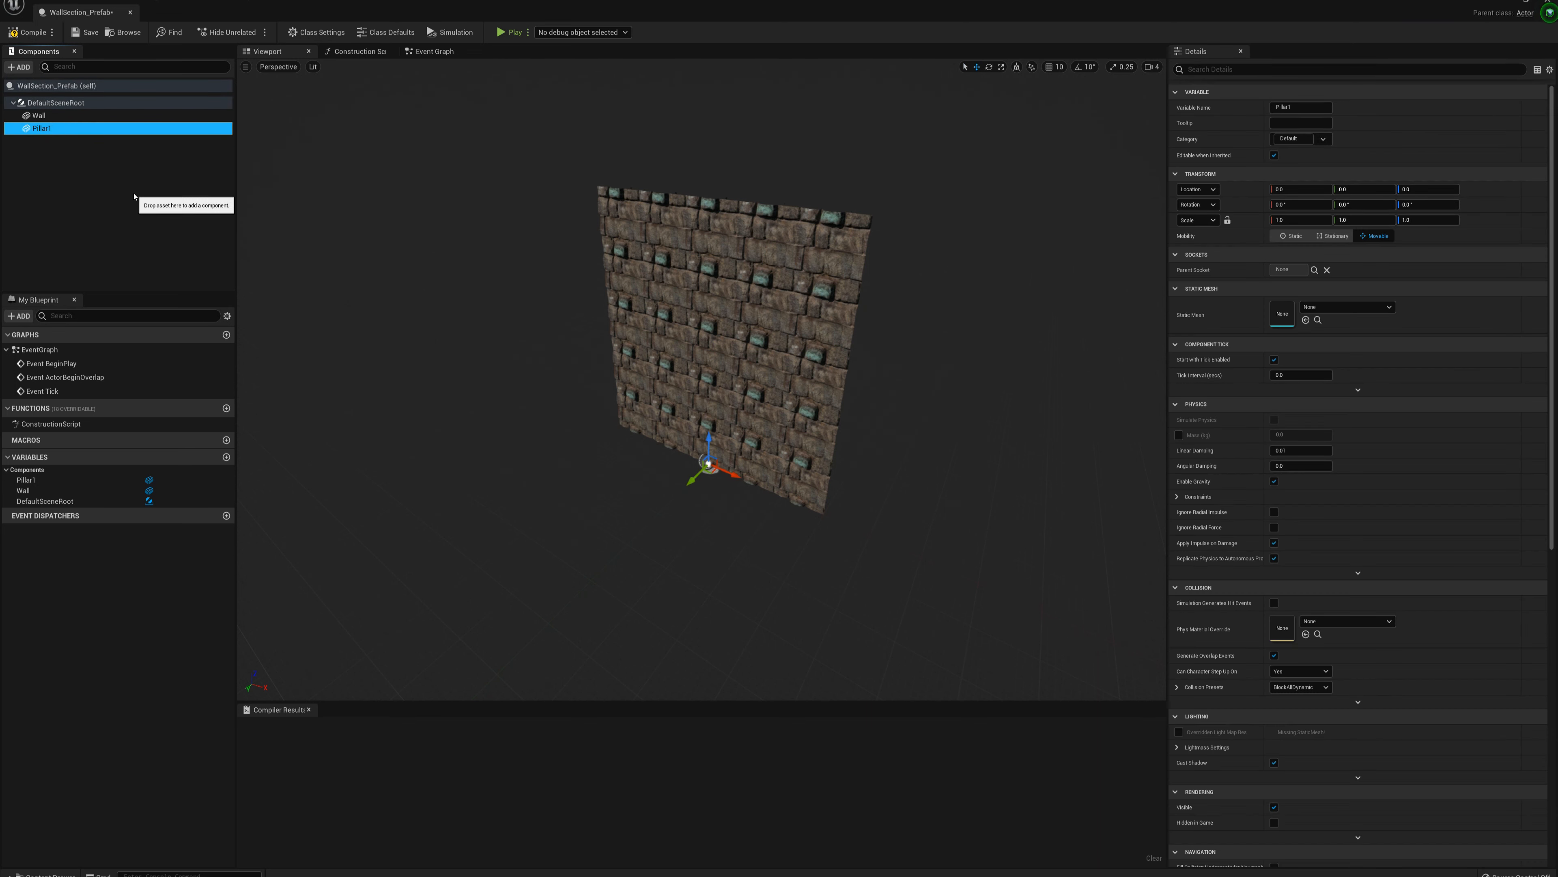
key("Delete")
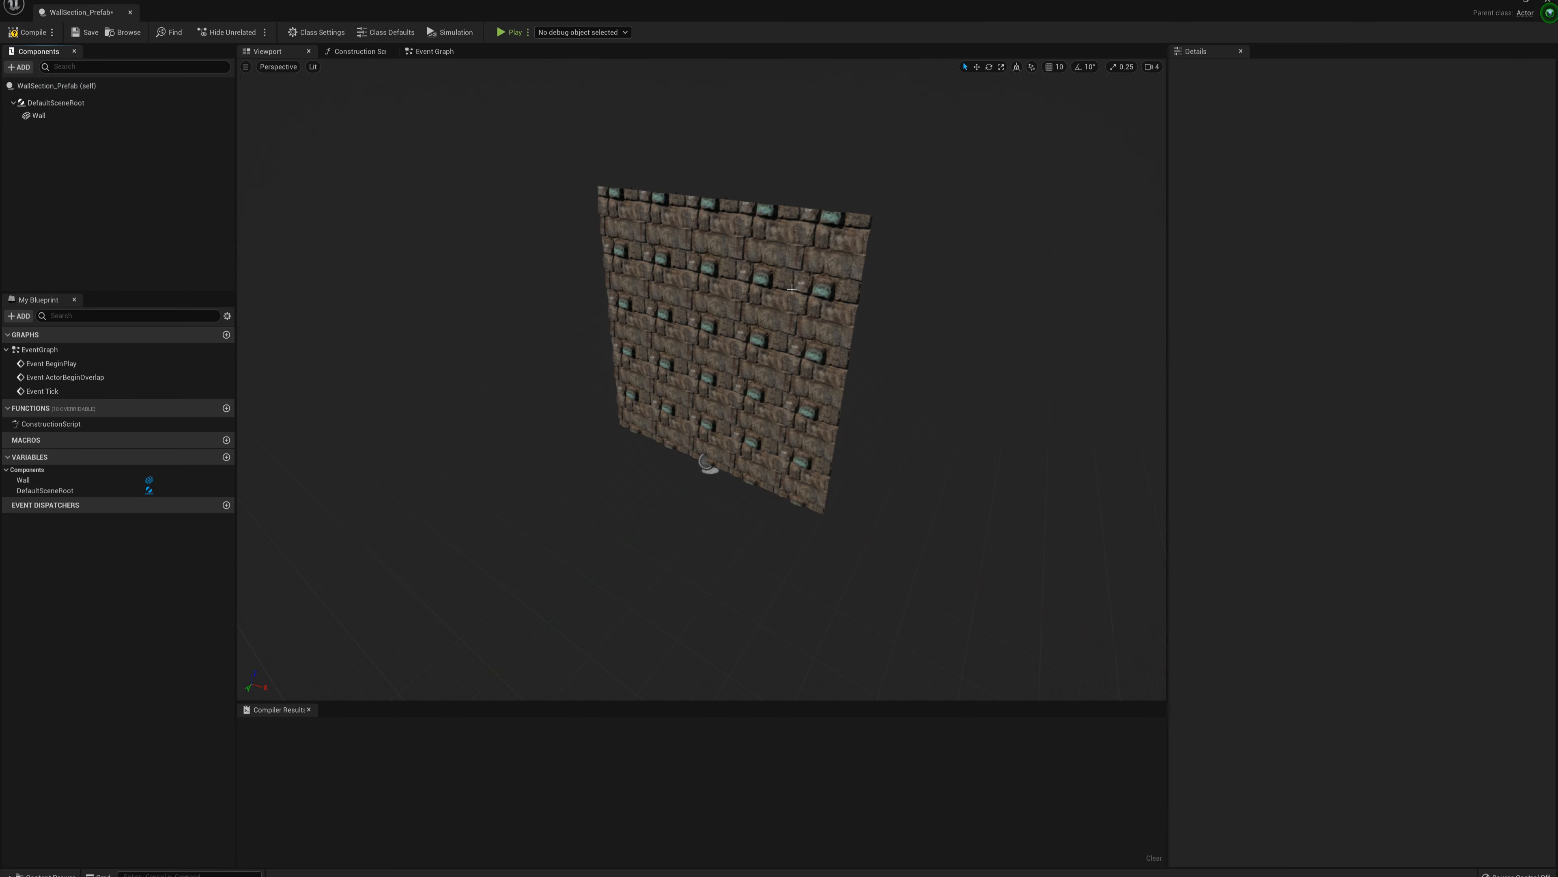
Add a Static Mesh component under DefaultSceneRoot and name it Fixture.
left_click(46, 103)
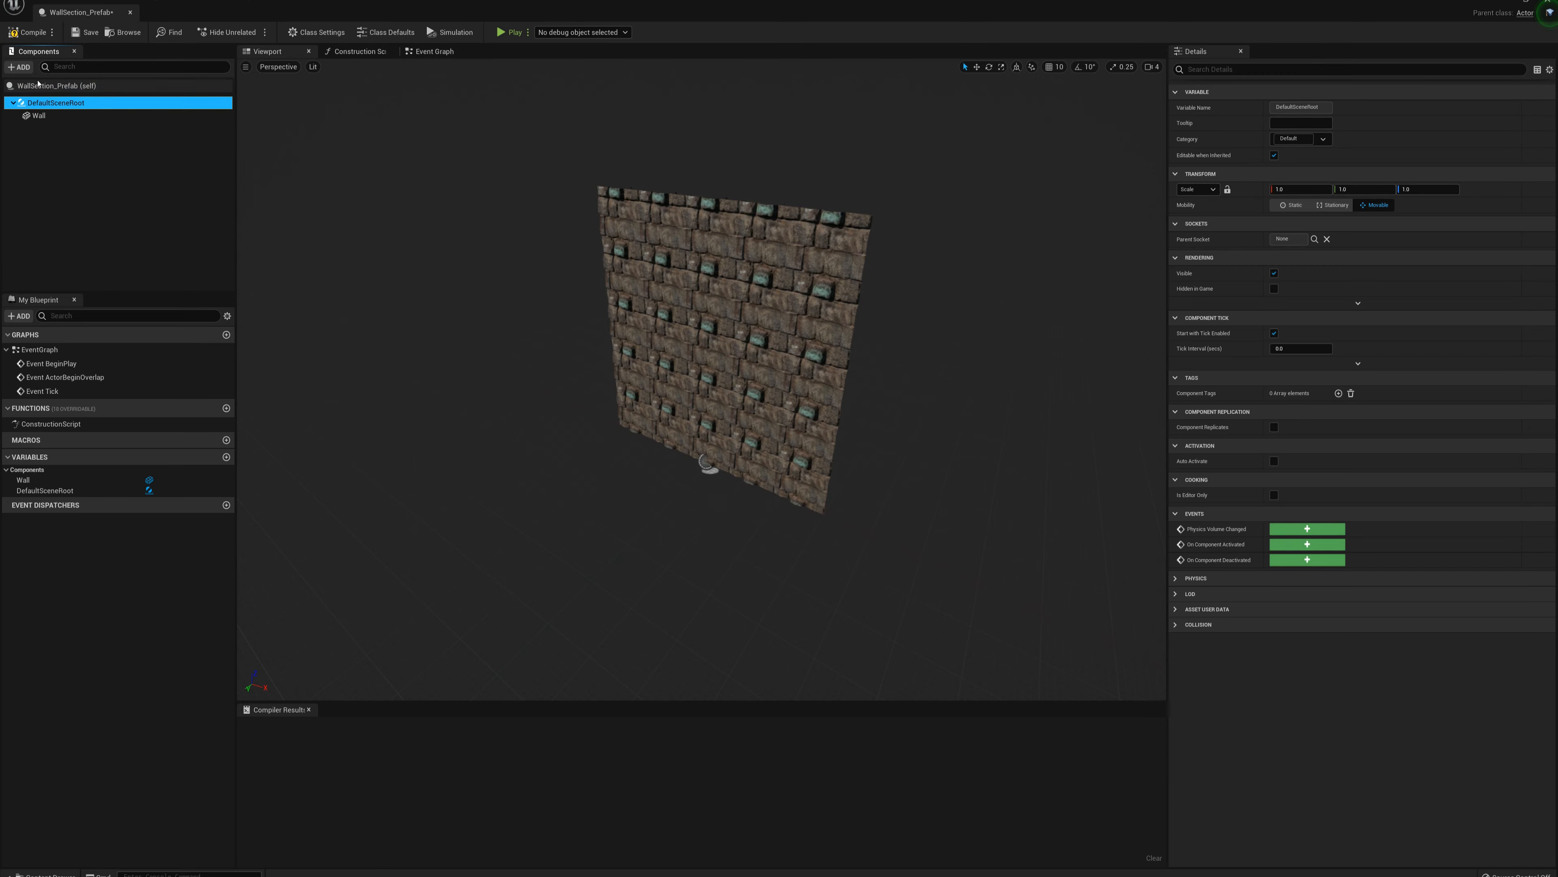
left_click(19, 66)
type("static")
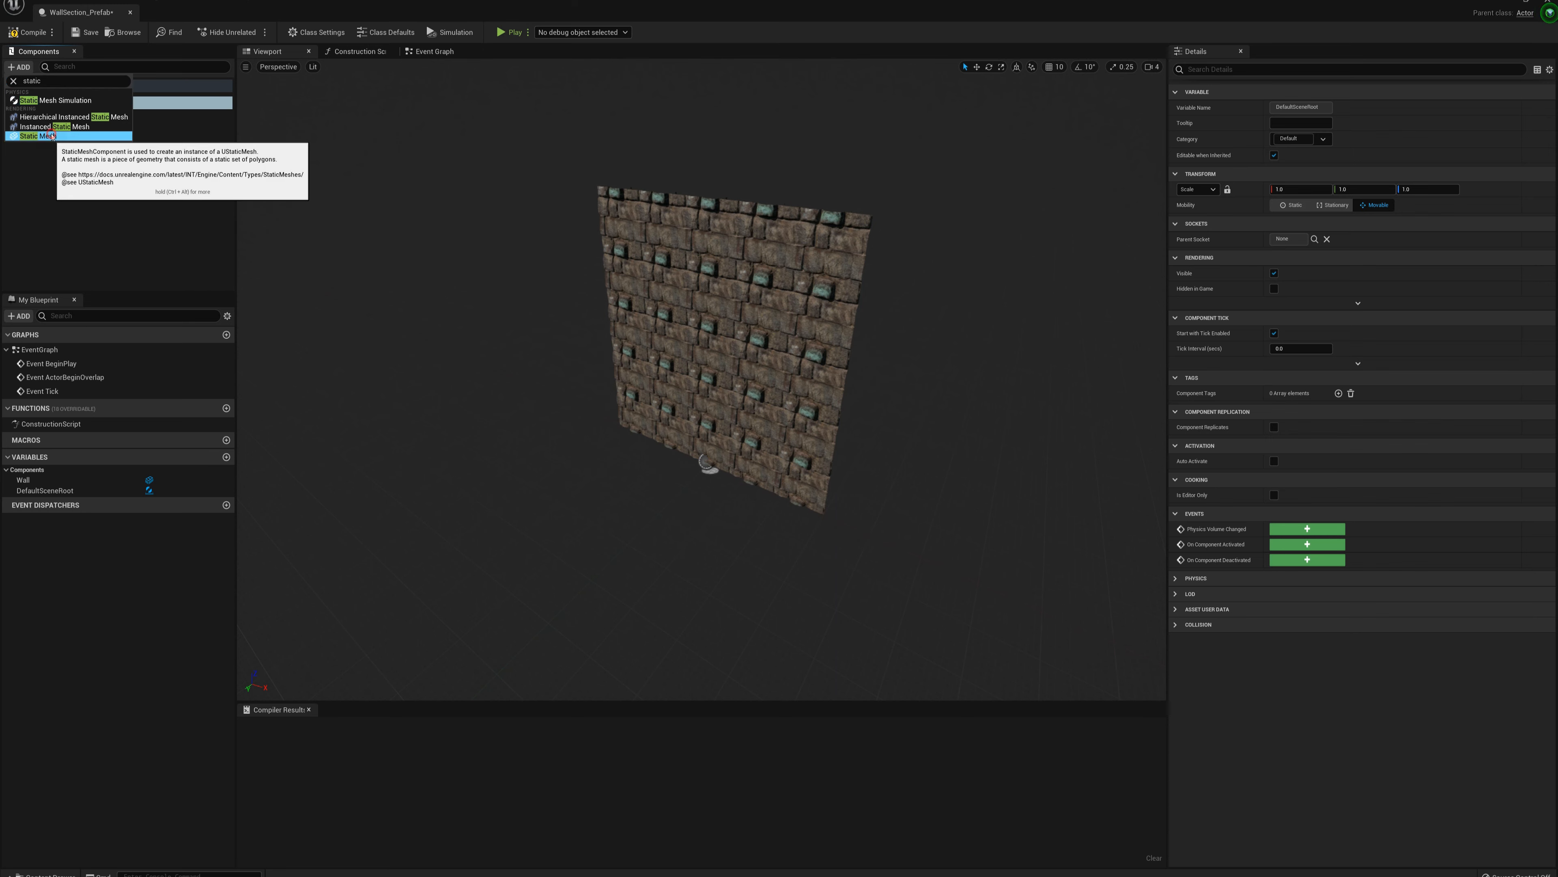
left_click(53, 136)
type("Fixt")
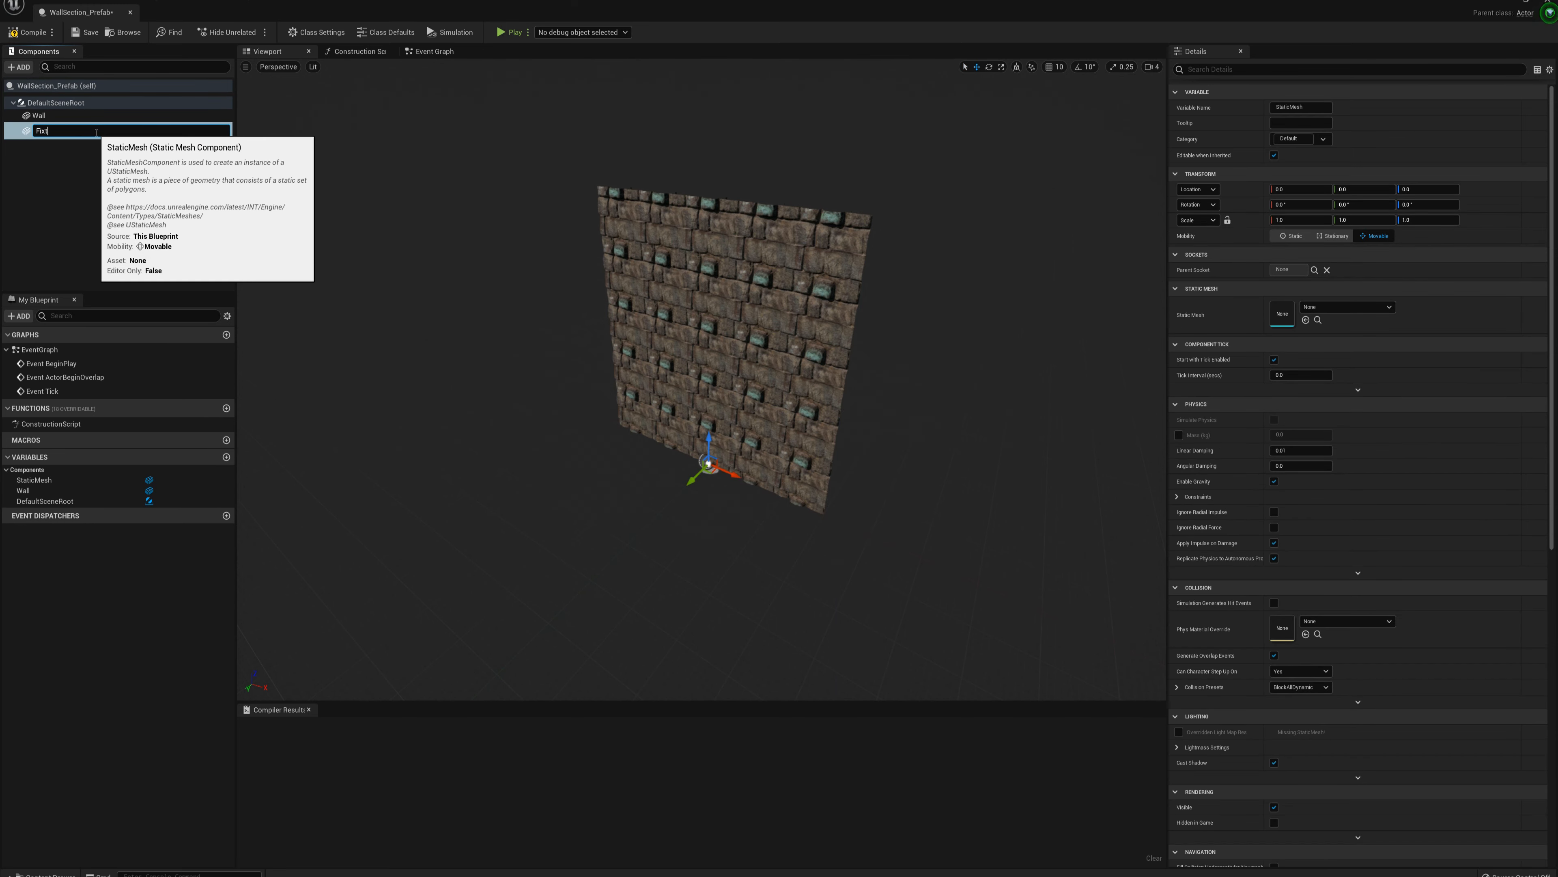
type("ure")
key("Return")
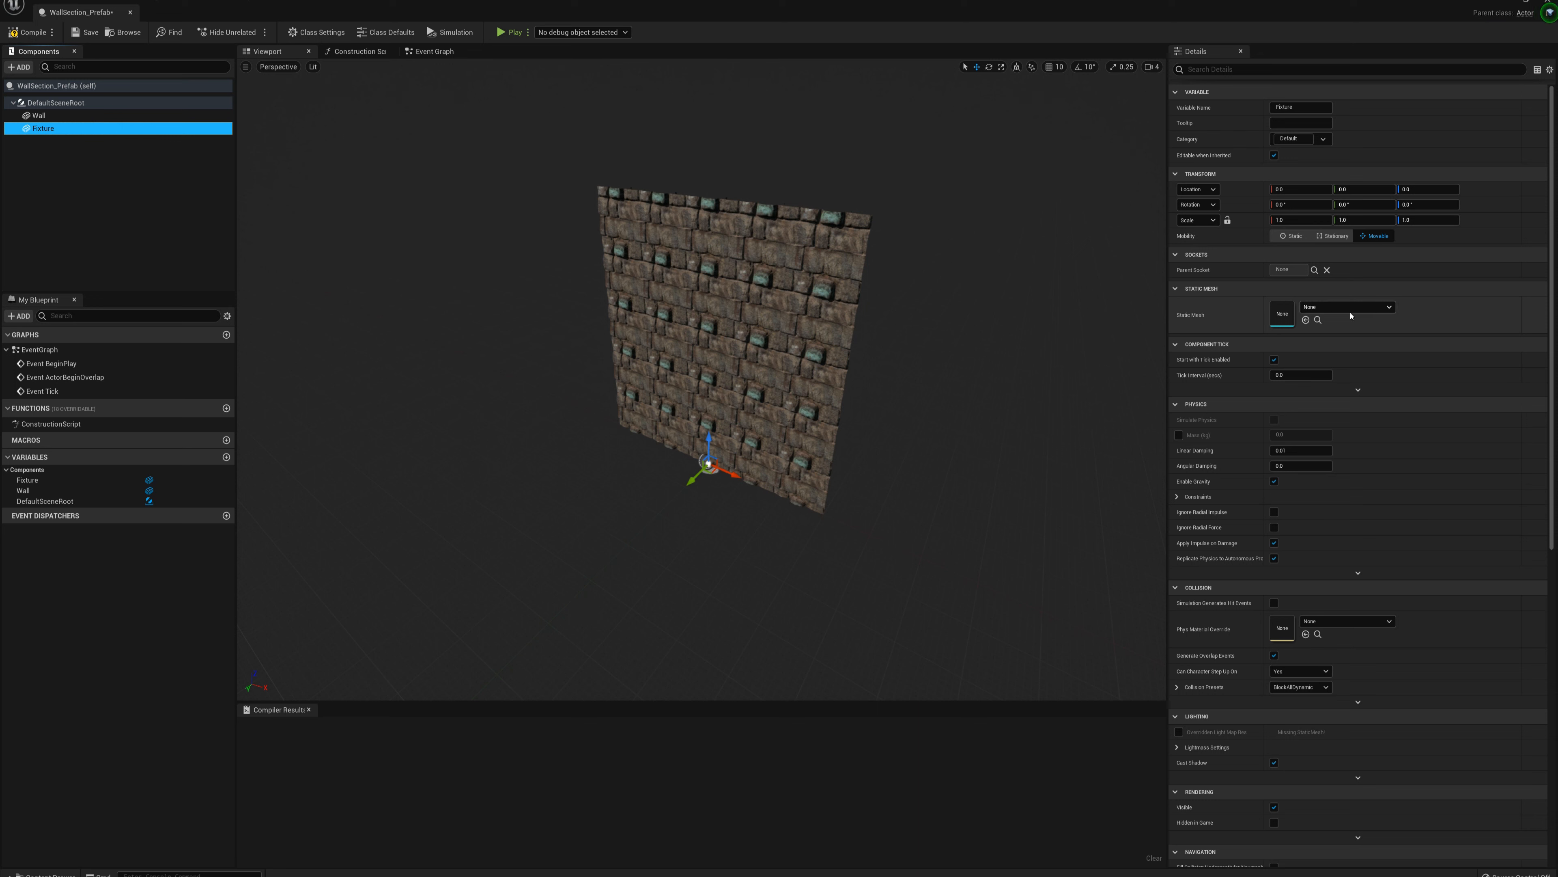
Assign the fixture lamp mesh to the Fixture component and set its scale to 0.5 on all three axes.
left_click(1347, 306)
left_click(1340, 398)
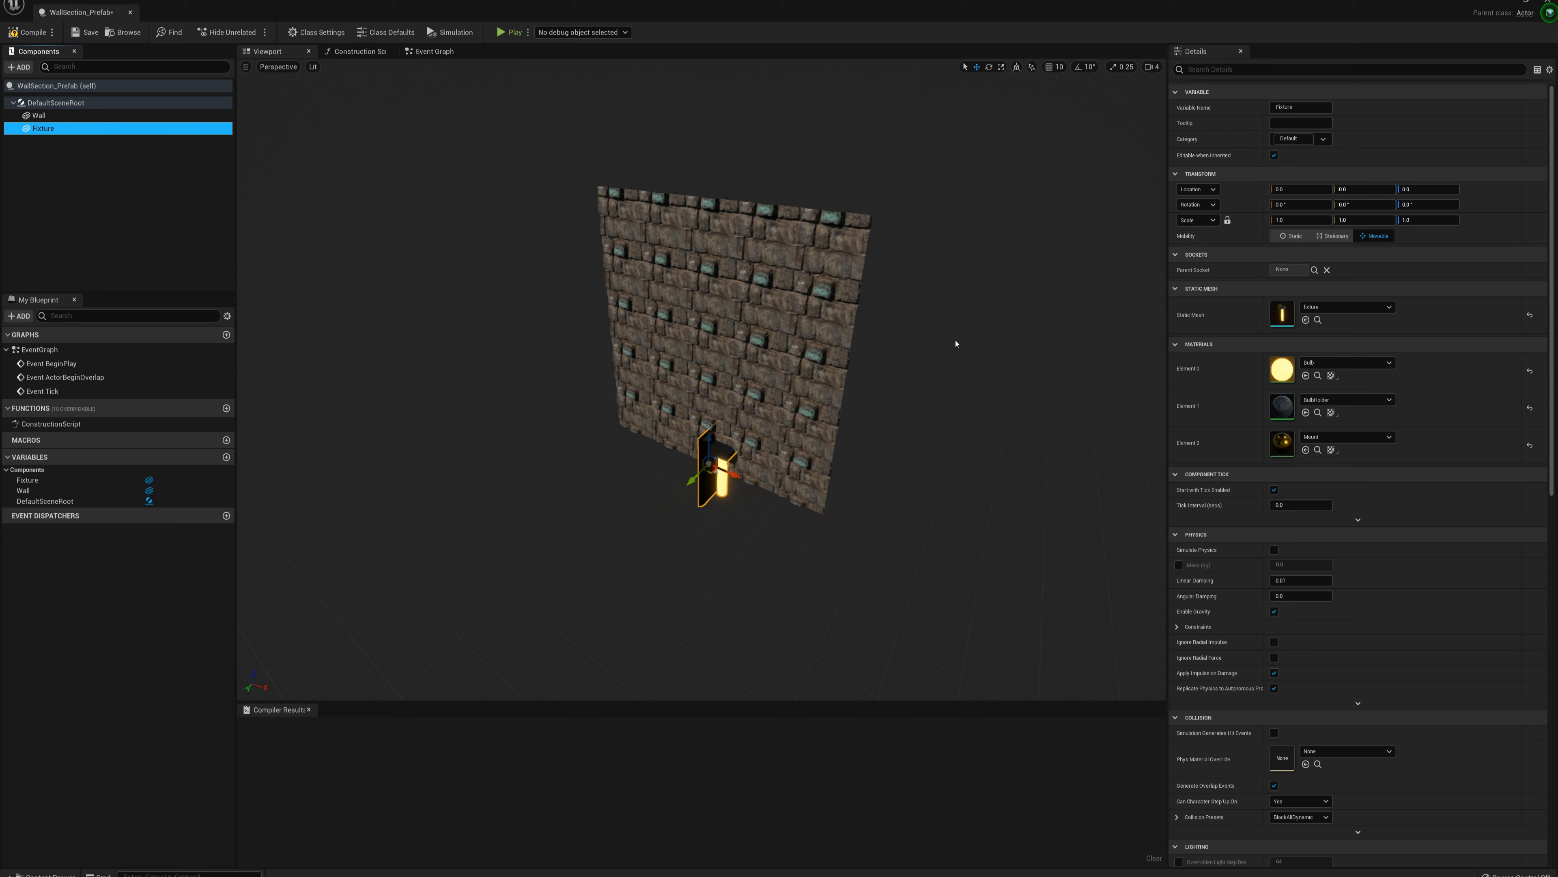
scroll(804, 392, "up", 5)
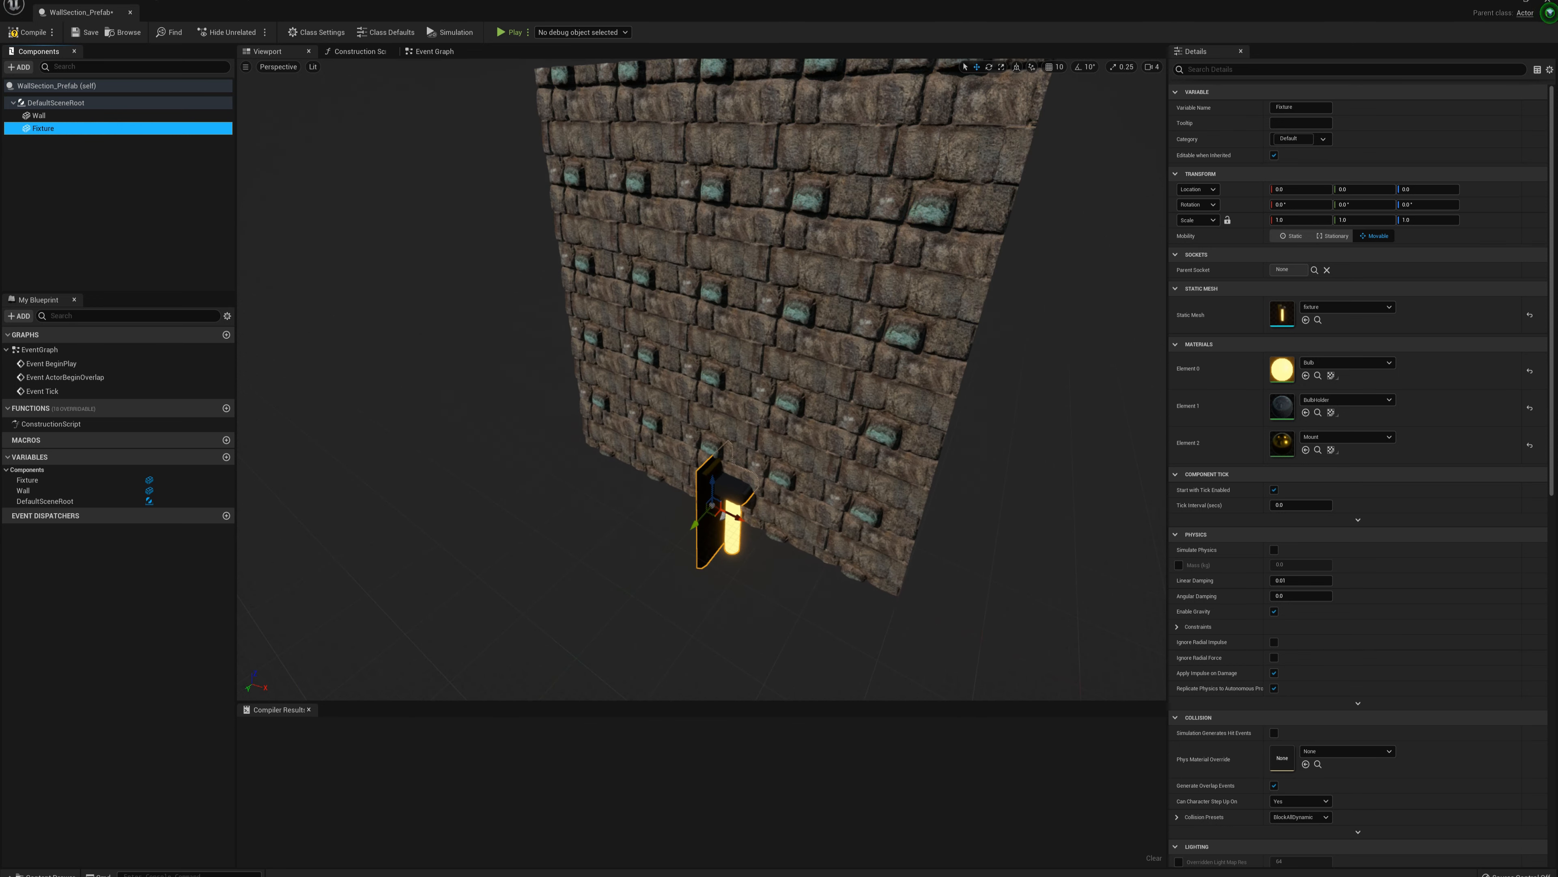
left_click(1301, 220)
type("0.5")
key("Tab")
type("0.5")
key("Tab")
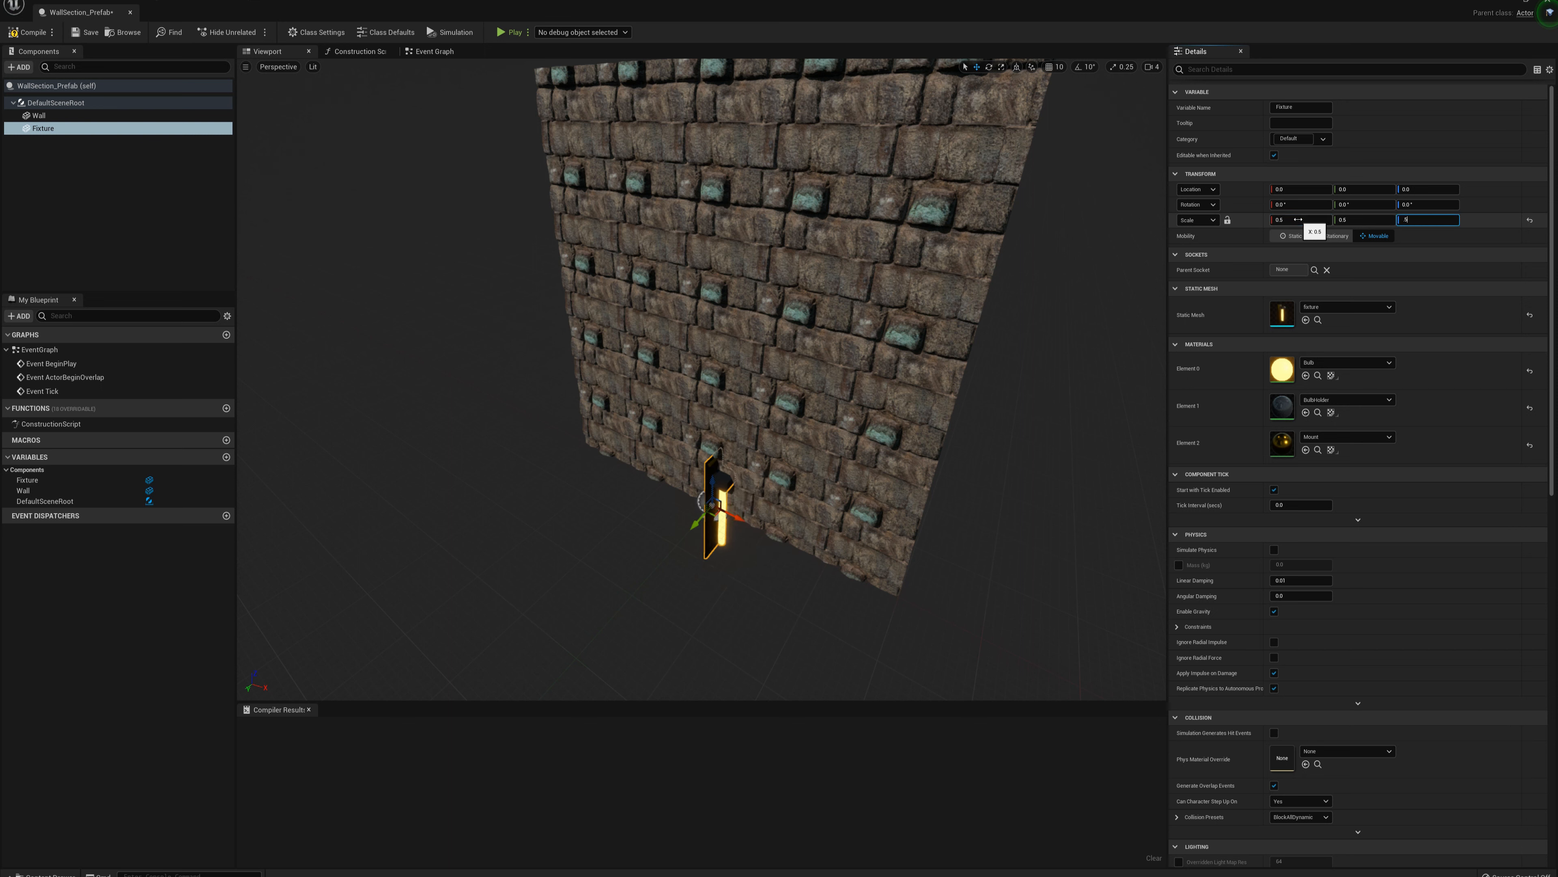
type("0.5")
key("Return")
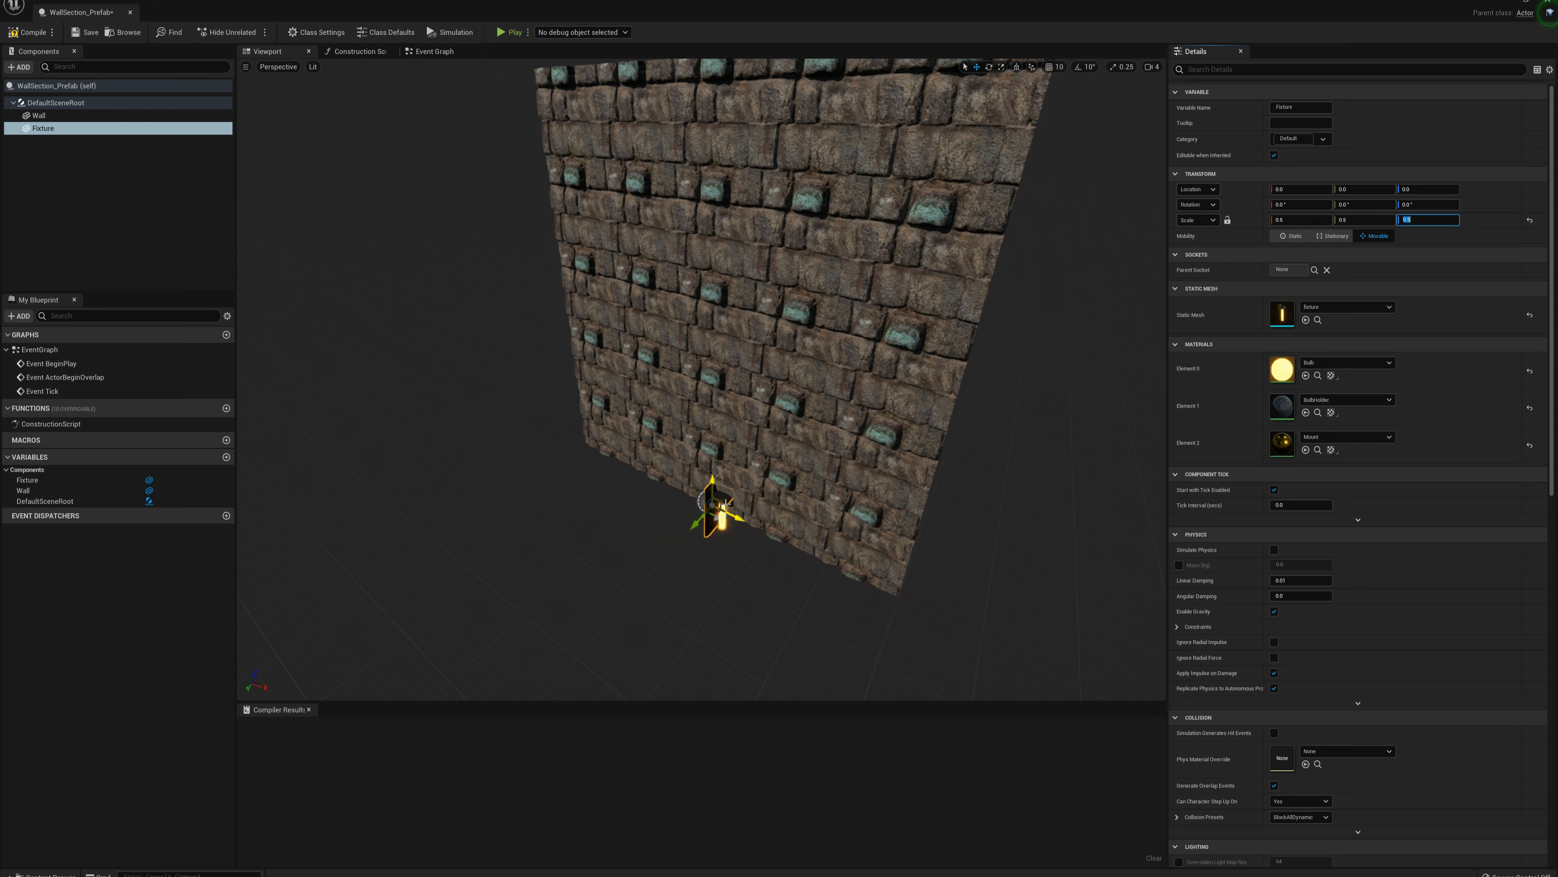
Raise the fixture up the wall and rotate it about 90° around Z so its bulb faces out from the wall.
left_click_drag(712, 487, 676, 295)
key("e")
right_click_drag(724, 270, 750, 259)
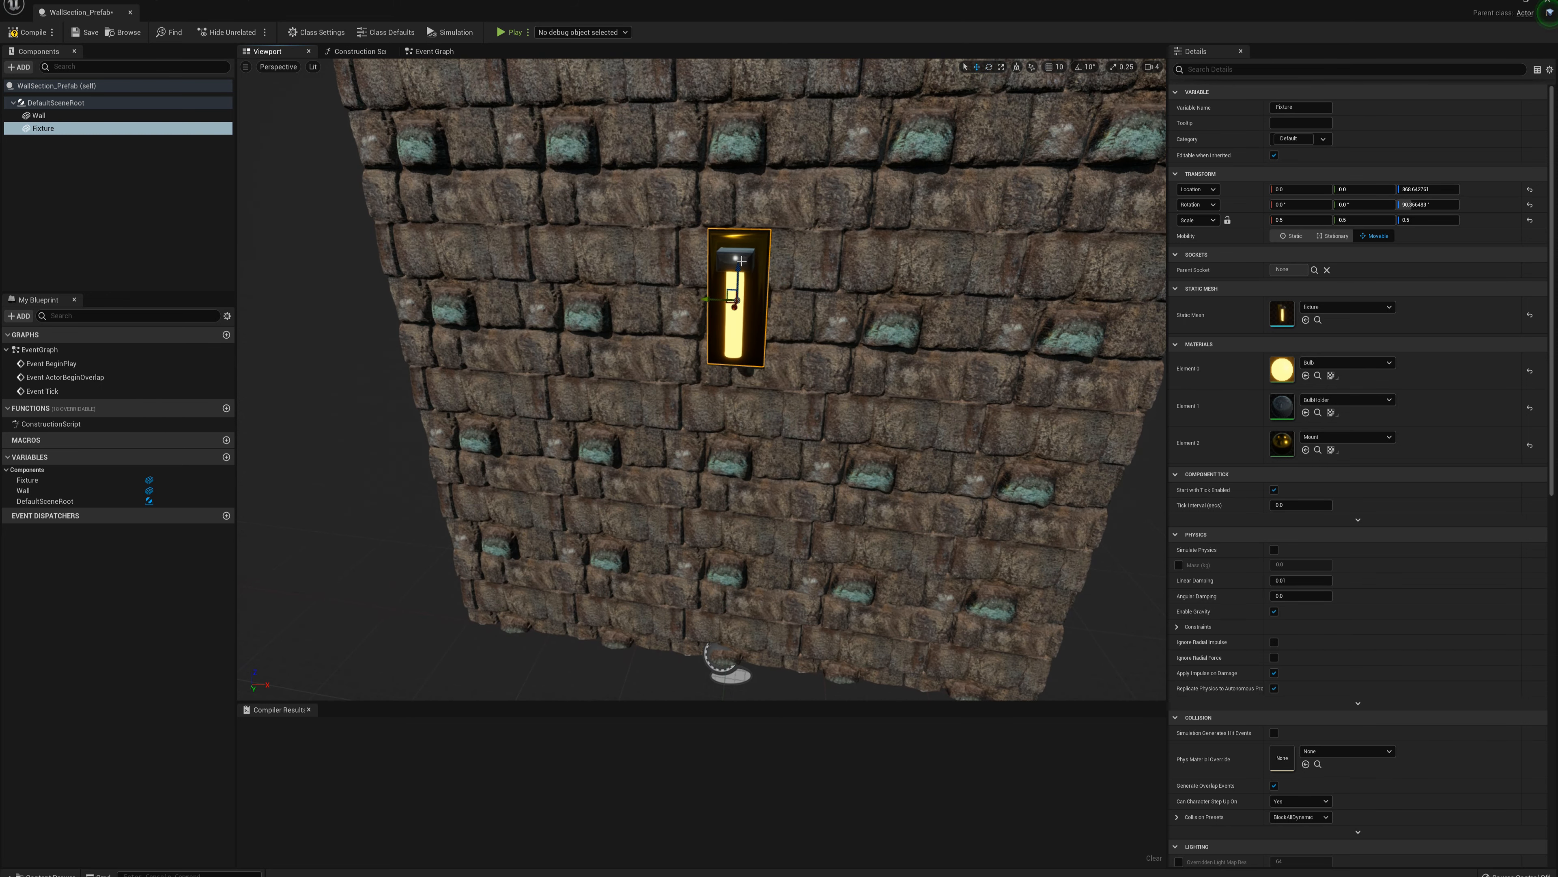
Move the fixture onto the wall's front face near the centre, about 39 units along X and 250 units up.
key("w")
left_click_drag(739, 264, 760, 352)
right_click_drag(760, 352, 791, 341)
left_click_drag(742, 369, 716, 397)
scroll(716, 397, "up", 5)
right_click_drag(715, 396, 801, 339)
scroll(801, 339, "down", 5)
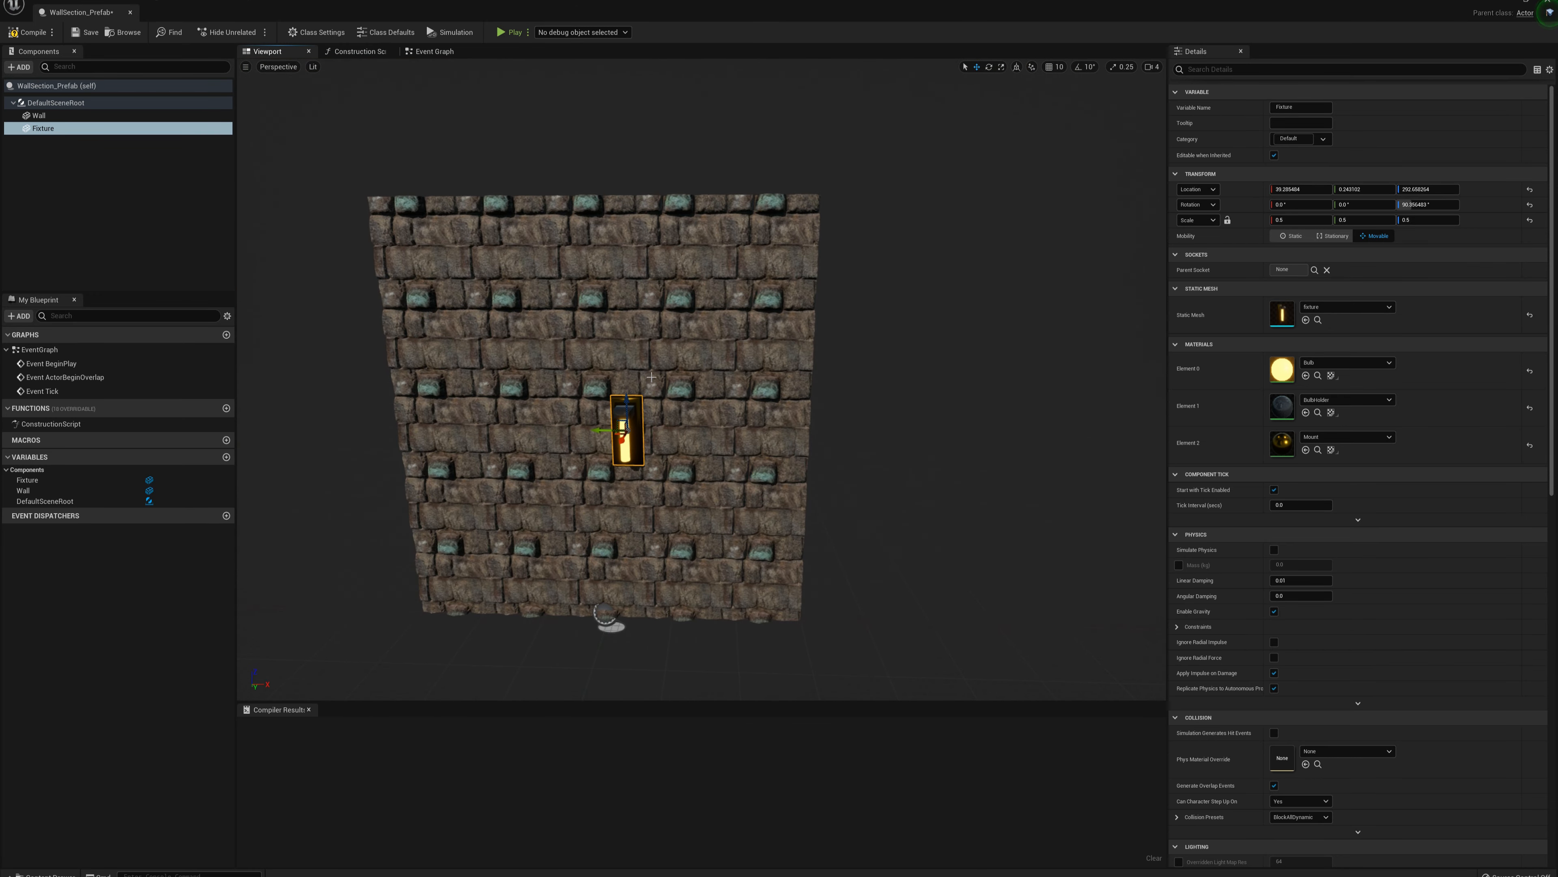
Add a Point Light component as a child of the Fixture component.
left_click(19, 66)
type("point")
left_click(124, 178)
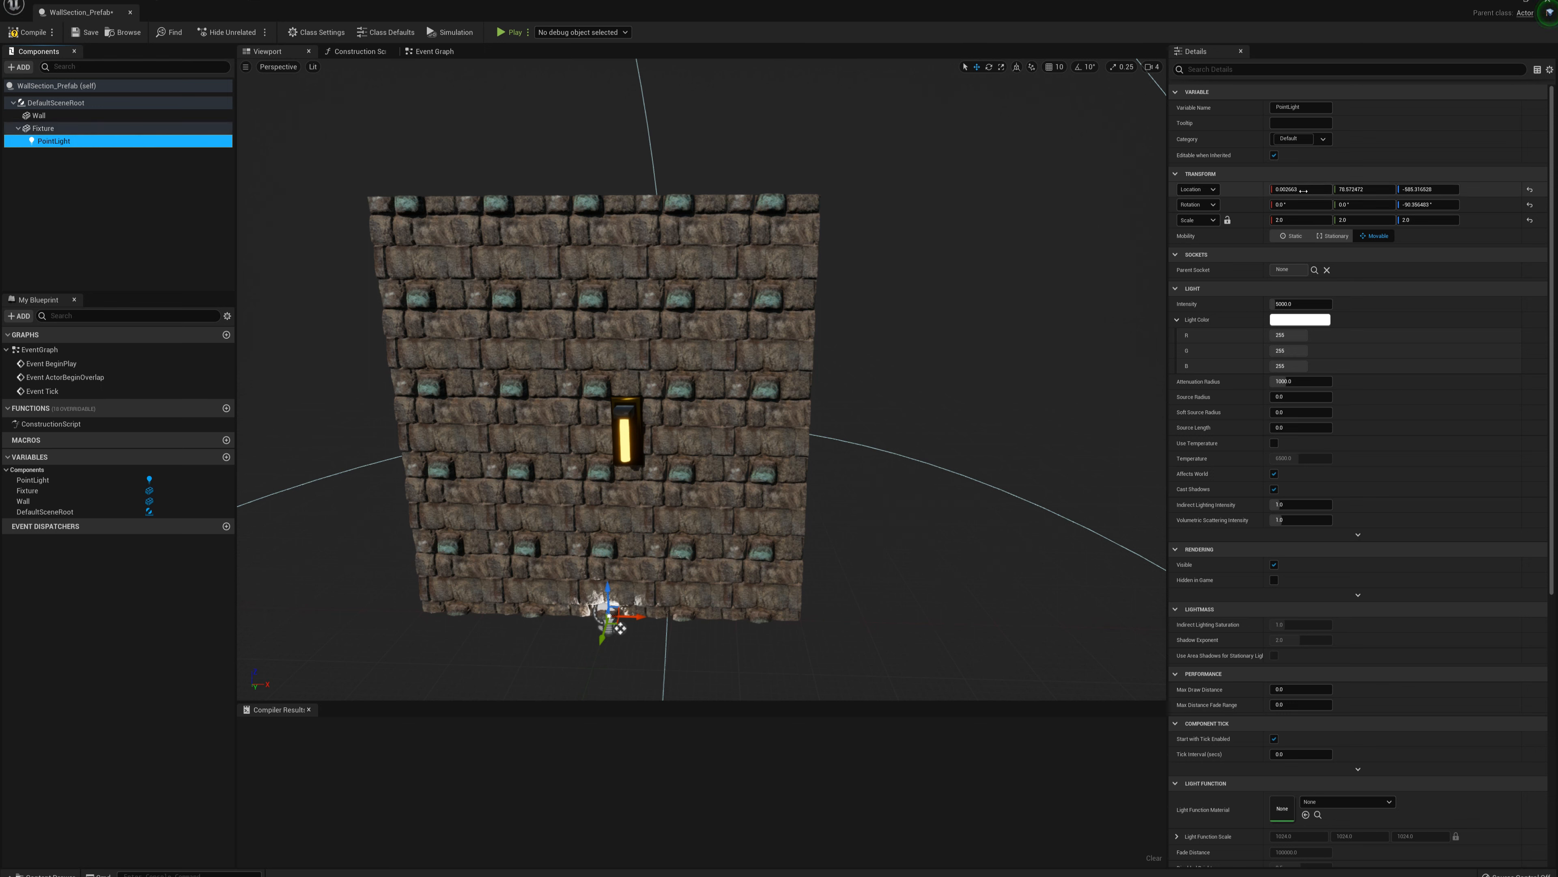
Set the point light's relative location to 0, 0, 0 on the fixture.
left_click(1276, 189)
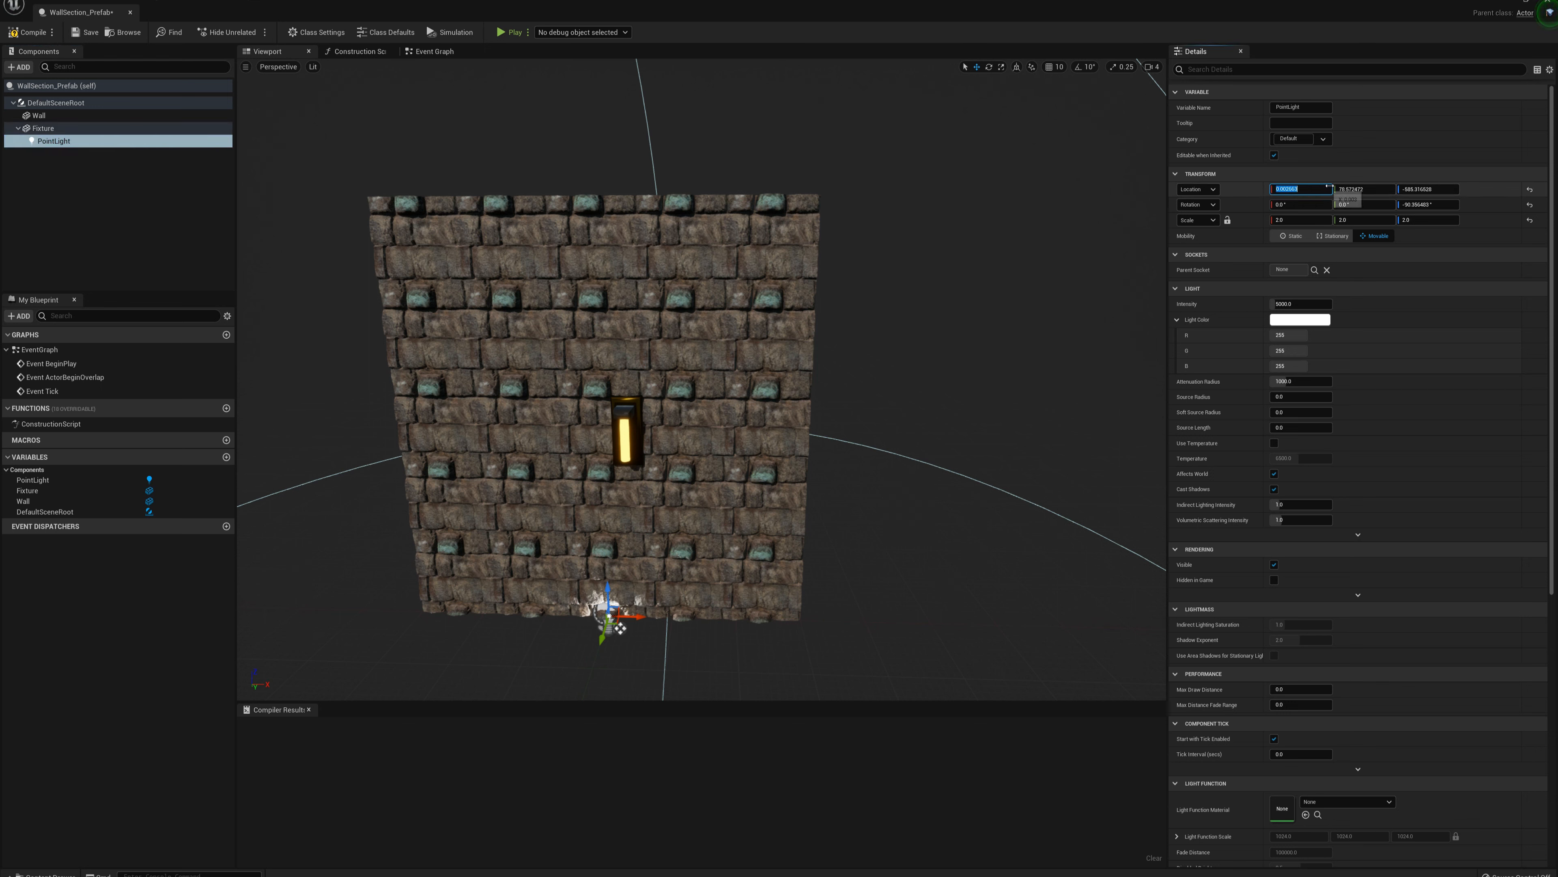
type("0")
key("Tab")
type("0")
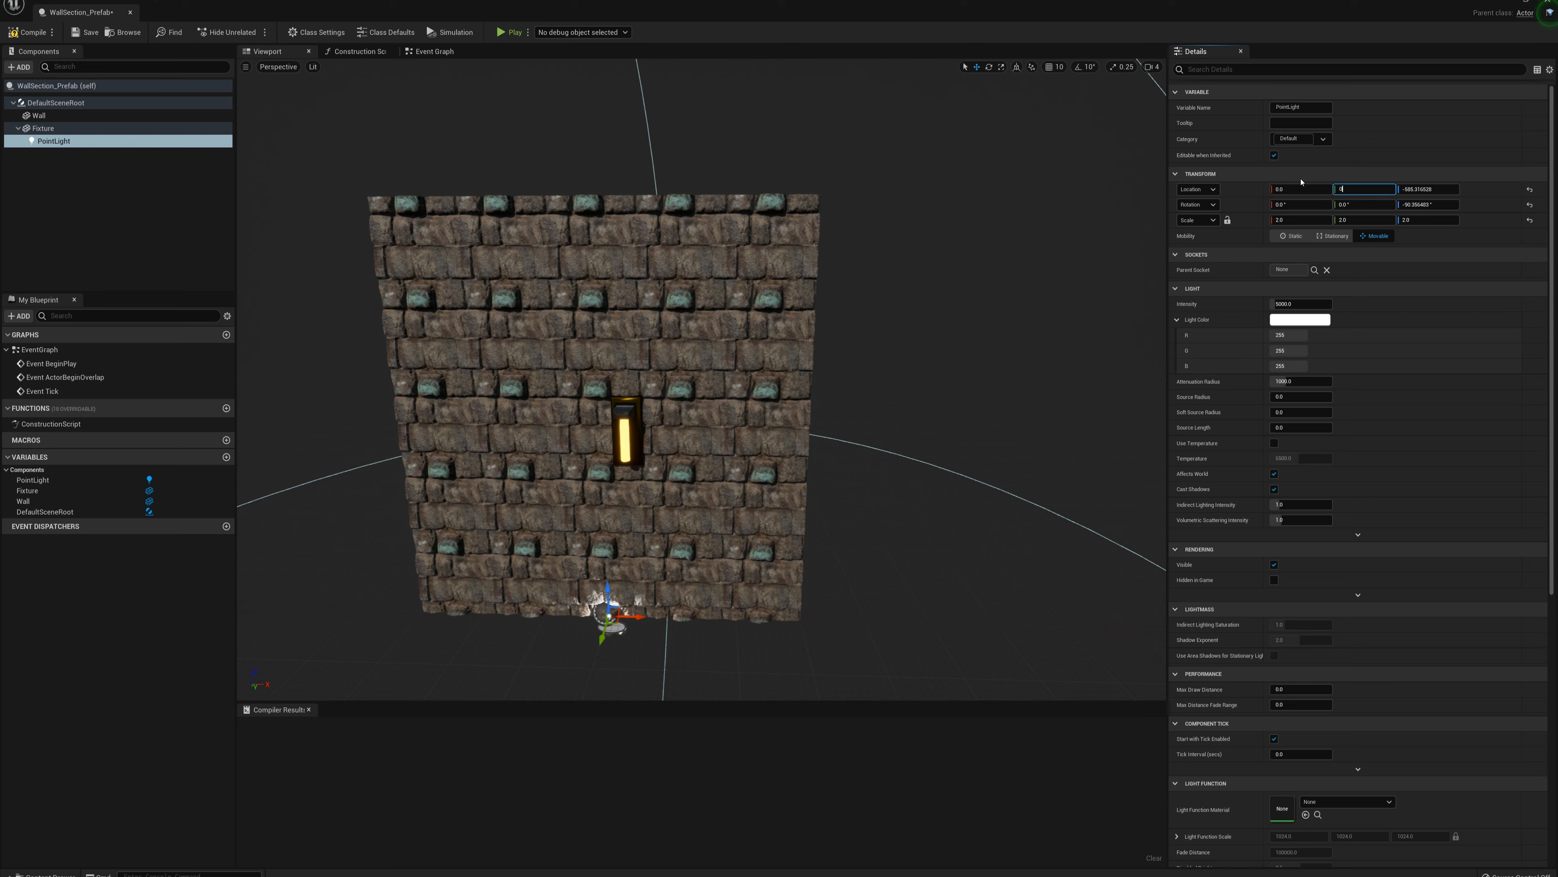
key("Tab")
type("0")
key("Return")
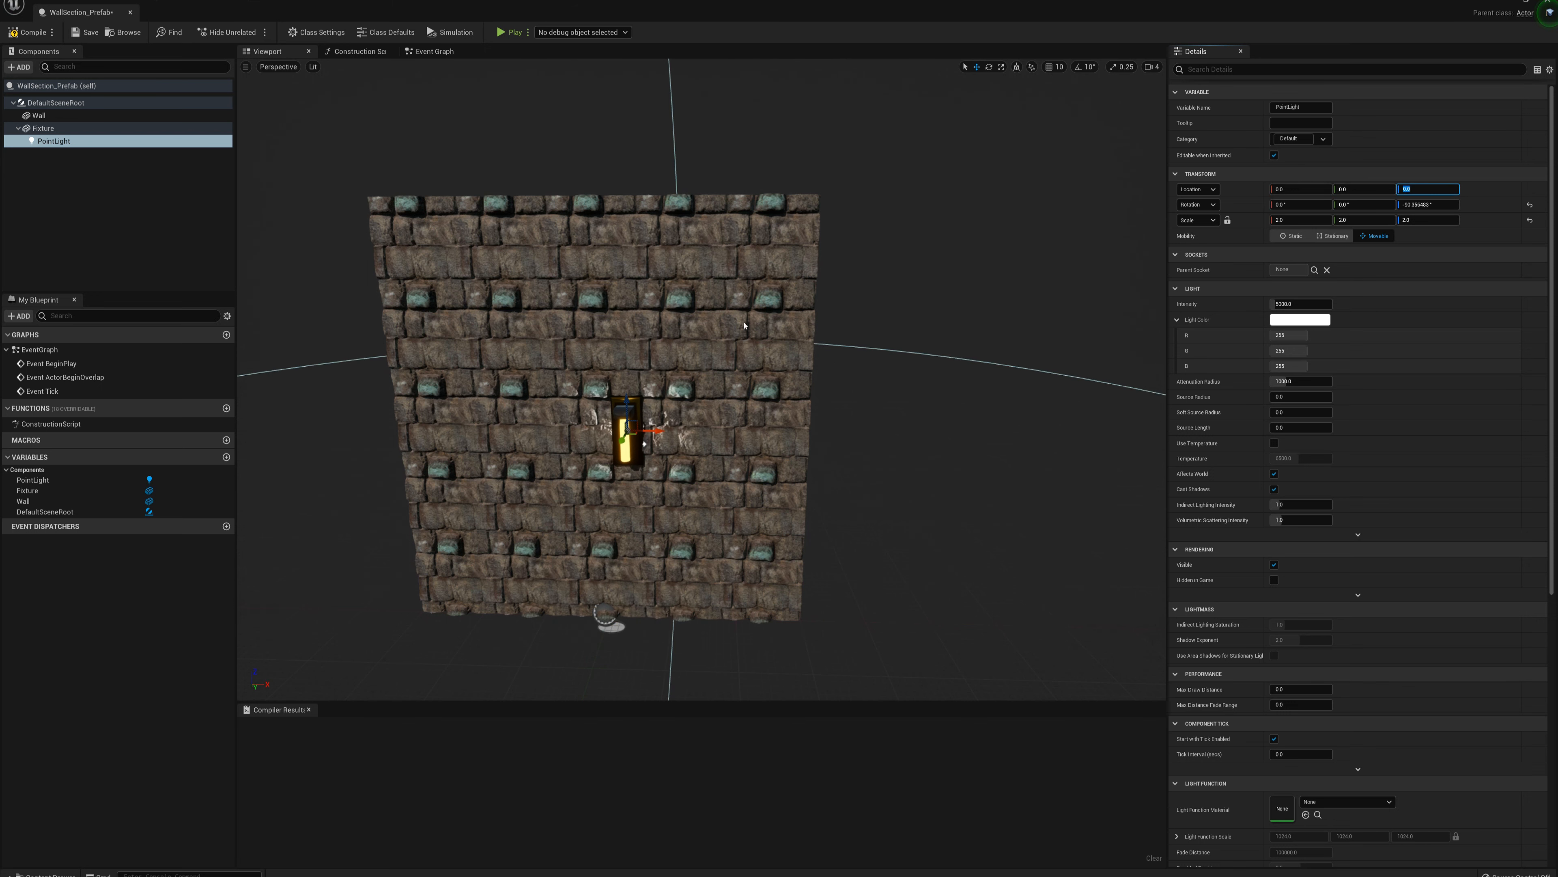
Move the point light outward from the mounting plate into the glowing bulb, to an X location of about 46.7.
scroll(784, 304, "up", 3)
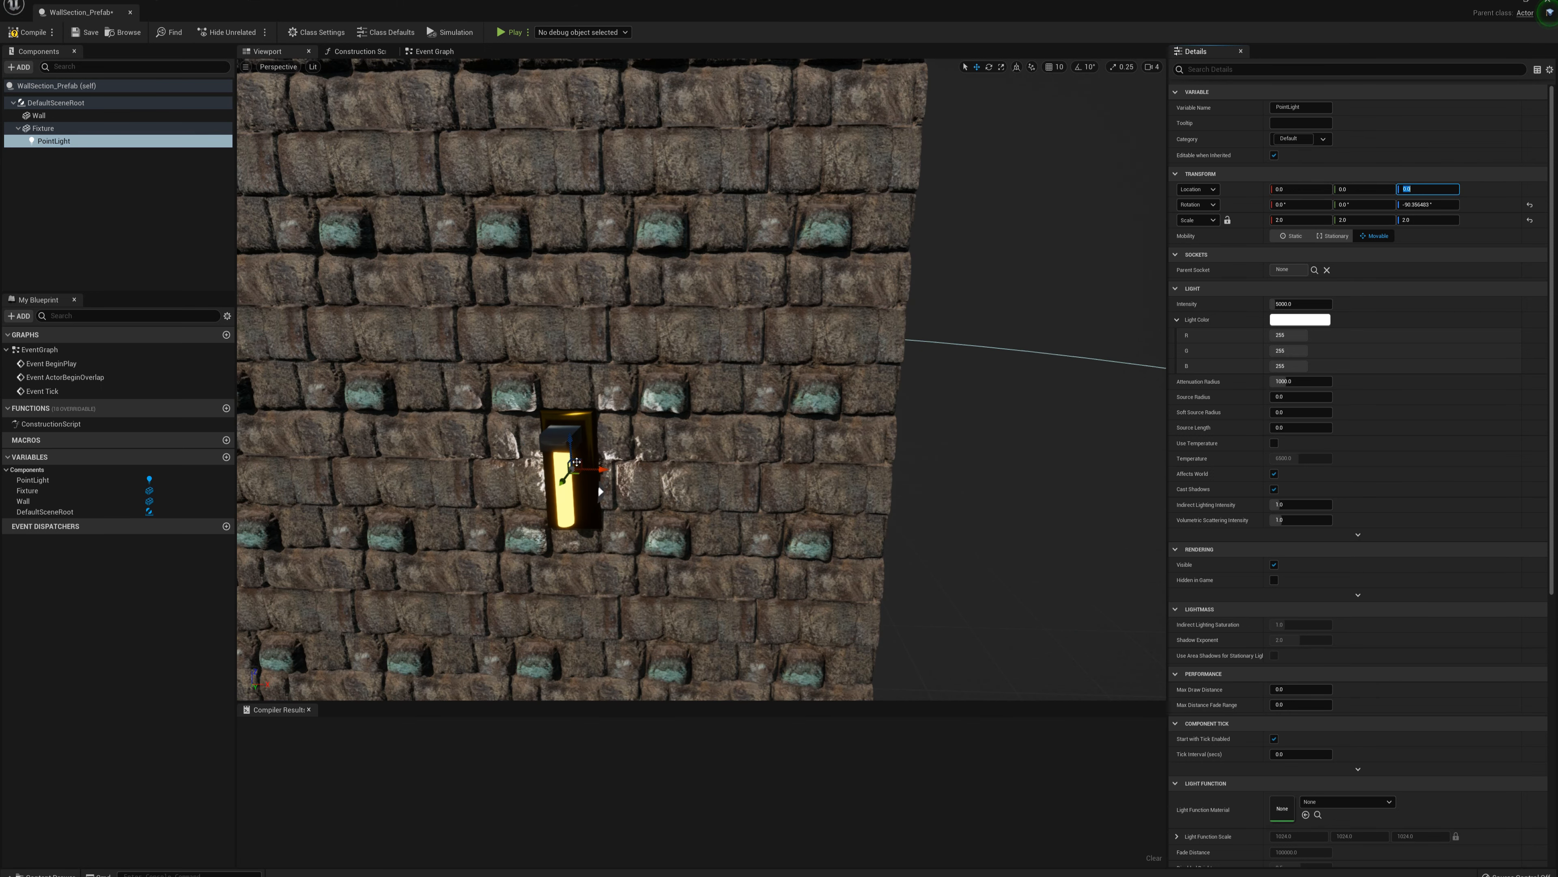
key("s")
right_click_drag(650, 442, 589, 454)
key("w")
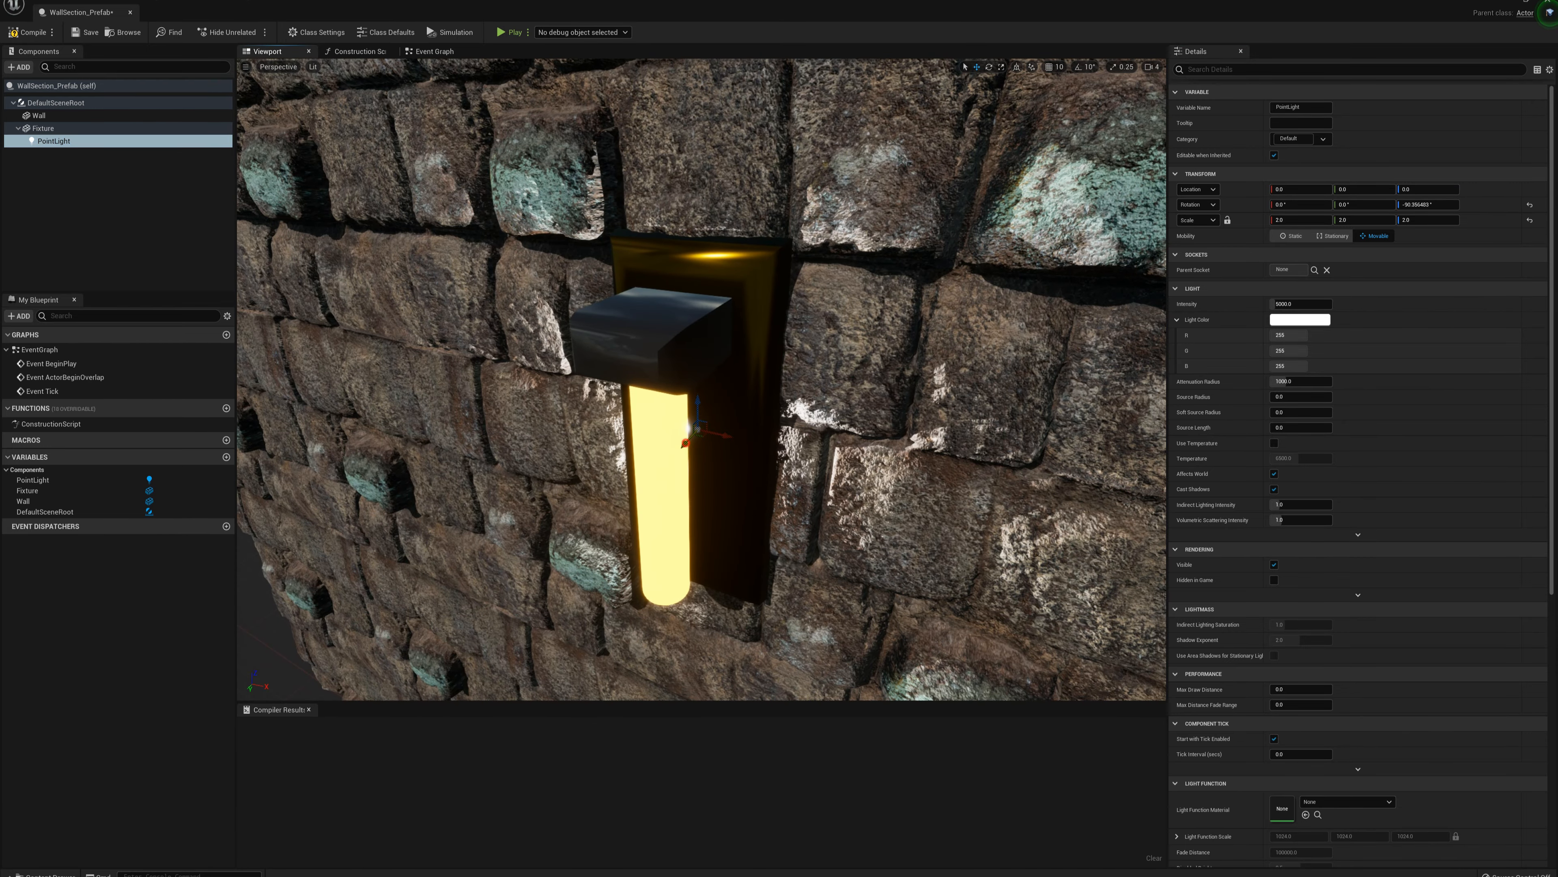
left_click_drag(686, 442, 633, 507)
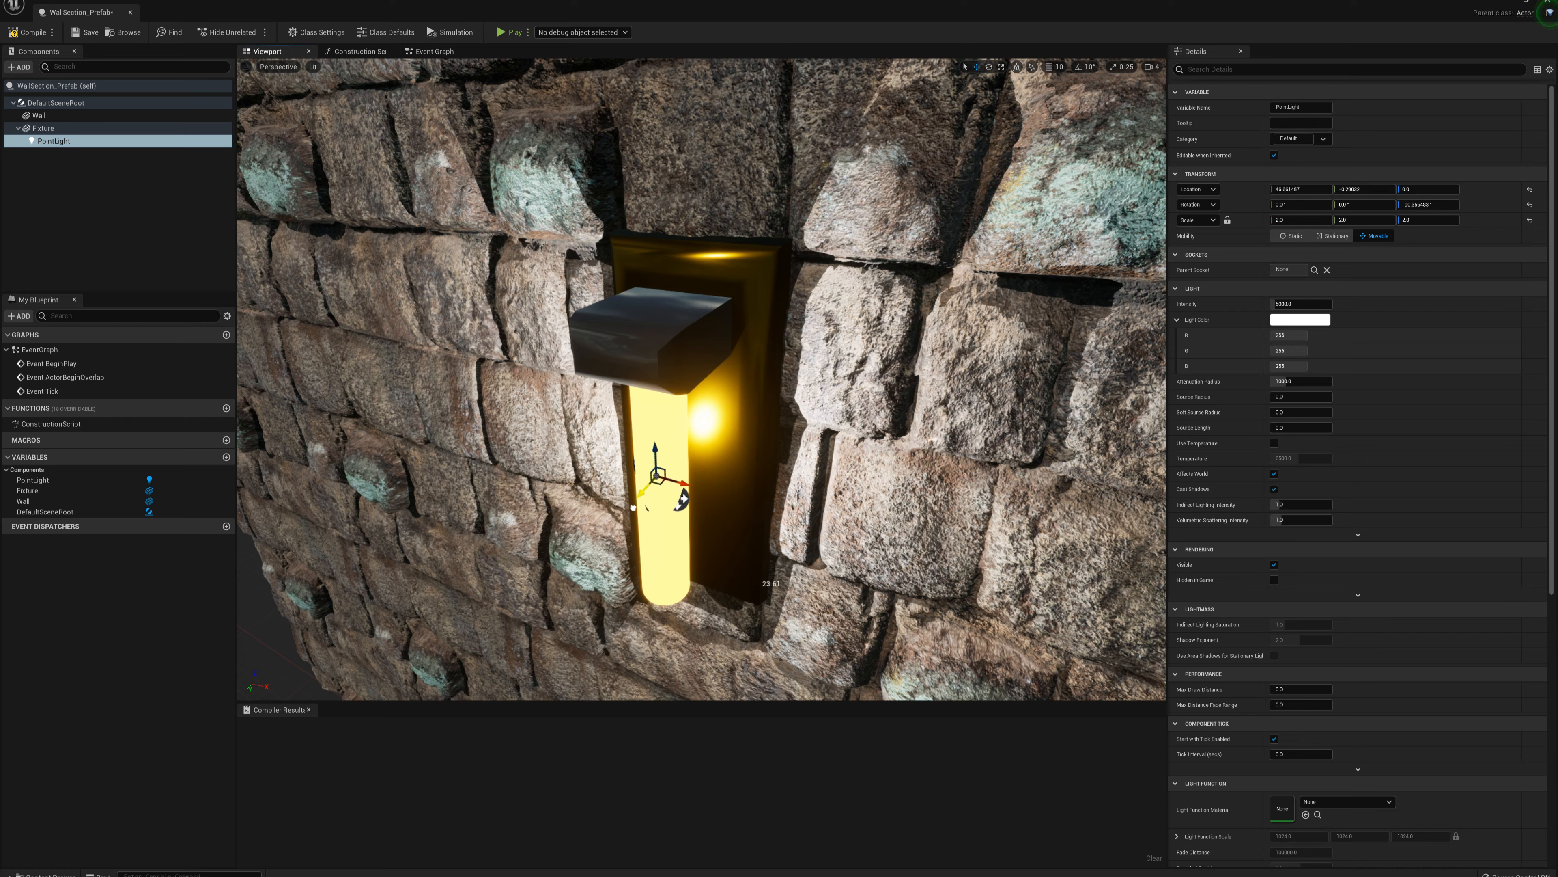
key("d")
right_click_drag(633, 506, 809, 456)
key("s")
key("w")
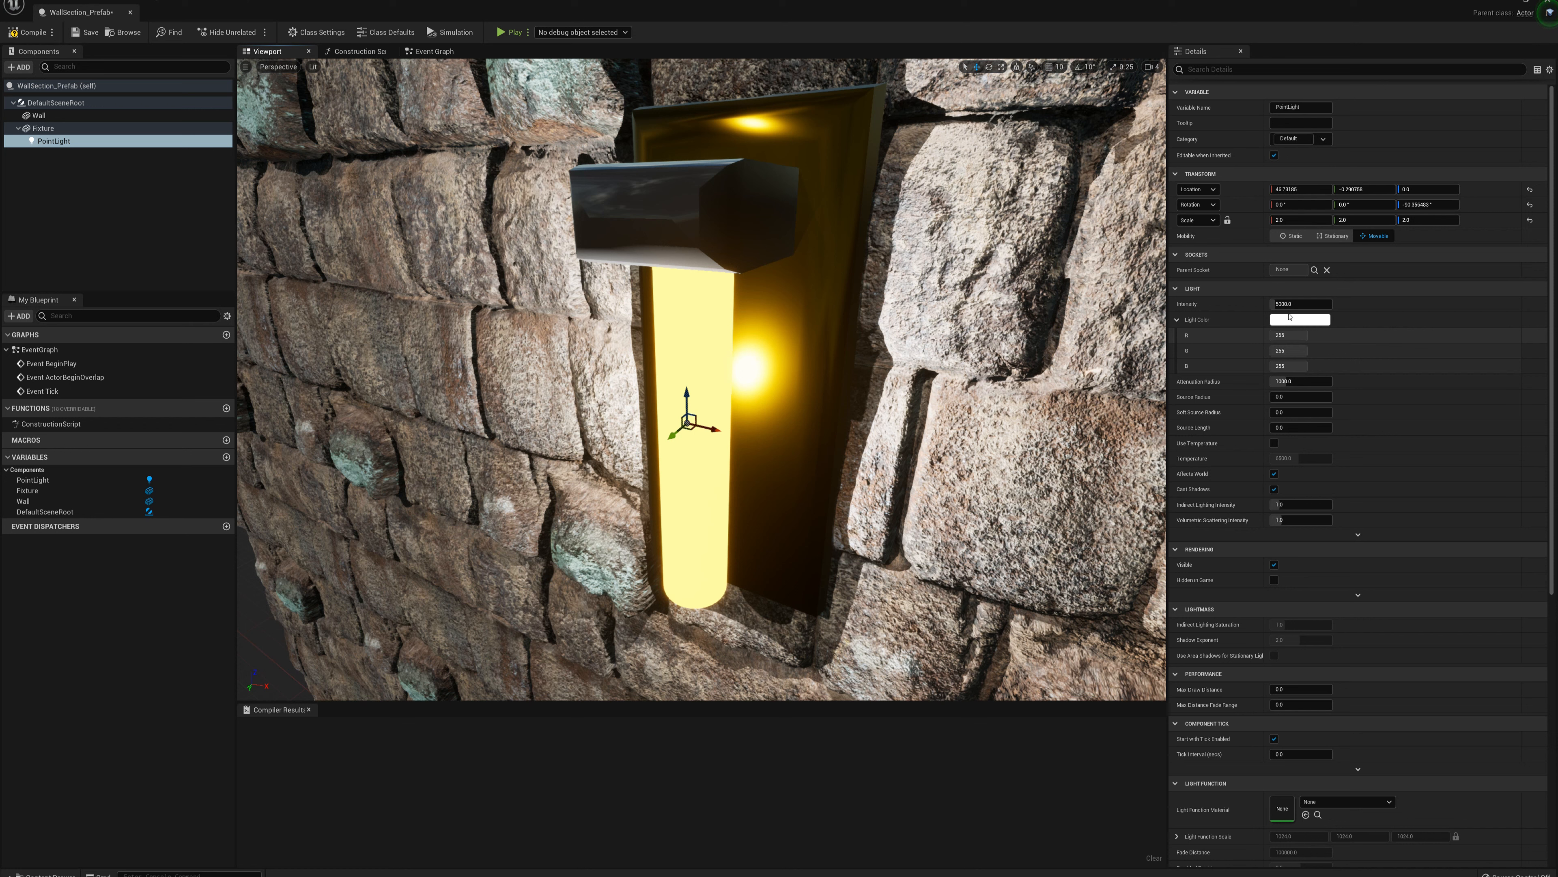
Set the point light's intensity to 2500.
left_click(1303, 303)
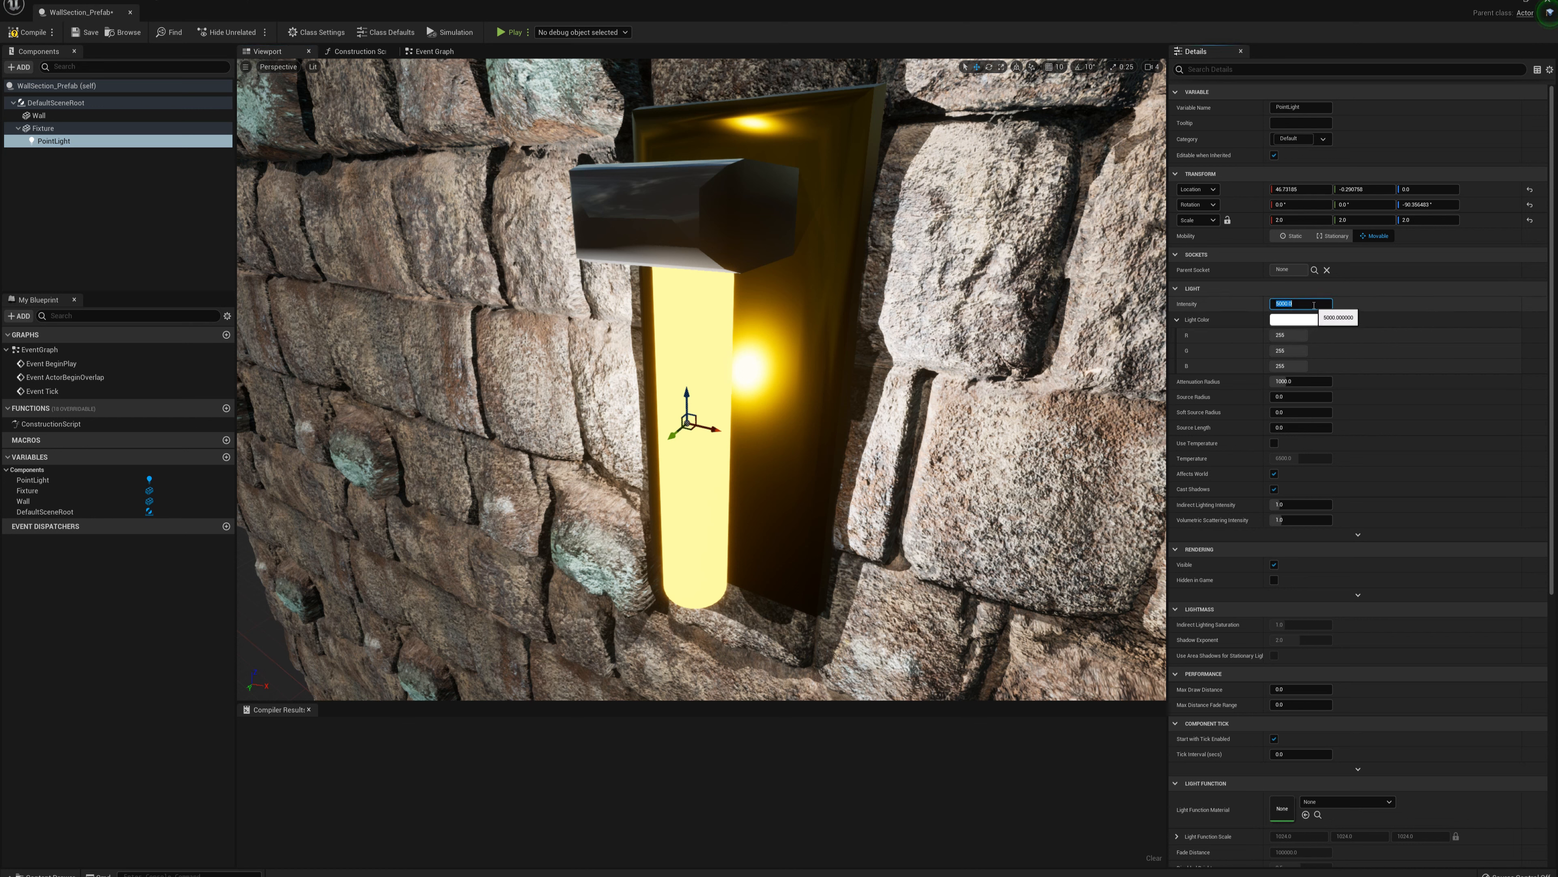
type("2500")
key("Return")
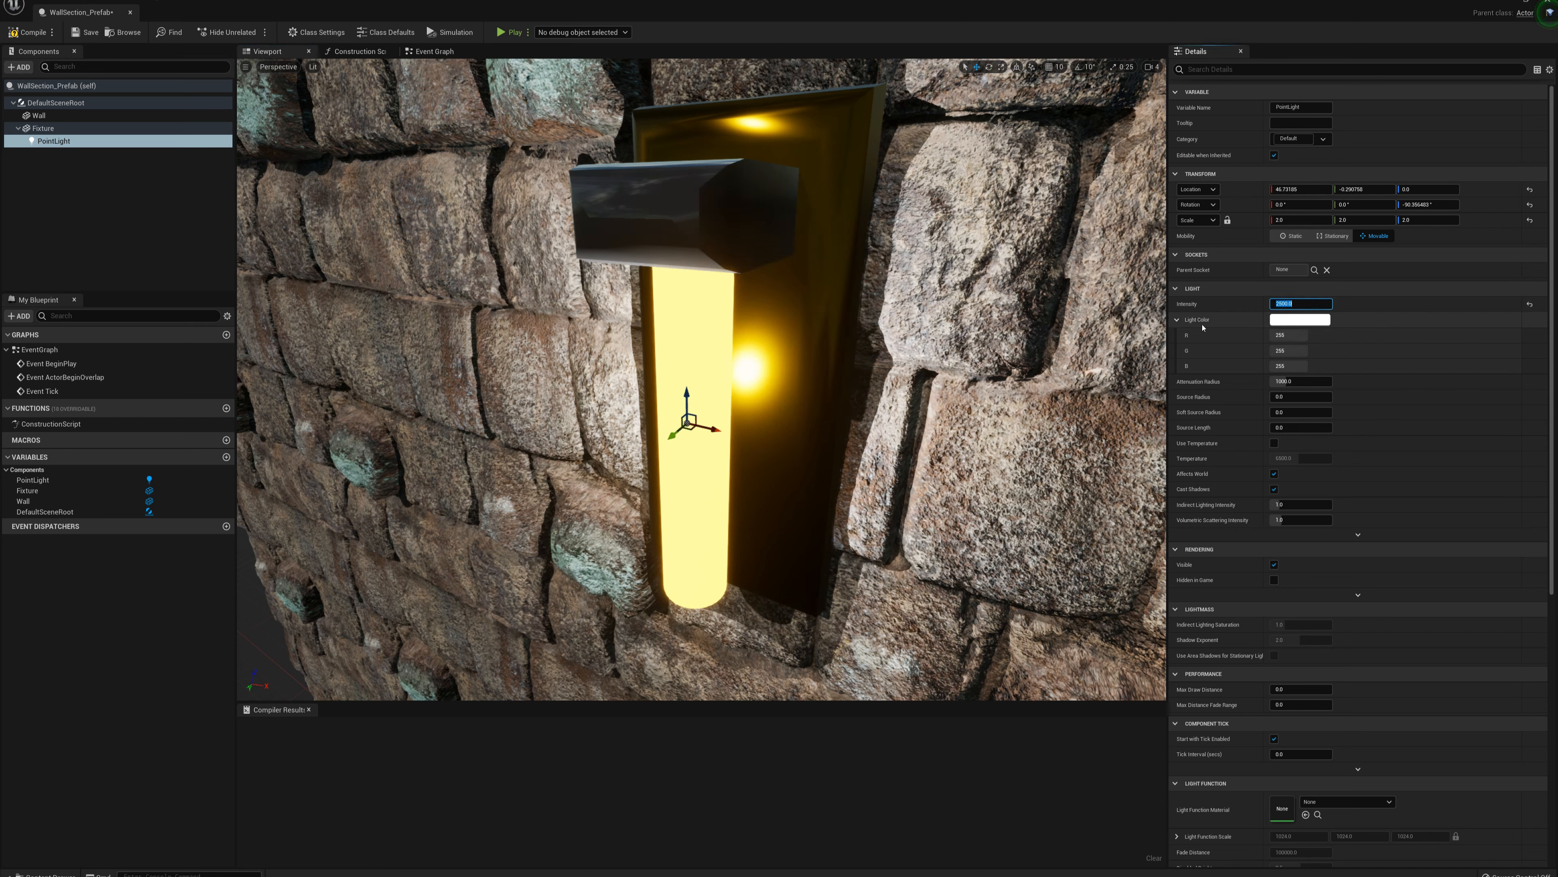
Change the point light's color to a warm yellow, about sRGB hex FFF26D.
left_click(1303, 319)
left_click(1390, 448)
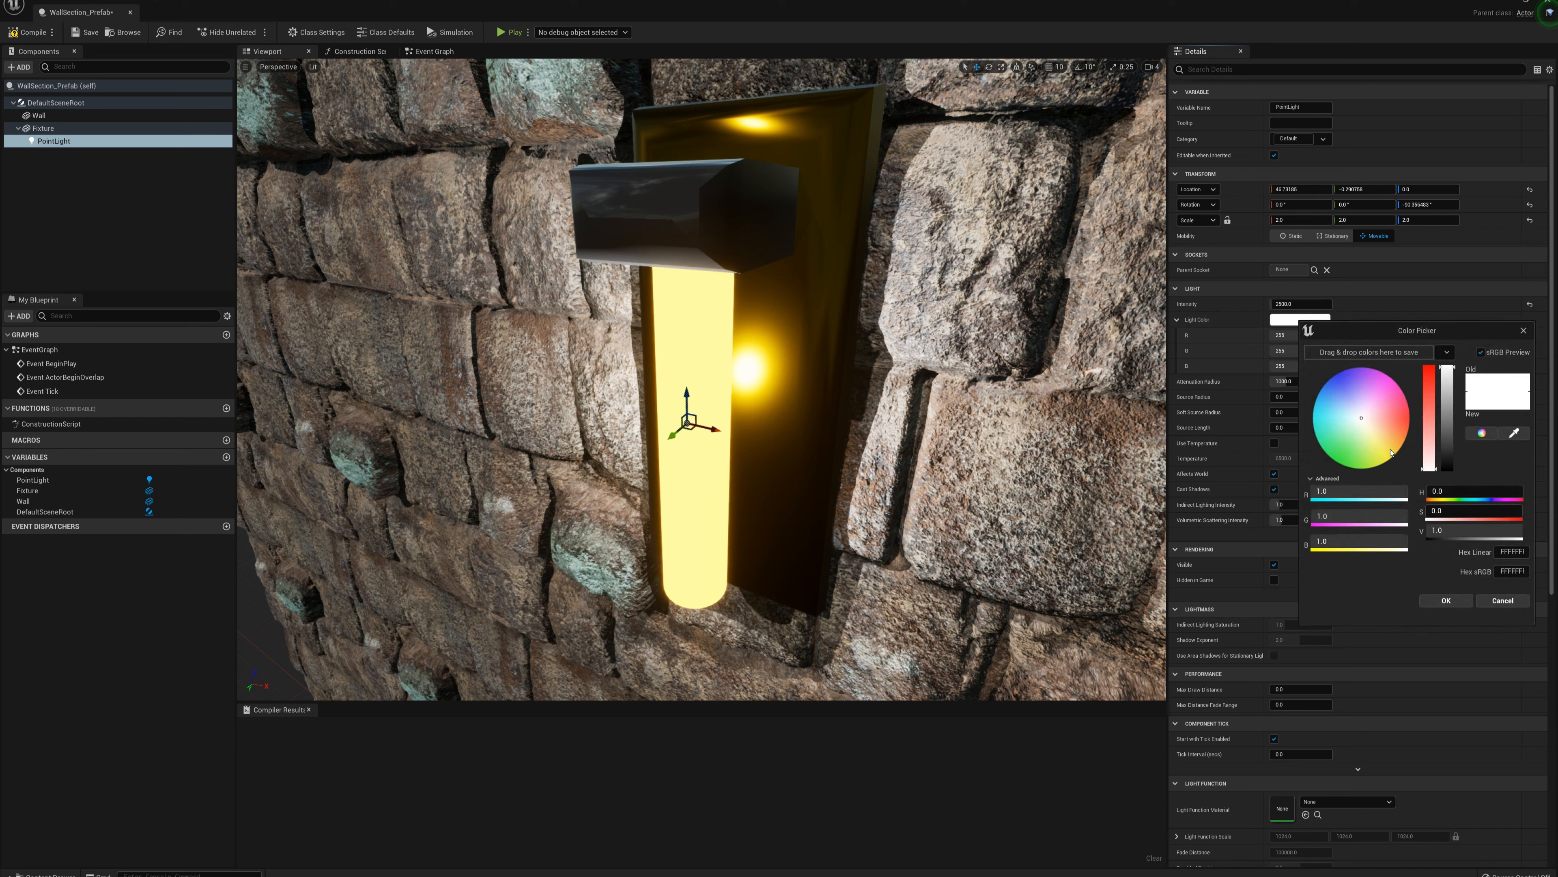
left_click(1396, 448)
left_click(1391, 448)
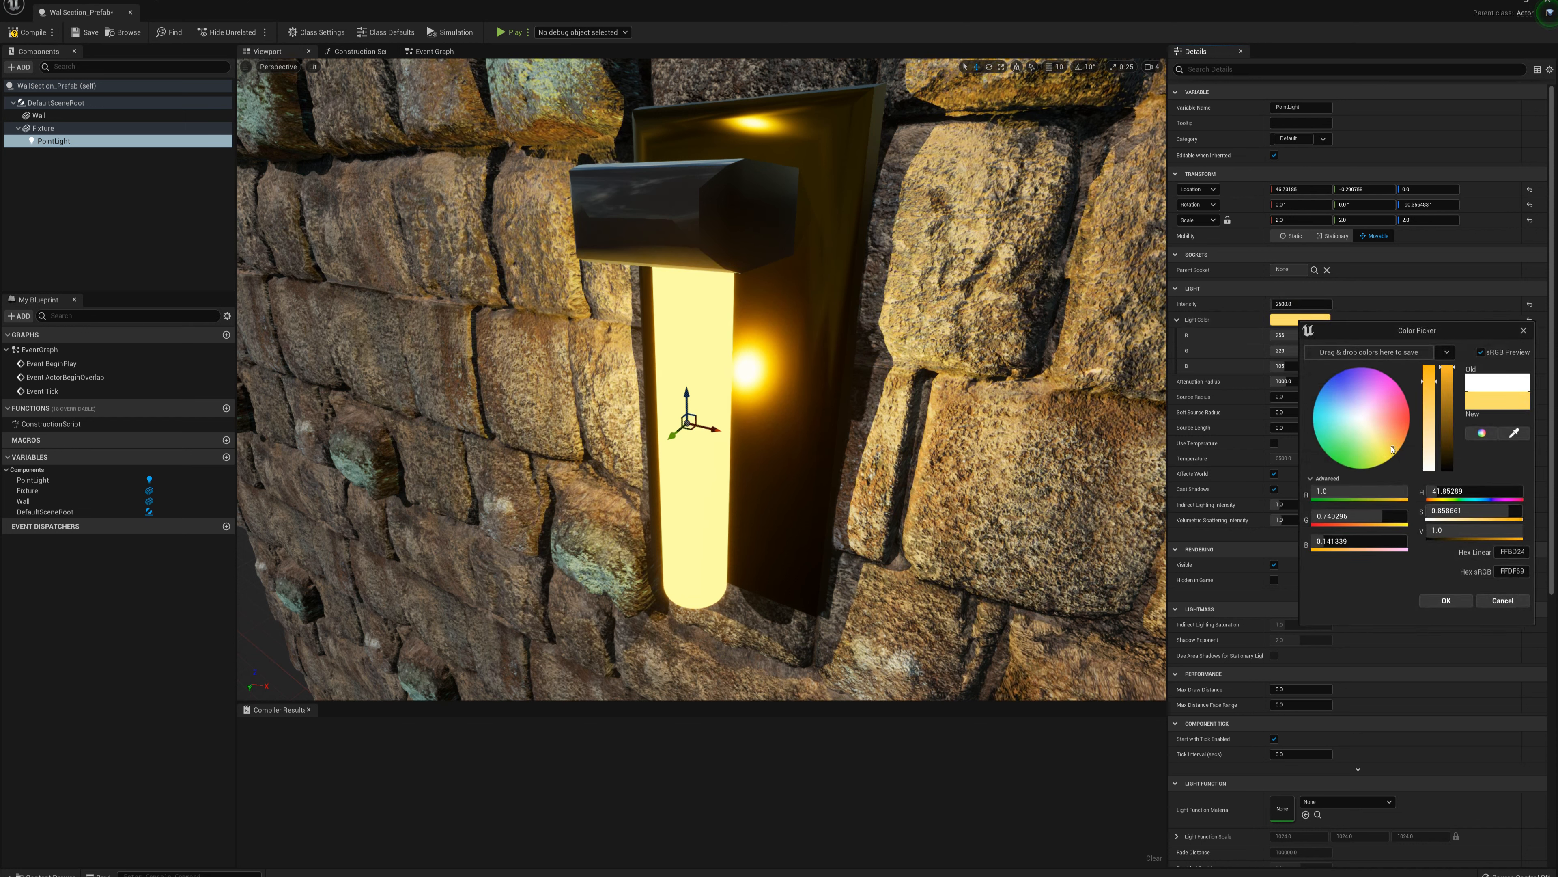
left_click_drag(1391, 448, 1387, 454)
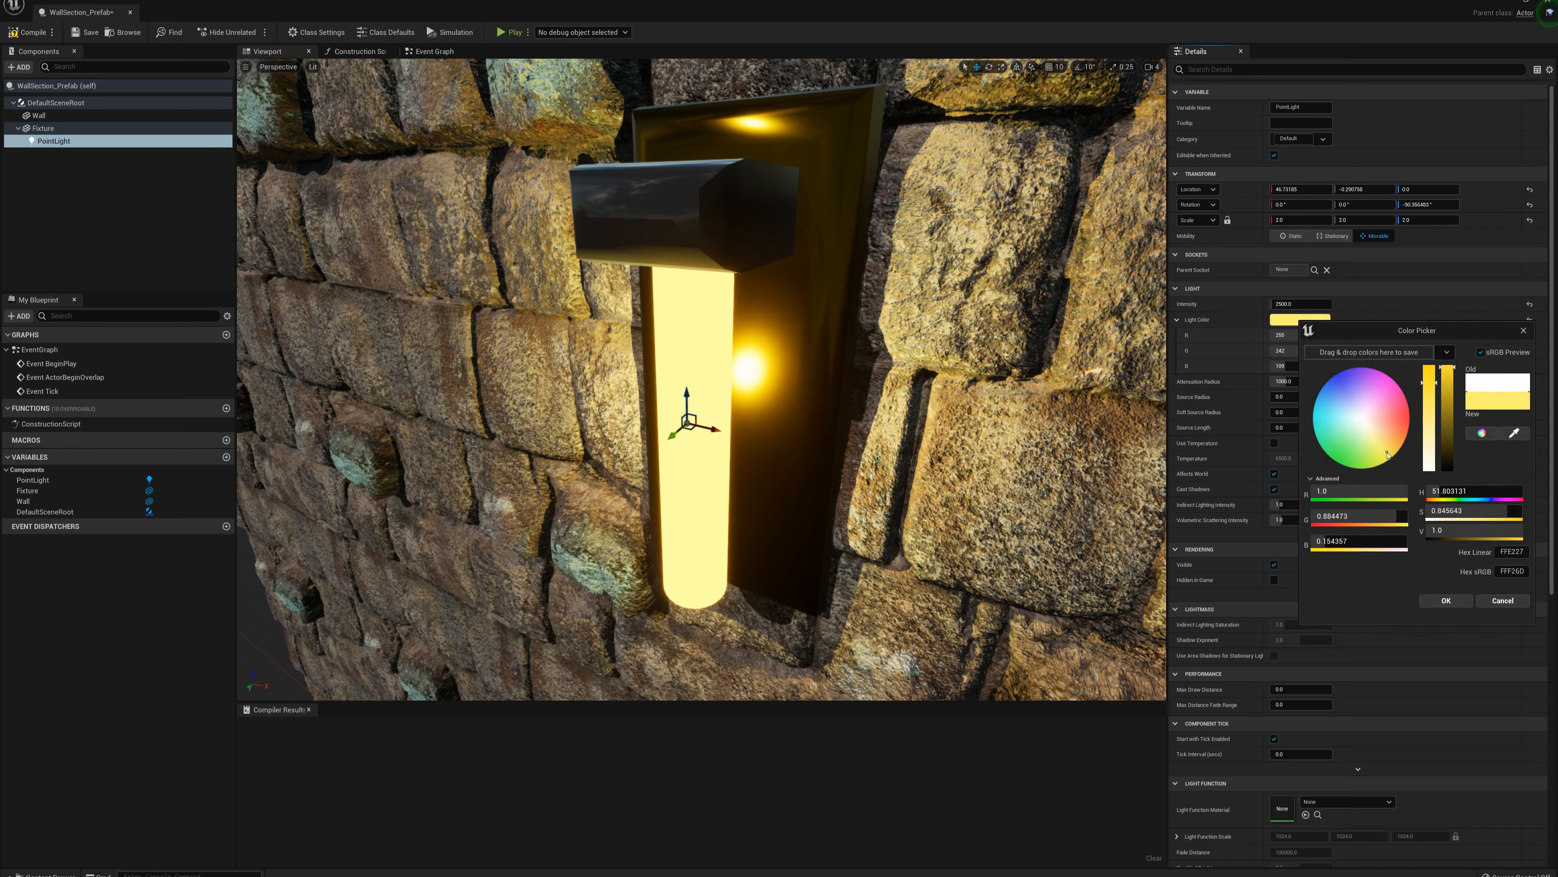
left_click(1446, 600)
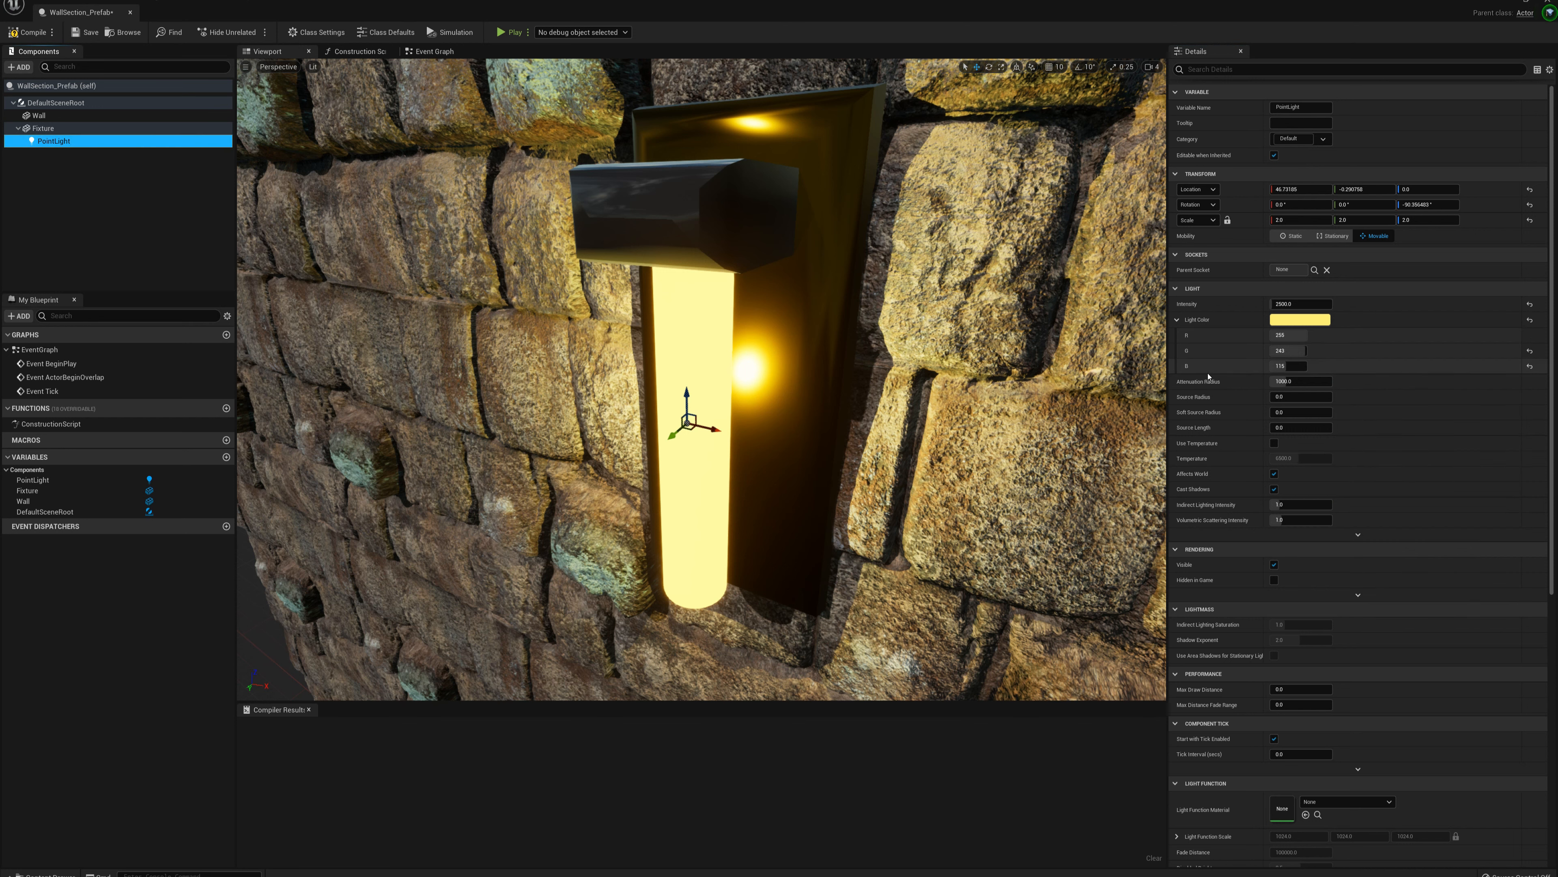
Set the point light's attenuation radius to 500.
left_click(1282, 381)
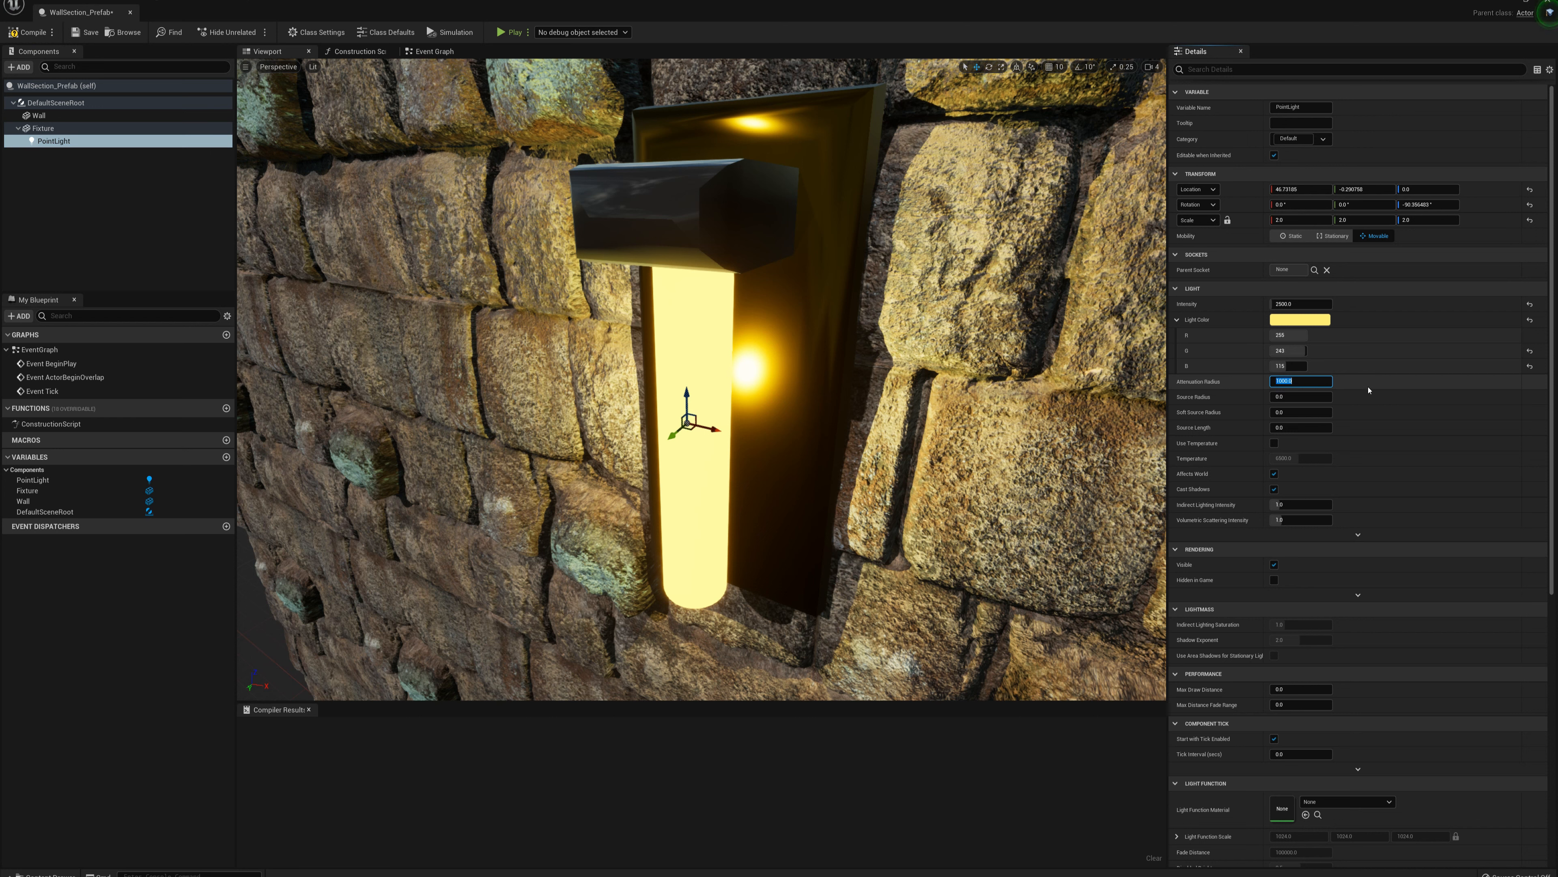
type("500")
key("Return")
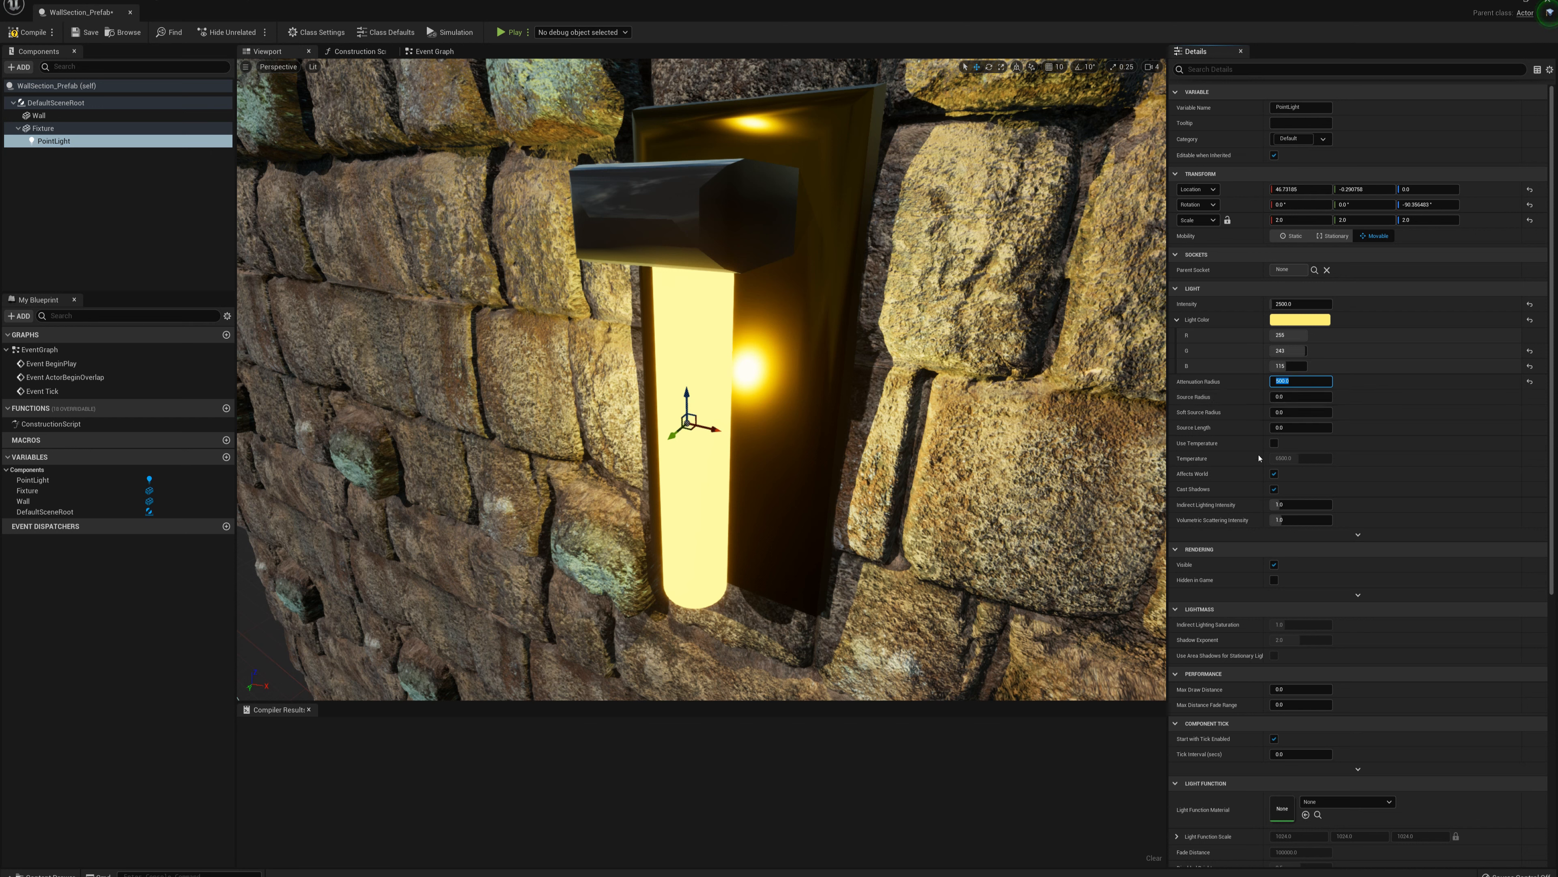
Set the point light's source radius to 5 and its source length to 50 to match the tubular bulb.
left_click(1292, 396)
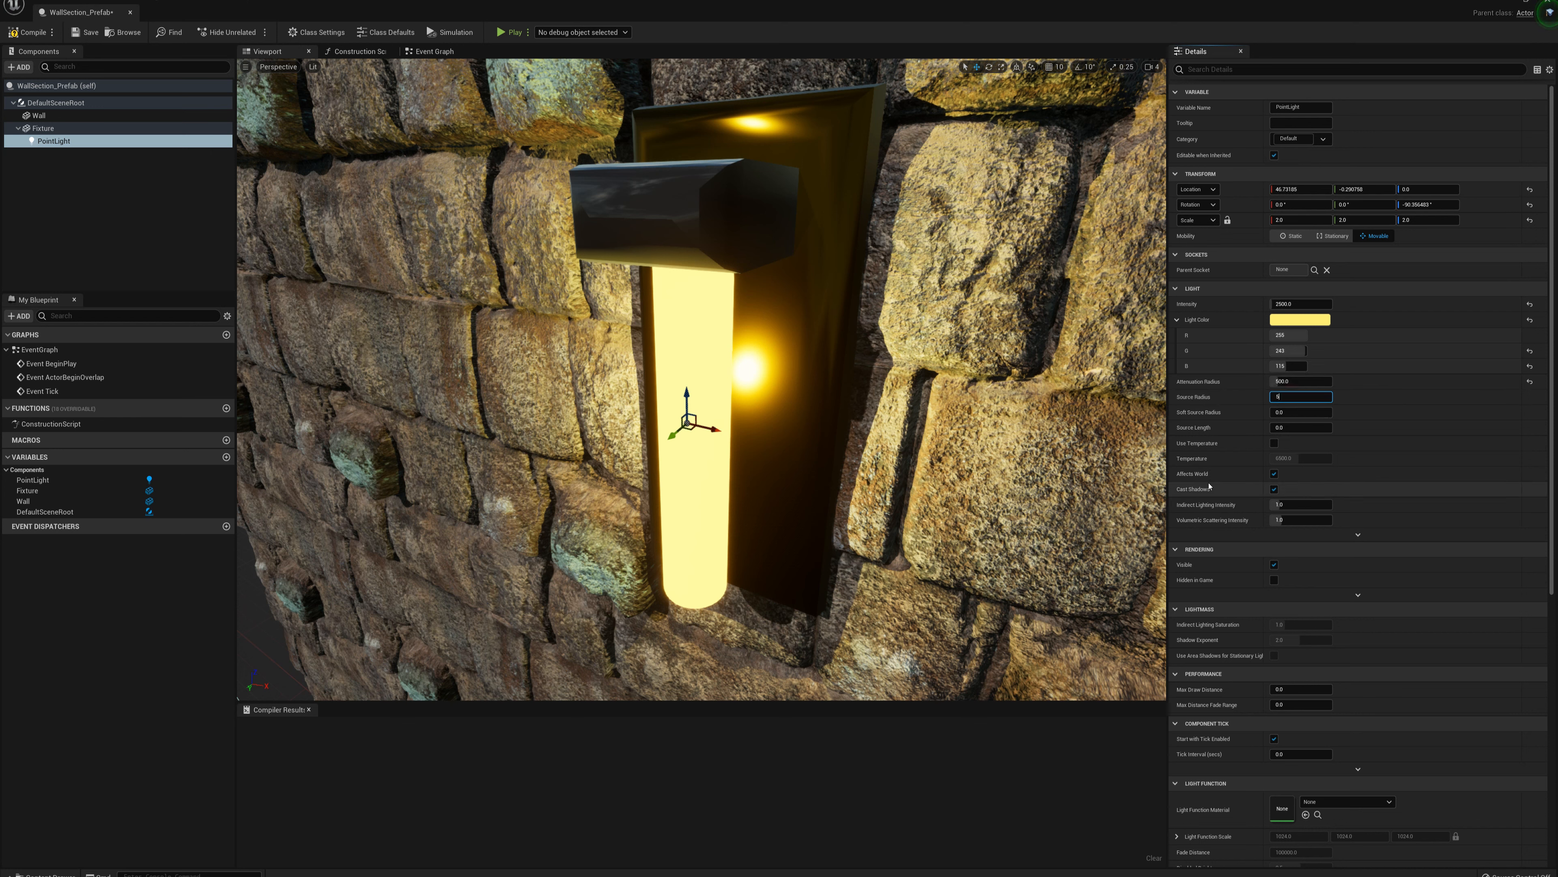
key("Return")
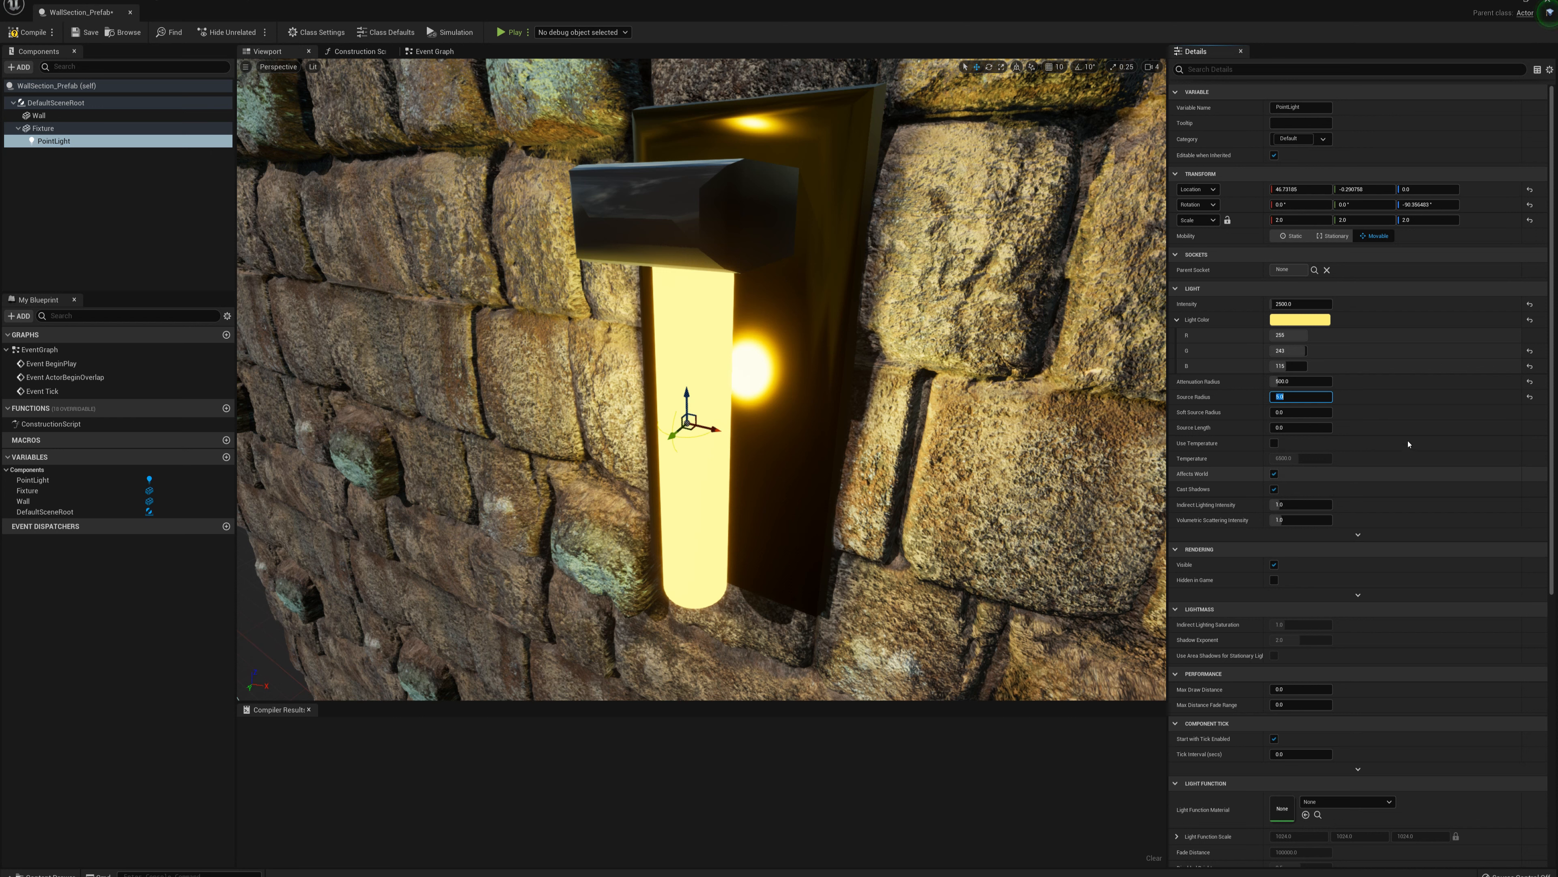
left_click(1316, 427)
type("5")
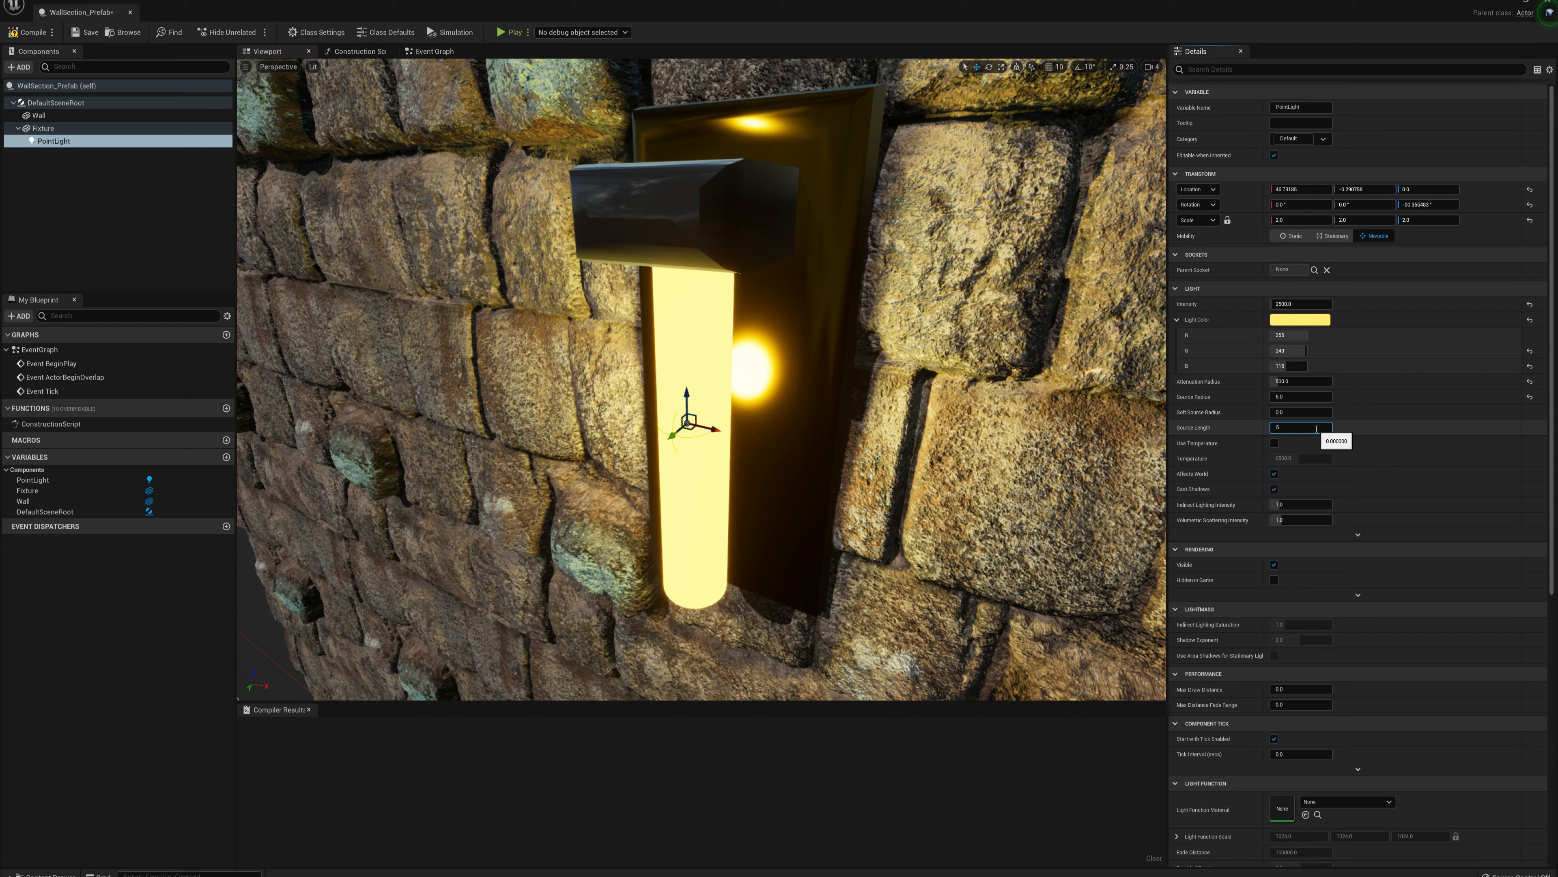
type("0")
key("Return")
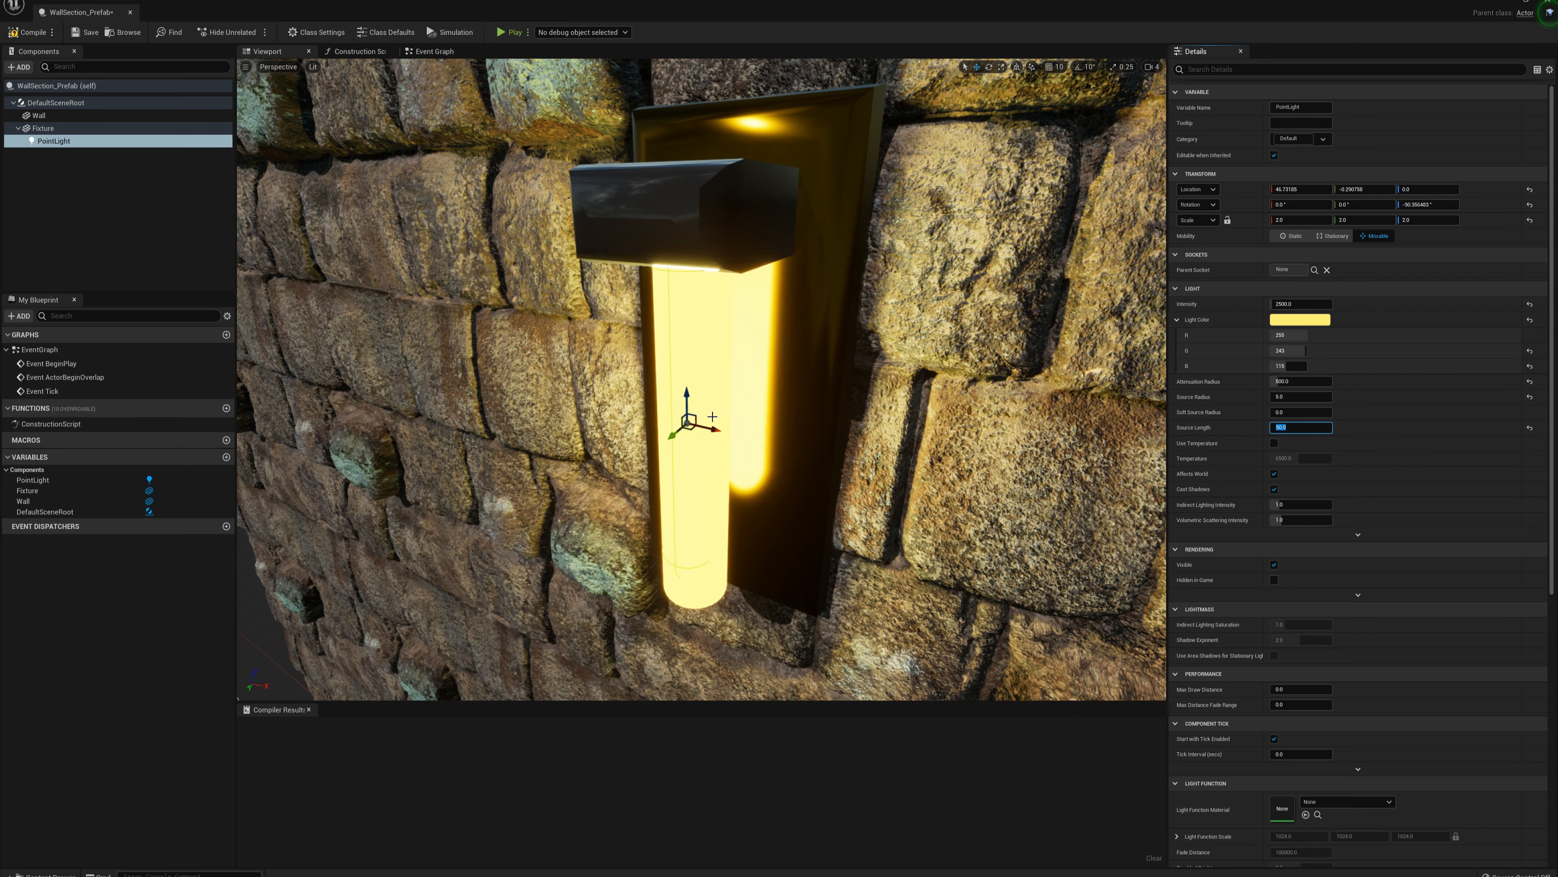
Lower the point light to a Z location of about -10.9 and centre it sideways inside the bulb, at Y about 0.
left_click_drag(707, 429, 750, 486)
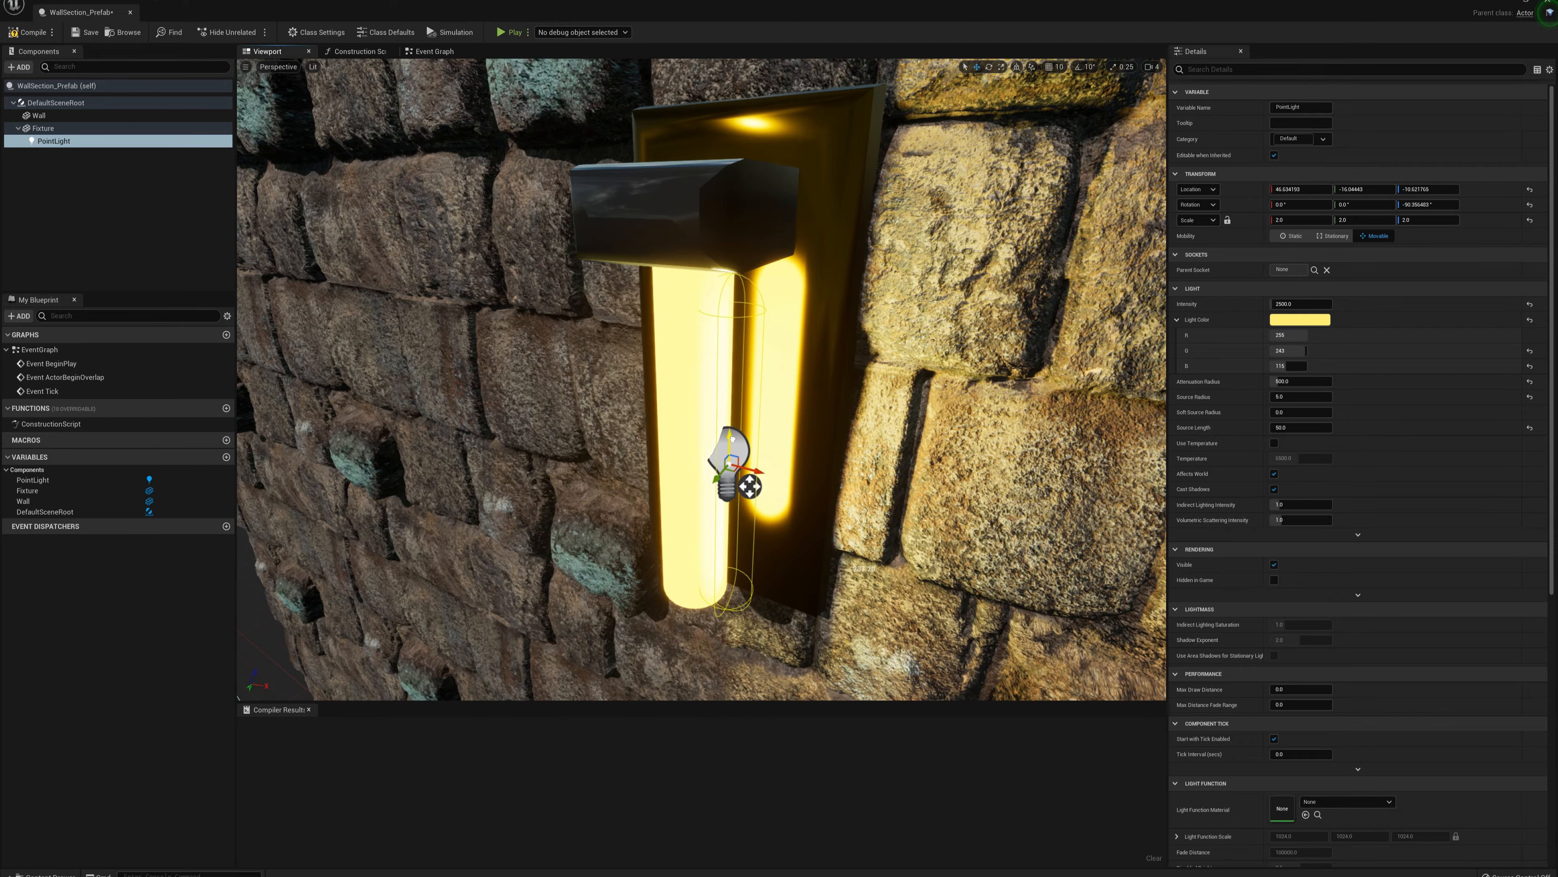
right_click_drag(736, 454, 738, 363)
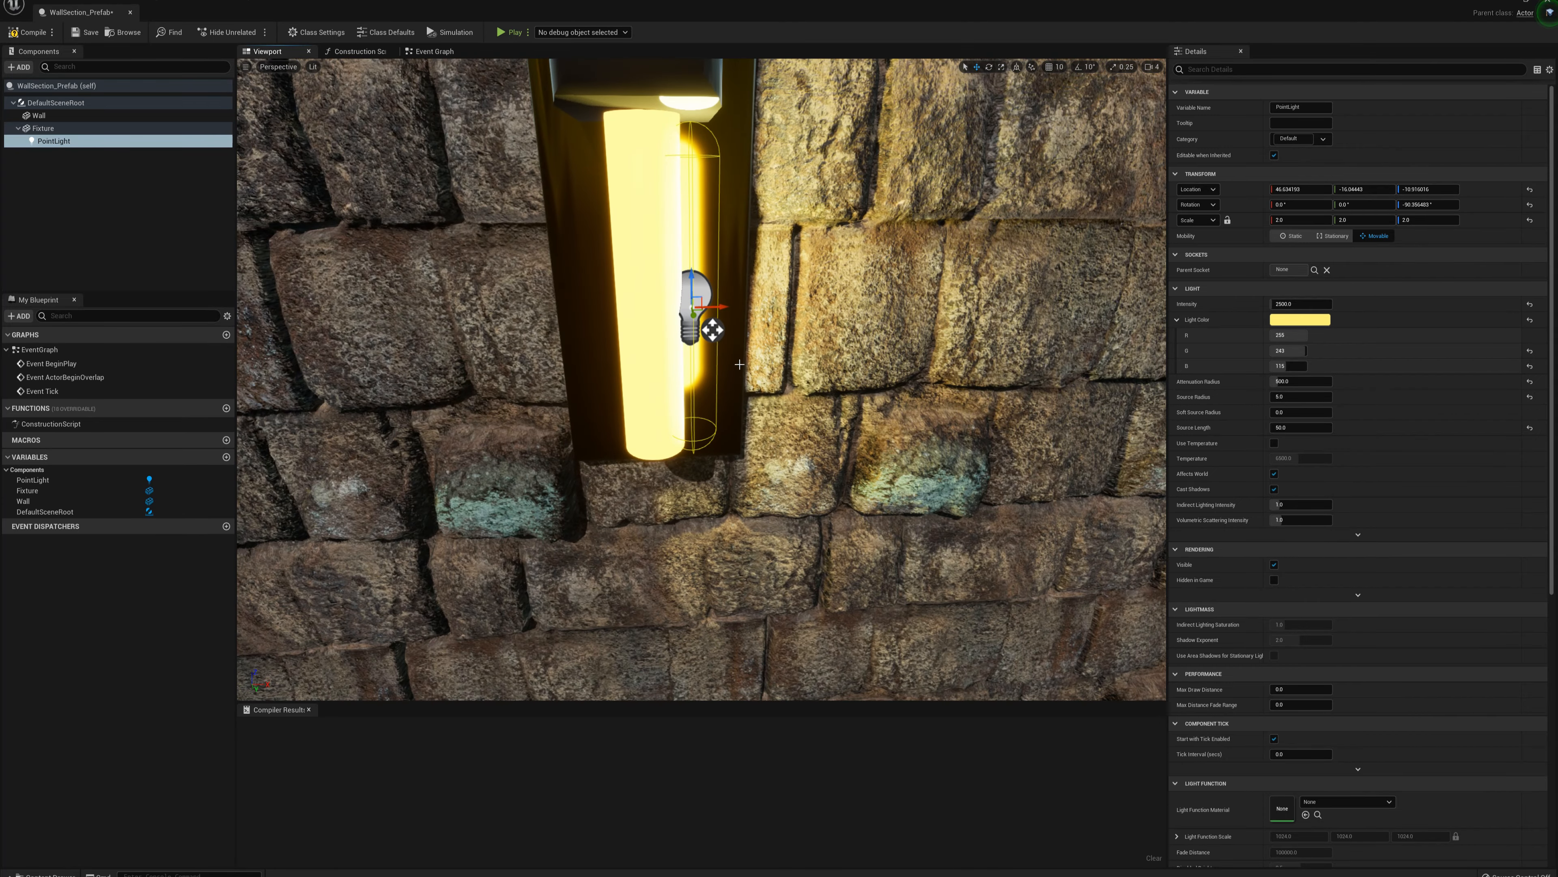
left_click_drag(722, 305, 677, 320)
right_click_drag(678, 322, 521, 313)
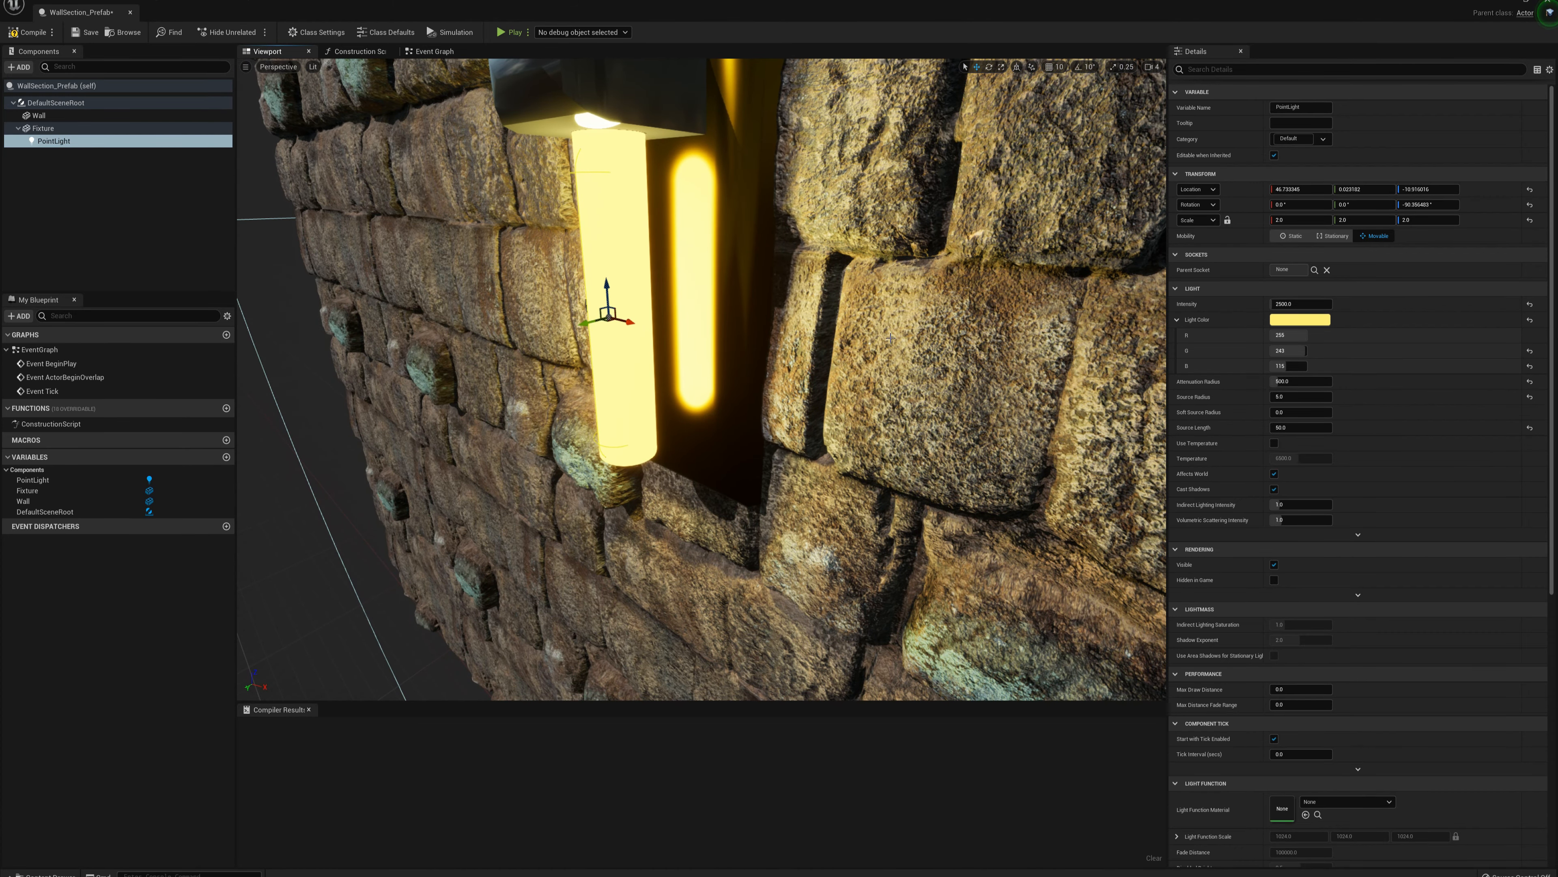
Set the point light's source radius to 7.
left_click(1301, 396)
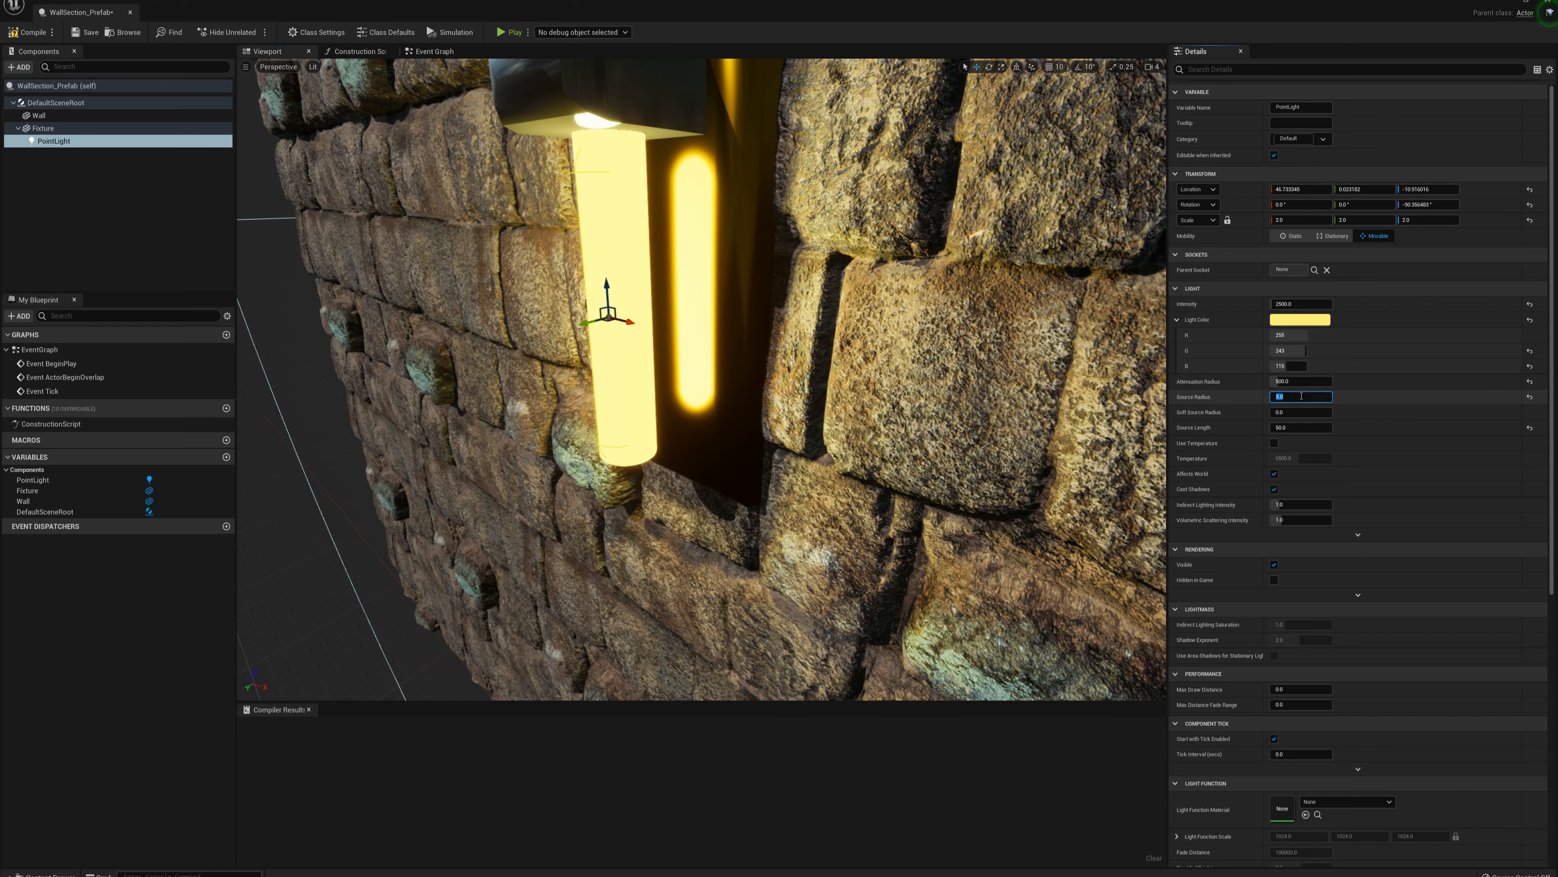
type("7")
key("Return")
right_click_drag(748, 369, 717, 362)
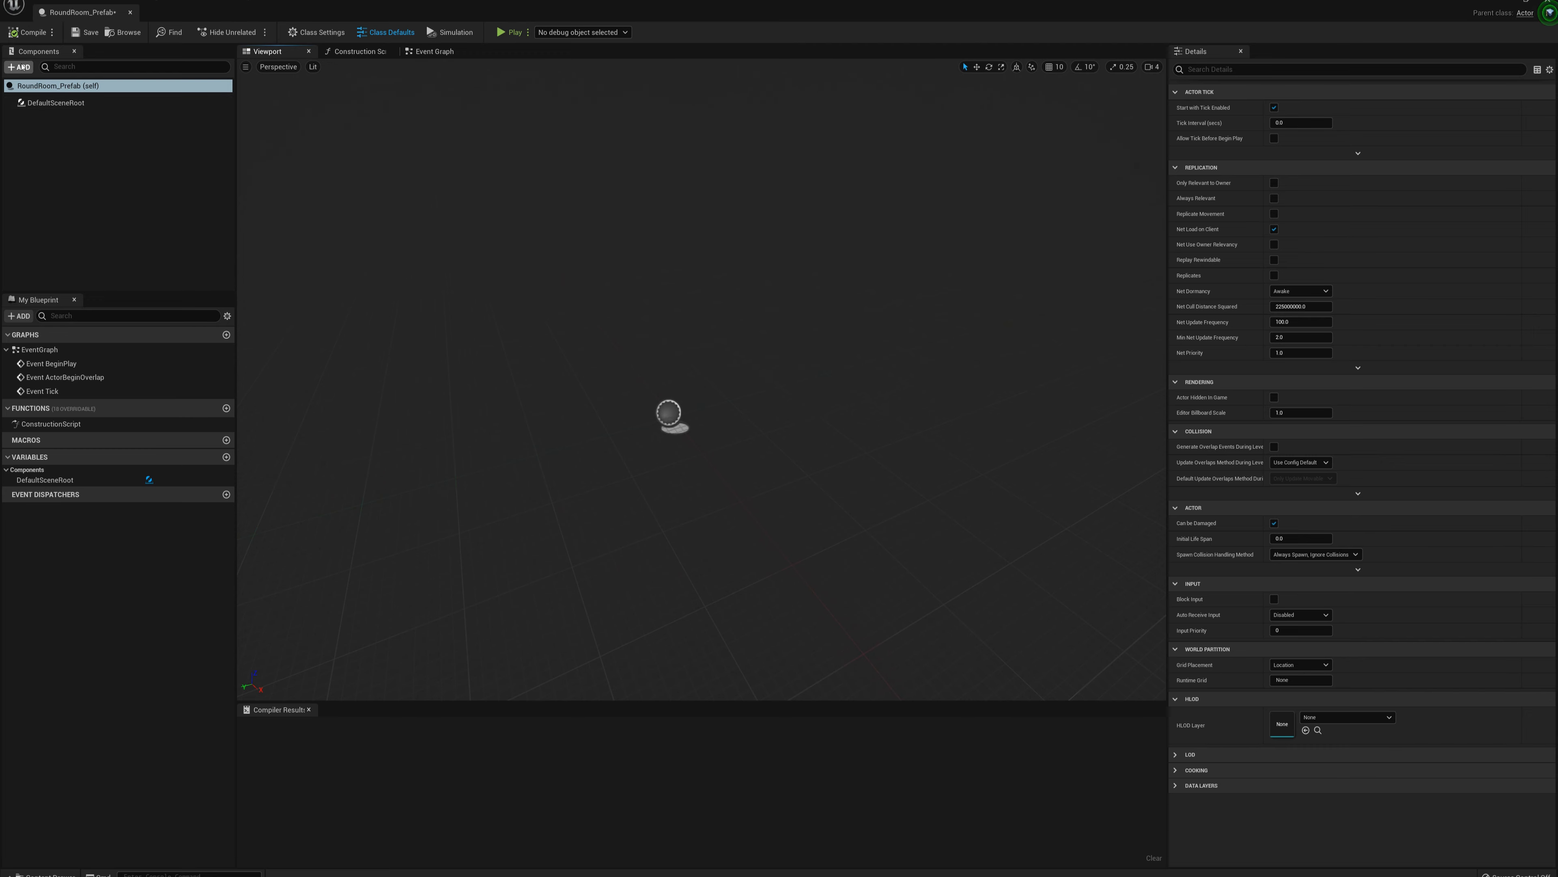
In the RoundRoom_Prefab blueprint, add a static mesh component named RoundRoom.
left_click(19, 66)
type("static")
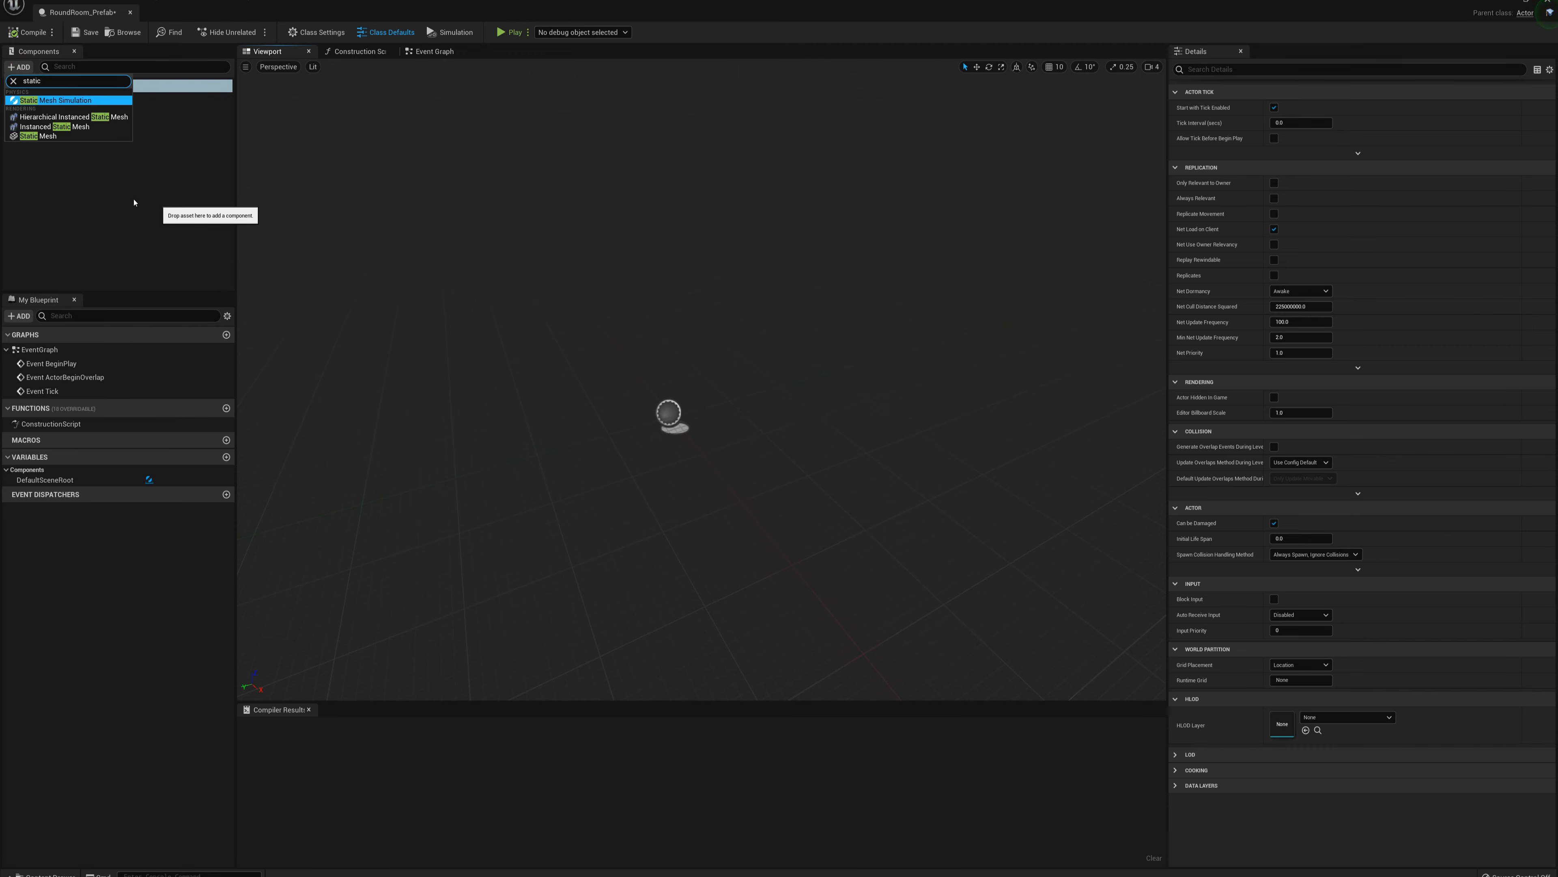
left_click(57, 135)
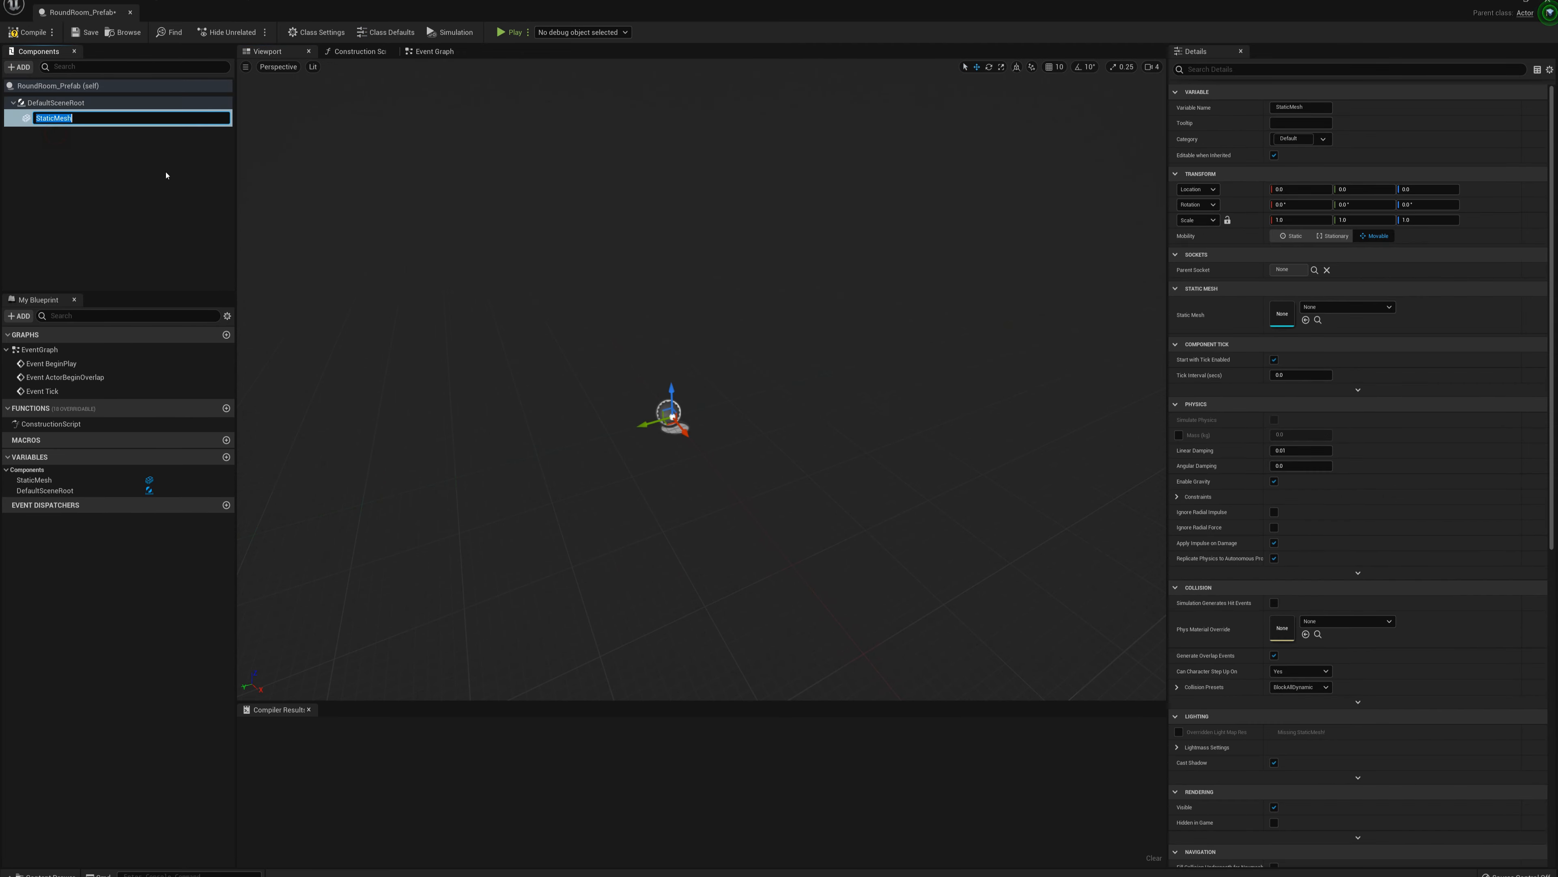
type("Wa")
key("BackSpace")
key("BackSpace")
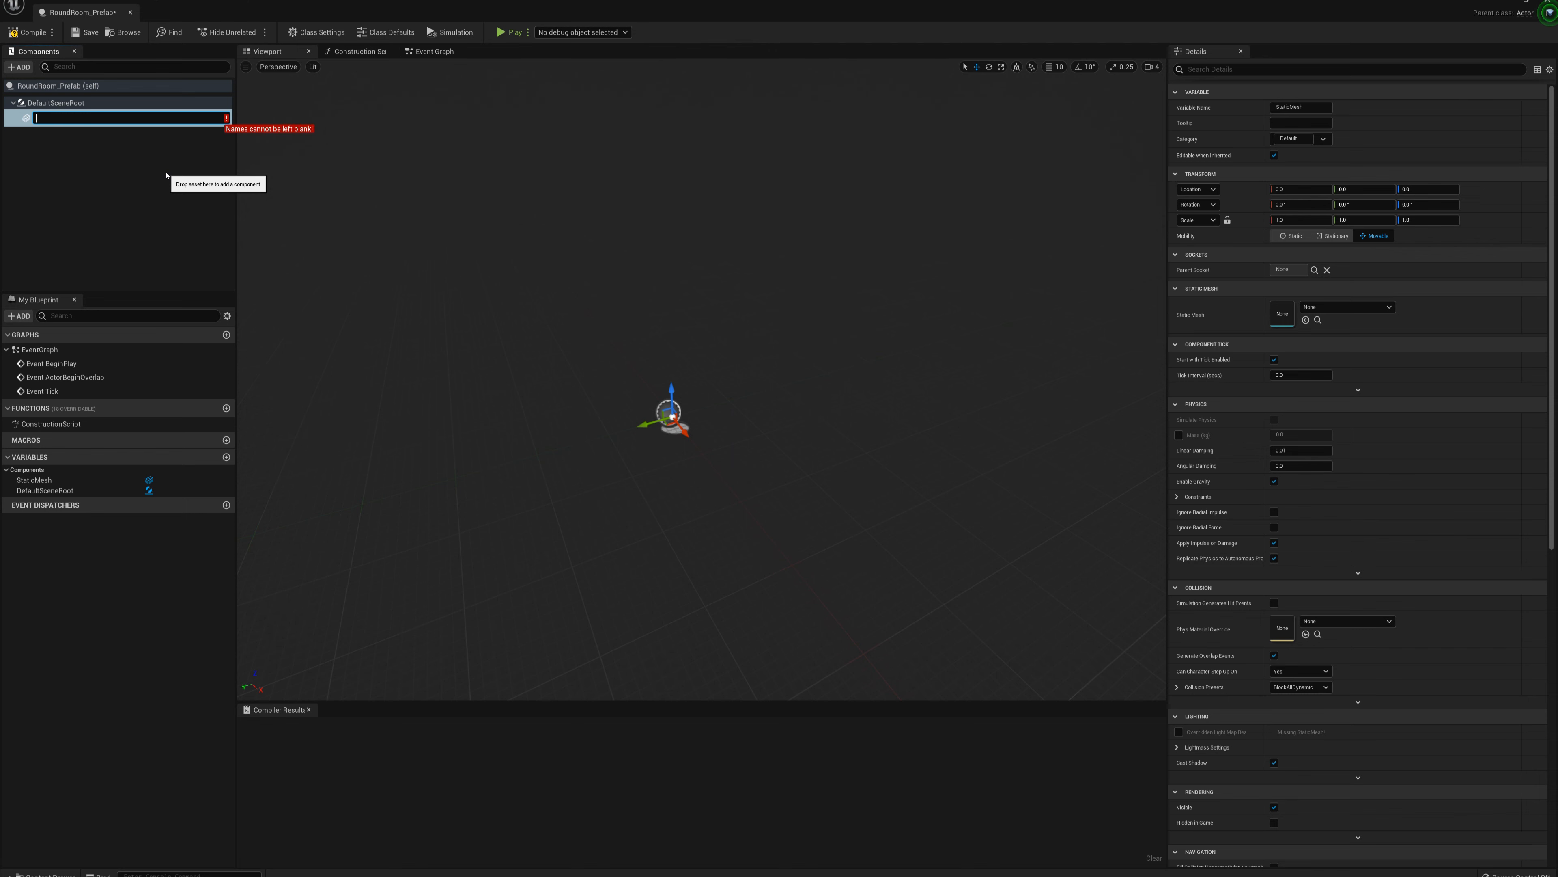
type("RoundRoom")
key("Return")
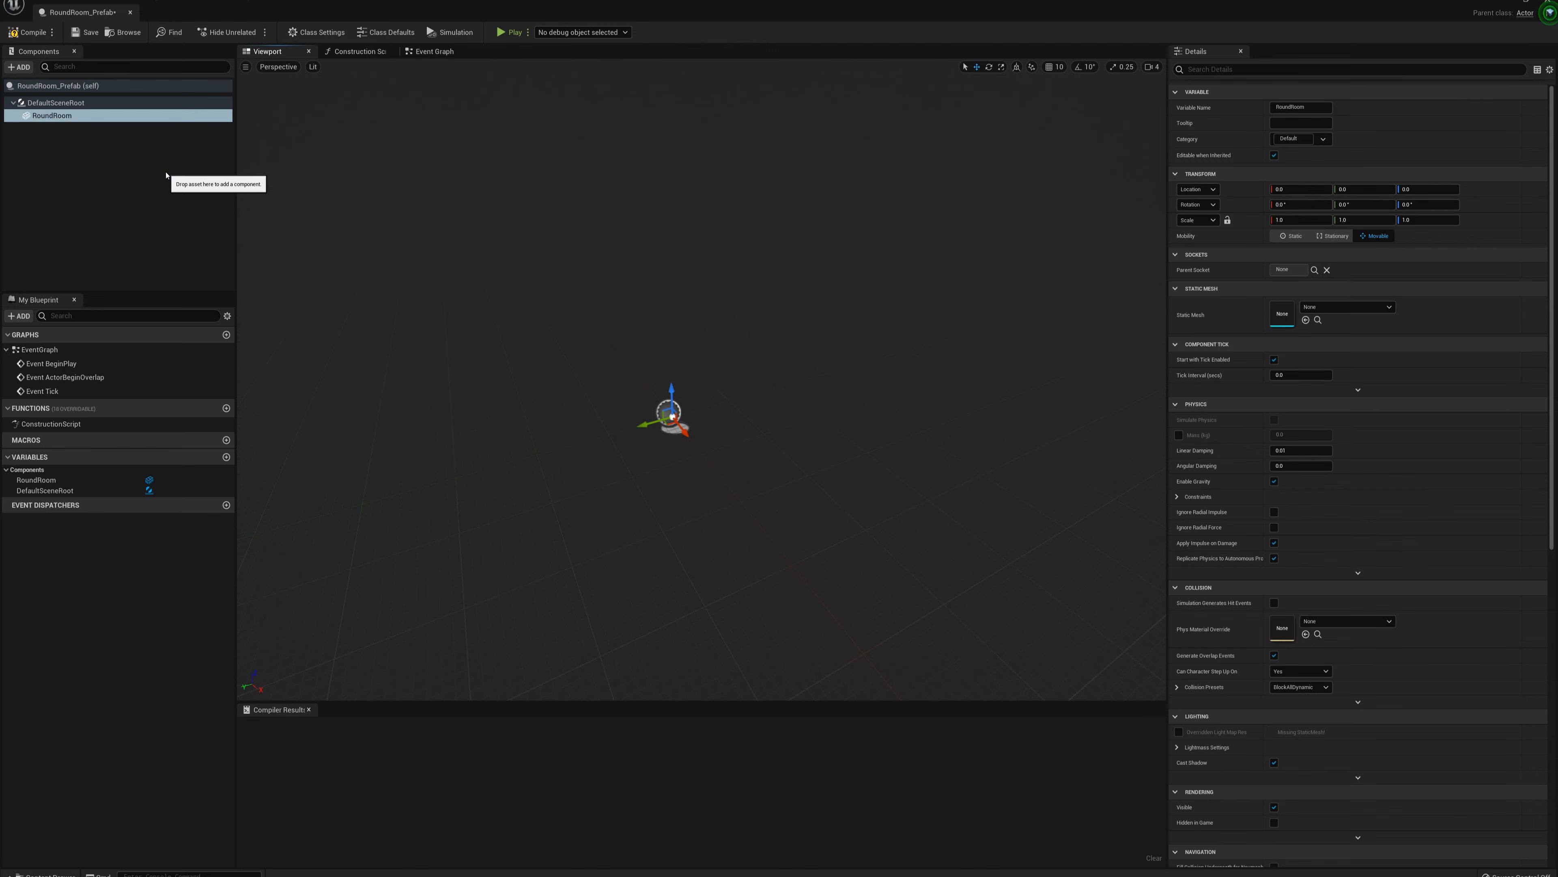
Assign the round_room mesh to the RoundRoom component and scale it to 3 on all axes.
left_click(1346, 306)
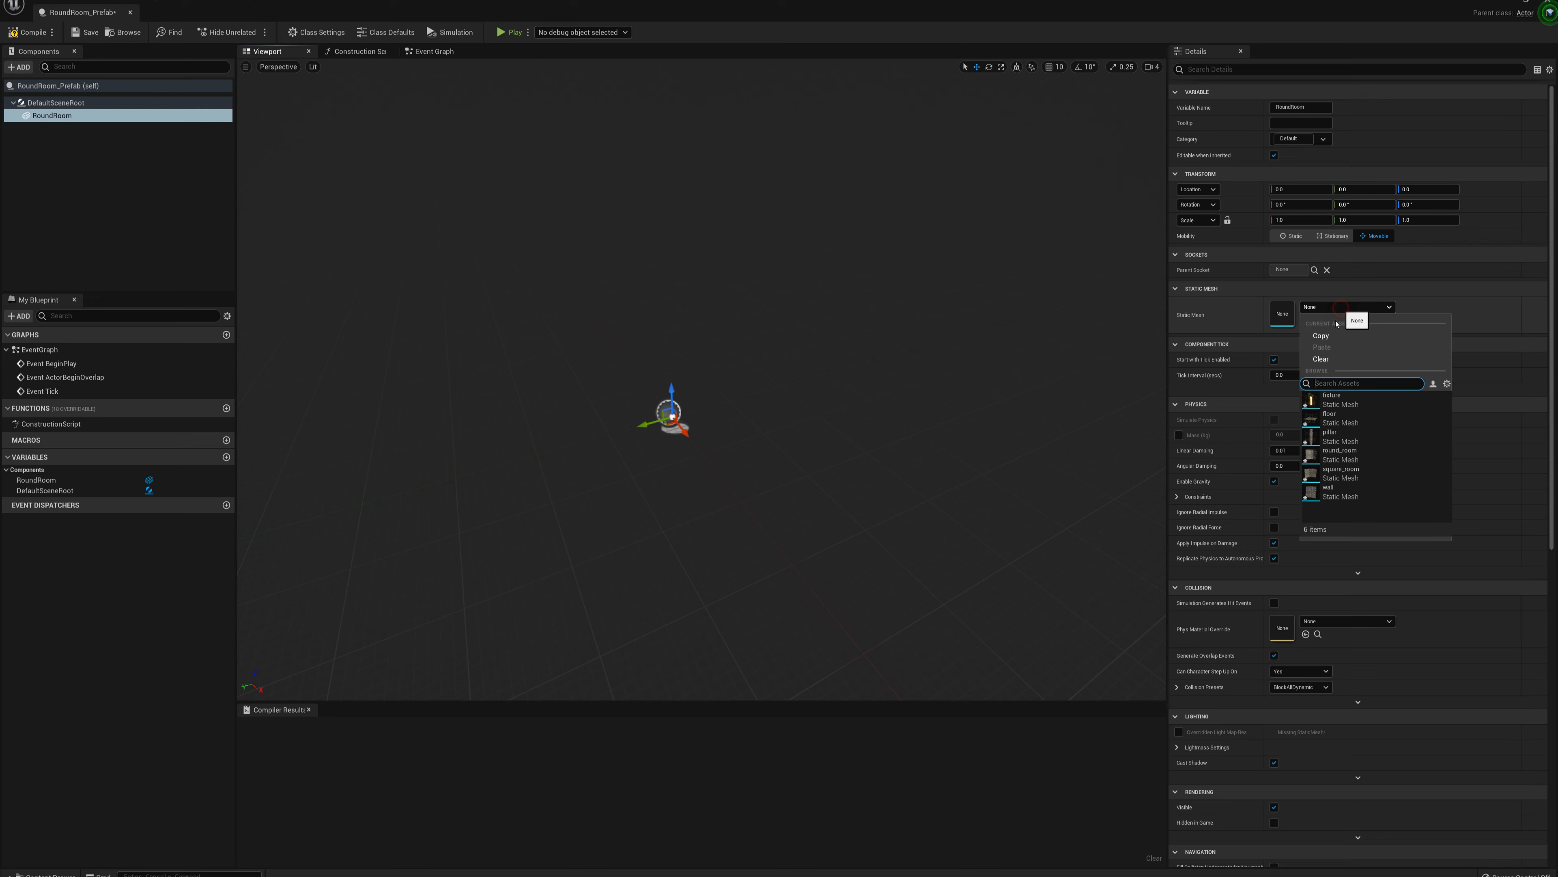
left_click(1344, 464)
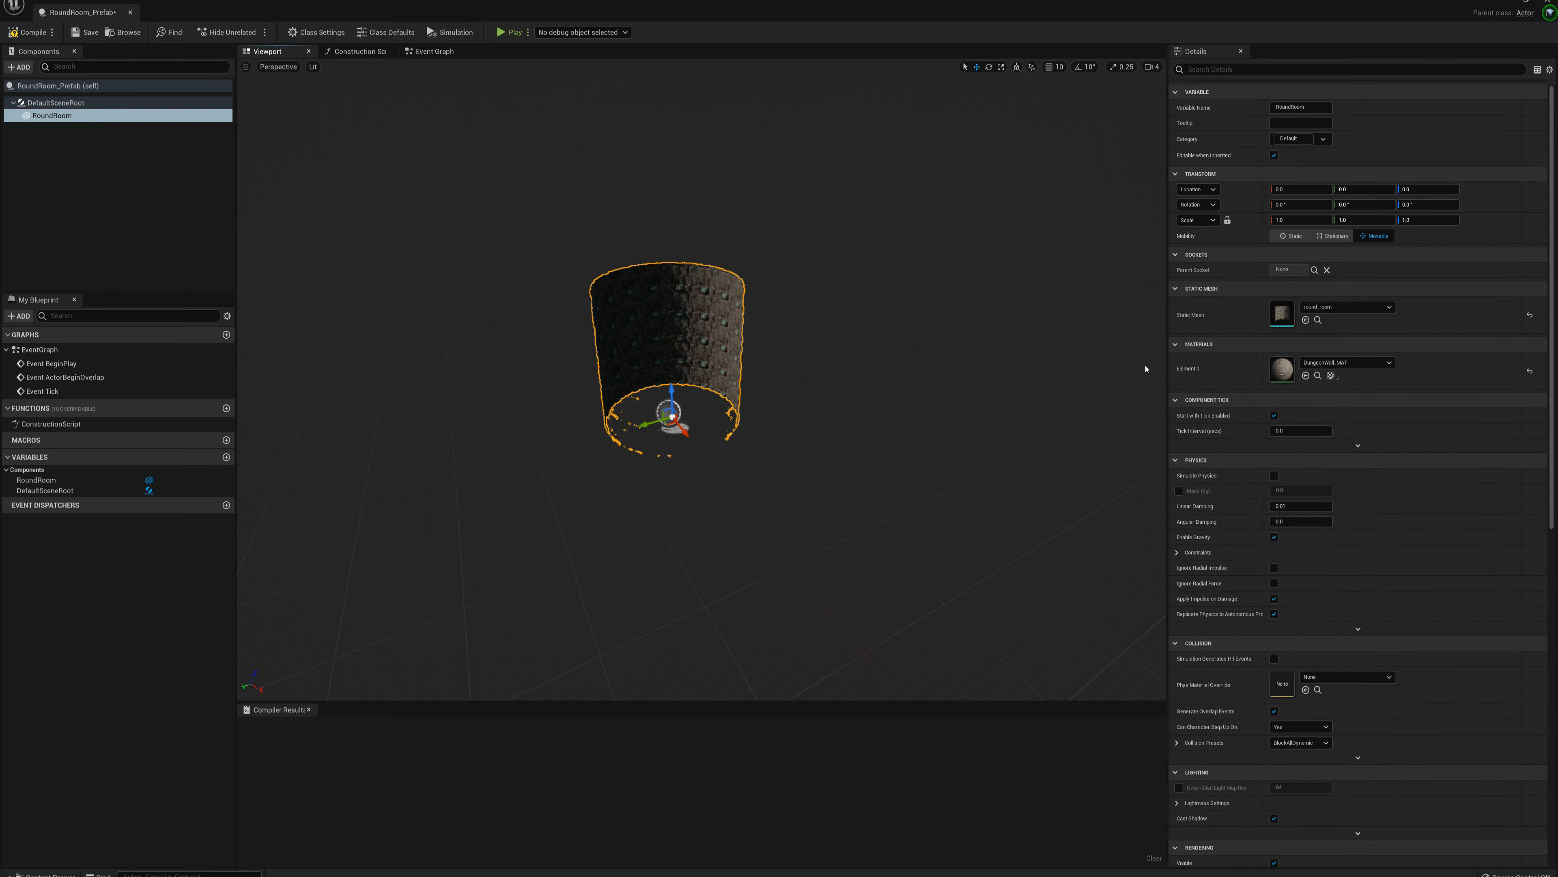
left_click(1303, 219)
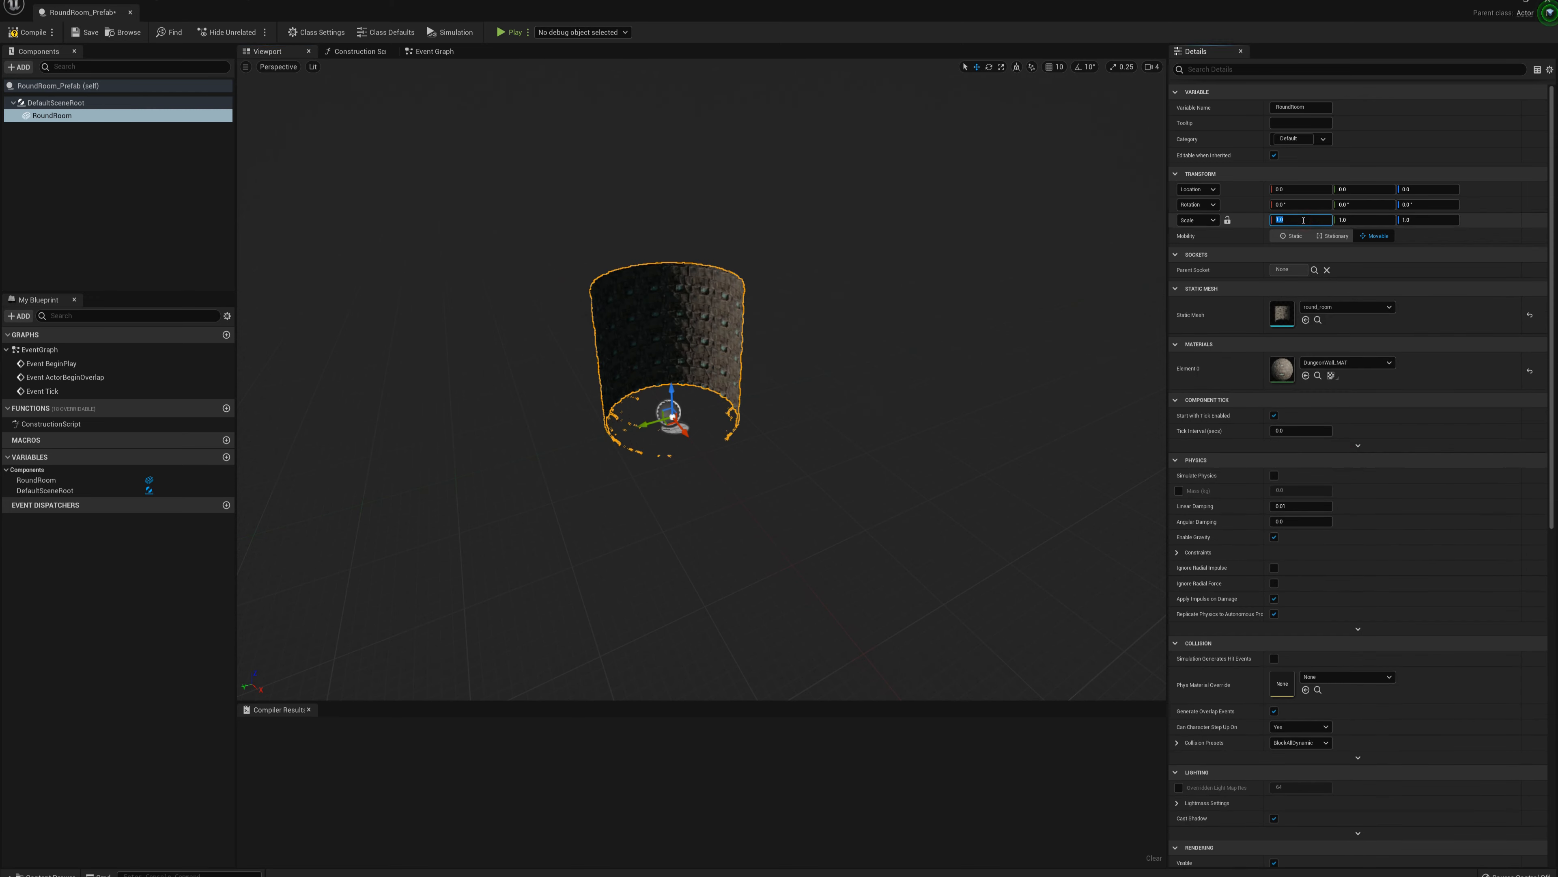
type("3")
key("Return")
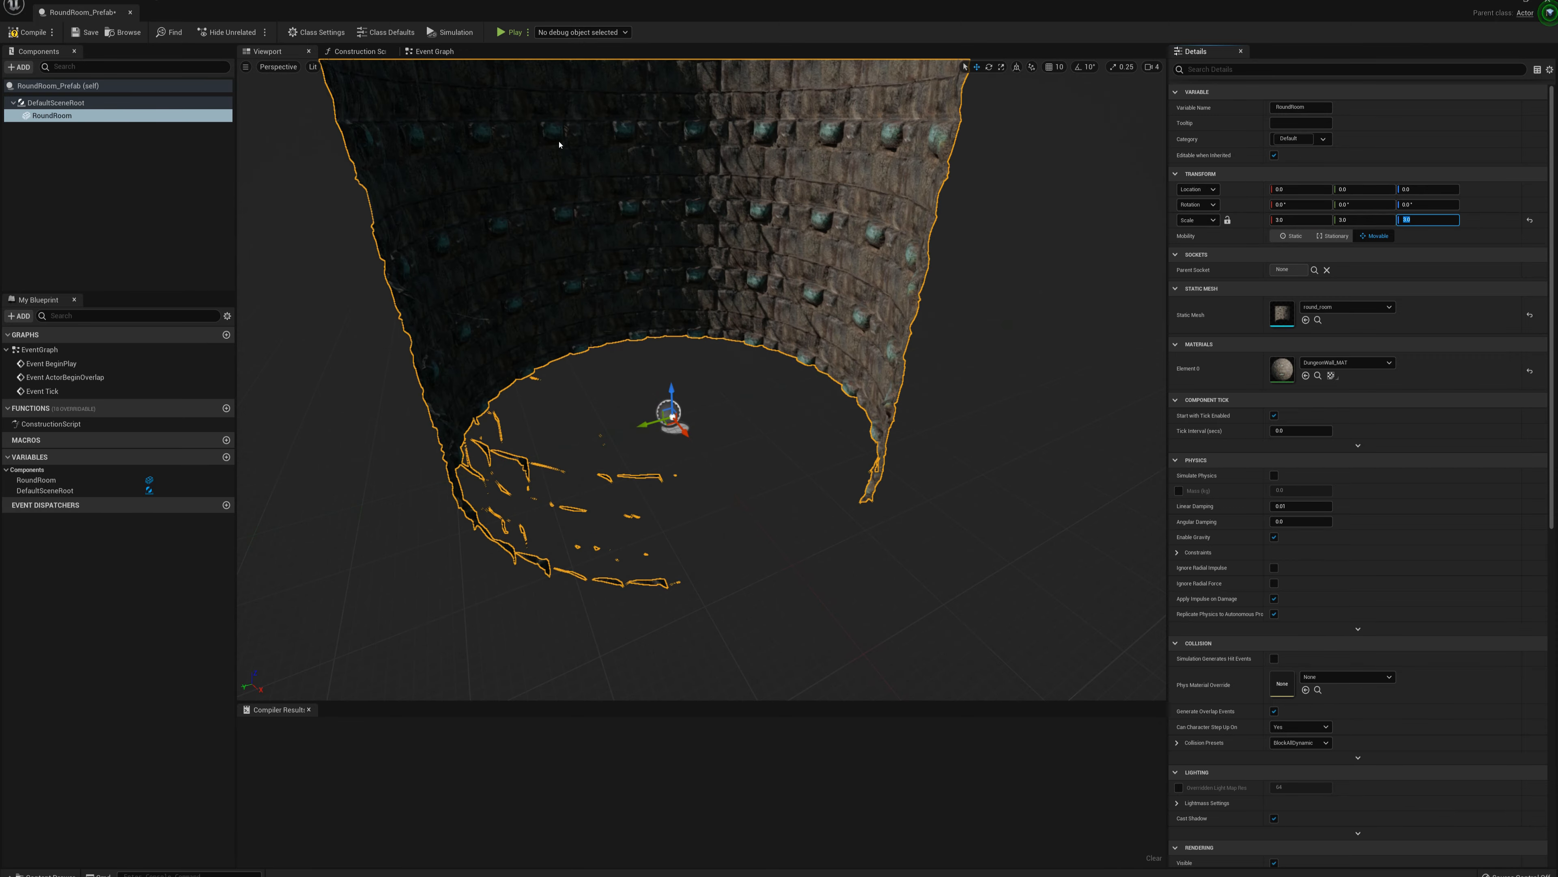
key("f")
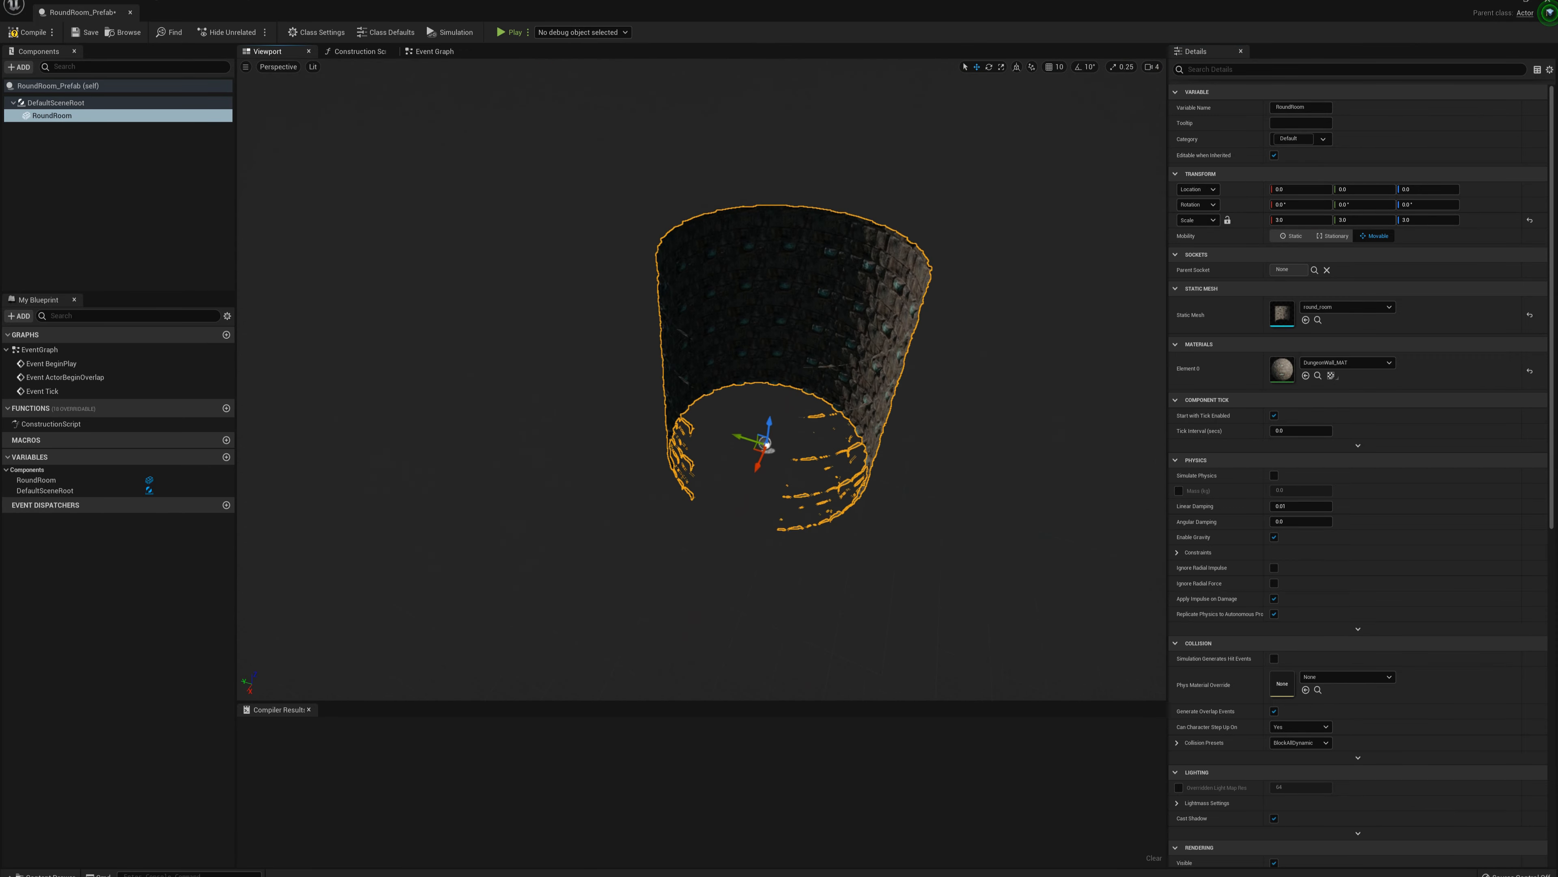
Add another static mesh component named Pillar1.
left_click(19, 66)
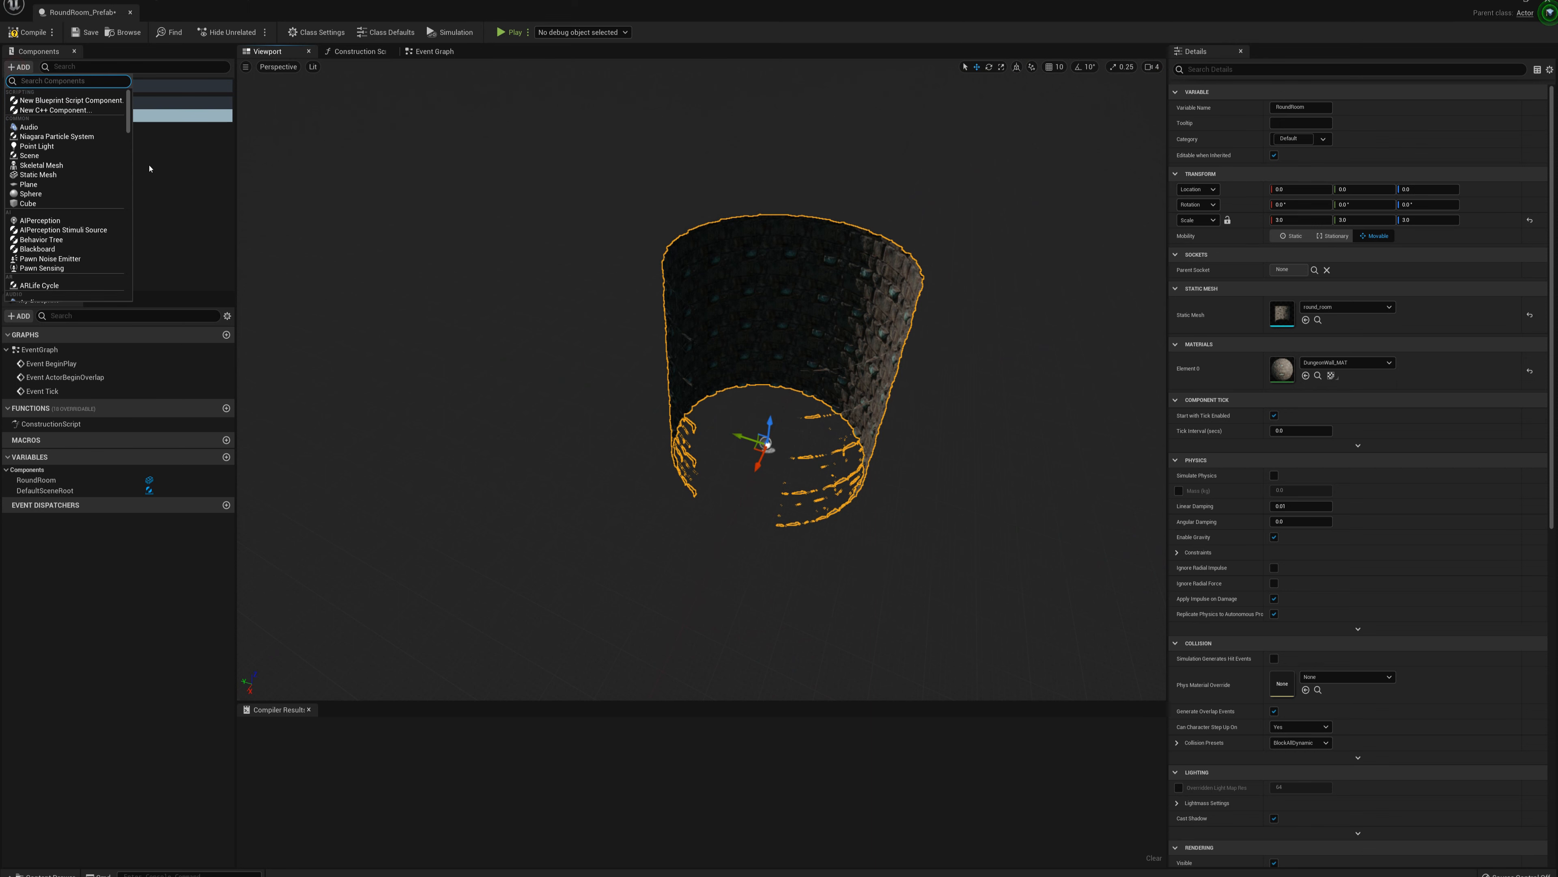
type("static")
left_click(90, 139)
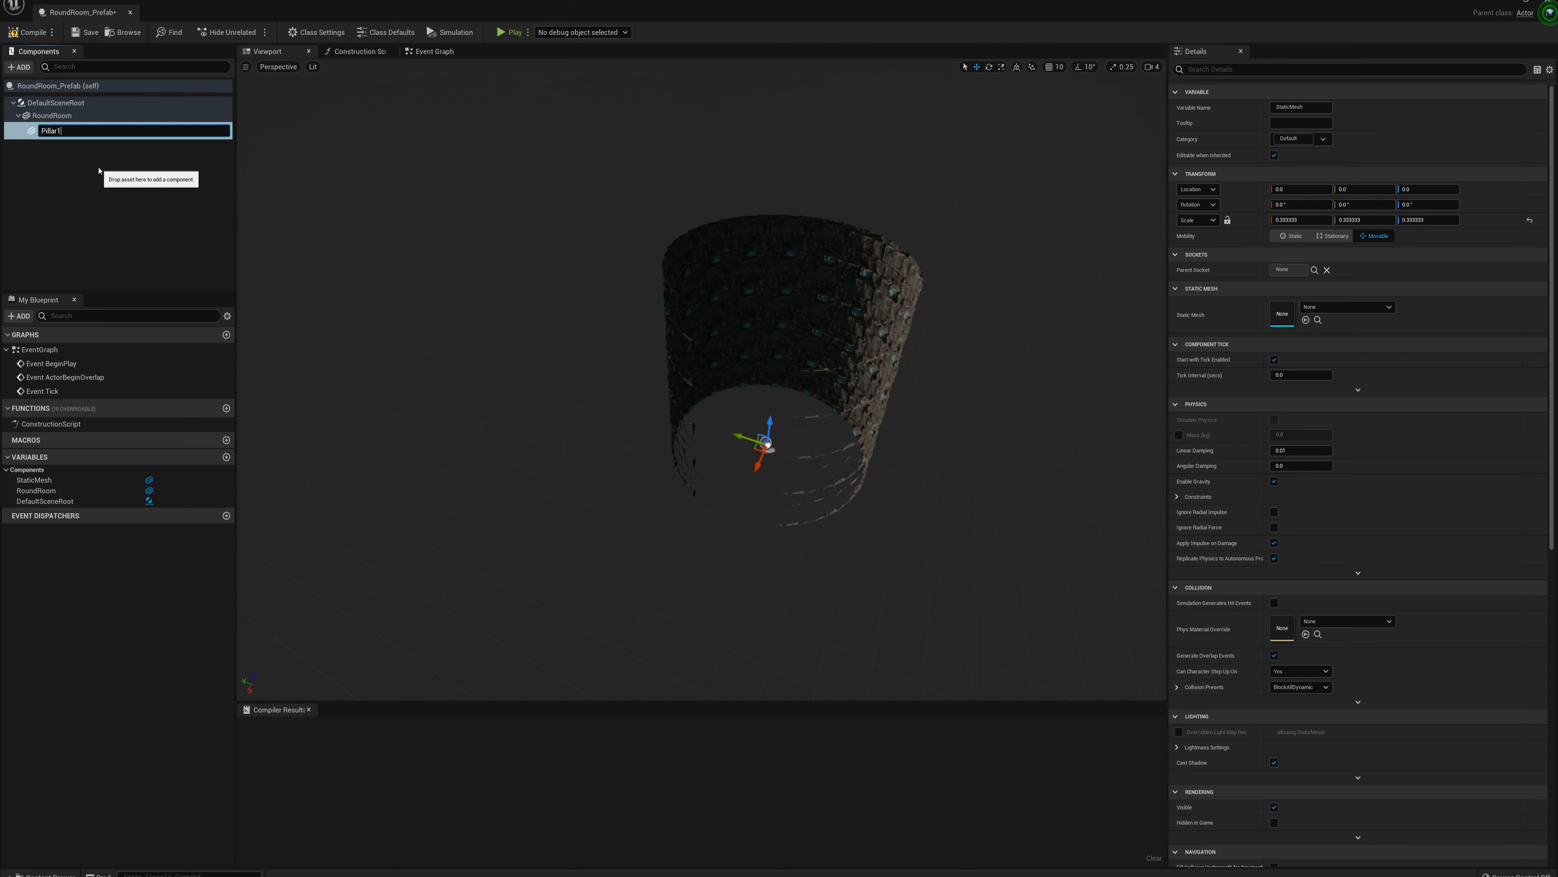
key("Return")
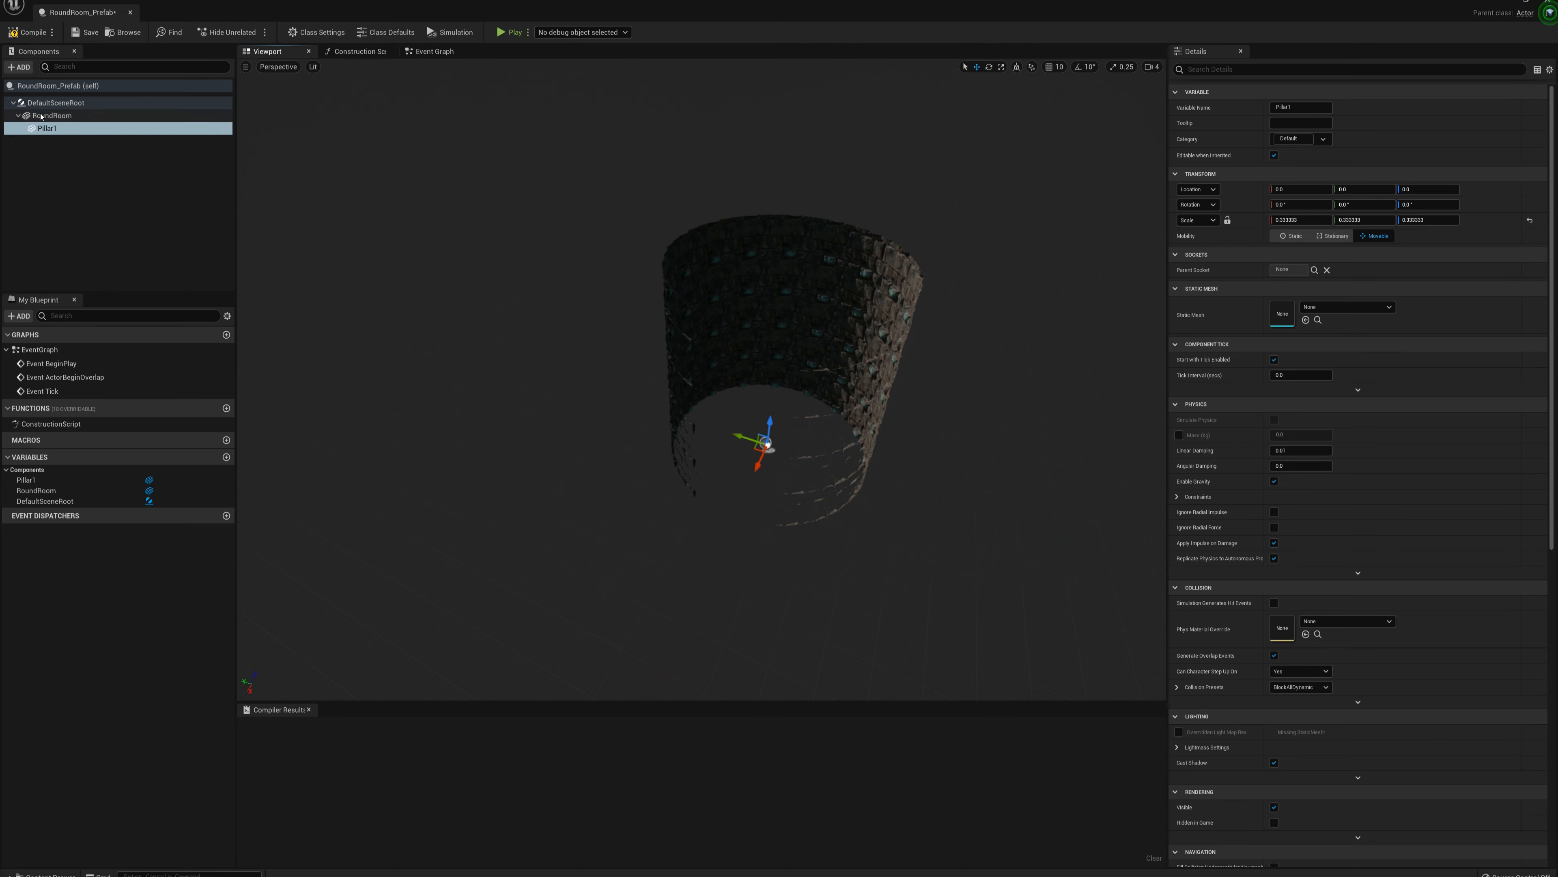
Reparent Pillar1 from RoundRoom to DefaultSceneRoot and assign it the pillar mesh.
left_click(46, 115)
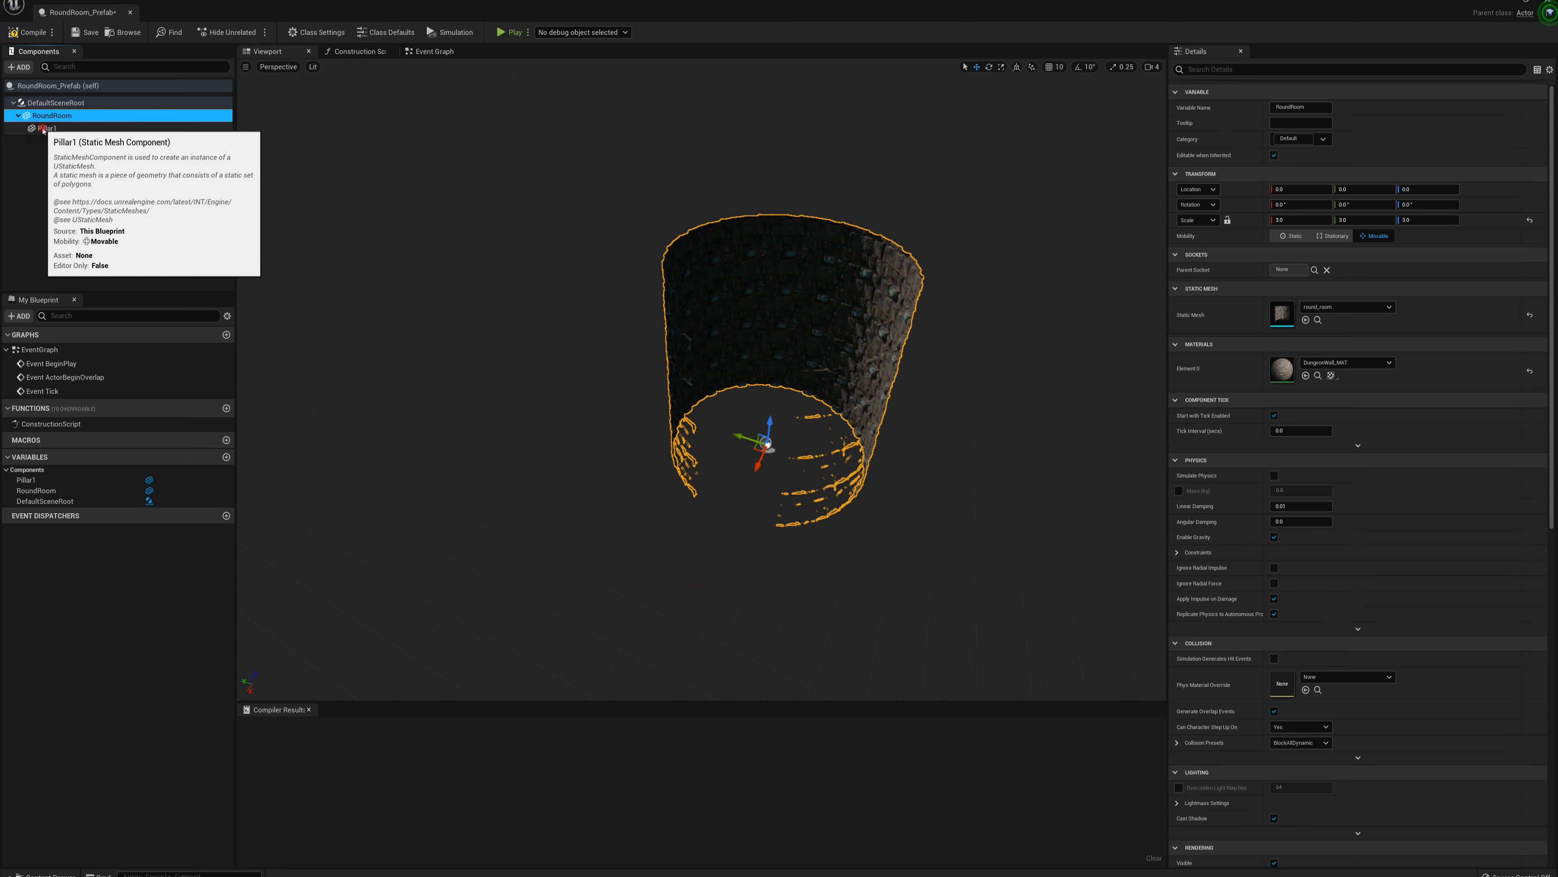
left_click(46, 129)
left_click_drag(46, 129, 49, 105)
left_click(76, 127)
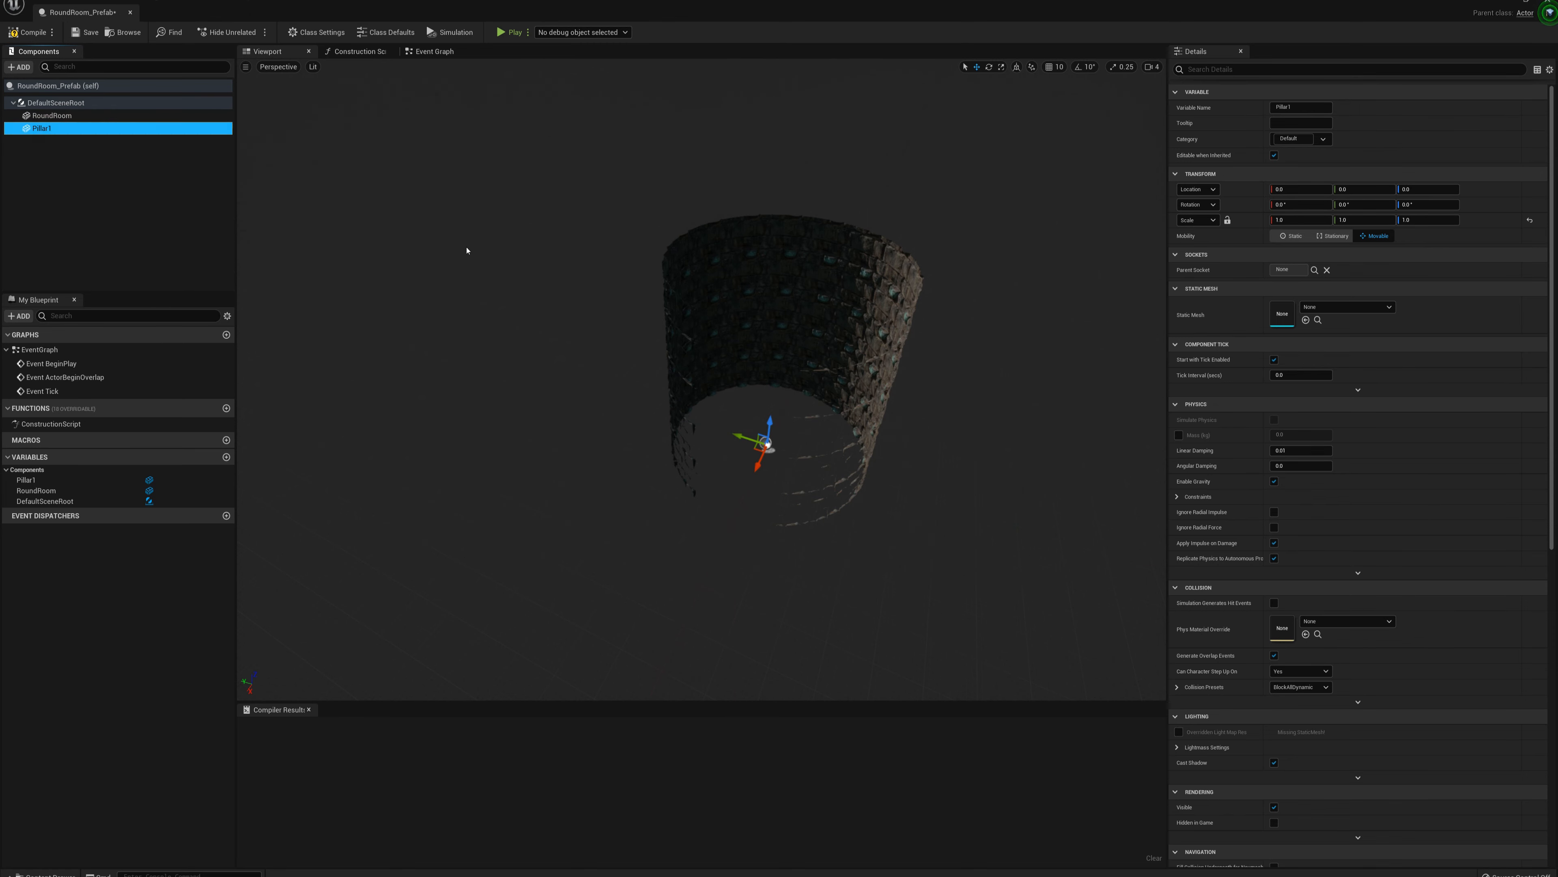
left_click(1337, 314)
left_click(1356, 527)
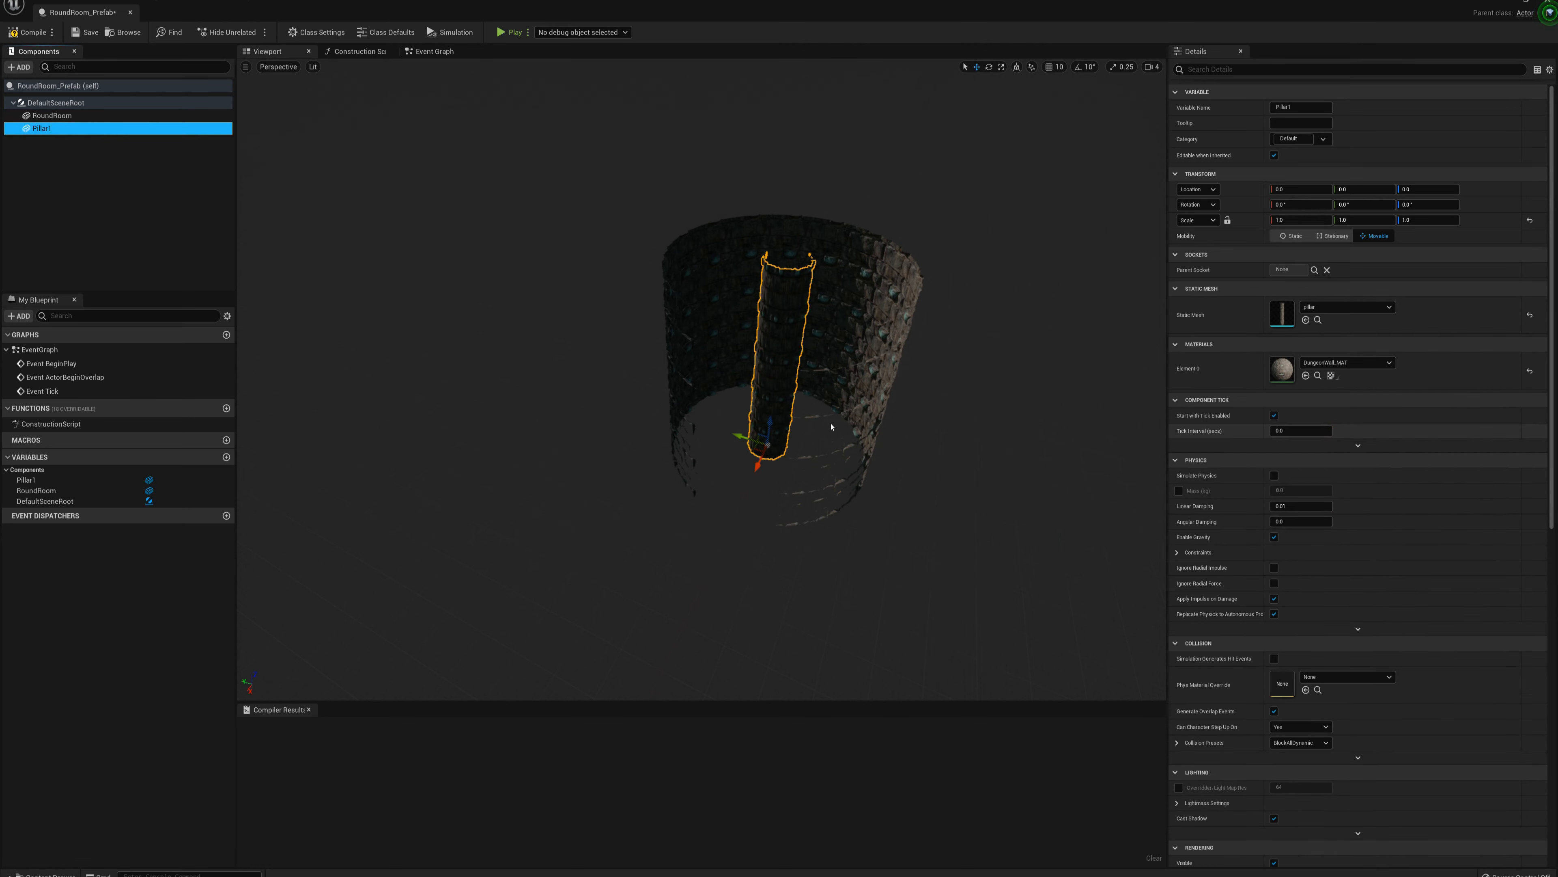
Move Pillar1 against one end of the round wall at its opening, at X about 294.
left_click_drag(760, 465, 727, 531)
right_click_drag(726, 531, 644, 488)
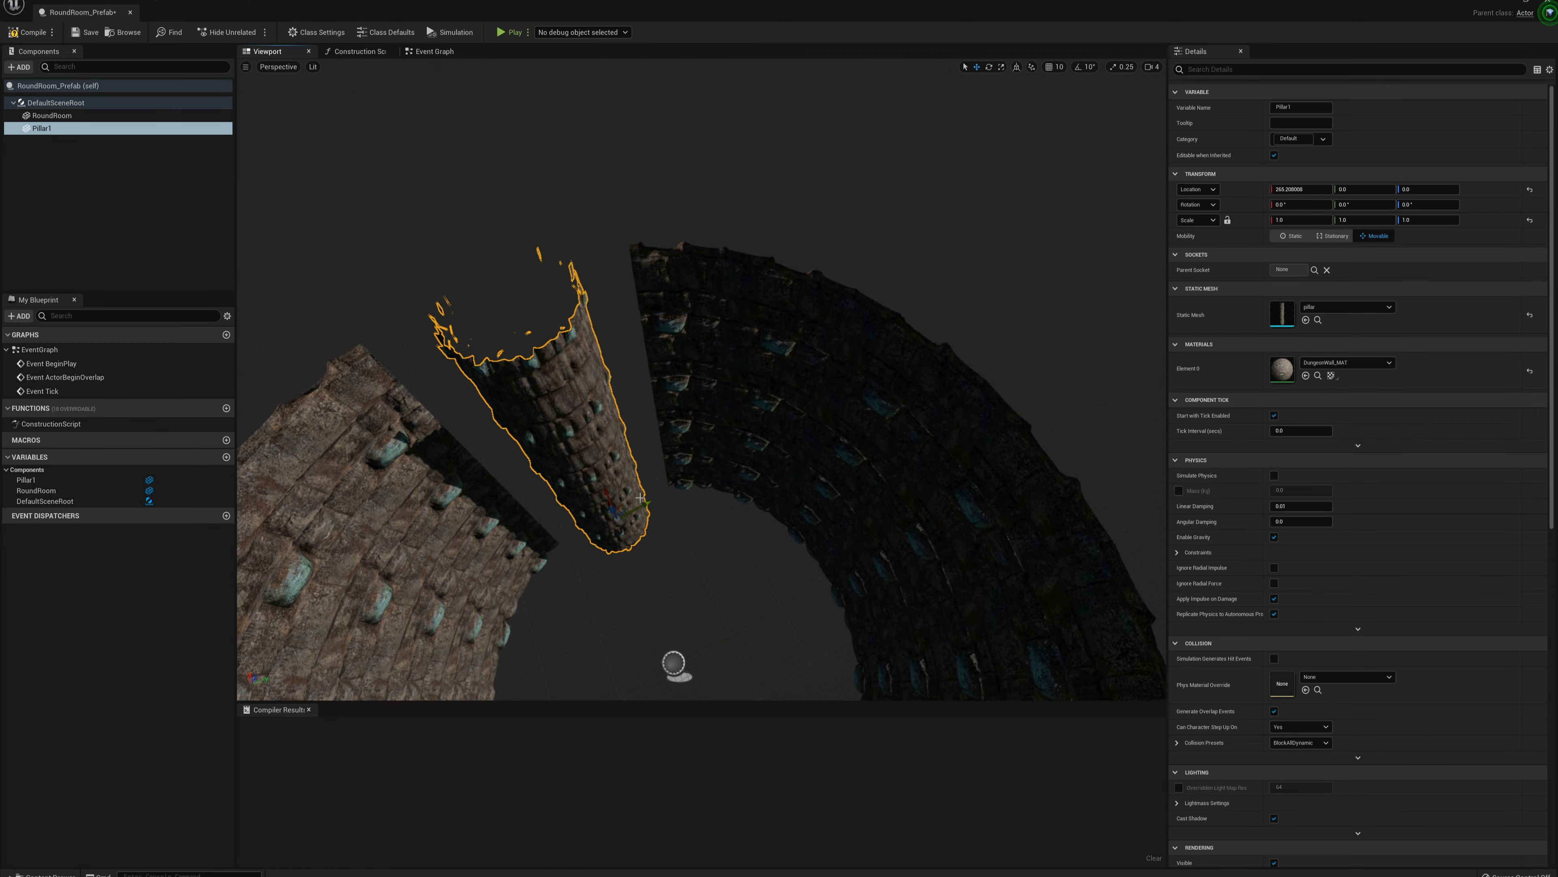
left_click_drag(644, 507, 673, 441)
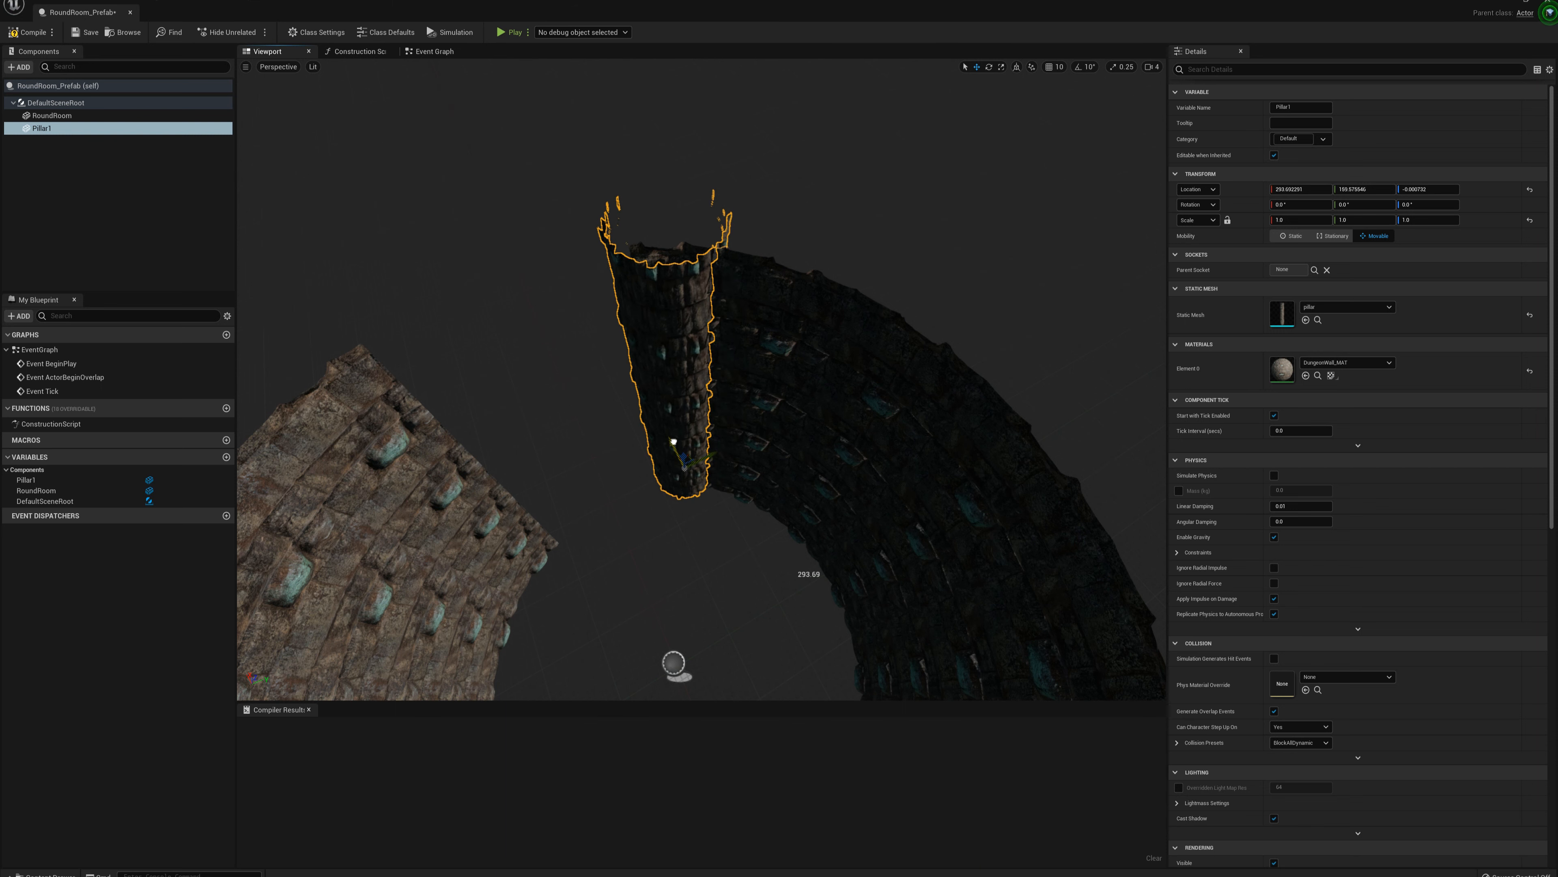
right_click_drag(739, 481, 739, 482)
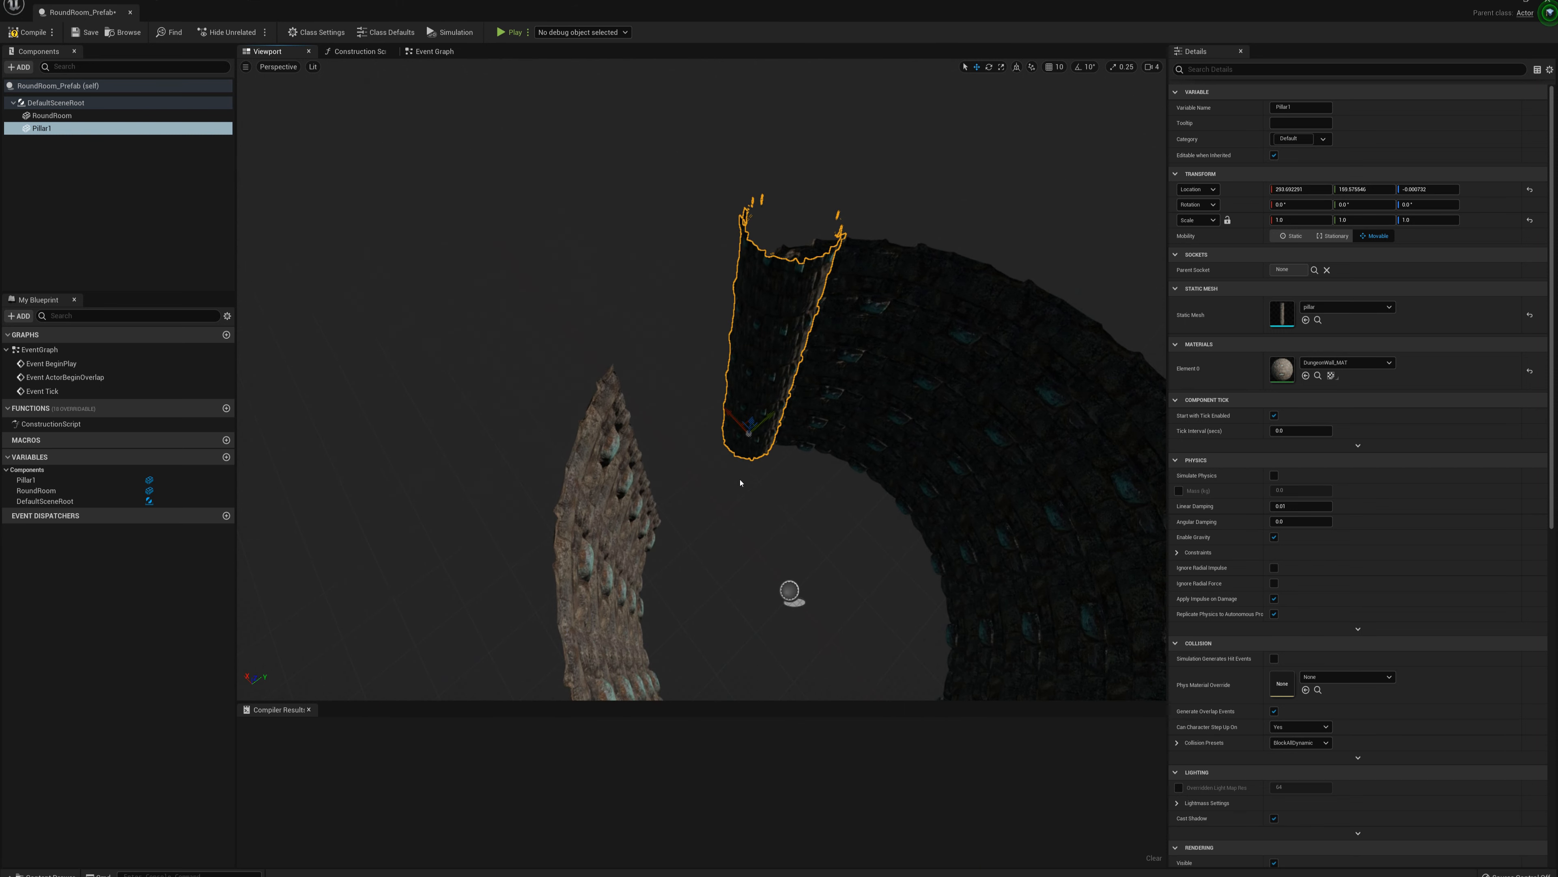
Duplicate Pillar1 and move the copy along Y to the opposite end of the opening, at Y about -154.
right_click_drag(814, 428, 814, 428)
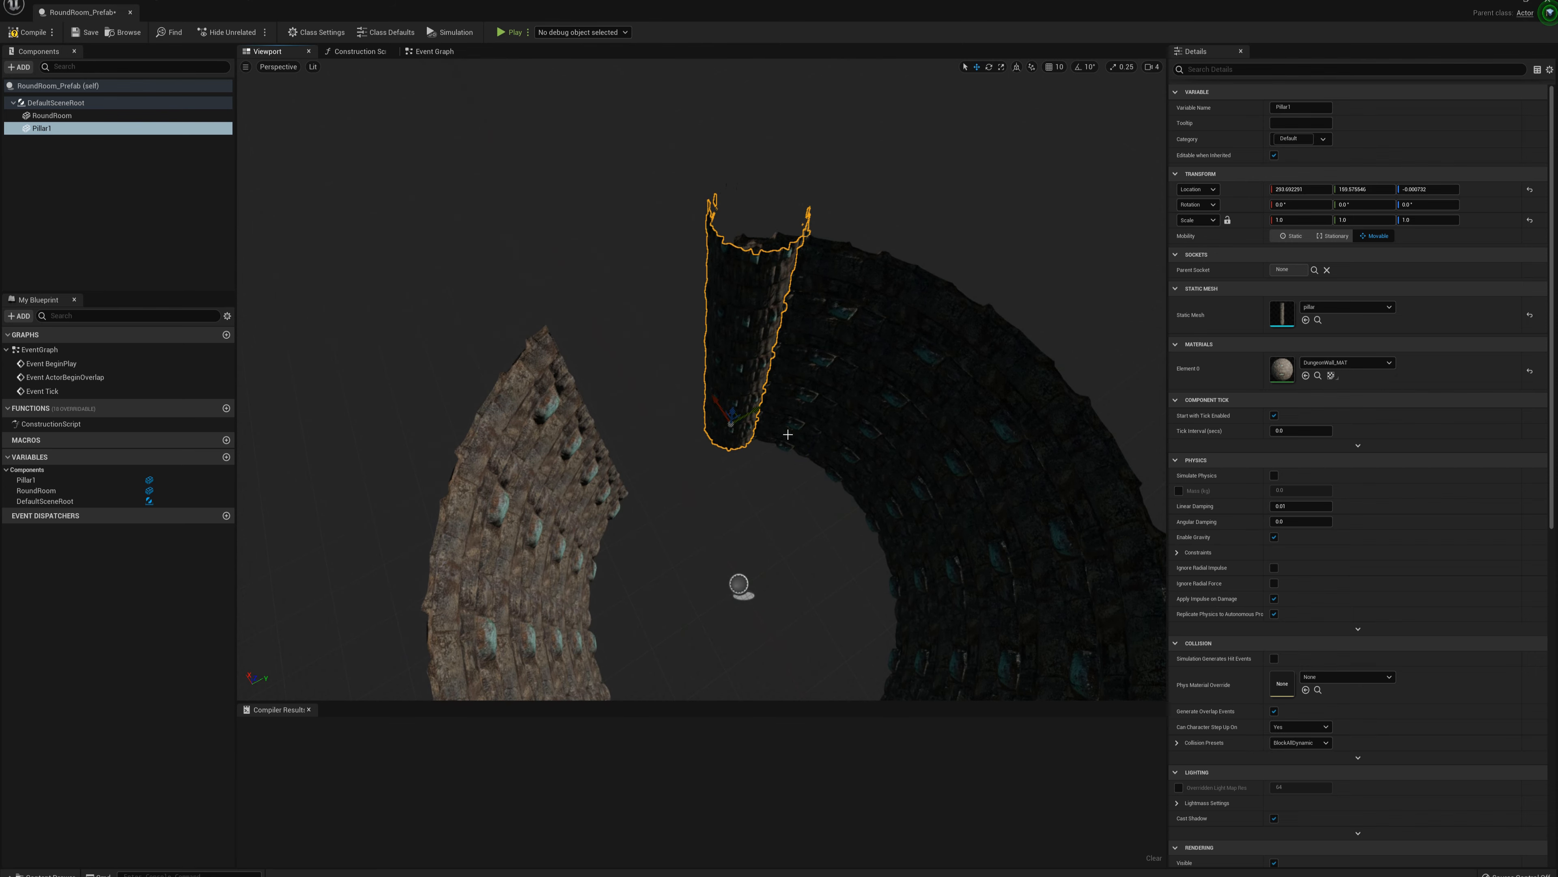
key("ctrl+d")
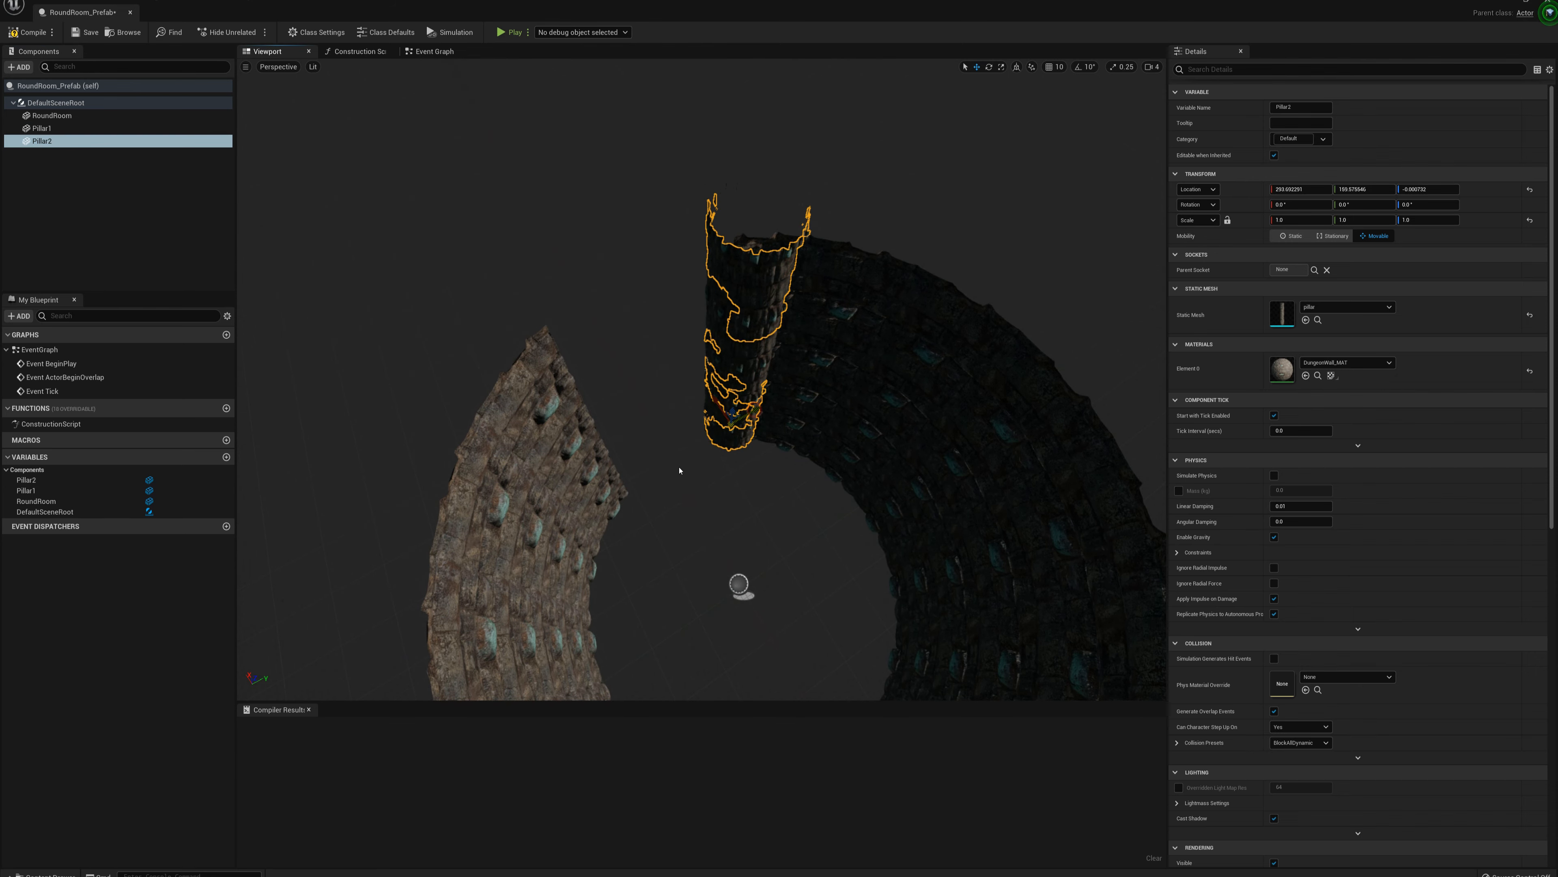
left_click_drag(764, 418, 686, 478)
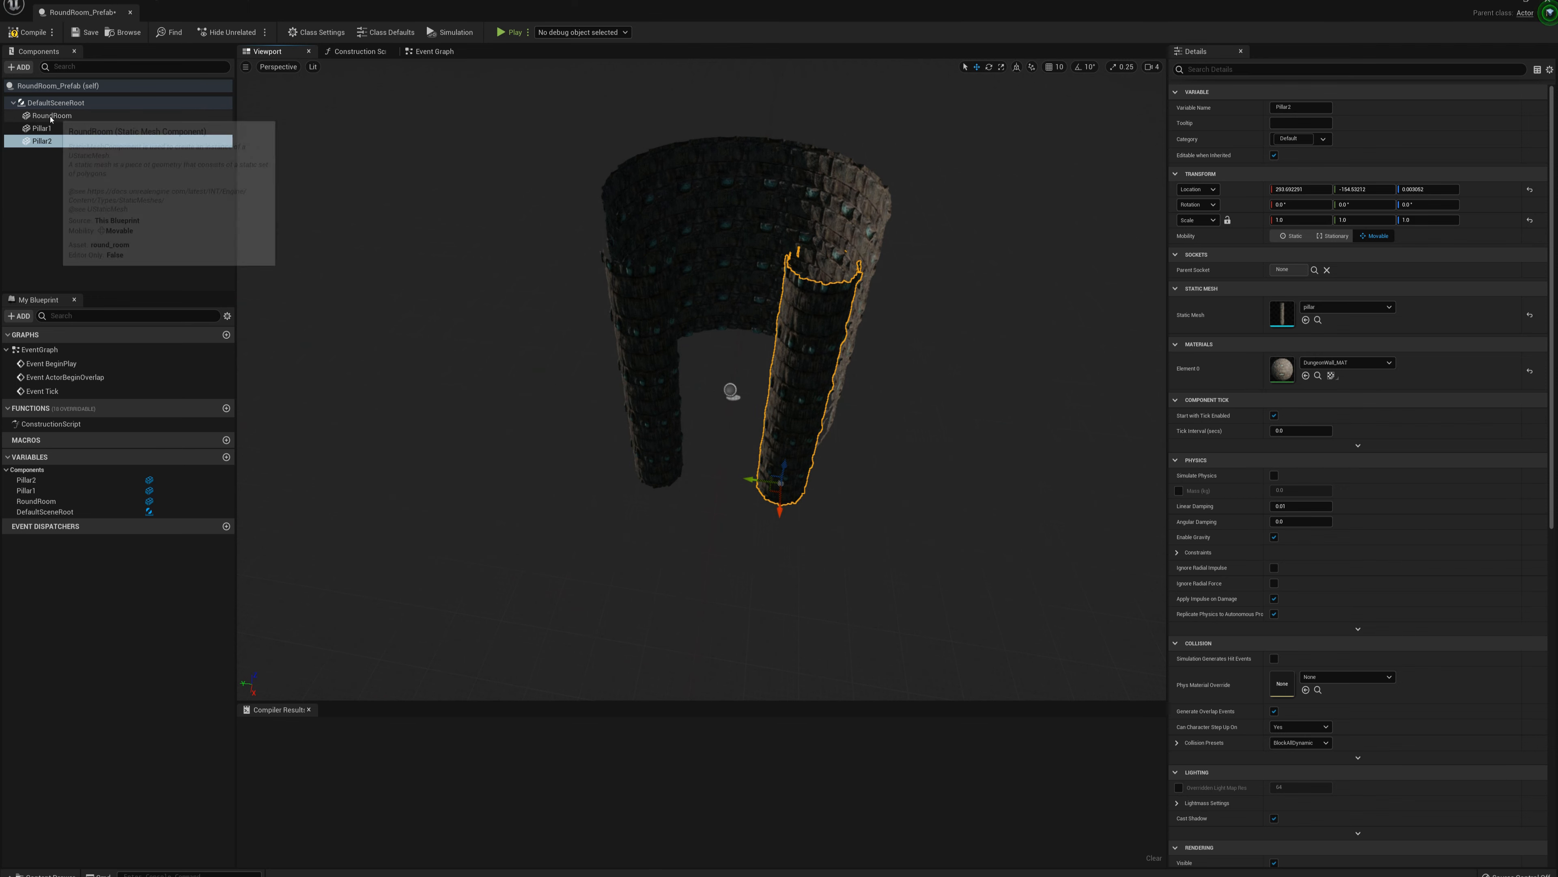
Add a static mesh component named Wall1 directly under DefaultSceneRoot.
left_click(45, 102)
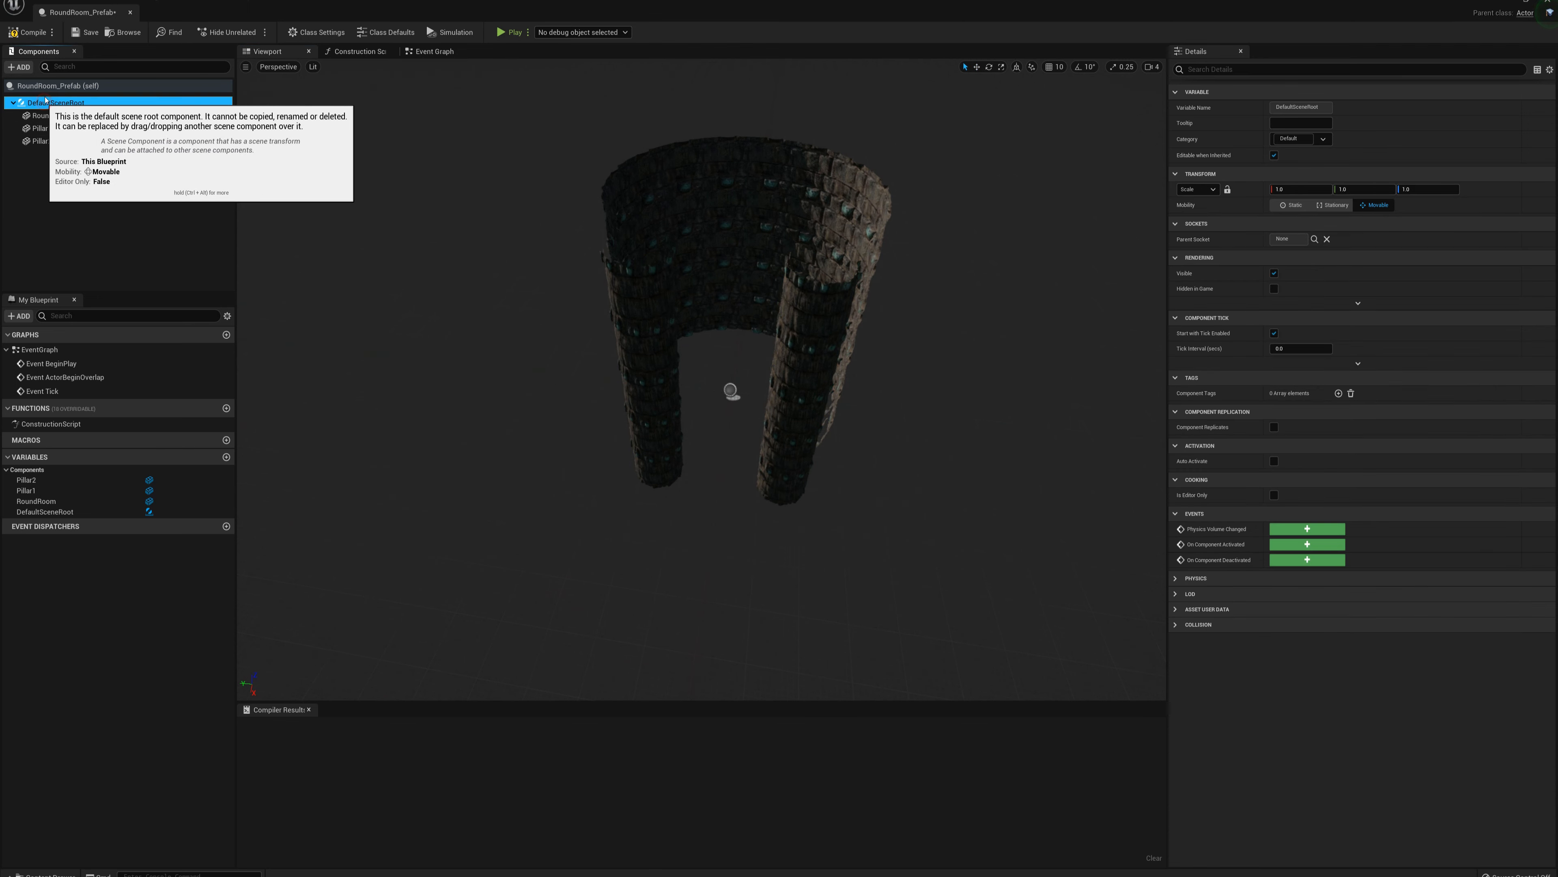
left_click(19, 66)
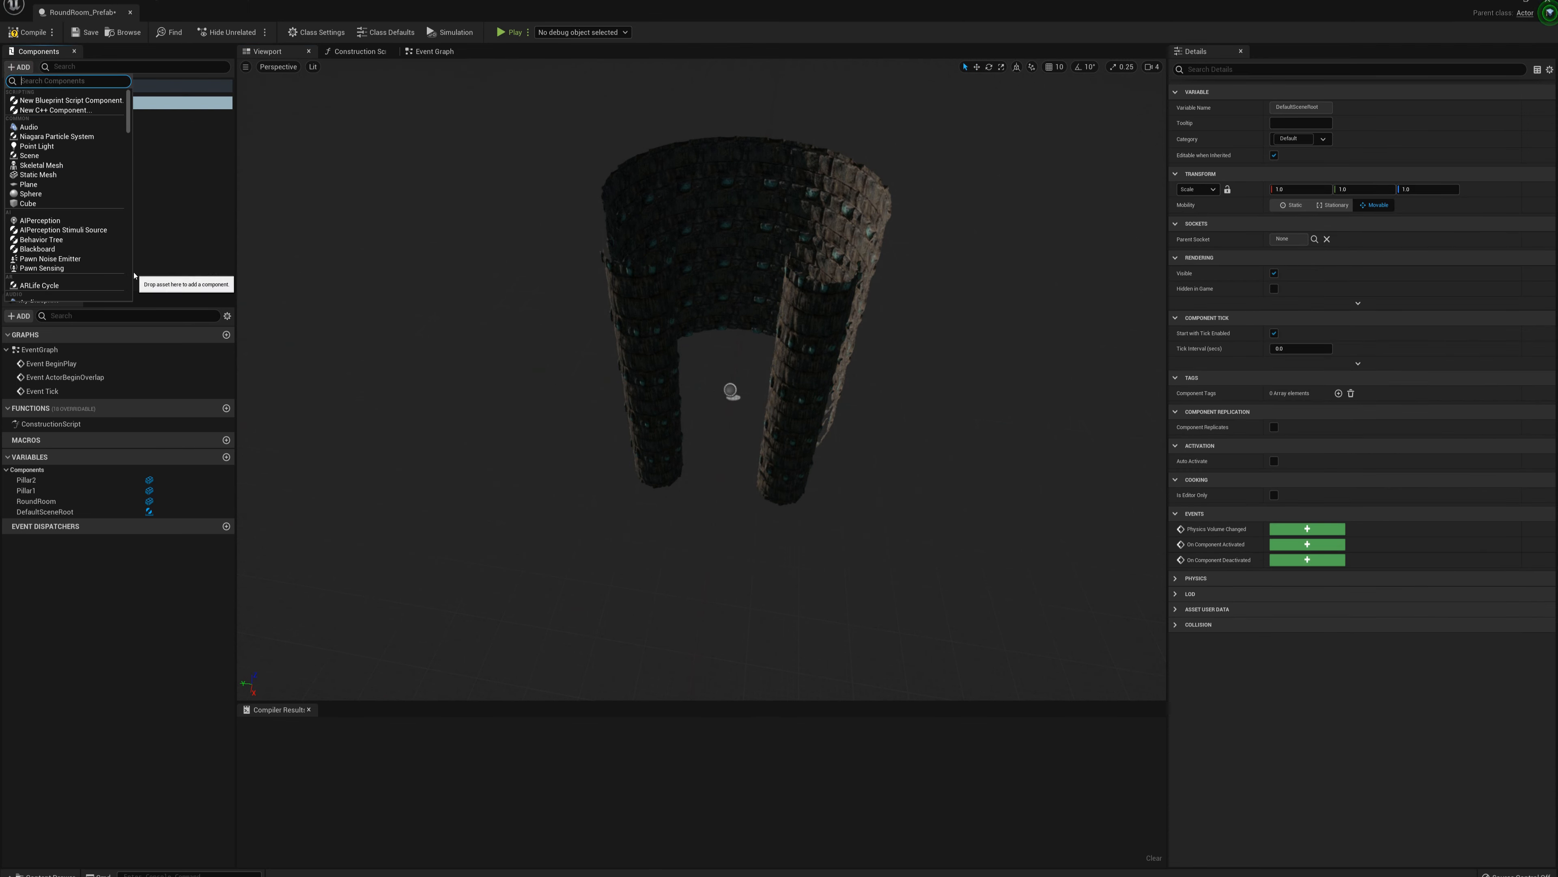
type("static")
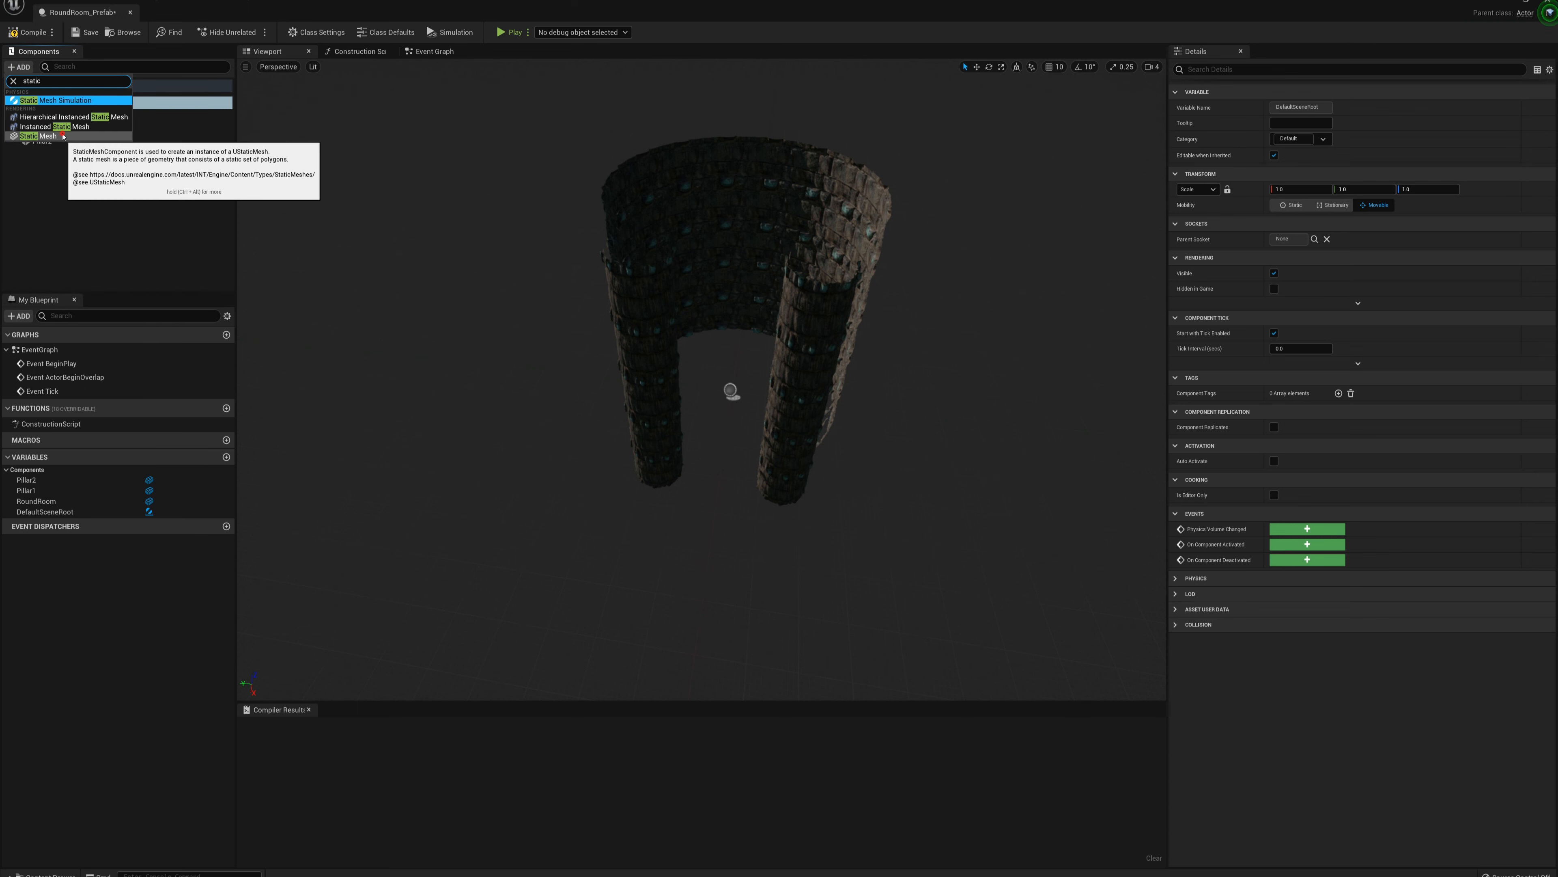
left_click(39, 136)
type("Wall")
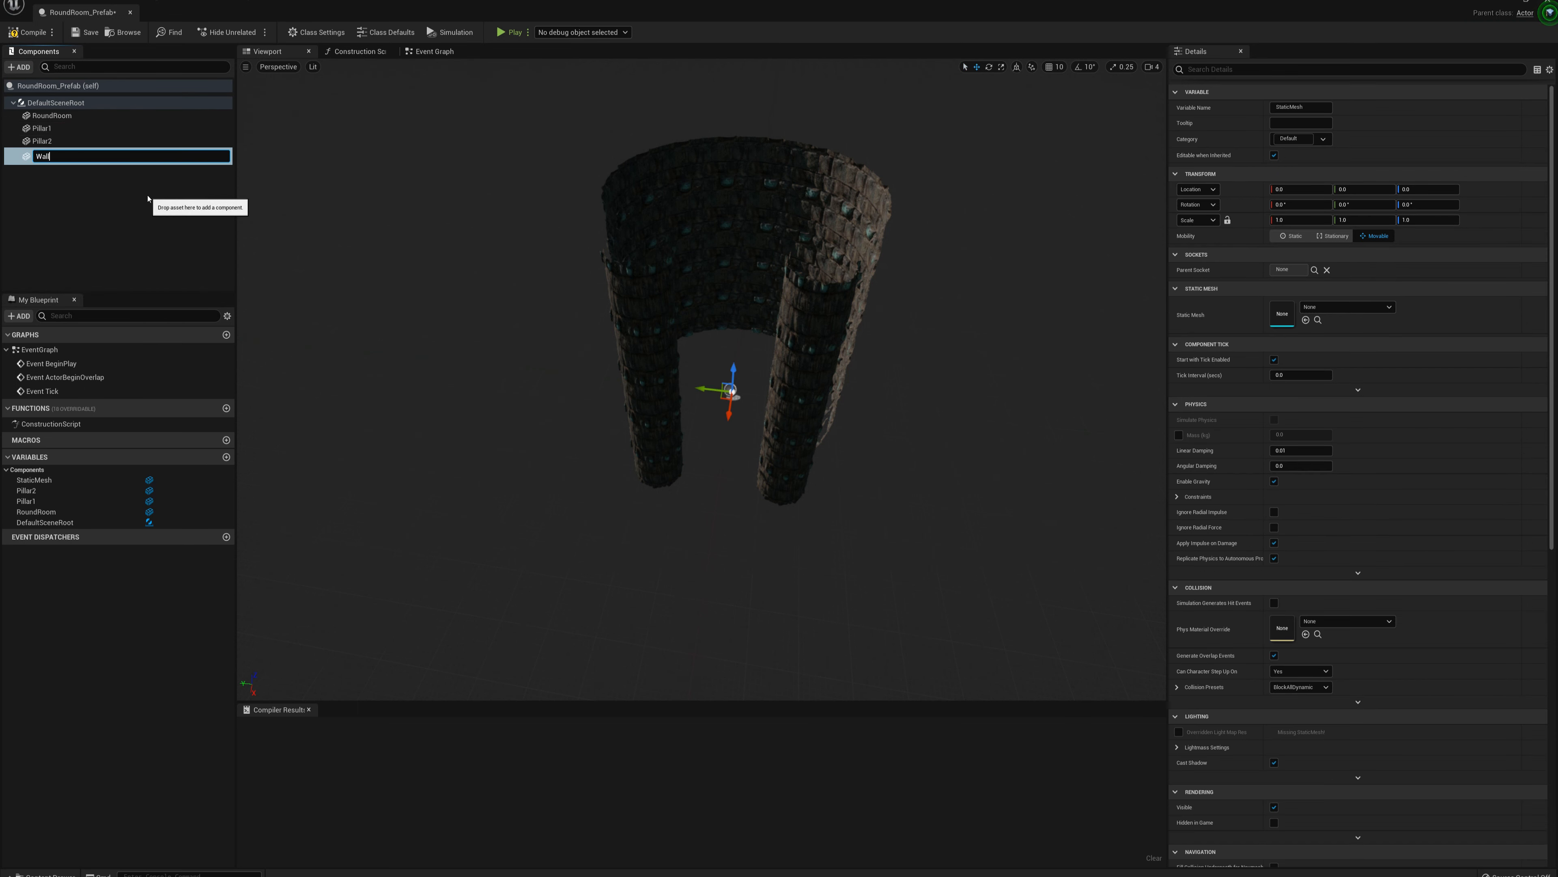
type("1")
key("Return")
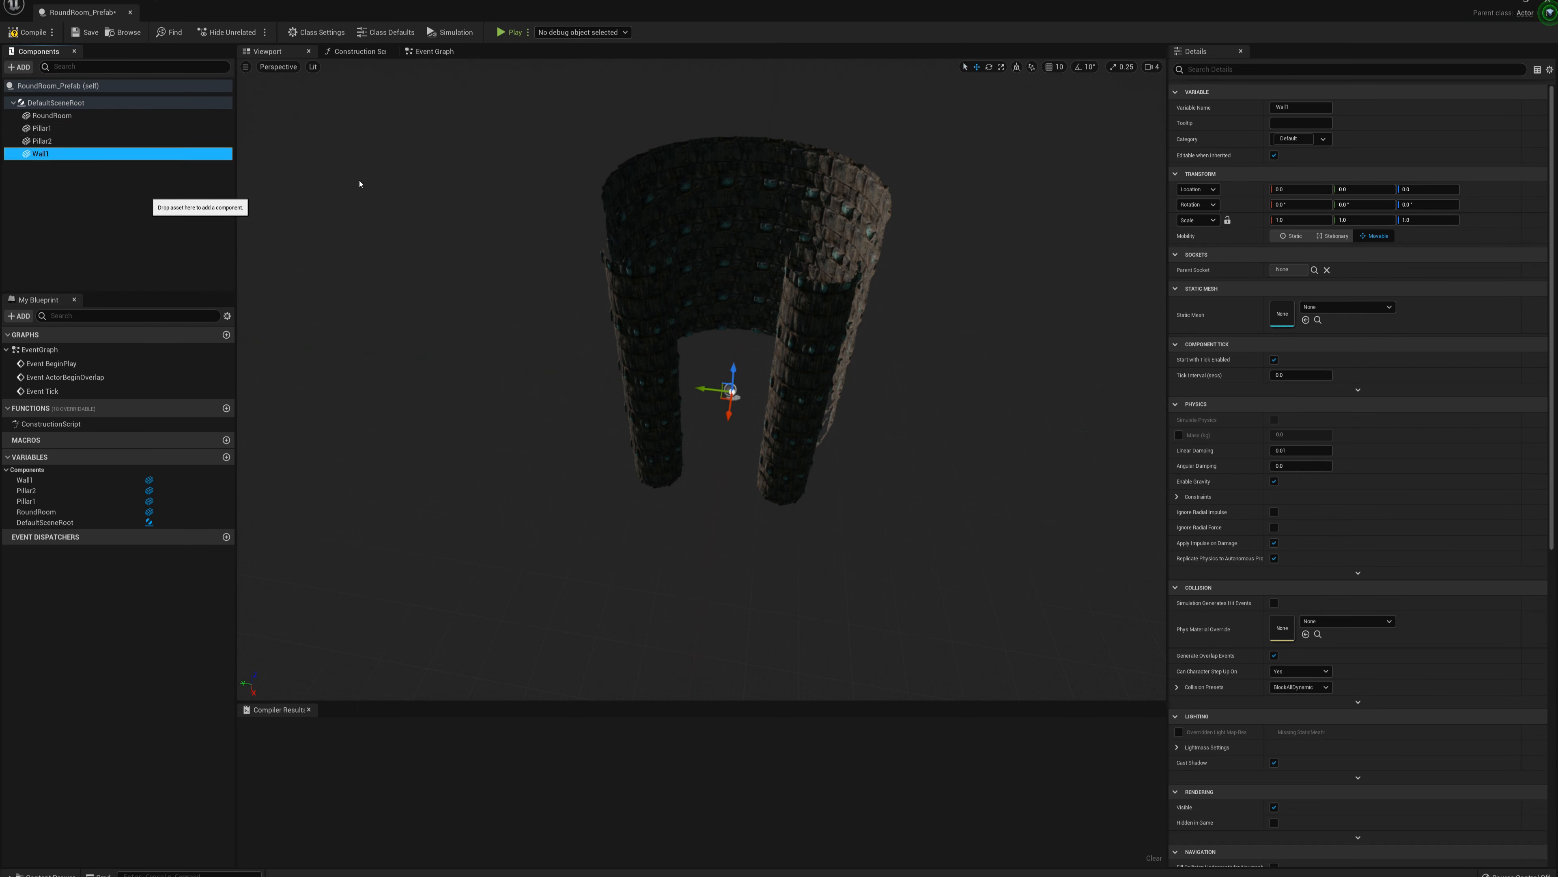
Assign the wall mesh to Wall1 and scale it to 3 on all axes.
left_click(1346, 307)
left_click(1330, 496)
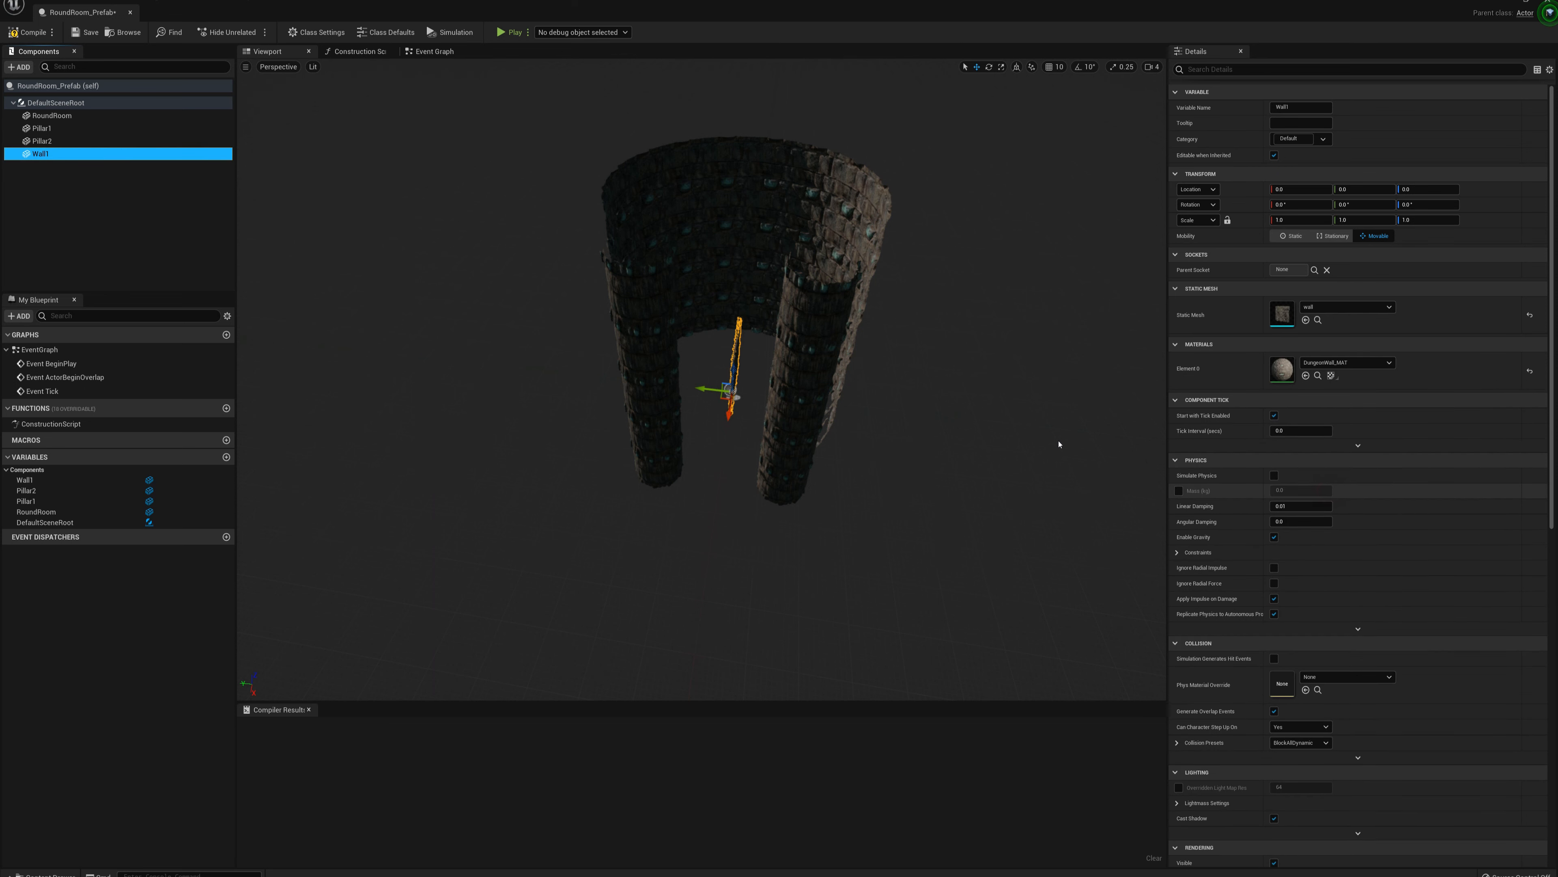
left_click(1298, 220)
type("3")
key("Tab")
type("3")
key("Tab")
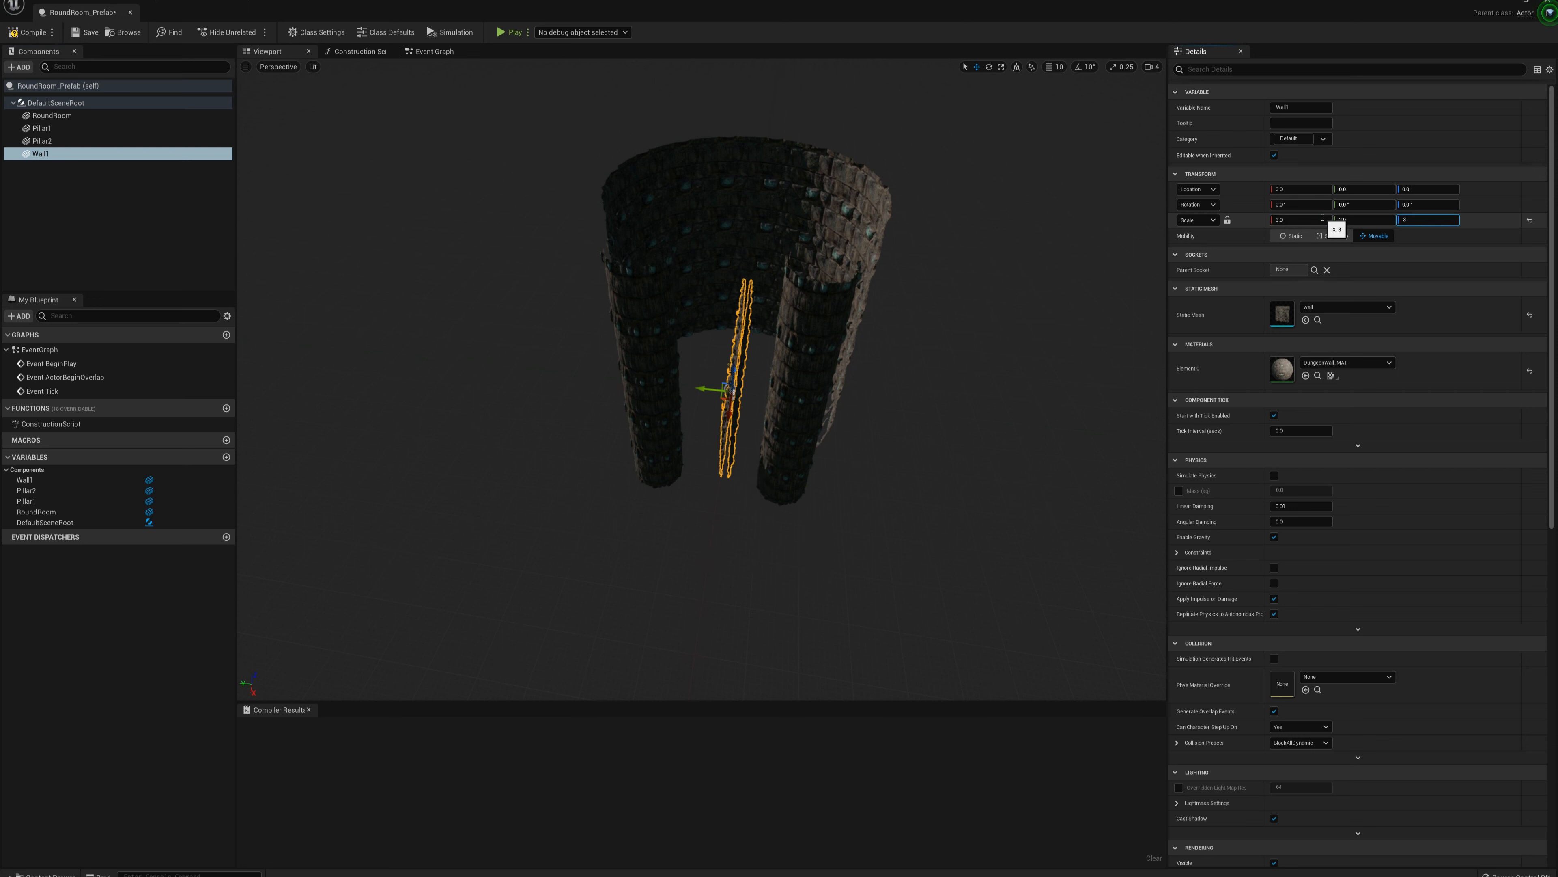
key("Return")
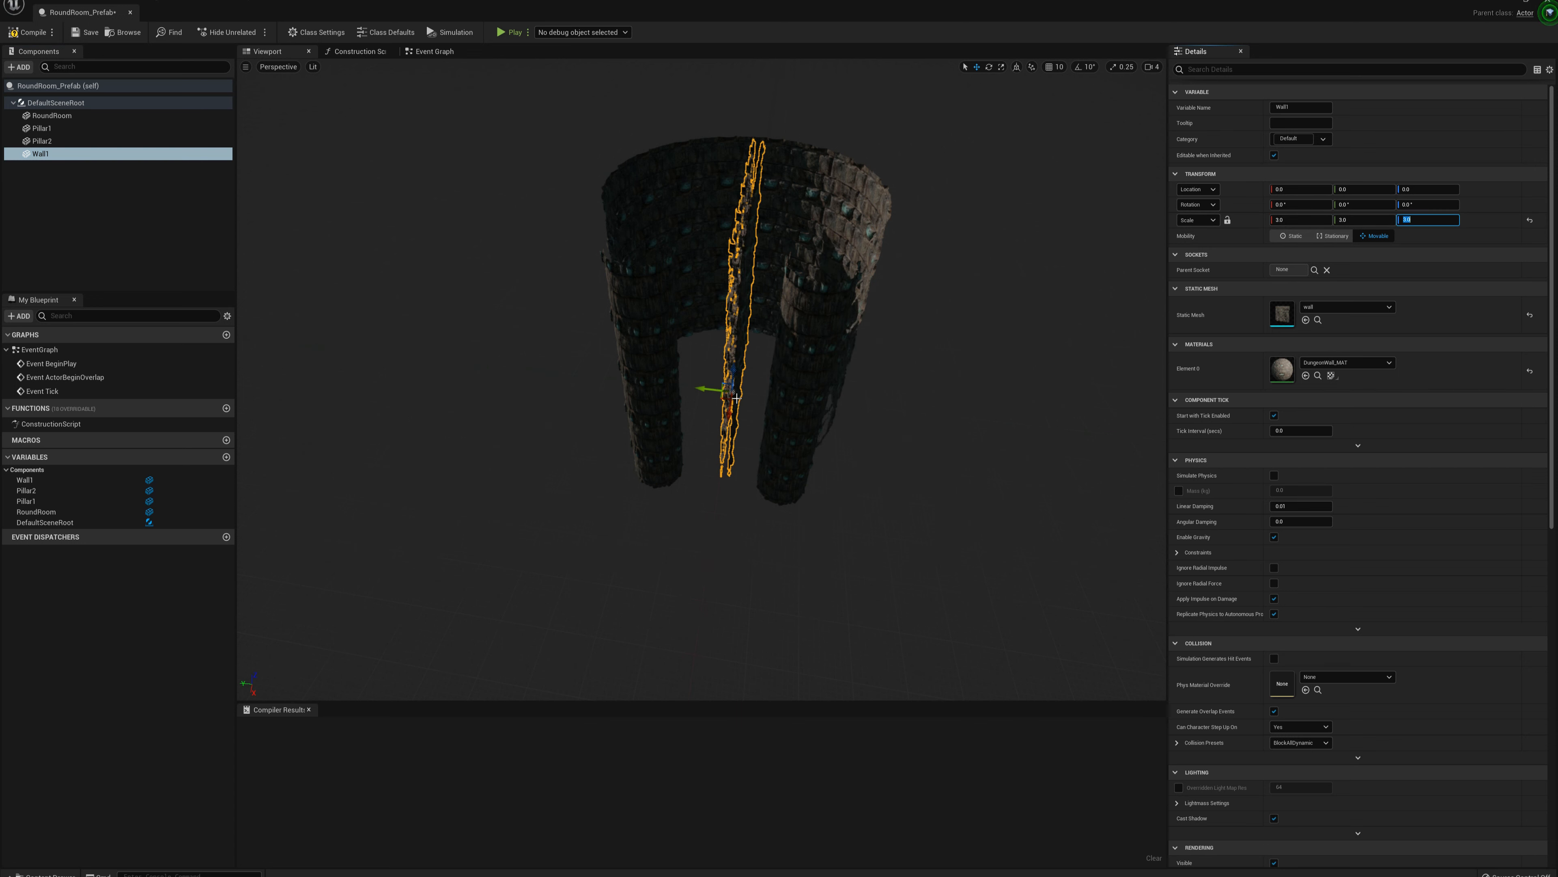
Rotate Wall1 about -90° around Z and place it flush beside Pillar1, at X about 324.
left_click_drag(713, 390, 558, 465)
key("e")
key("w")
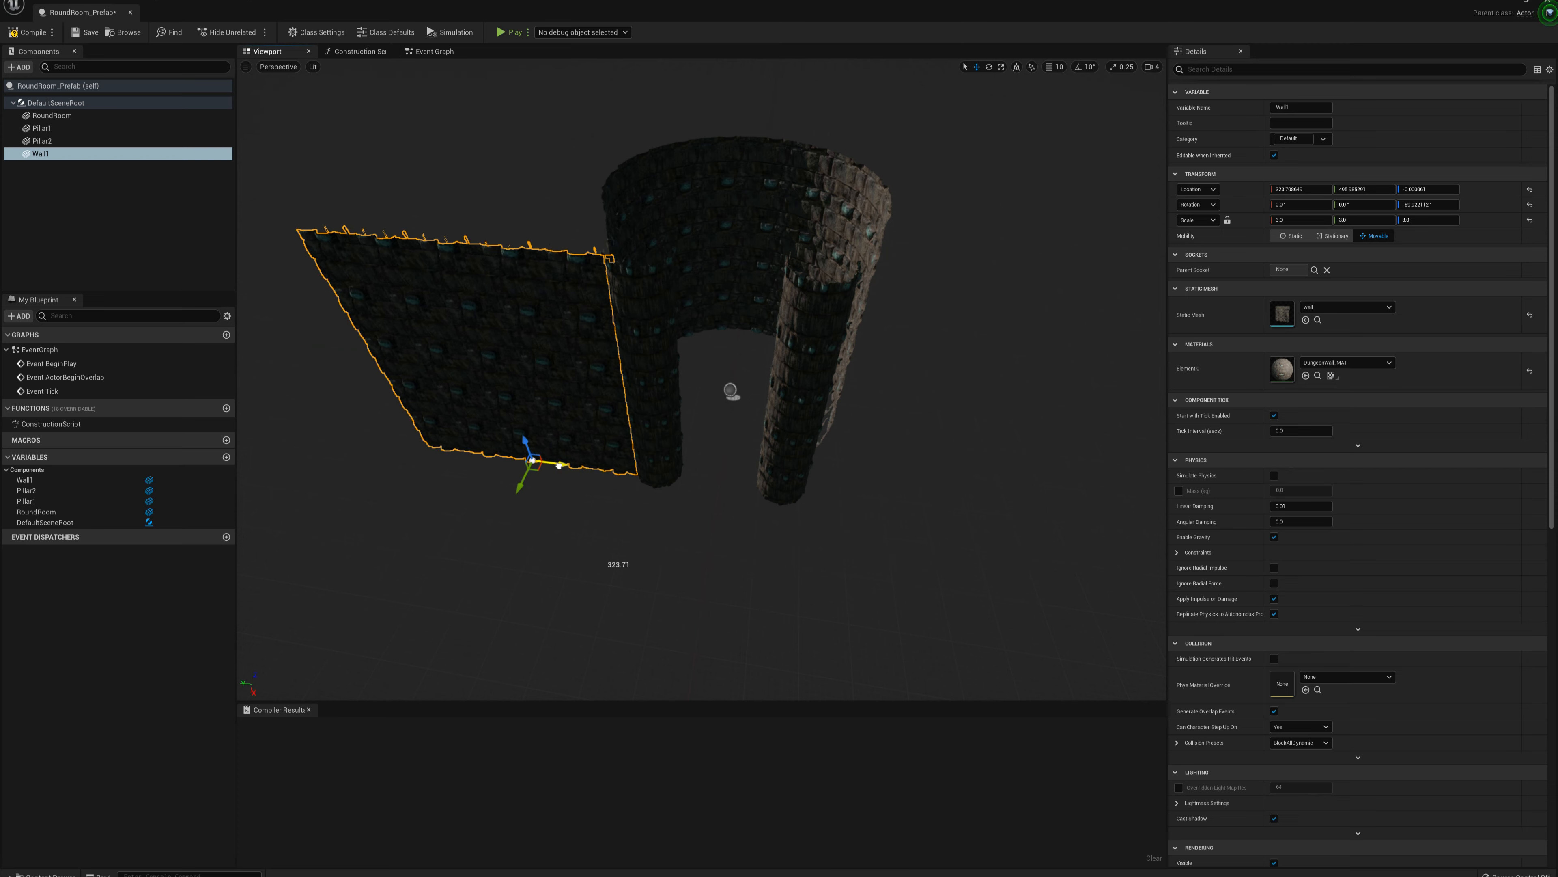
Duplicate Wall1 and move the copy across the opening so it extends outward from Pillar2.
right_click_drag(558, 435, 674, 402)
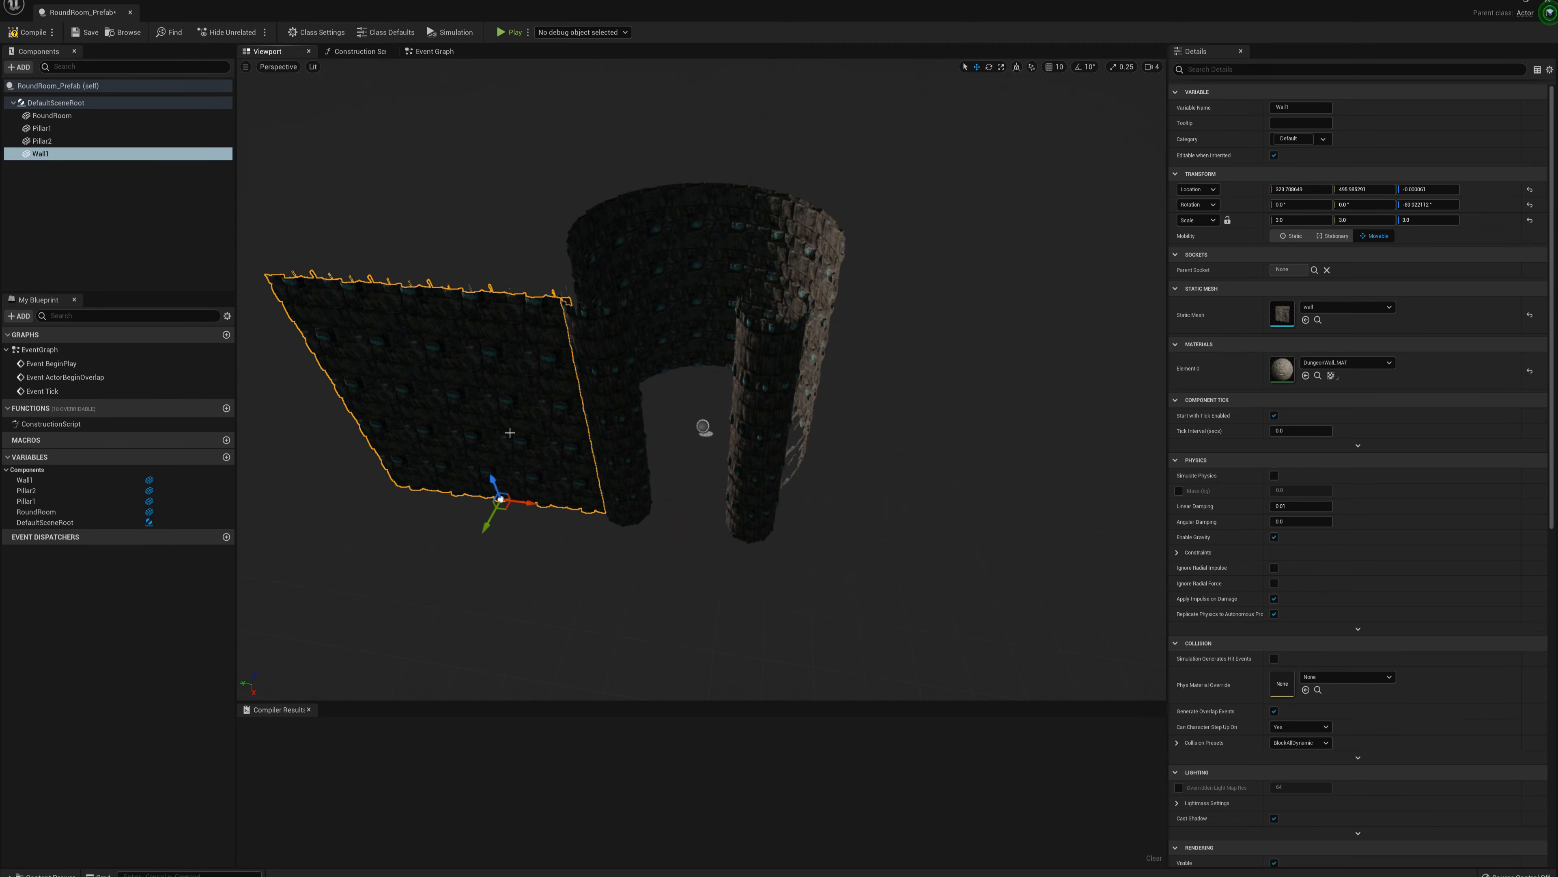
key("ctrl+d")
left_click_drag(527, 502, 890, 553)
right_click_drag(736, 398, 650, 399)
Add a static mesh component named Fixture1 and assign it the fixture mesh.
left_click(20, 67)
left_click(134, 178)
type("Fixture1")
key("Return")
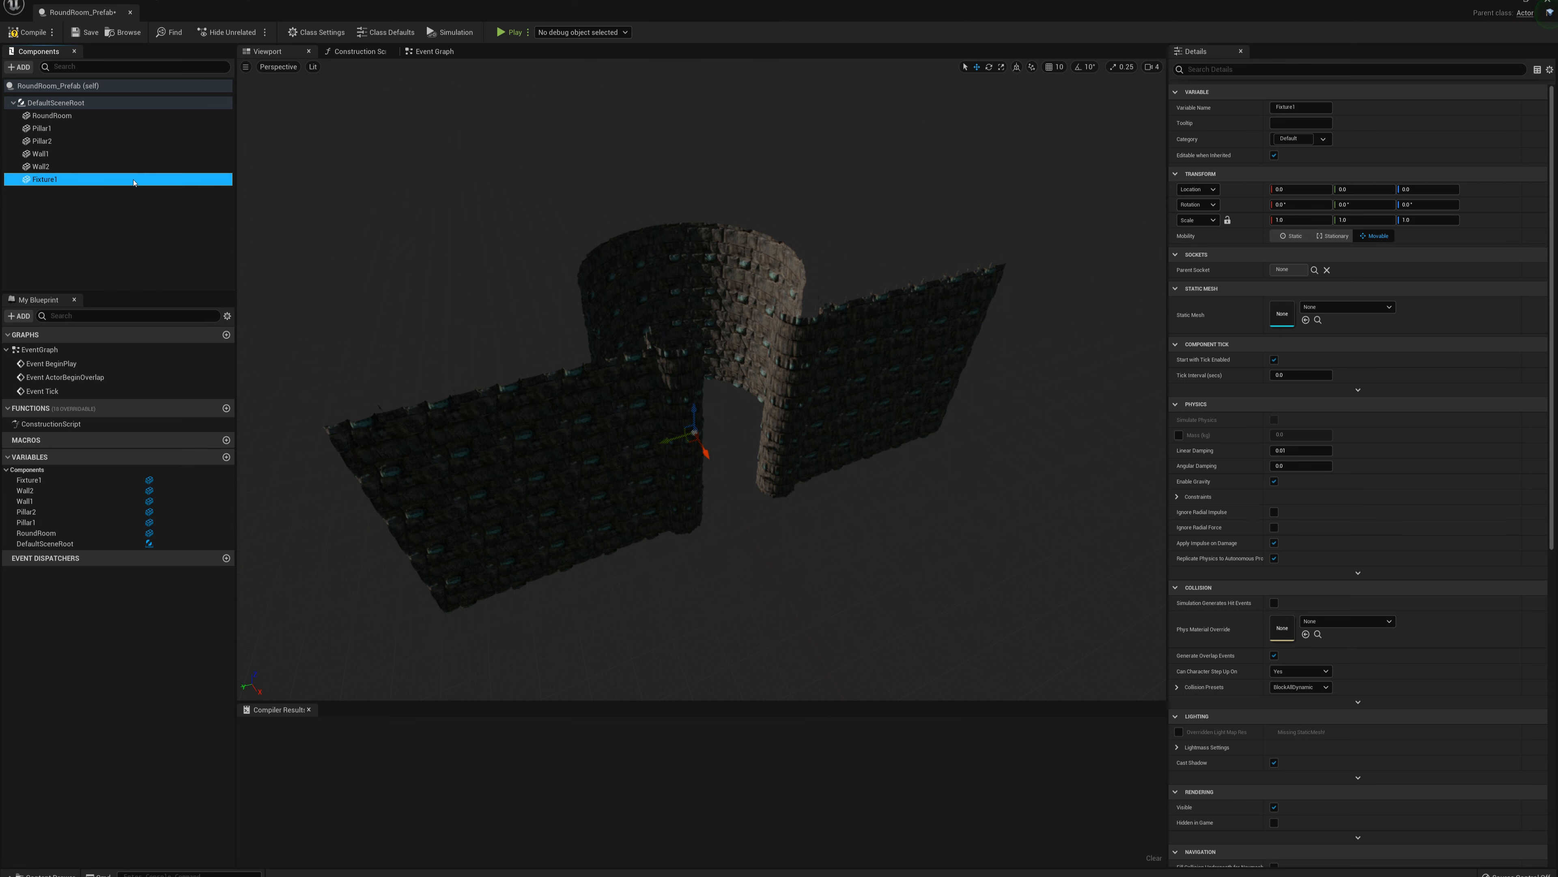
left_click(1325, 306)
left_click(1375, 401)
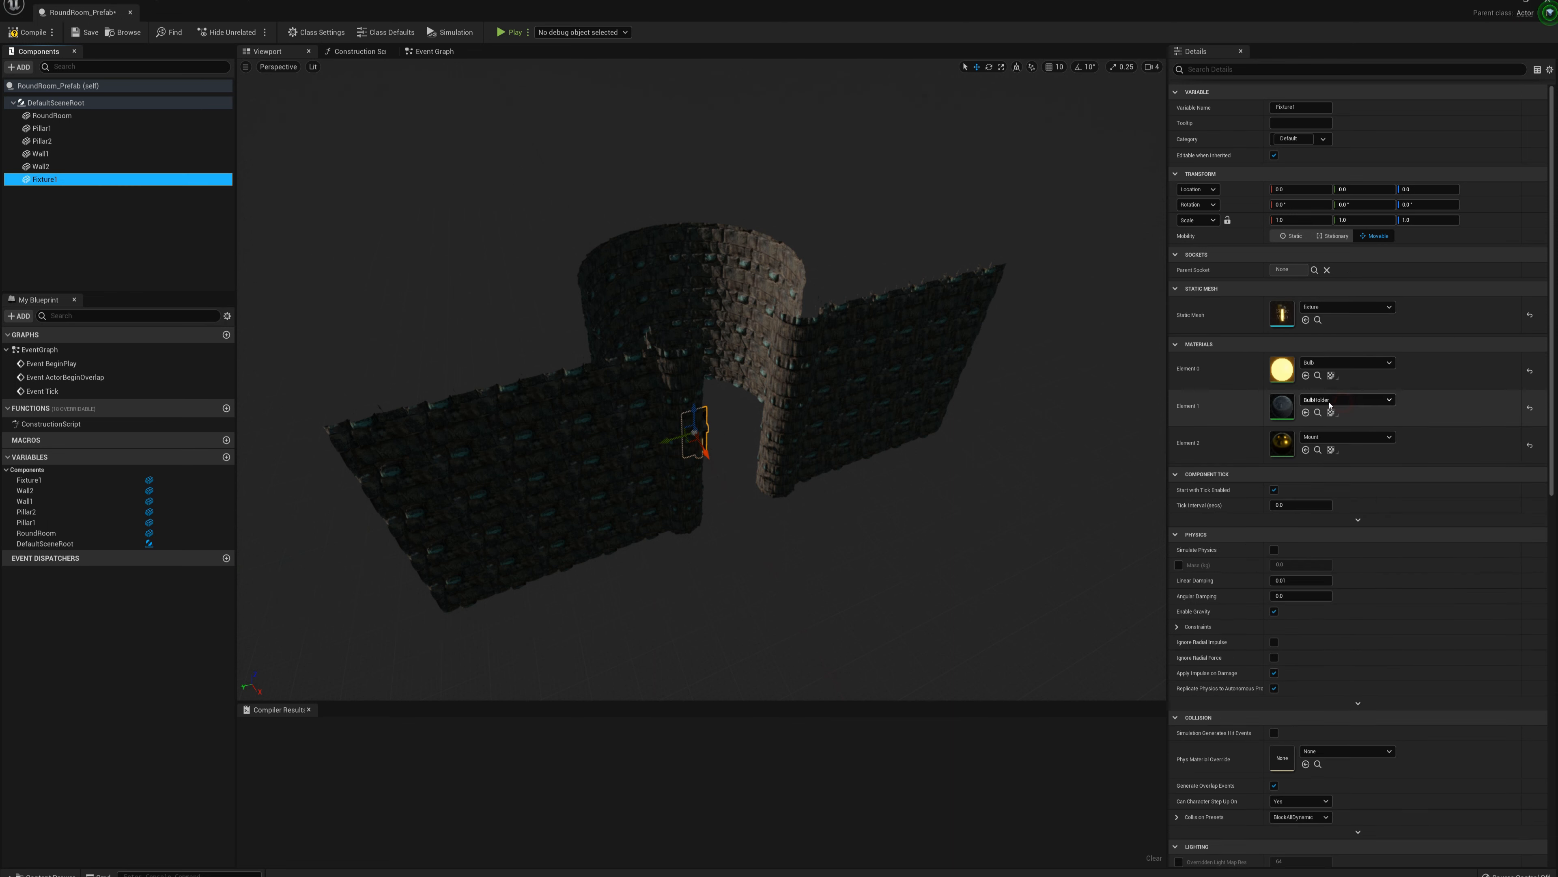
Scale Fixture1 to 0.5 on all axes and raise it to Z about 364.
key("d")
key("w")
right_click_drag(837, 356, 757, 355)
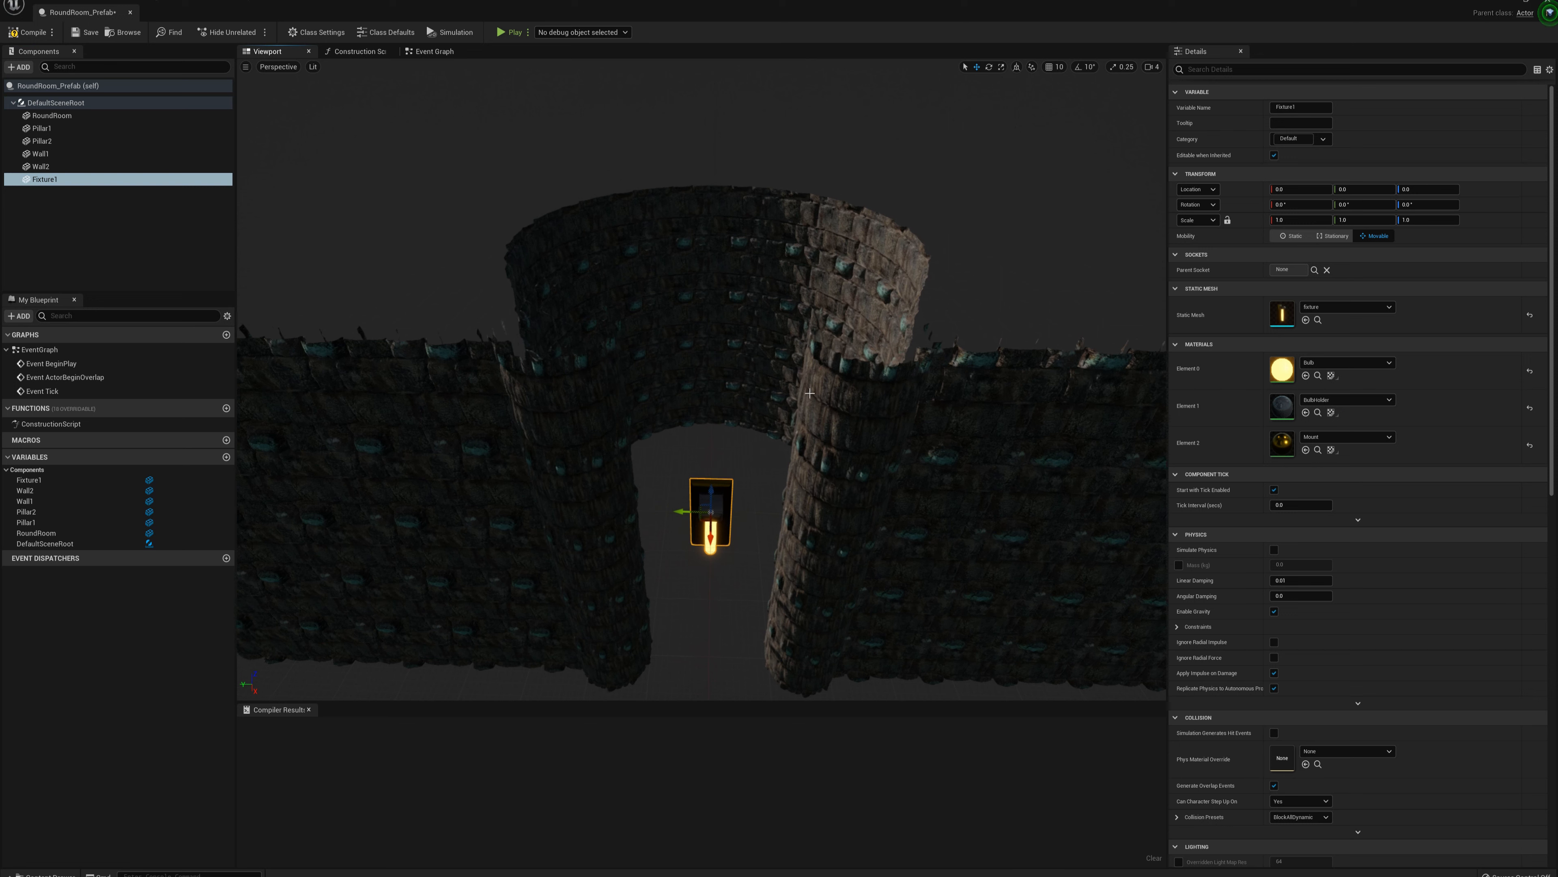
left_click(1305, 221)
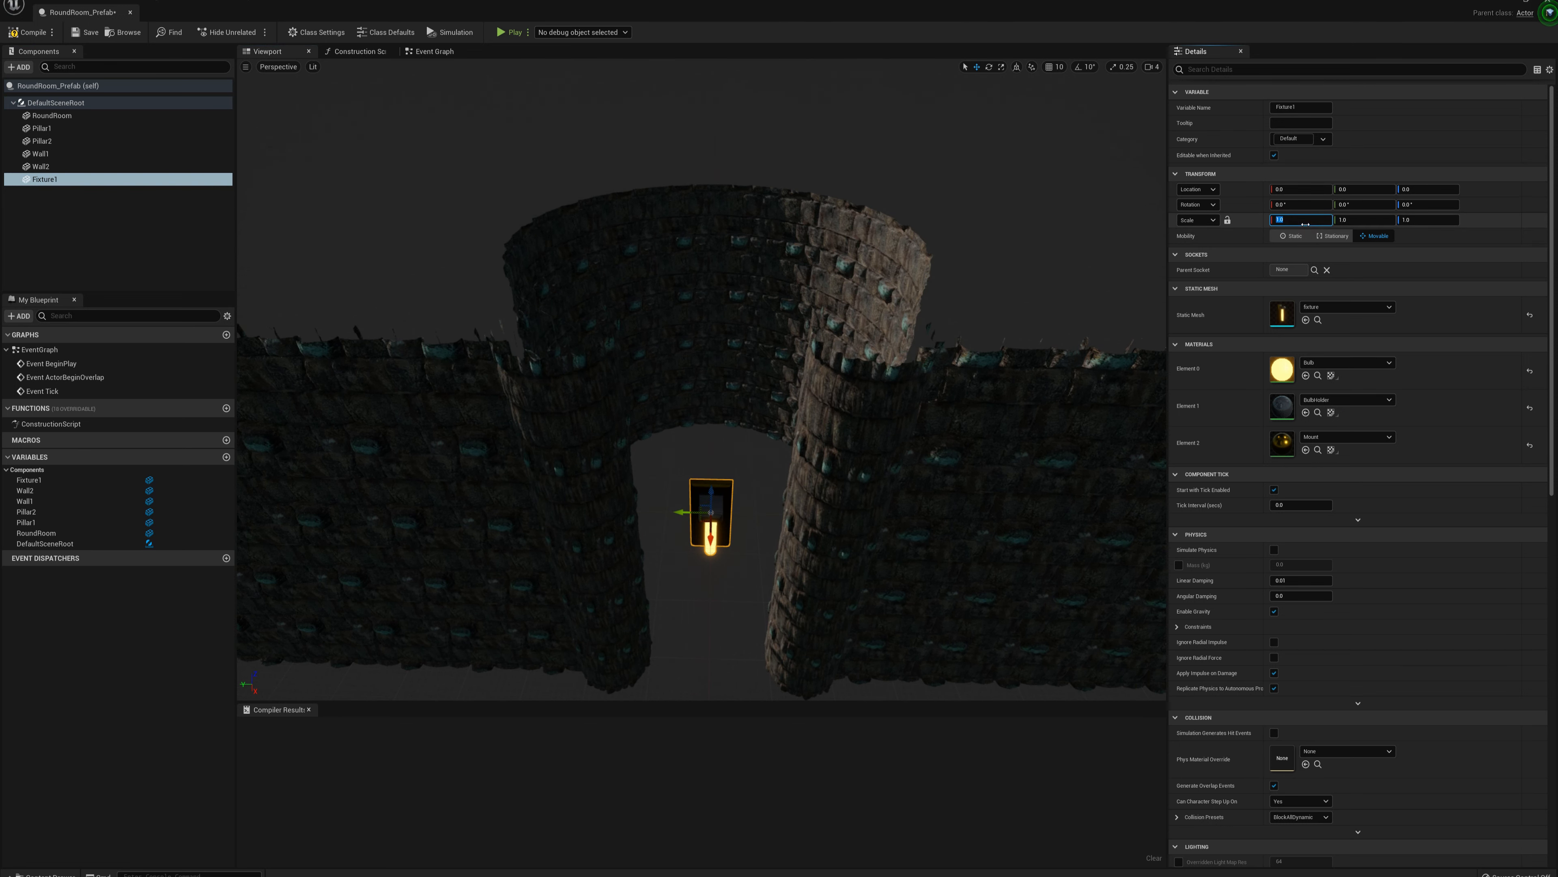
type("0.5")
key("Tab")
key("Tab")
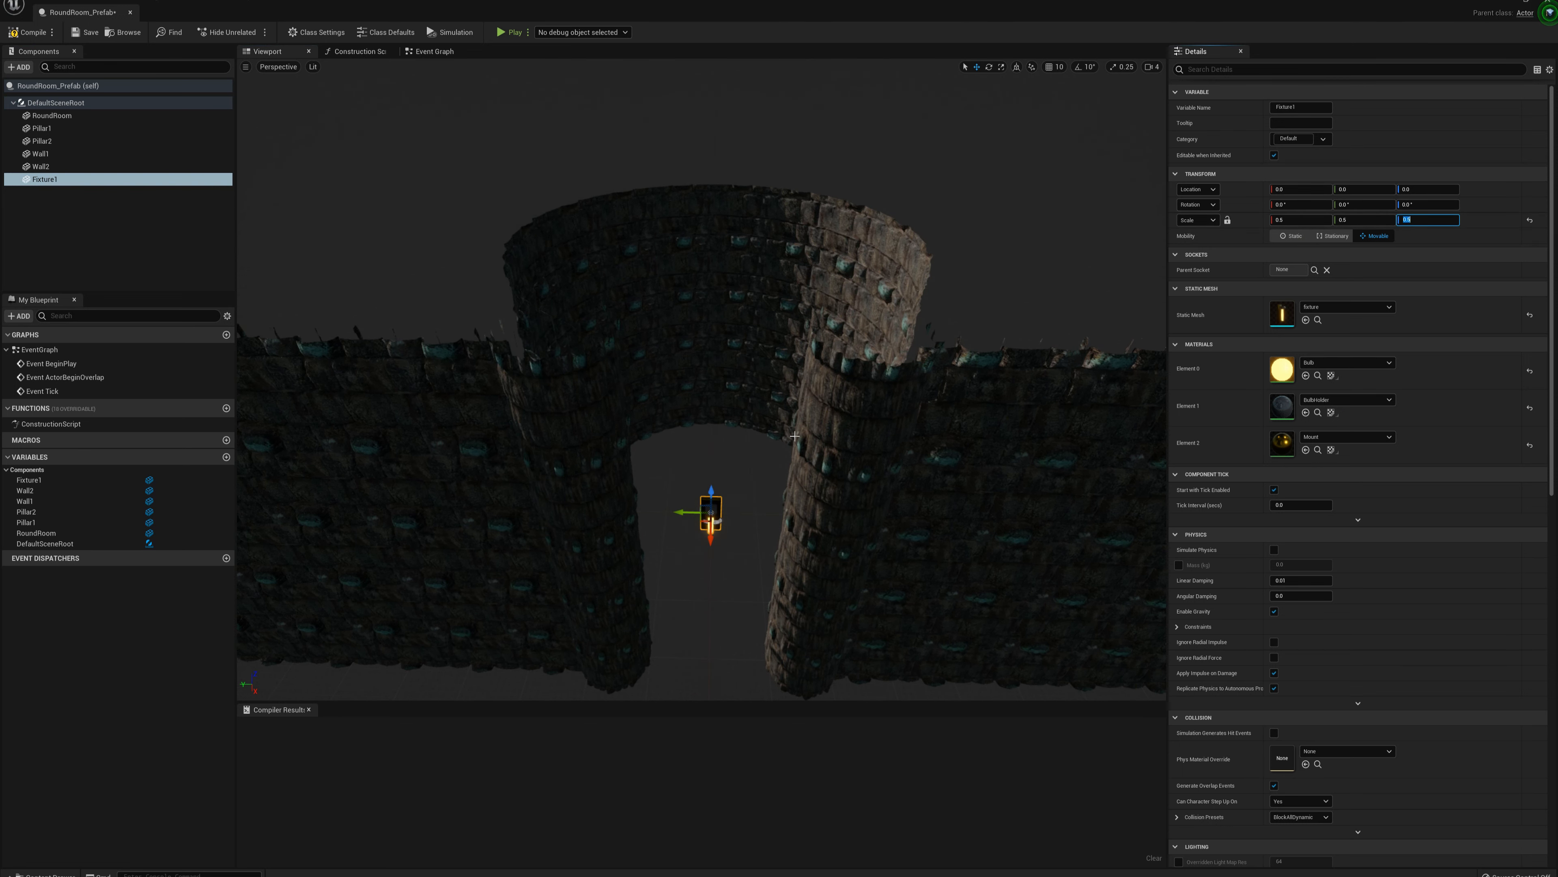
left_click_drag(709, 491, 712, 350)
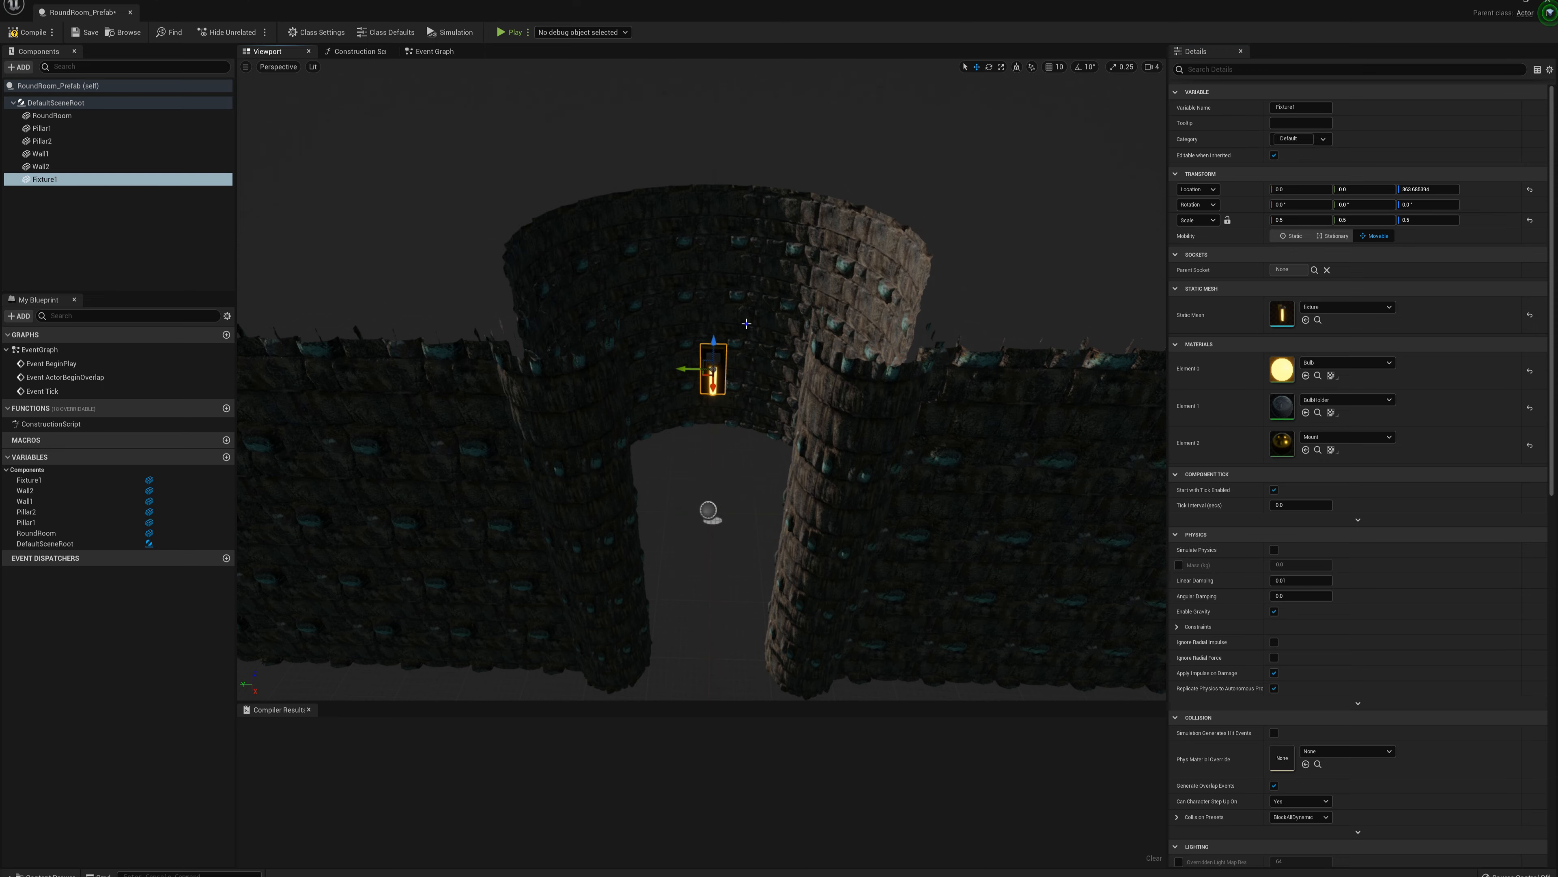
Rotate Fixture1 about -90° around Z and seat it against the round room's inner wall, at Y about 302.
right_click_drag(706, 515, 767, 568)
key("w")
key("d")
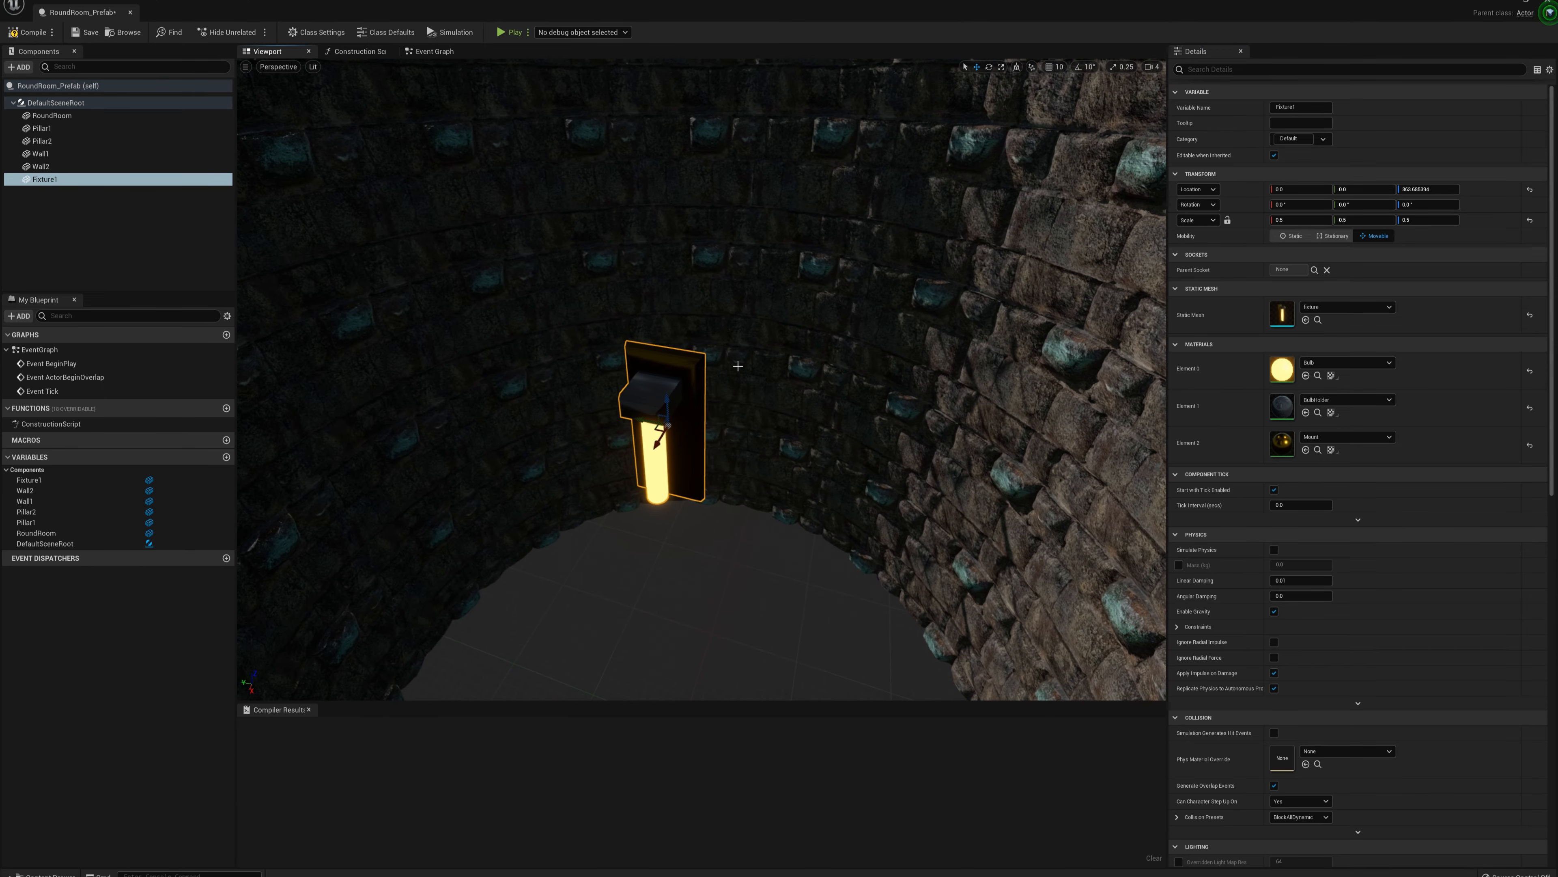
left_click(1079, 67)
key("e")
left_click_drag(709, 439, 795, 518)
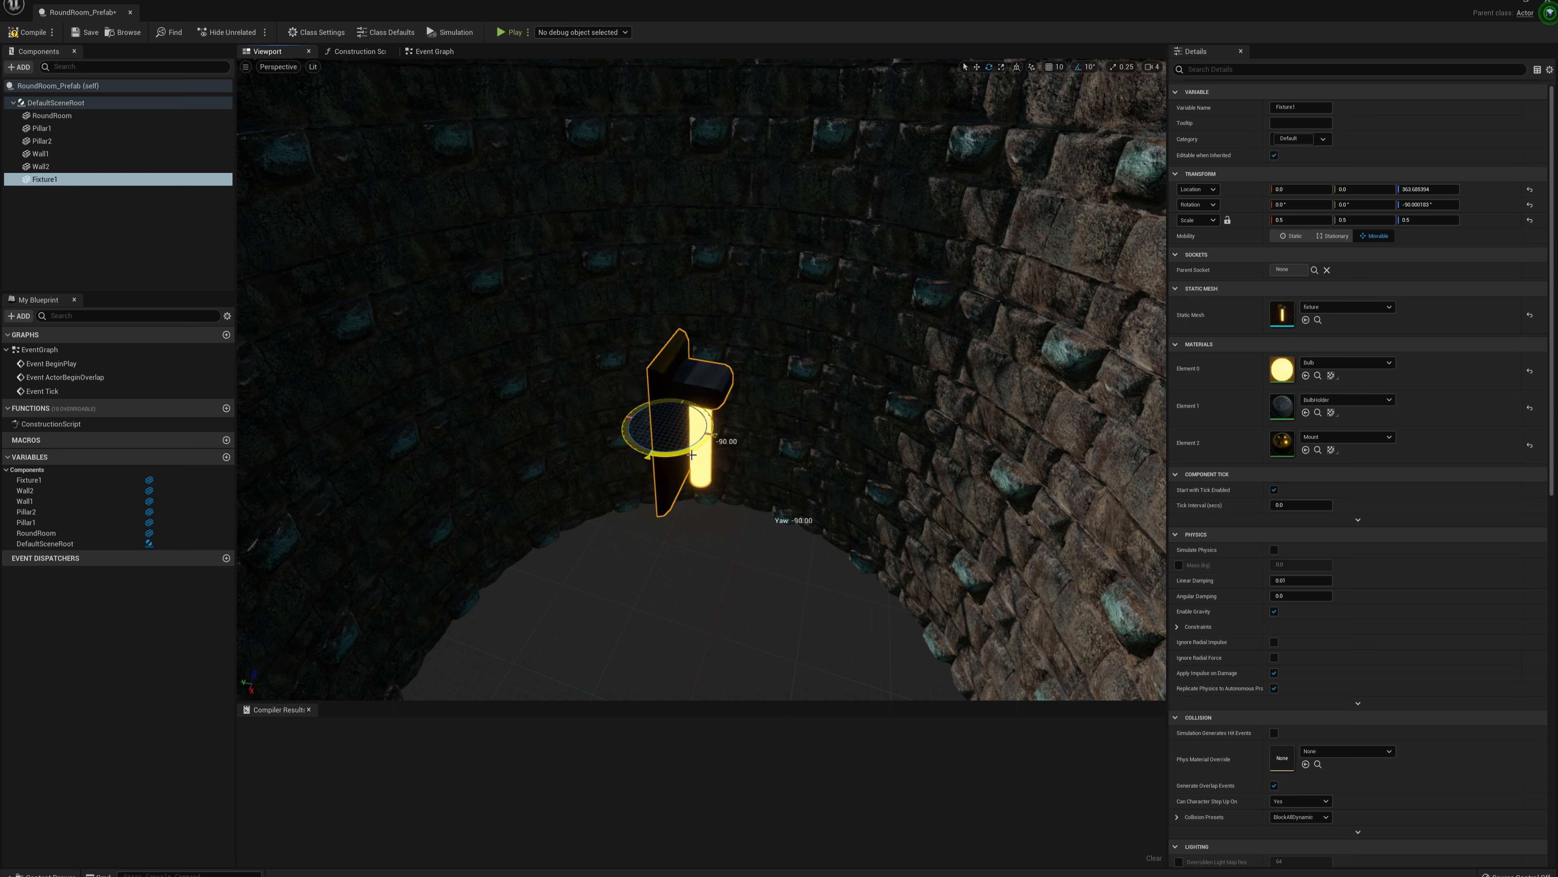
key("w")
left_click_drag(696, 429, 325, 351)
right_click_drag(325, 351, 264, 334)
key("w")
right_click_drag(616, 383, 561, 391)
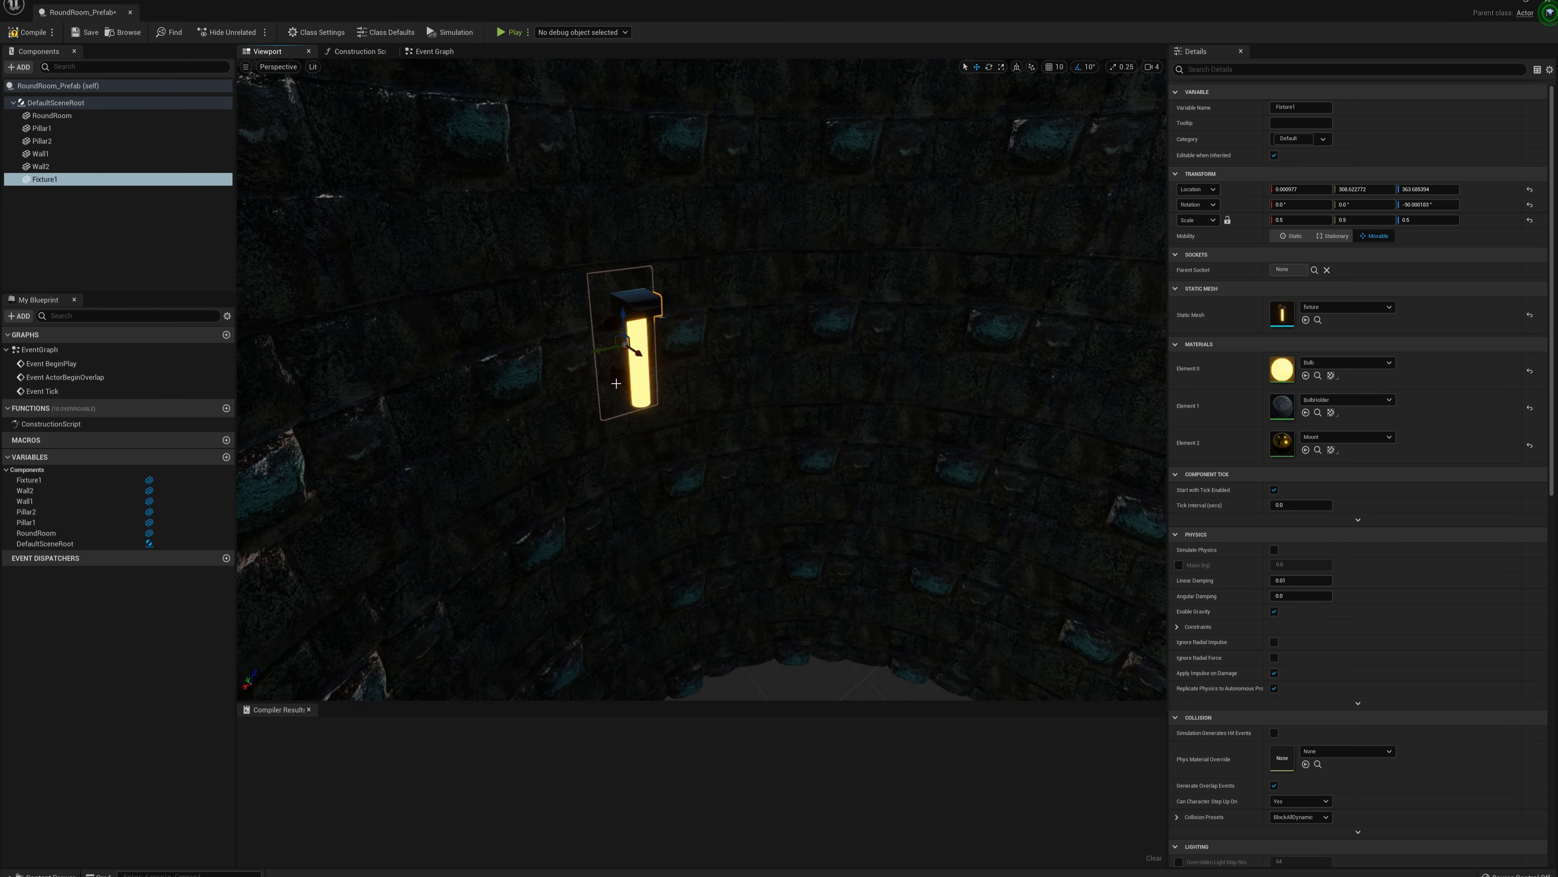
left_click_drag(641, 353, 646, 368)
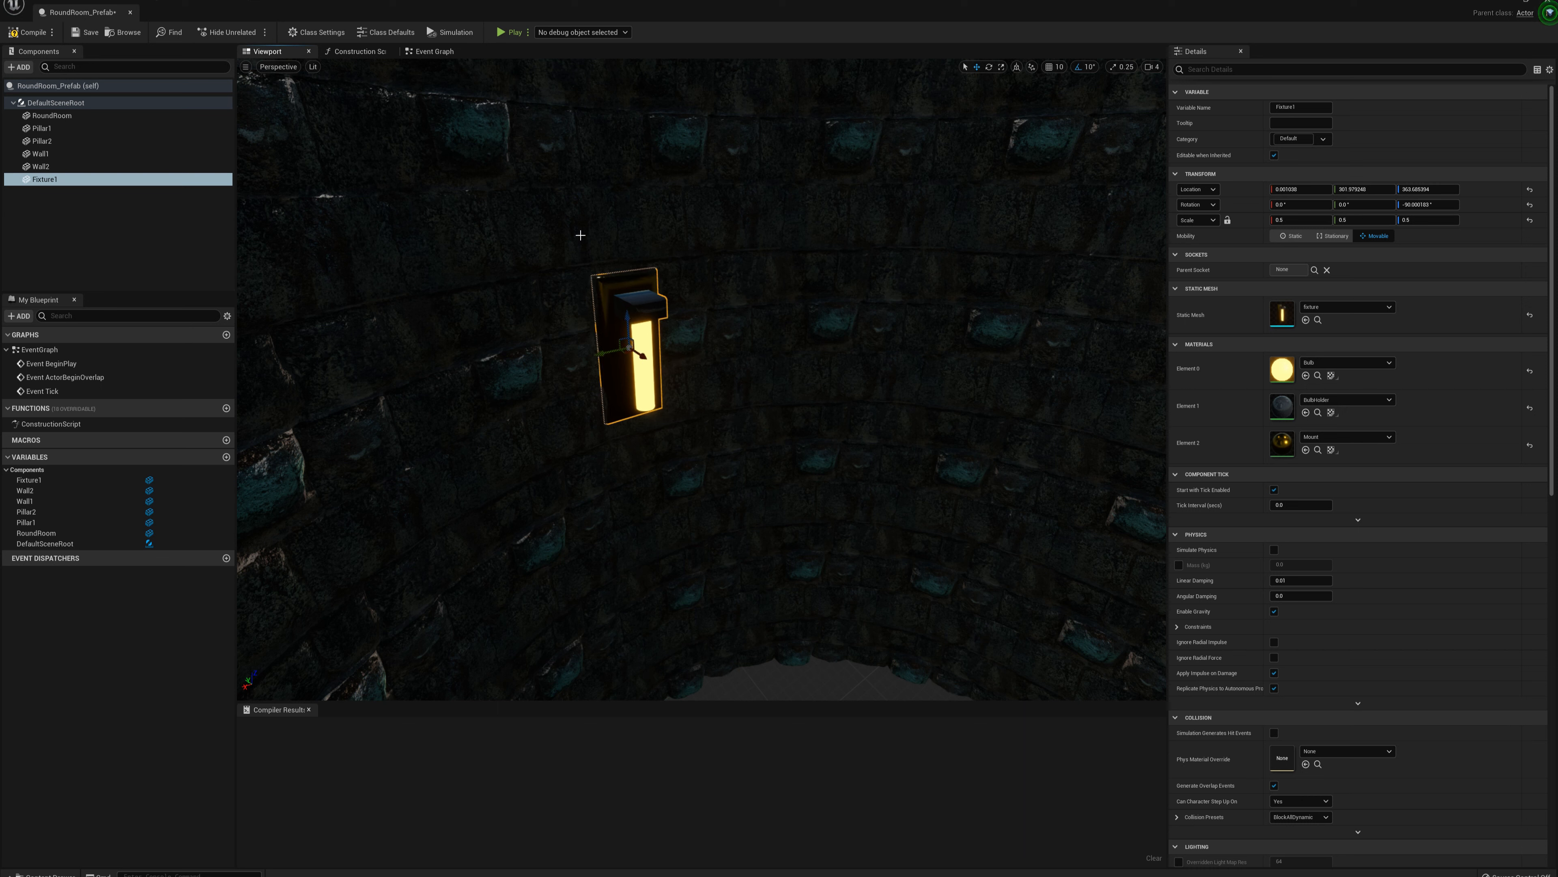
Add a point light component named PointLight1 under Fixture1.
left_click(20, 67)
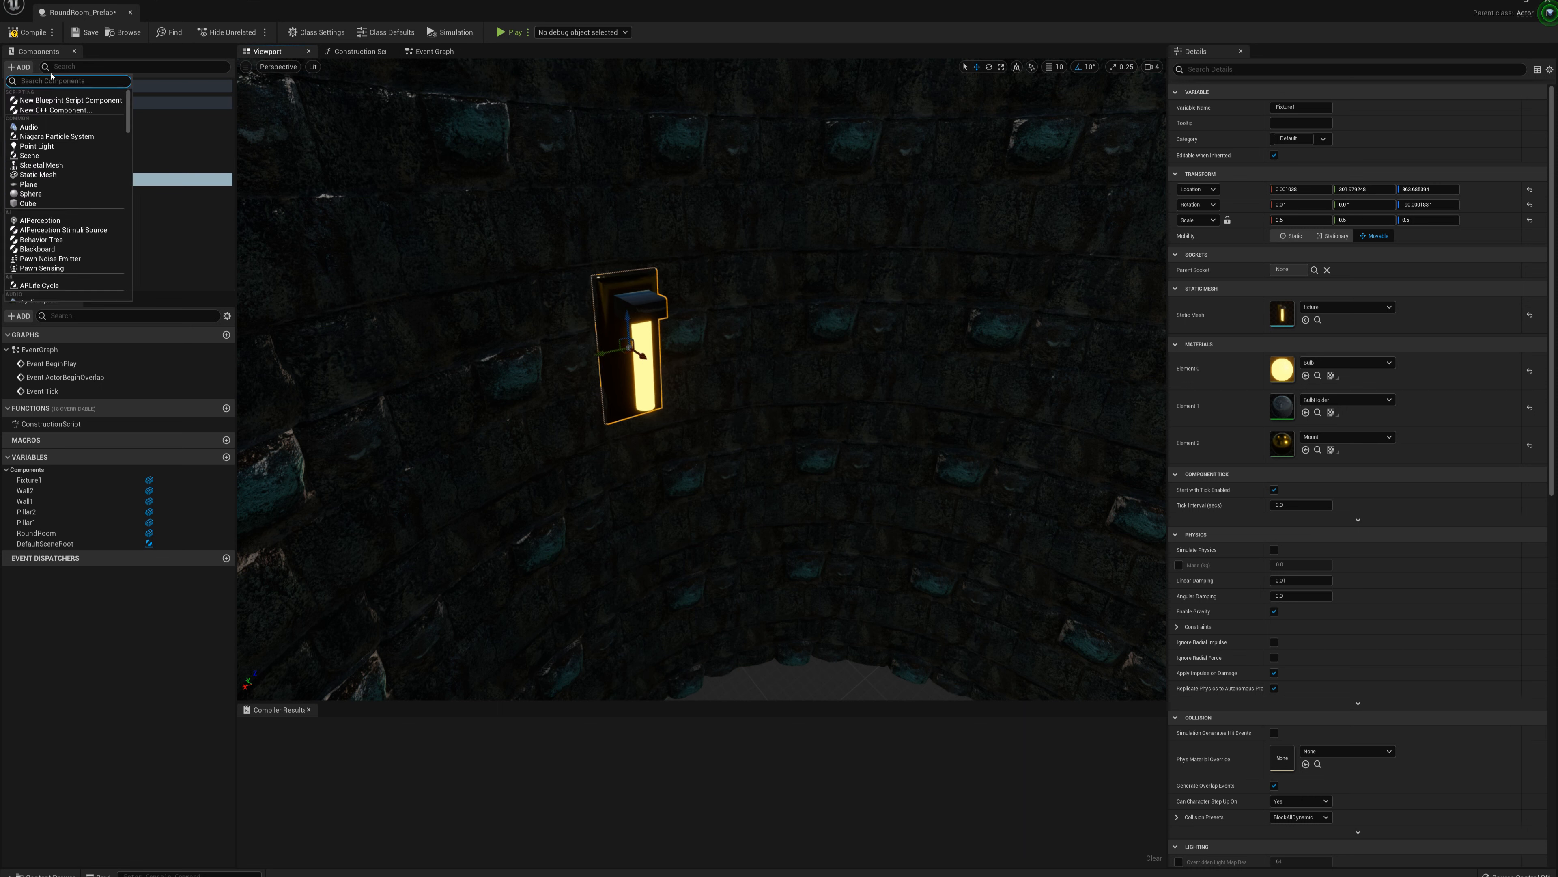
type("point")
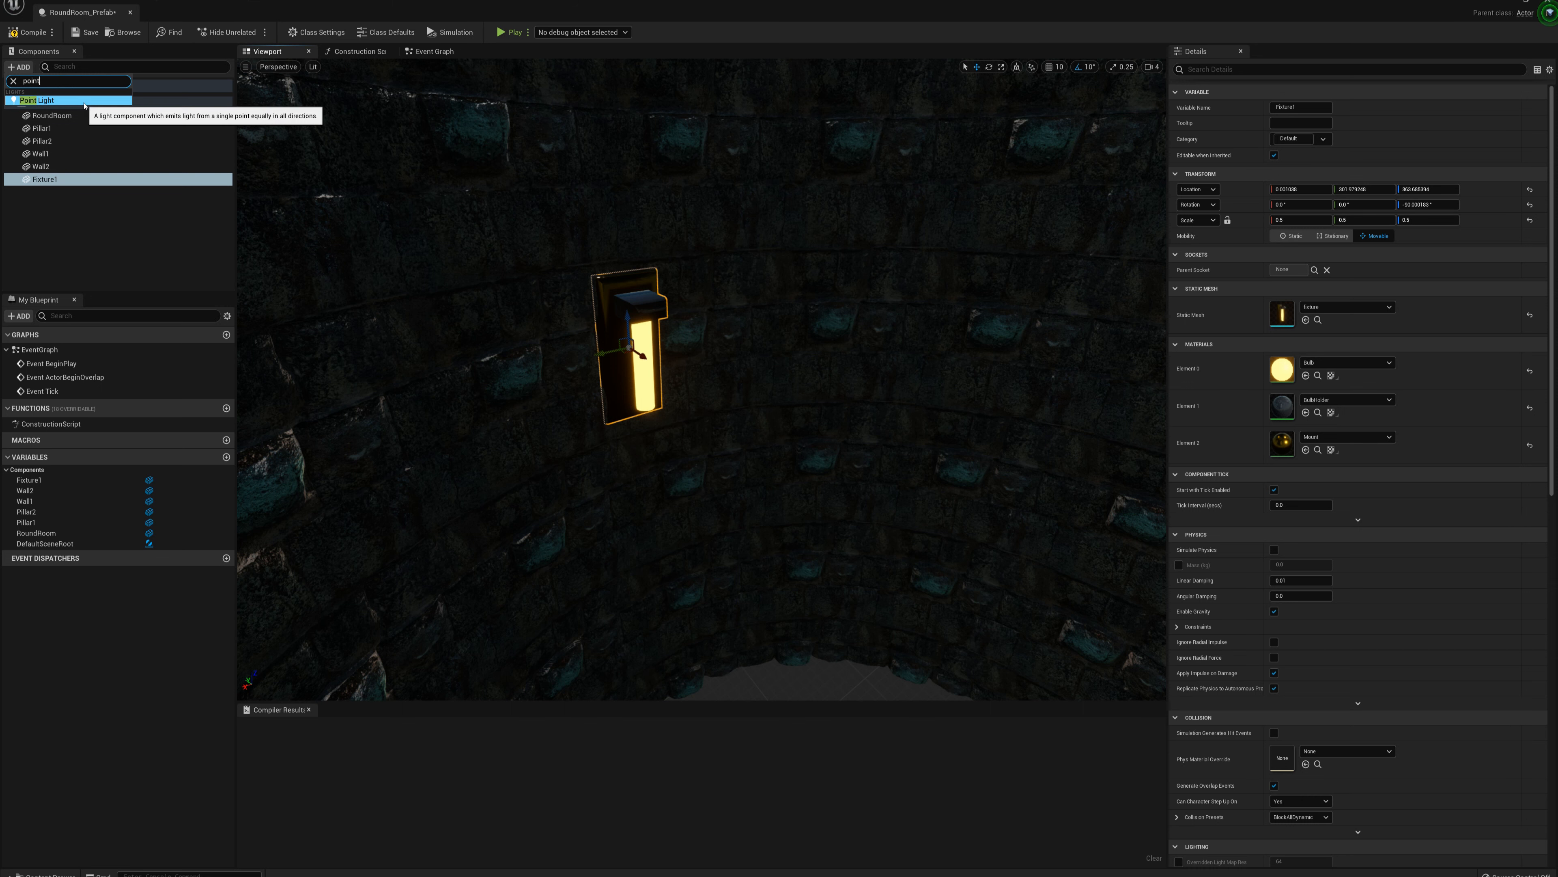
left_click(84, 103)
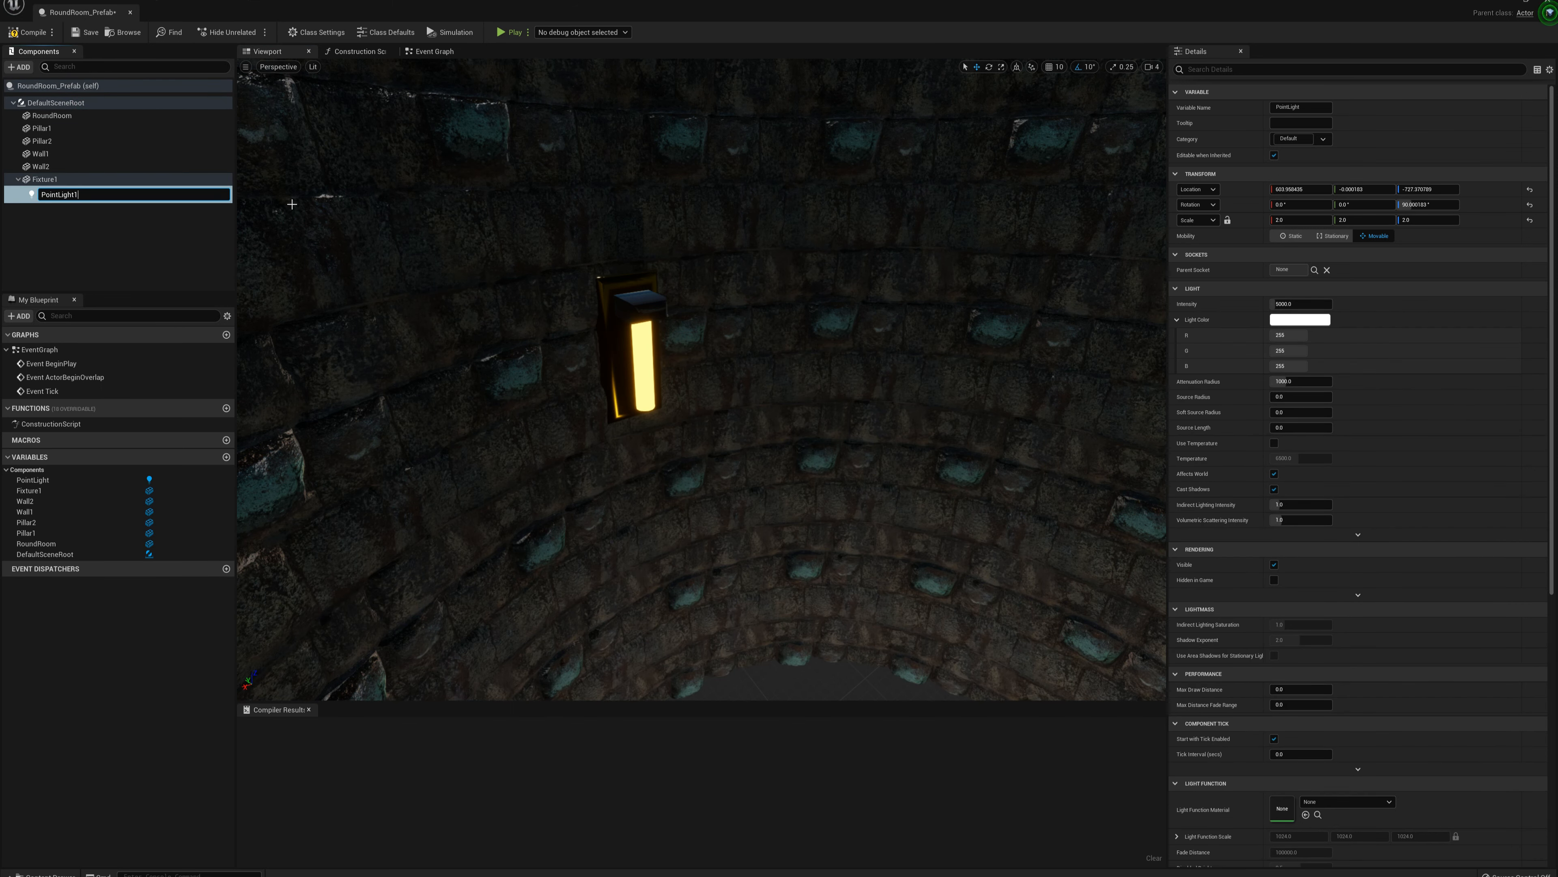
type("1")
key("Return")
Reset PointLight1's location to 0, 0, 0 and move it outward along X to the fixture's bulb.
left_click(1294, 190)
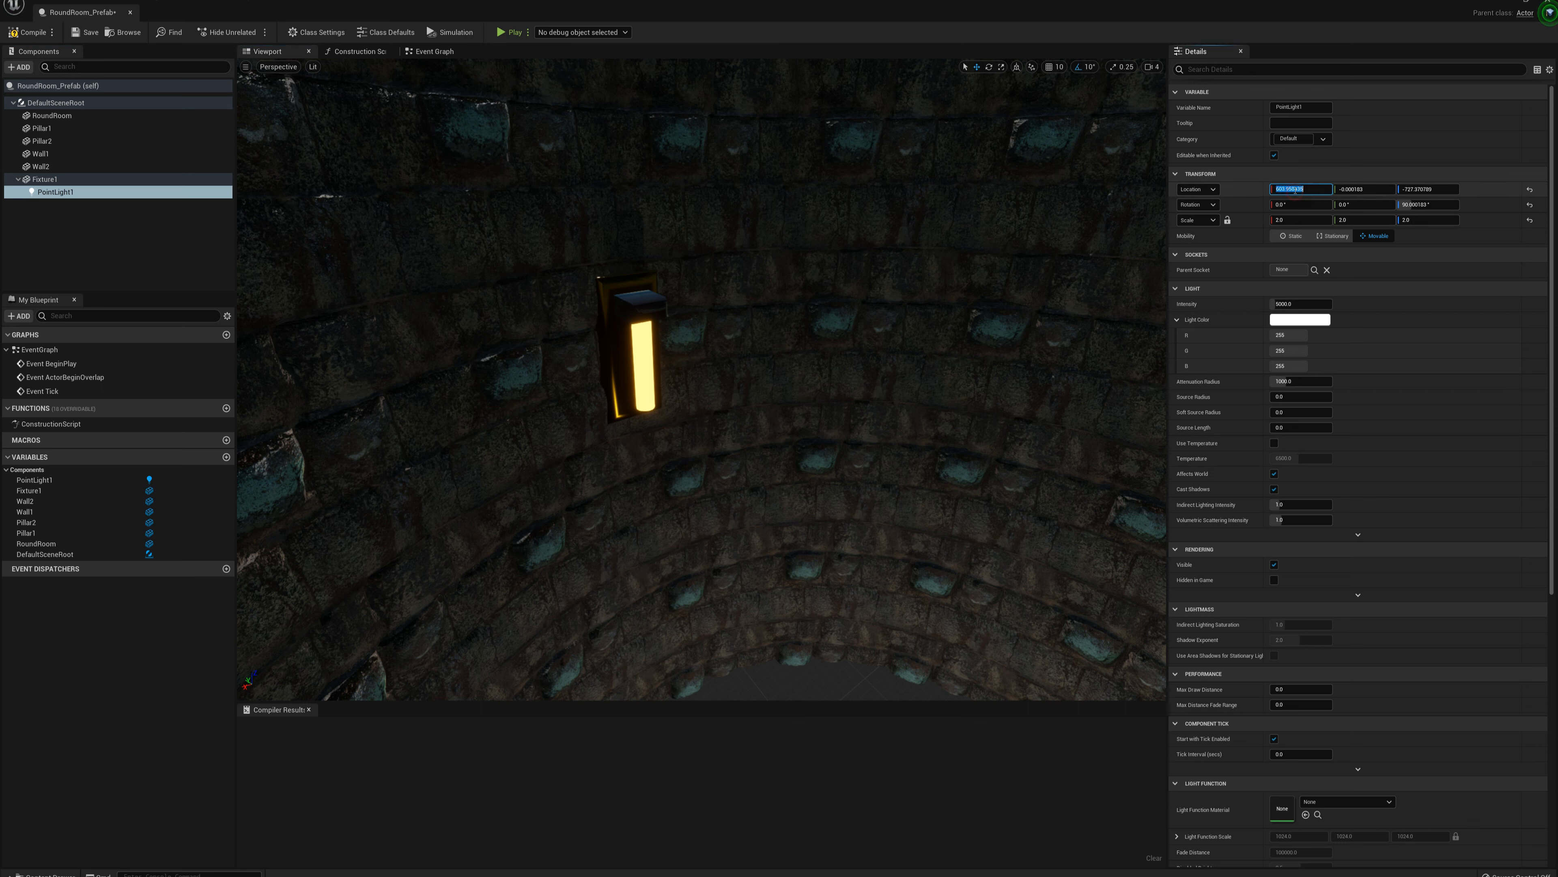
type("0")
key("Tab")
type("0")
key("Tab")
type("0")
key("Return")
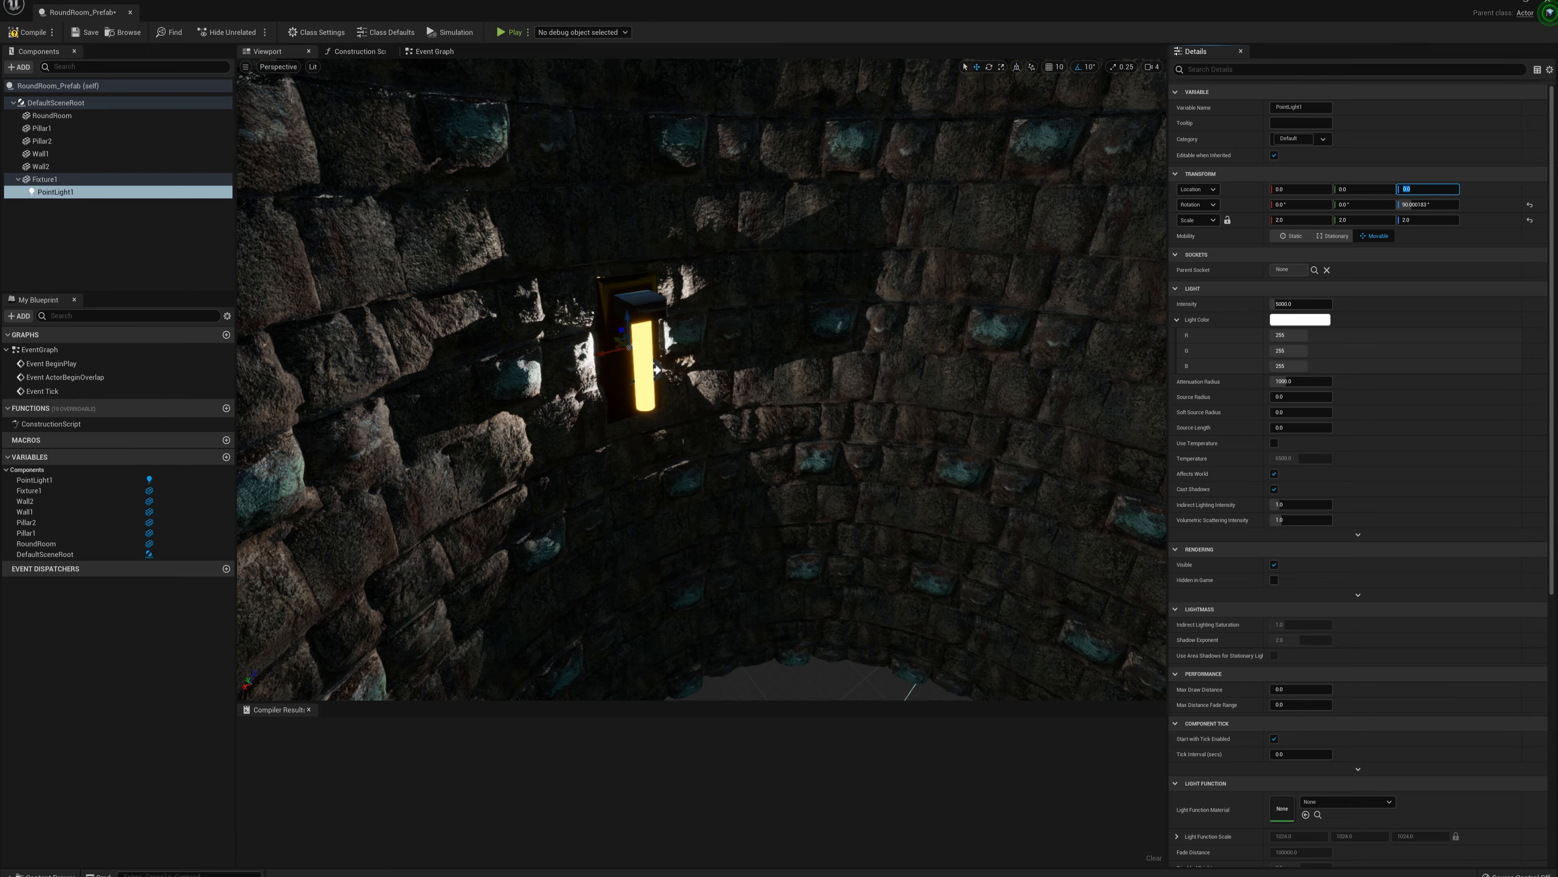
key("f")
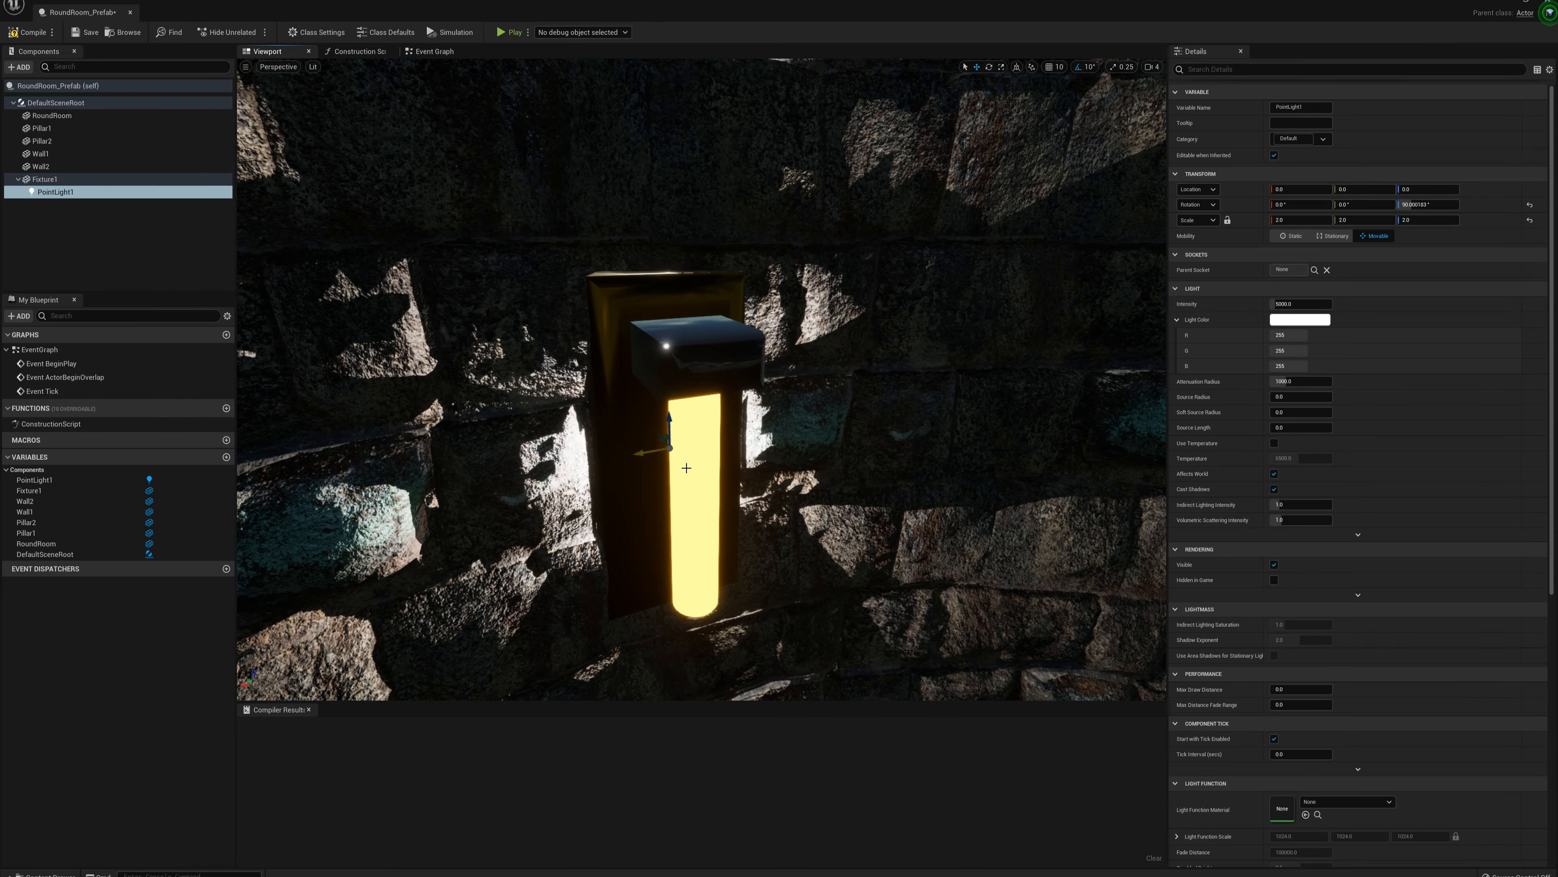
left_click_drag(659, 434, 683, 468)
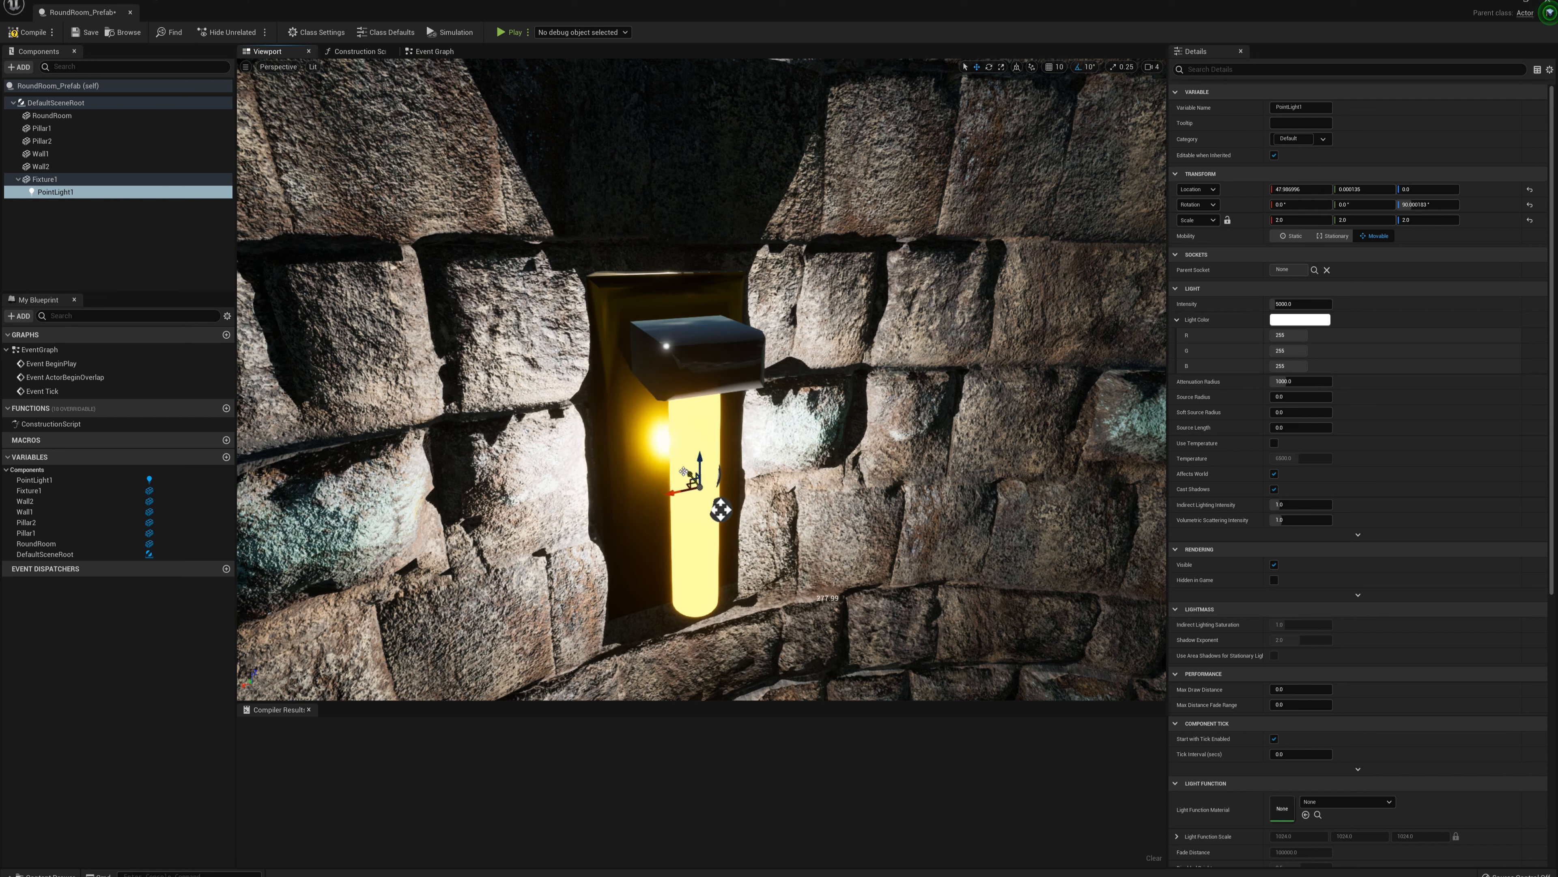
Set PointLight1's intensity to 2500 and its light color to a warm yellow, about RGB 255, 240, 143.
left_click(1304, 306)
type("2500")
key("Return")
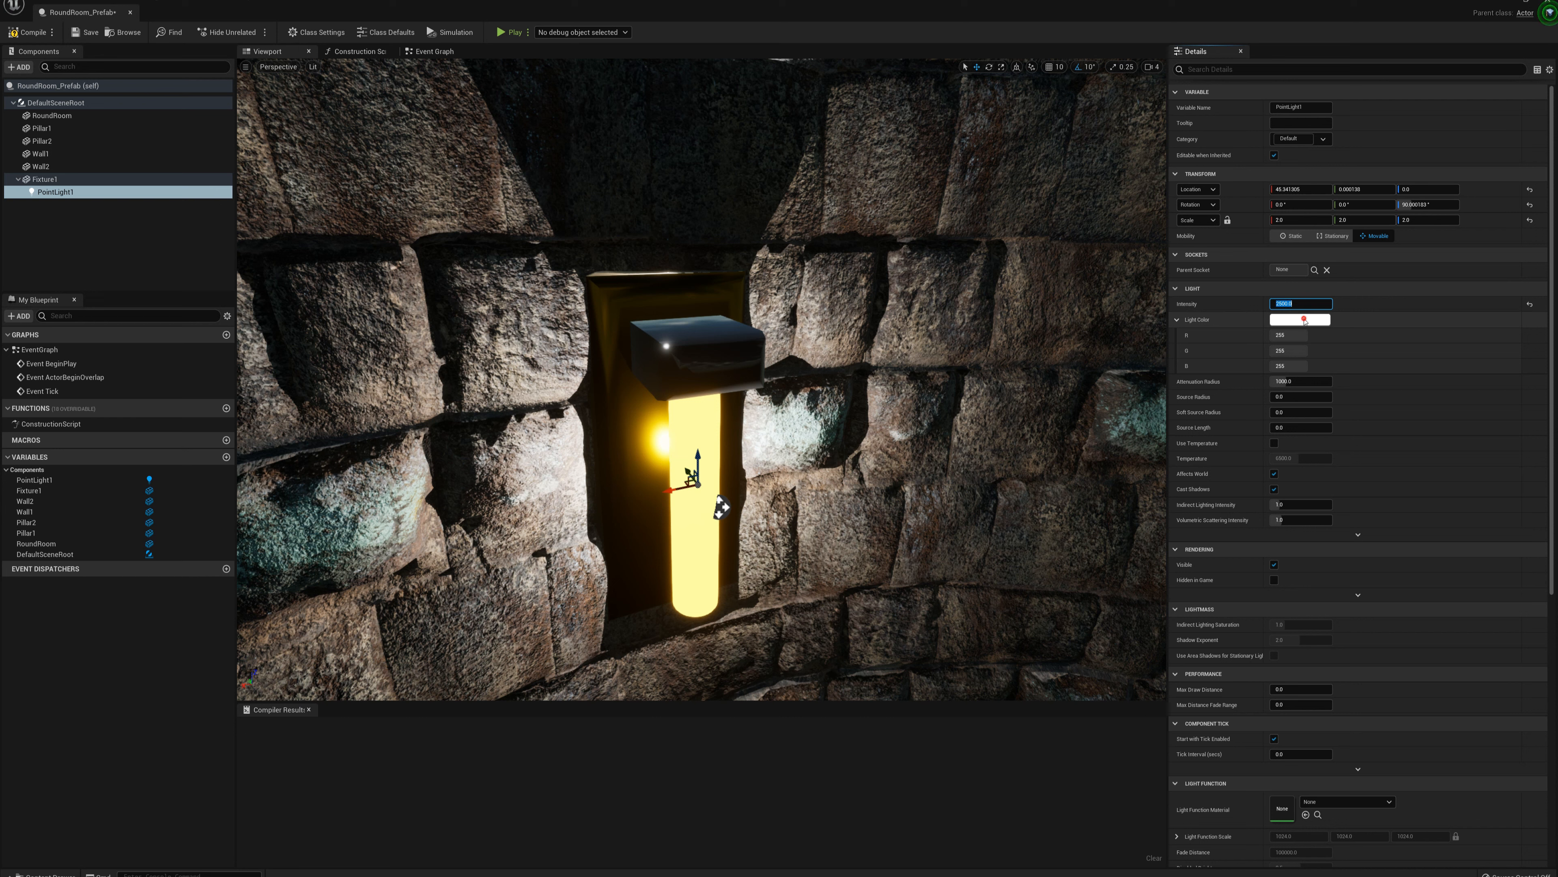
left_click(1304, 320)
left_click_drag(1397, 449, 1397, 456)
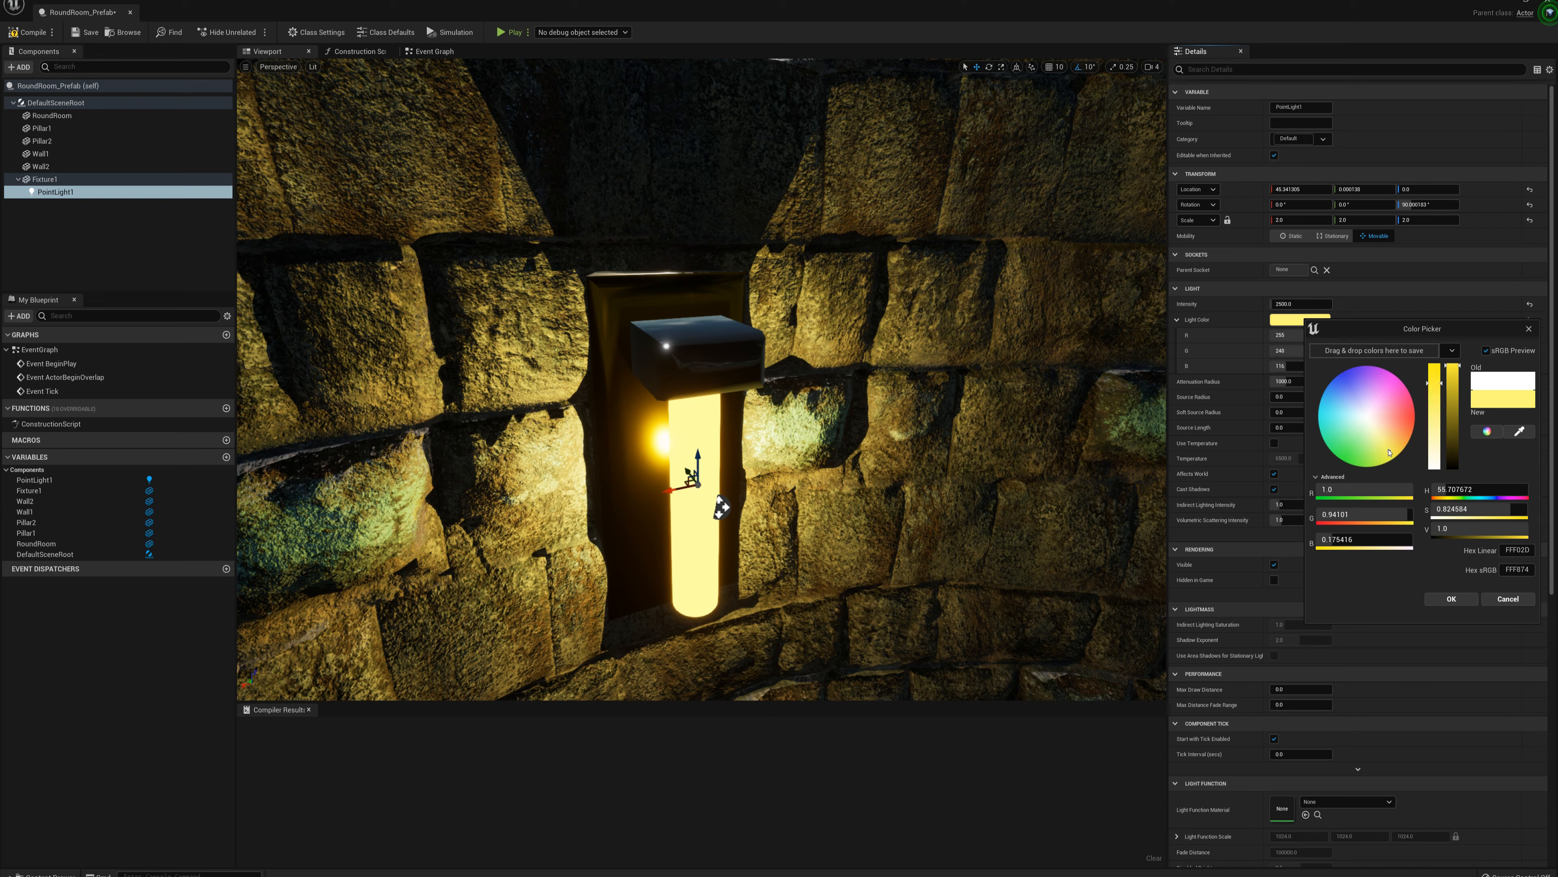
left_click_drag(1389, 453, 1391, 446)
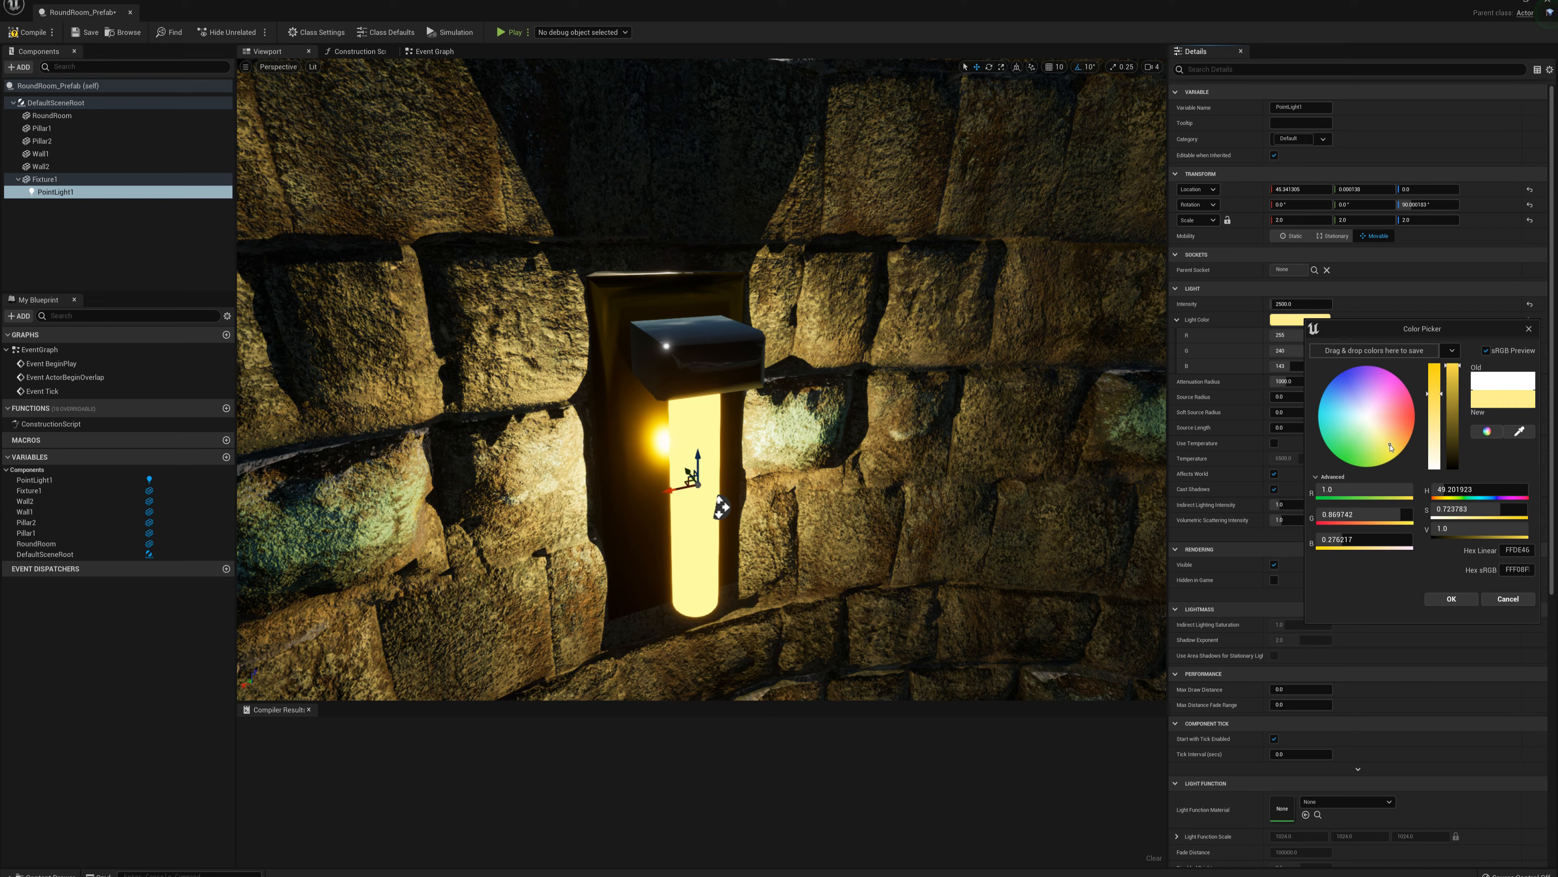
left_click(1451, 599)
Set PointLight1's source radius to 7 and source length to 50, and lower it along the bulb to Z about -12.
left_click(1276, 396)
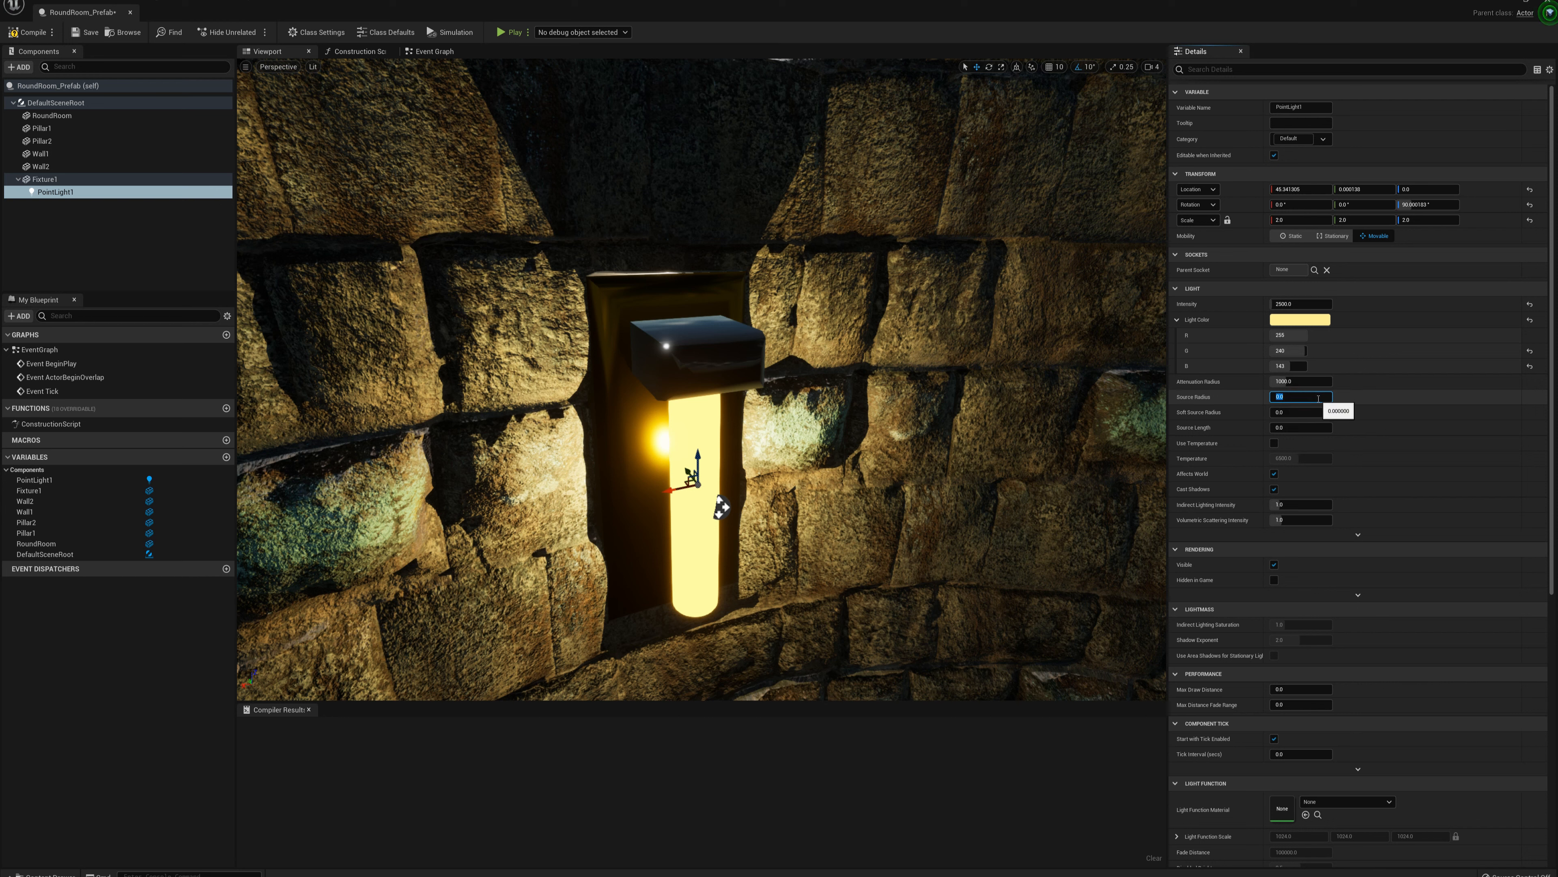
key("Tab")
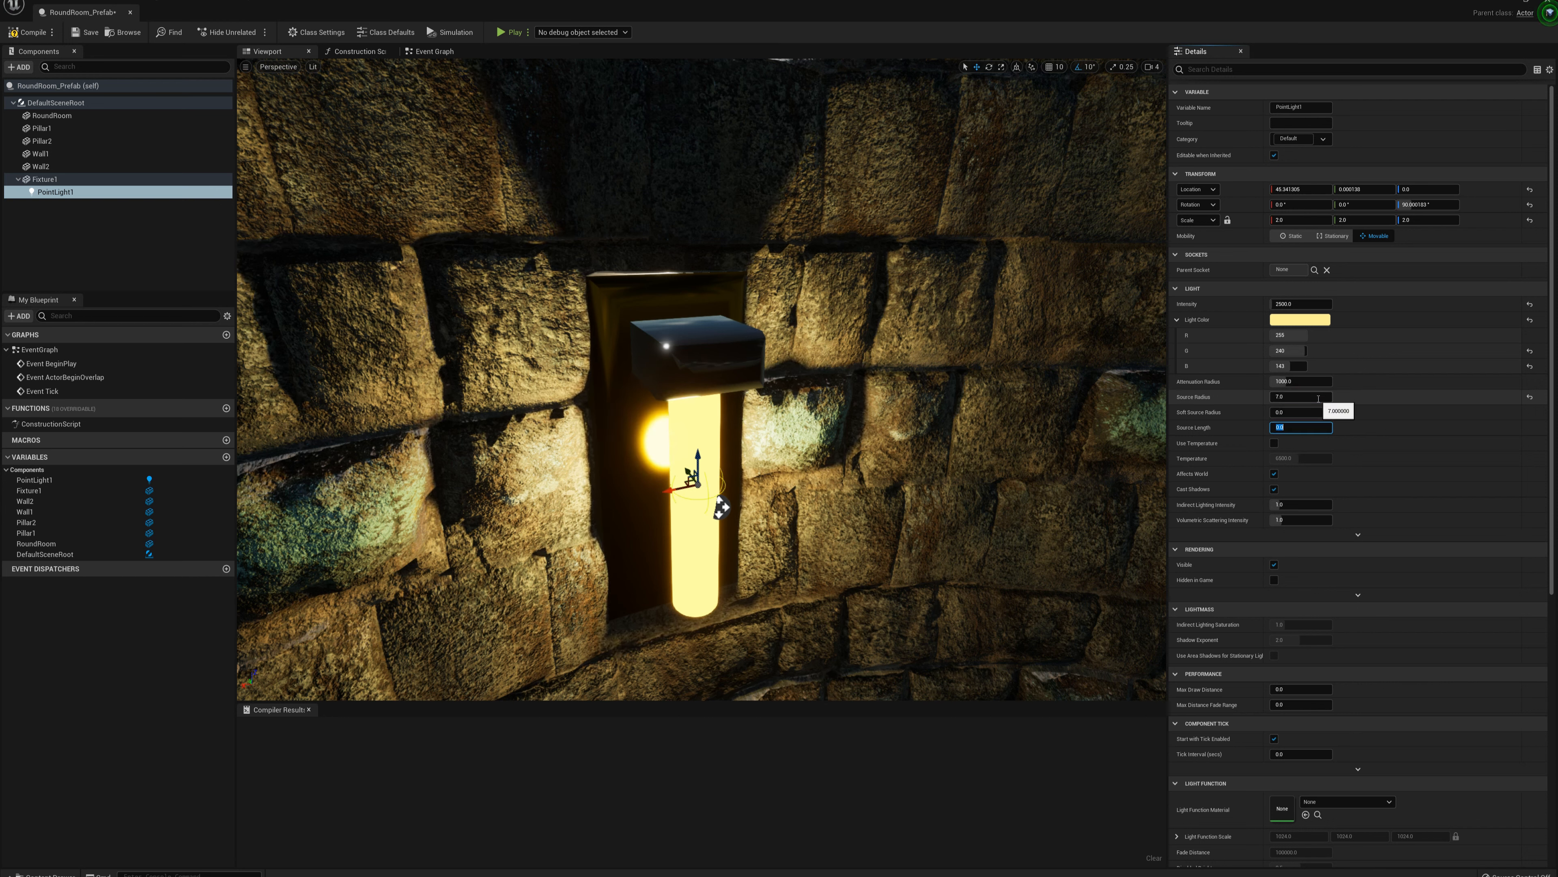
type("50")
key("Return")
mouse_move(706, 459)
left_mouse_down()
mouse_move(706, 484)
mouse_move(695, 476)
left_mouse_up()
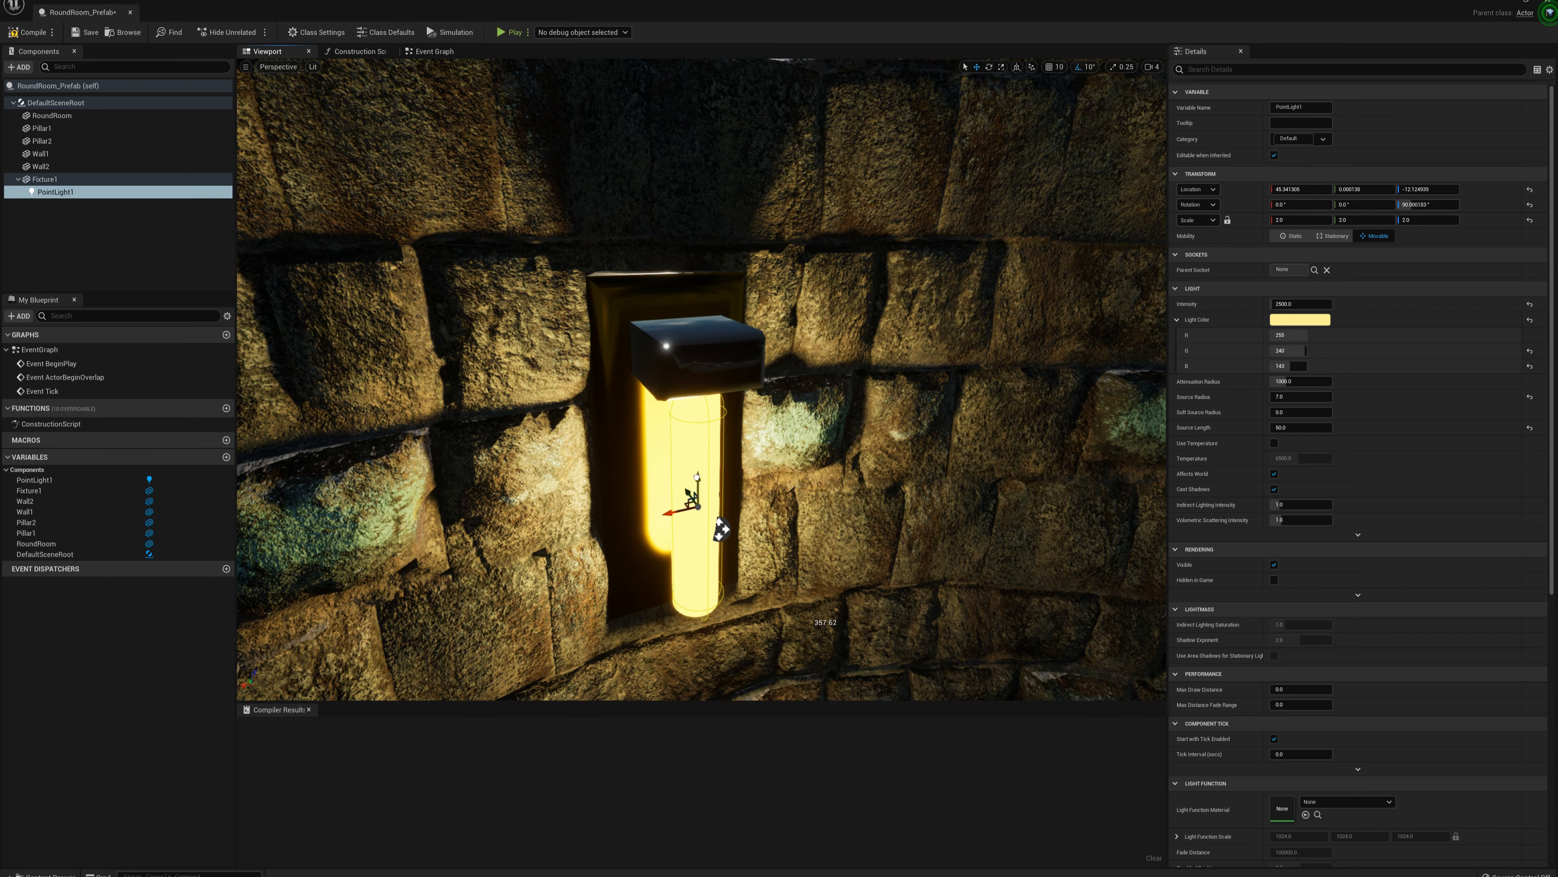
Duplicate Fixture1 with its point light and place the copy on the opposite inner wall of the round room.
scroll(695, 475, "down", 10)
right_click_drag(695, 475, 779, 490)
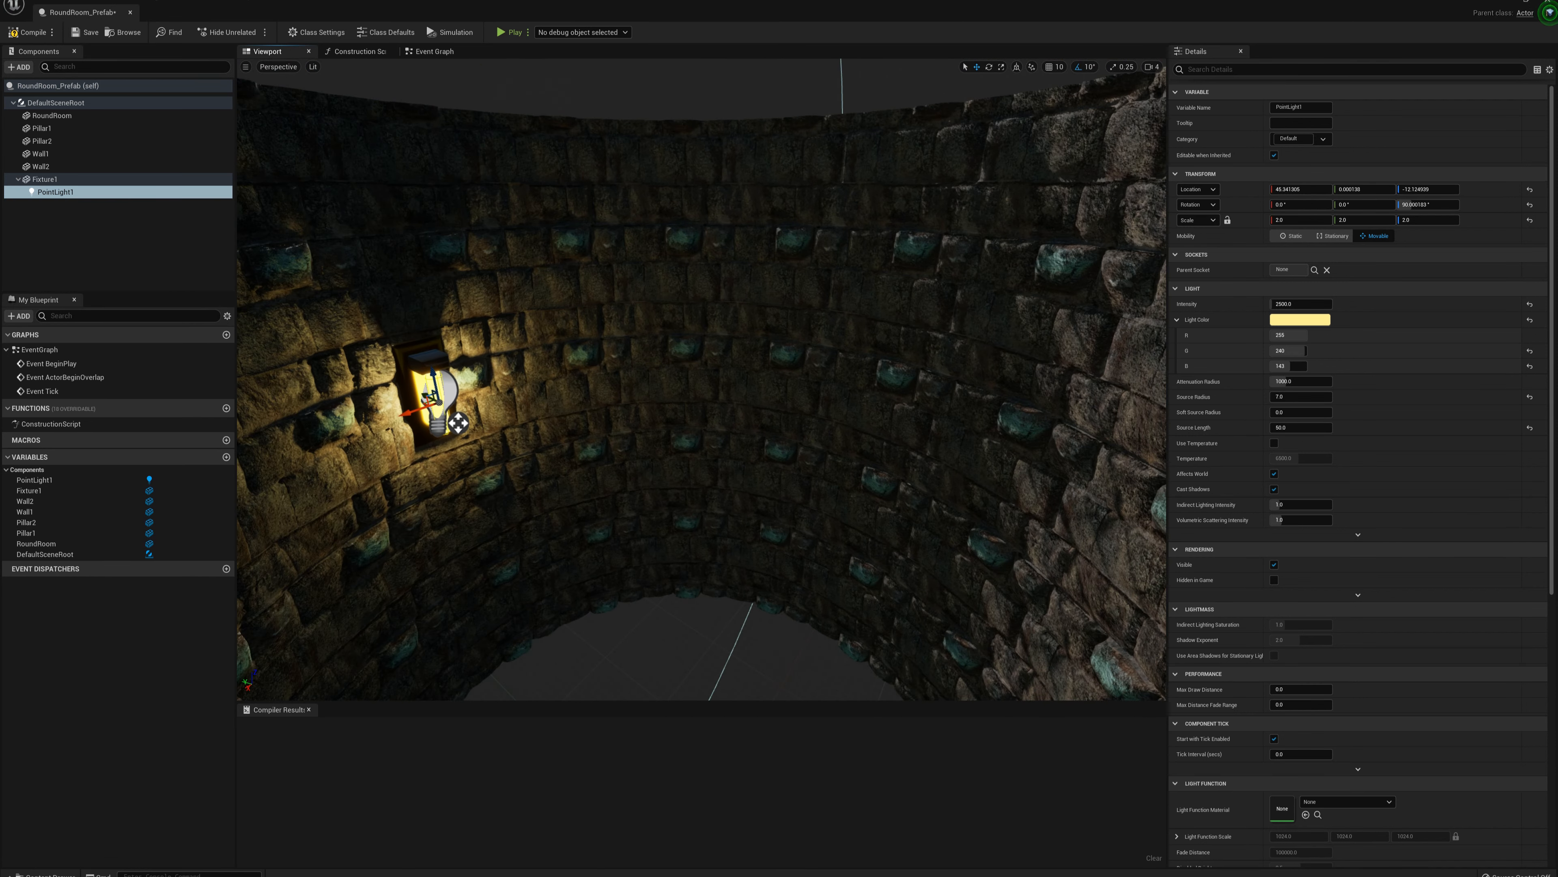
left_click(73, 194, "shift")
key("ctrl+d")
right_click_drag(767, 245, 821, 239)
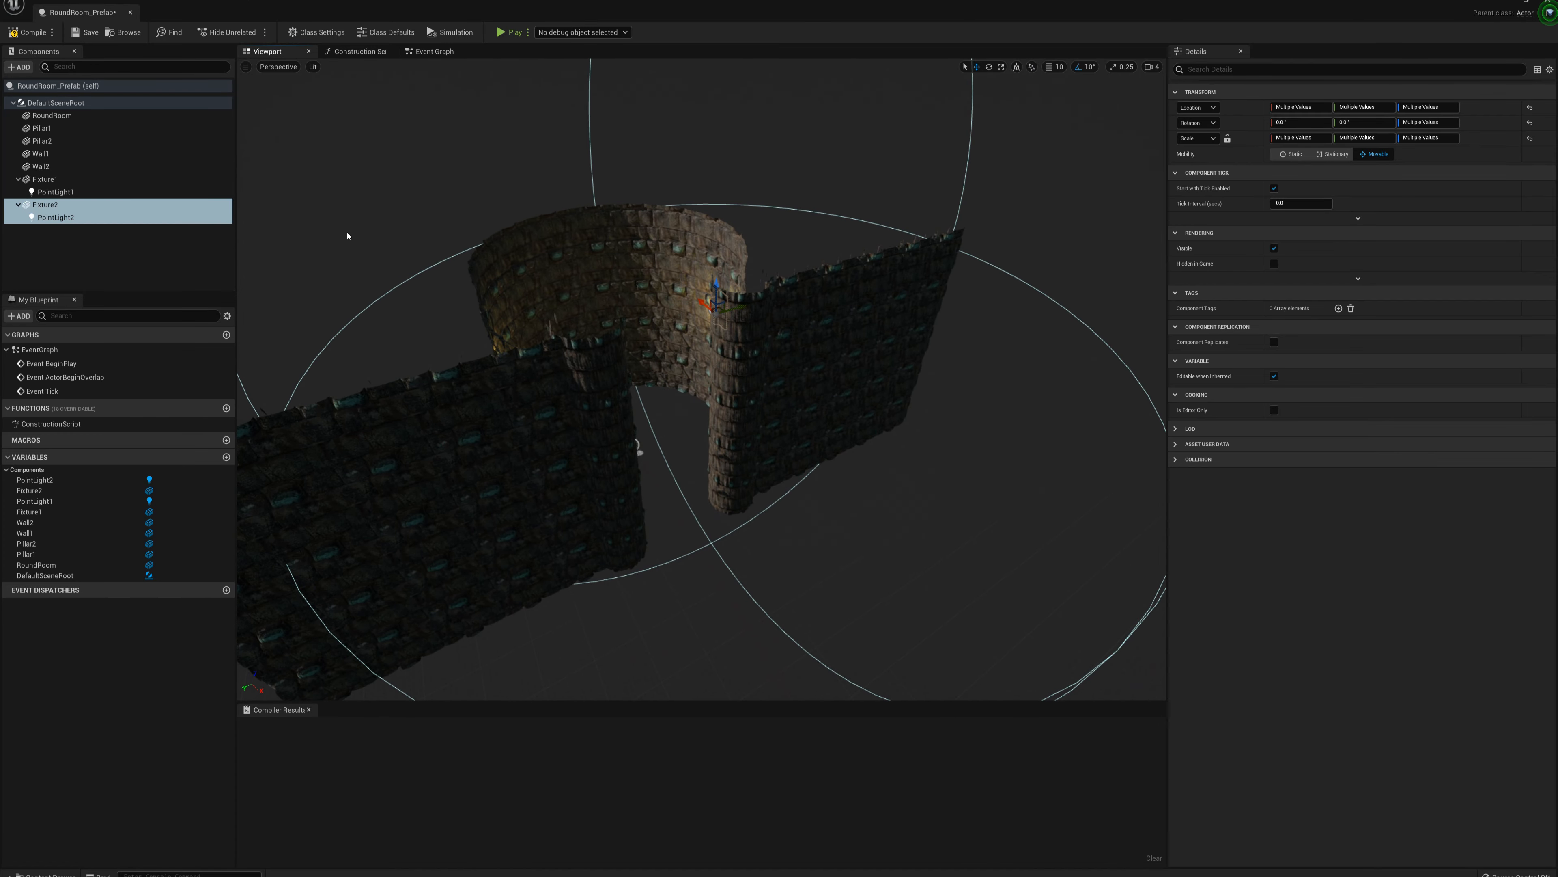
Duplicate Fixture2 with its point light and move the copy out of the round room to Wall2.
key("ctrl+d")
left_click(38, 229)
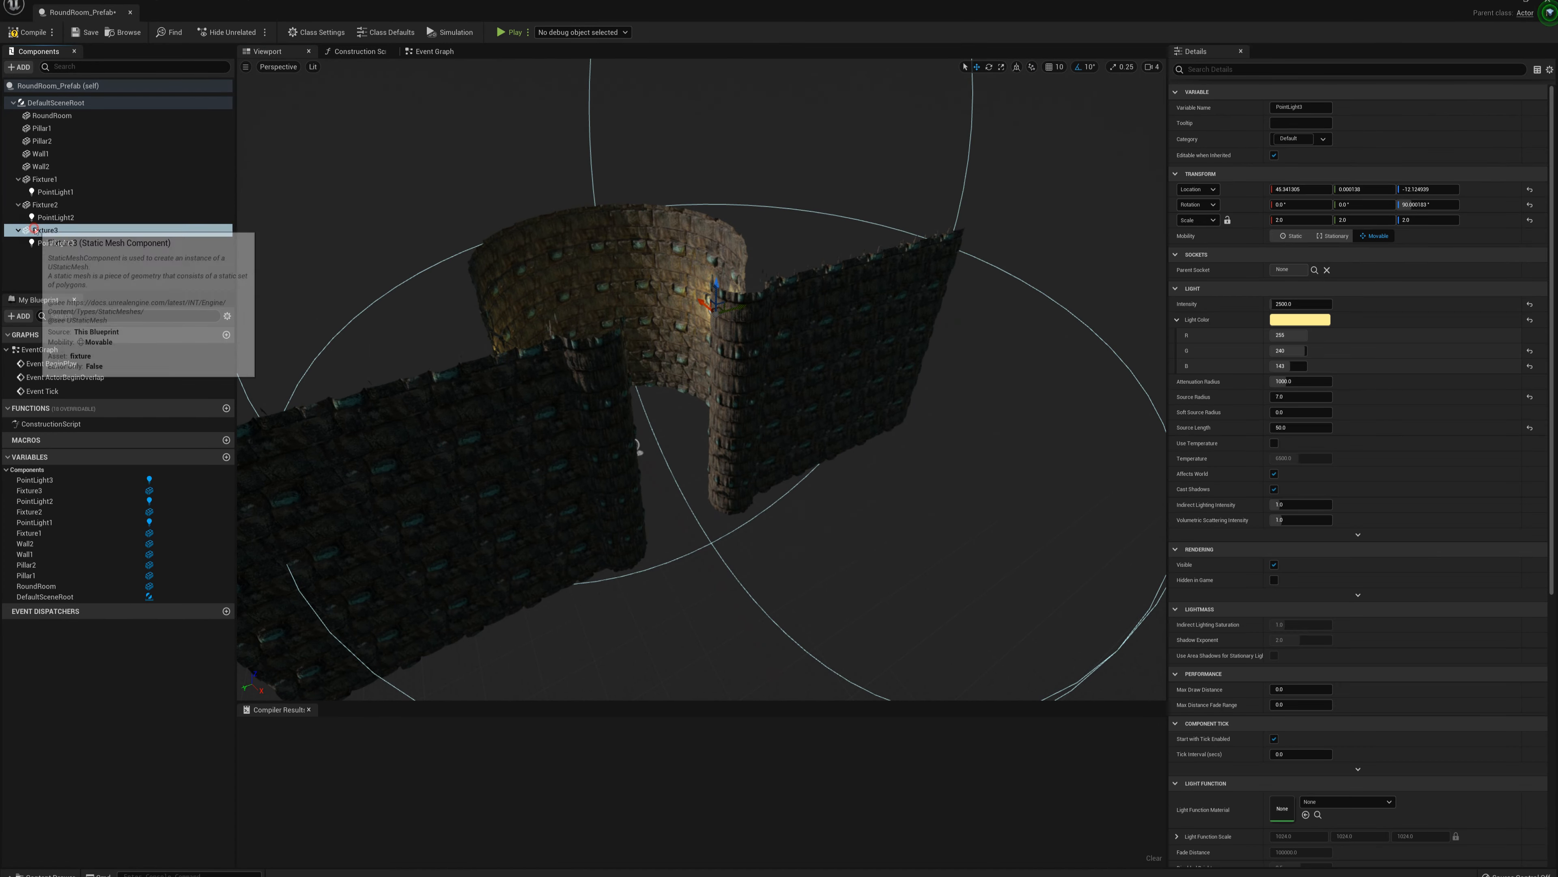
left_click(71, 243, "shift")
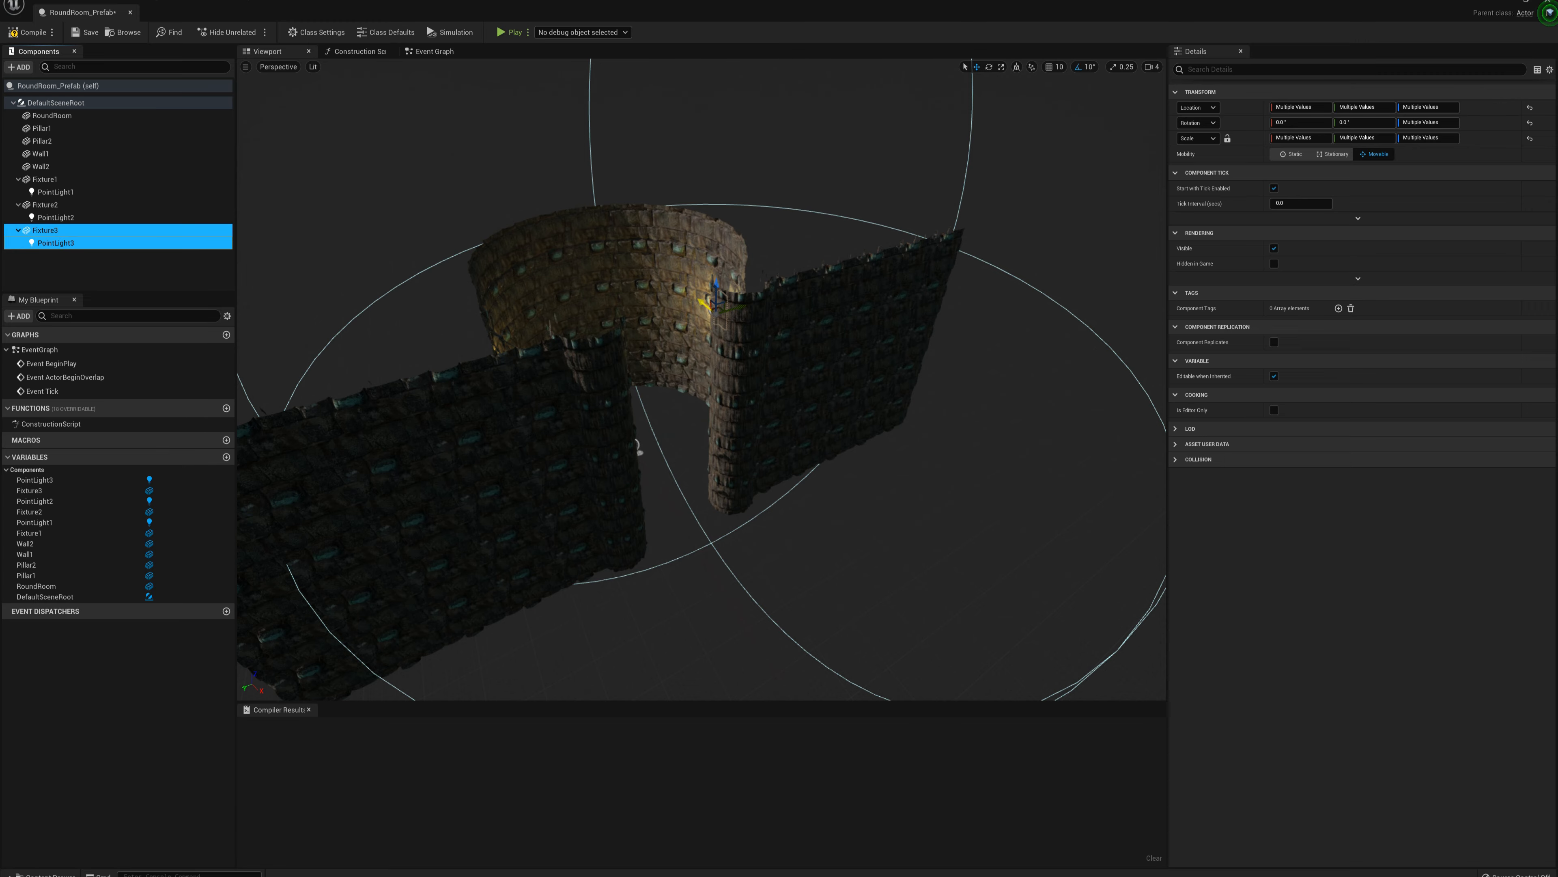
left_click_drag(706, 302, 808, 375)
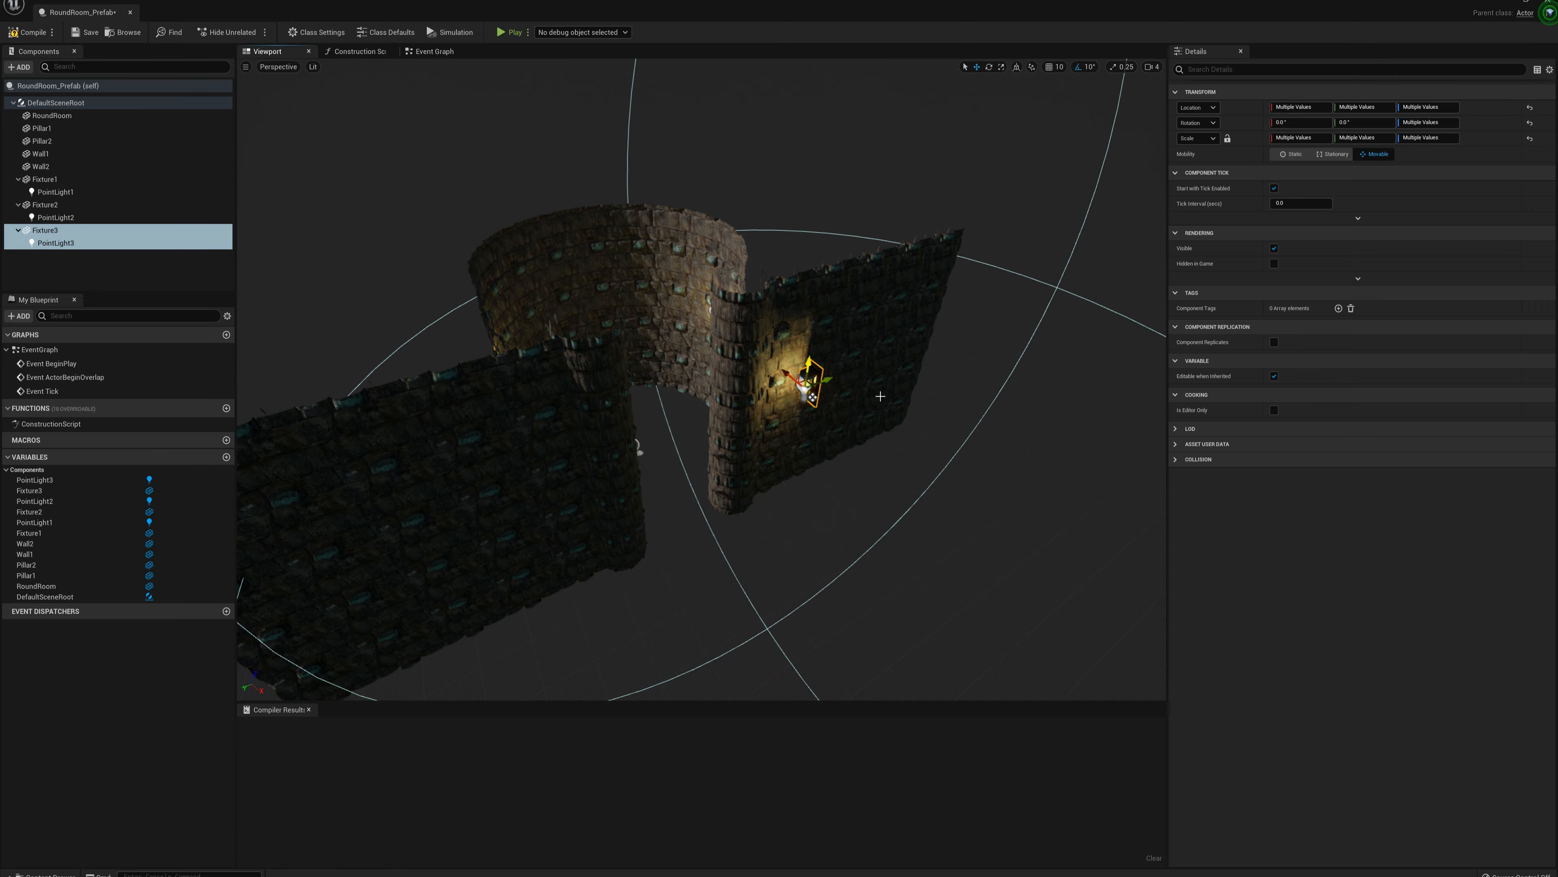
Rotate Fixture3 and its point light to face outward and seat them flush against Wall2's front face.
key("w")
right_click_drag(636, 445, 603, 447)
key("e")
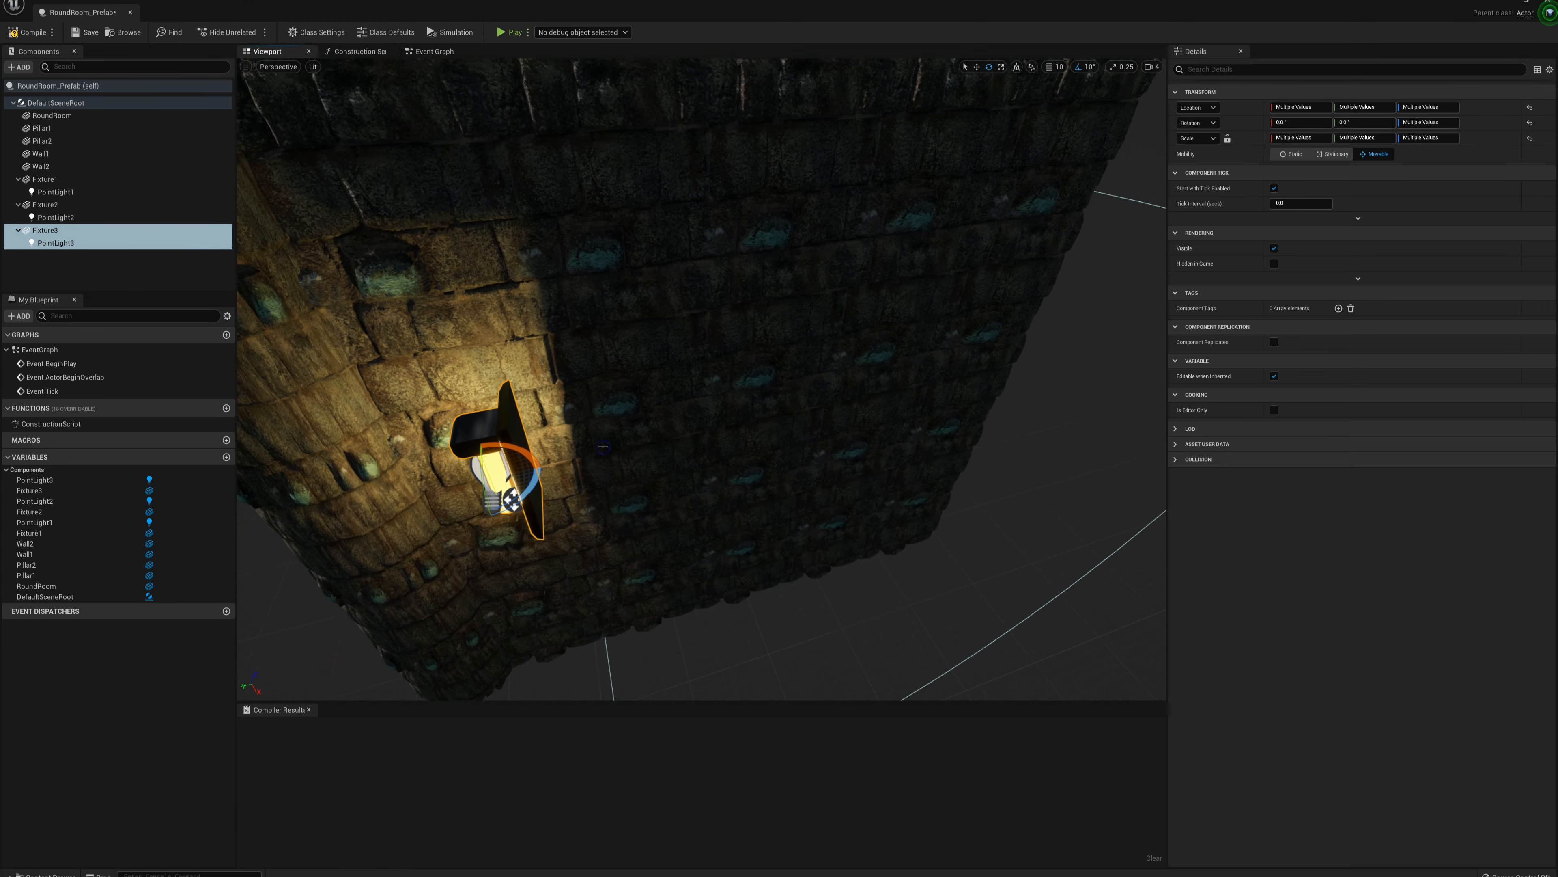
scroll(603, 446, "down", 1)
left_click_drag(549, 485, 709, 421)
key("w")
right_click_drag(683, 400, 668, 400)
left_click_drag(684, 401, 680, 407)
right_click_drag(792, 403, 724, 403)
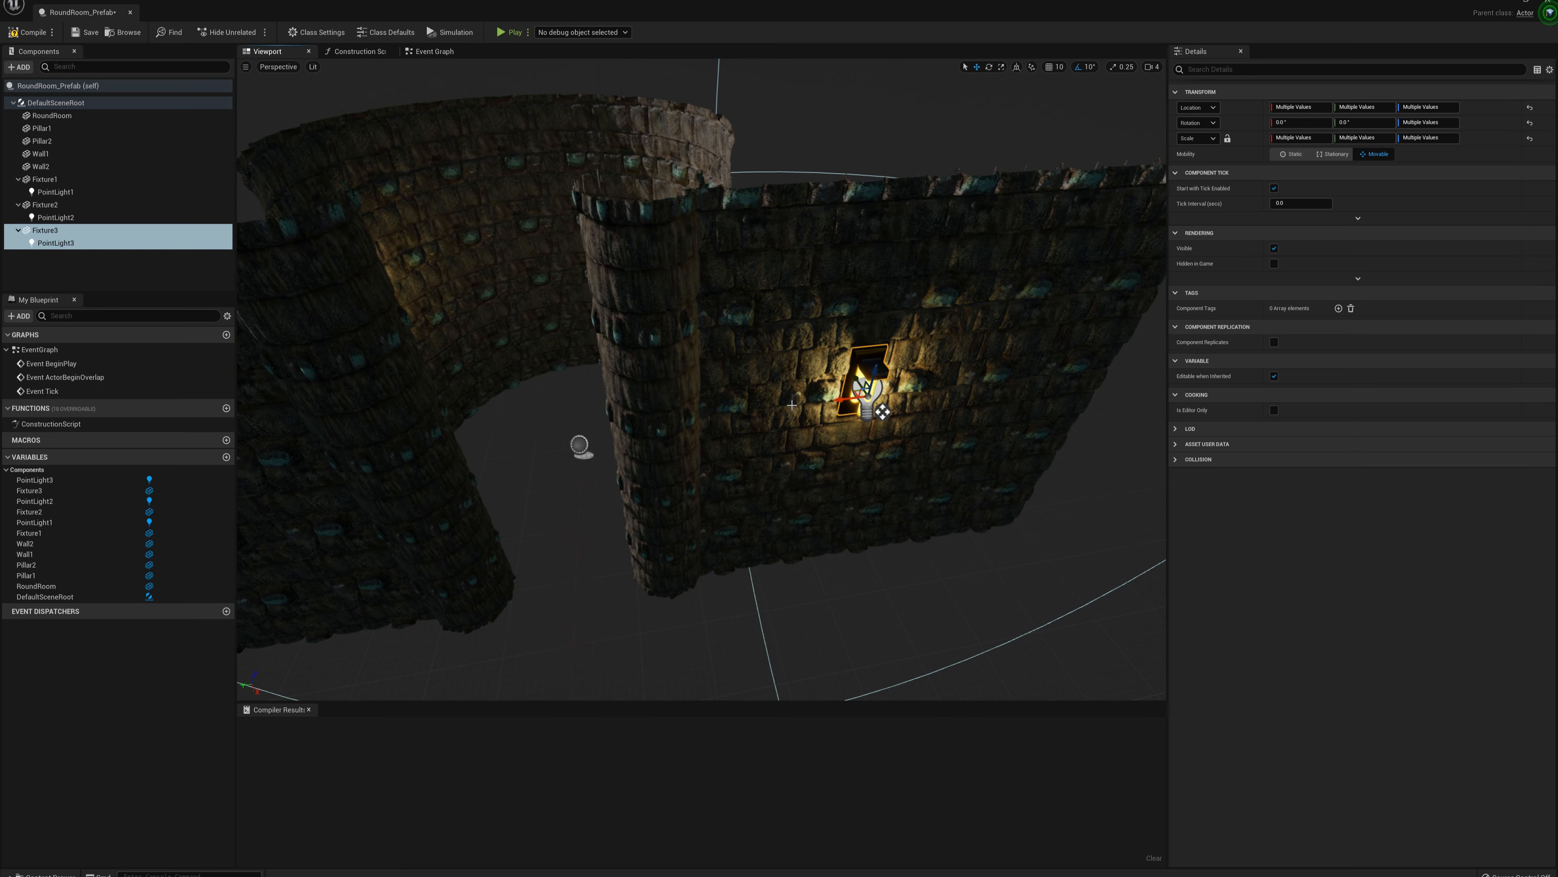
Duplicate Fixture3 with its point light and move the copy across the entrance onto Wall1.
mouse_move(697, 469)
right_mouse_down()
mouse_move(682, 457)
mouse_move(693, 466)
right_mouse_up()
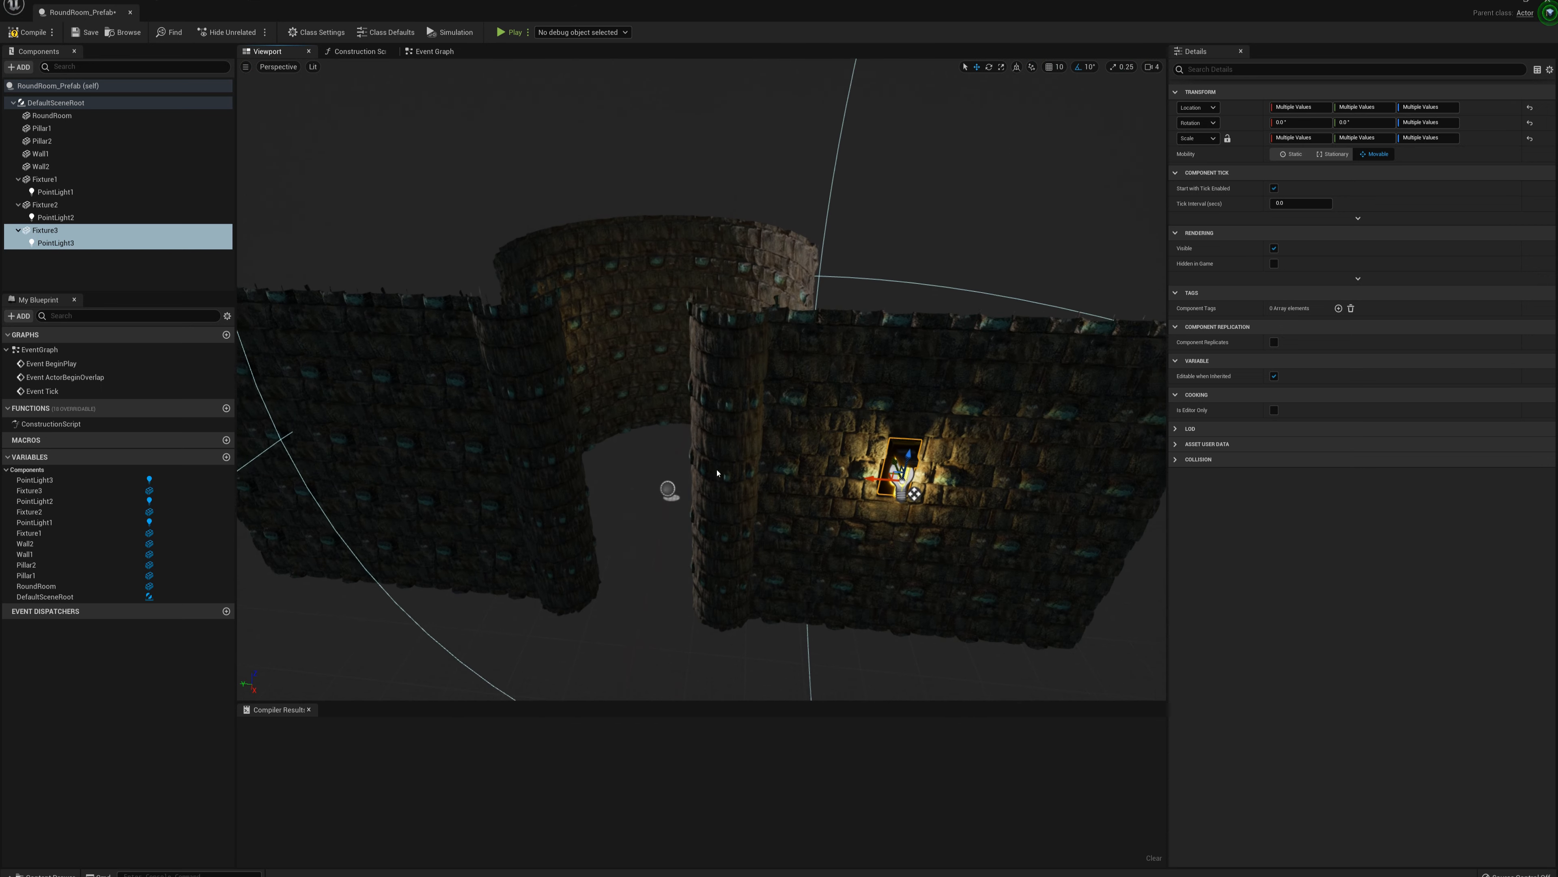
key("ctrl+d")
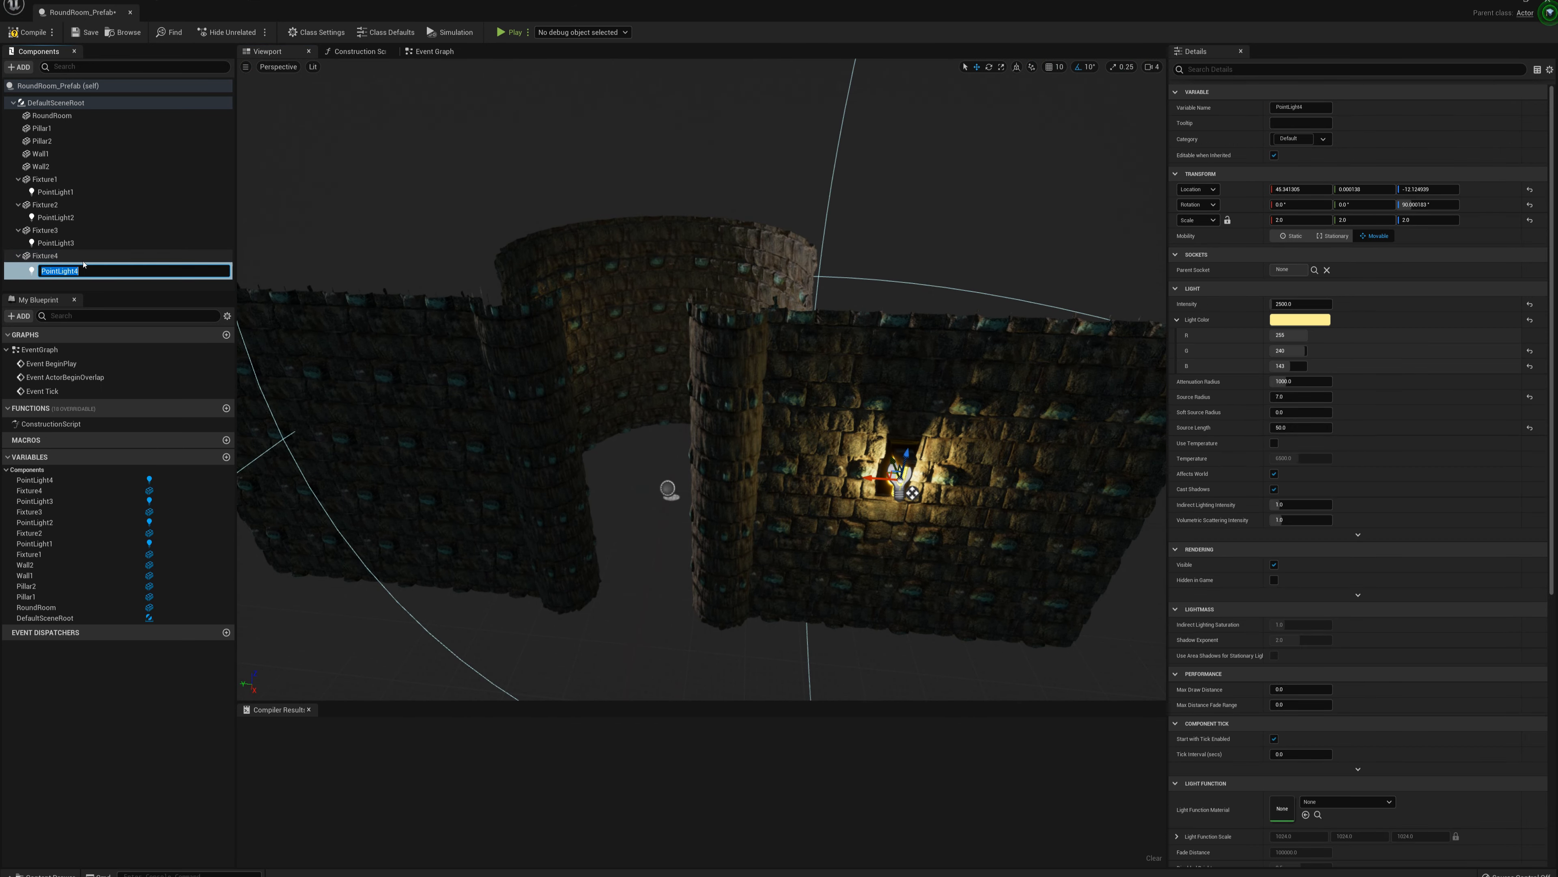
left_click(62, 268, "ctrl")
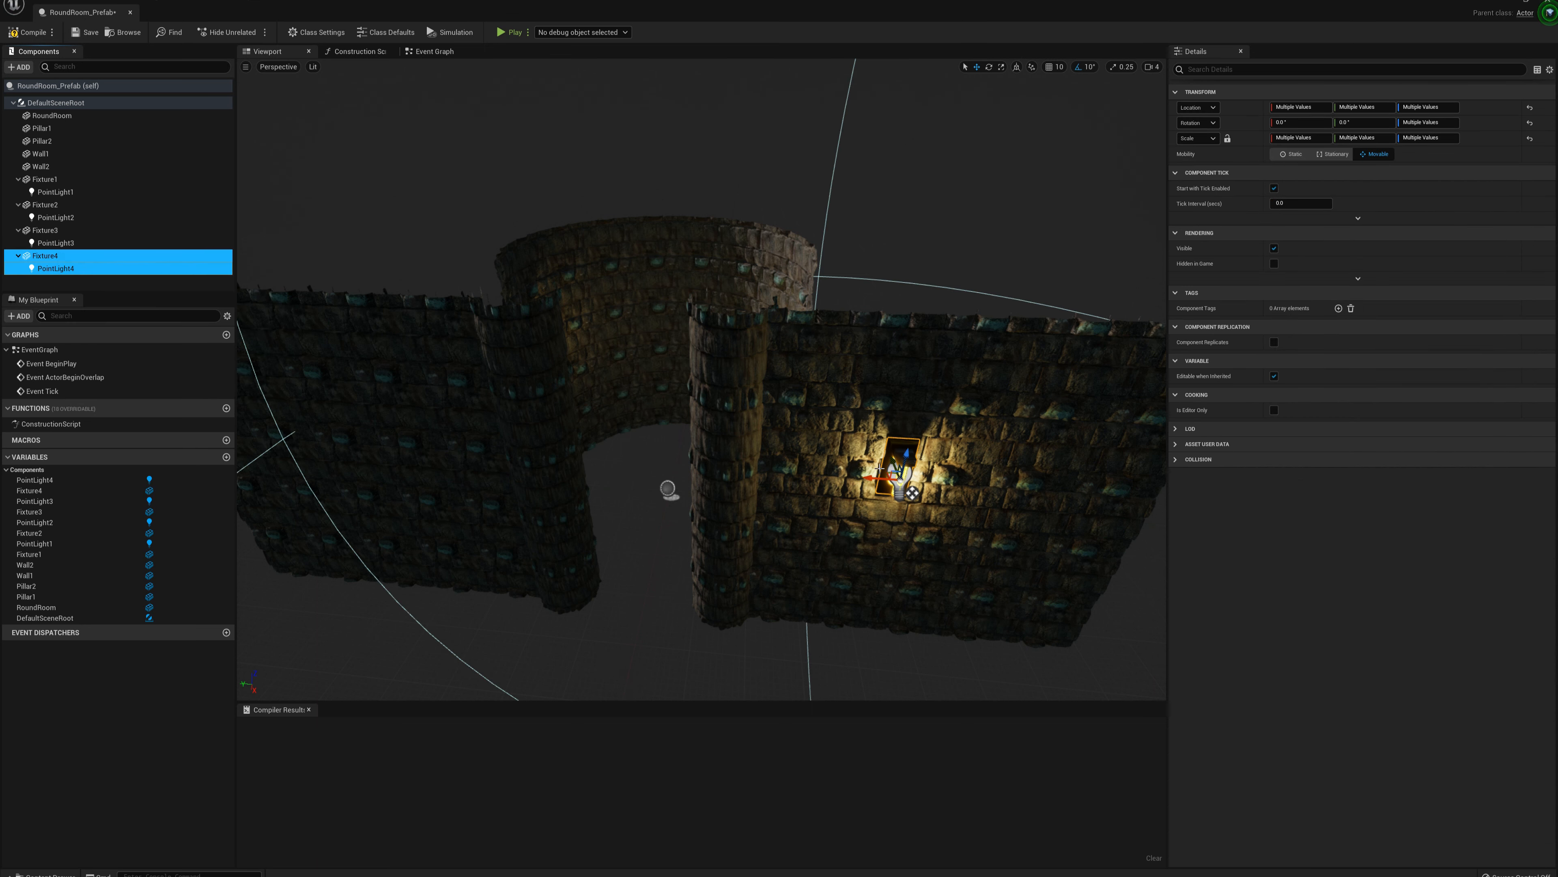
left_click_drag(881, 465, 357, 468)
right_click_drag(605, 473, 644, 528)
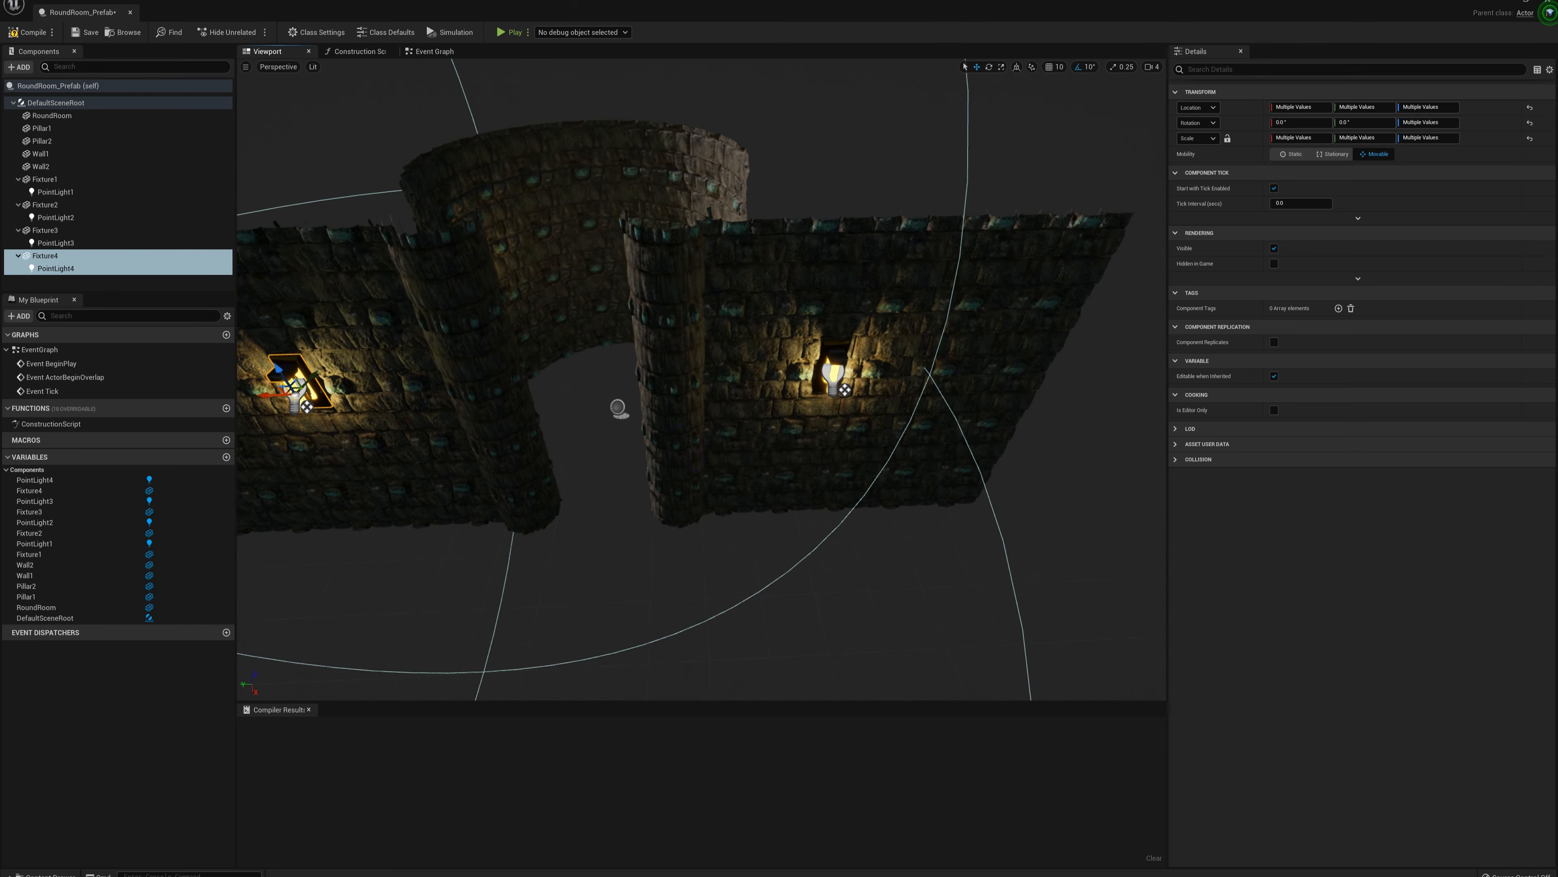
Duplicate Pillar1 and move the copy along Y to the outer end of Wall1.
key("s")
mouse_move(697, 402)
right_mouse_down()
mouse_move(724, 374)
mouse_move(697, 402)
right_mouse_up()
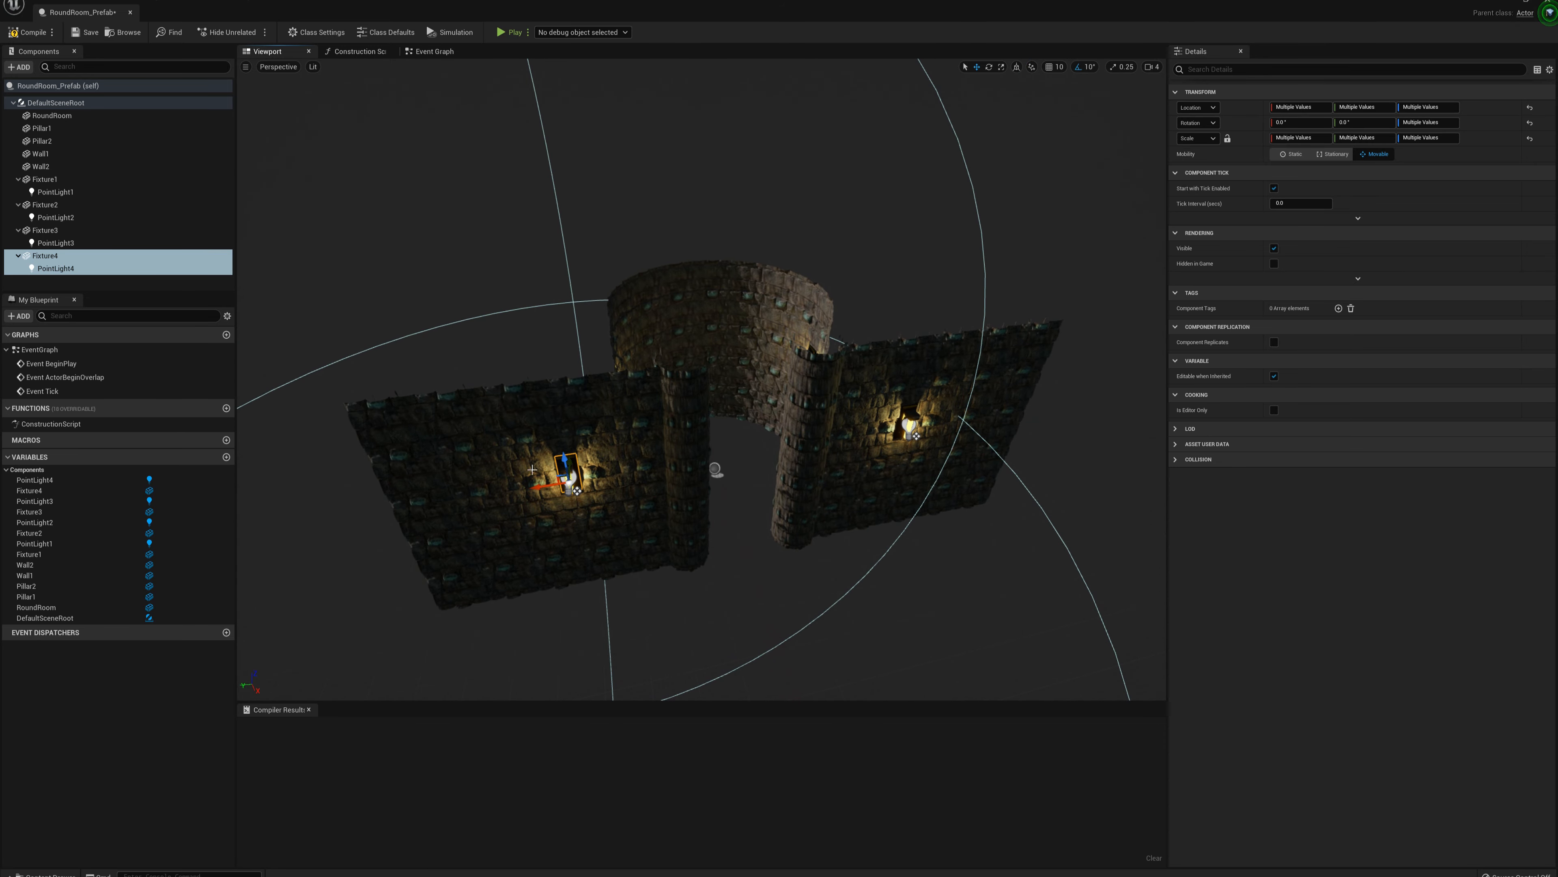
left_click(705, 436)
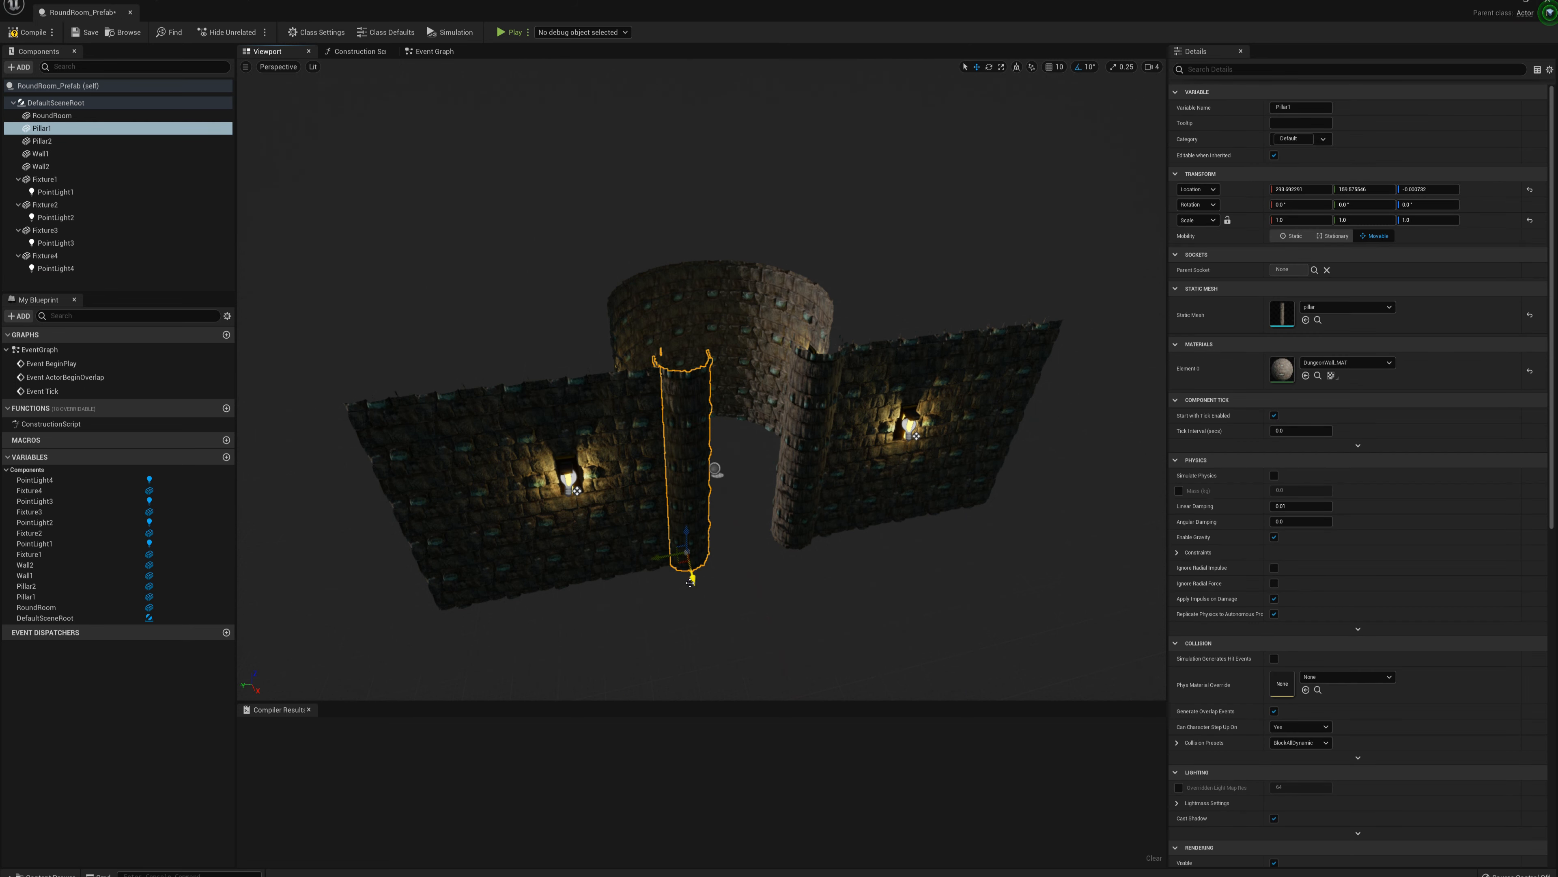
key("ctrl+d")
left_click_drag(659, 556, 375, 591)
middle_click_drag(375, 592, 583, 523)
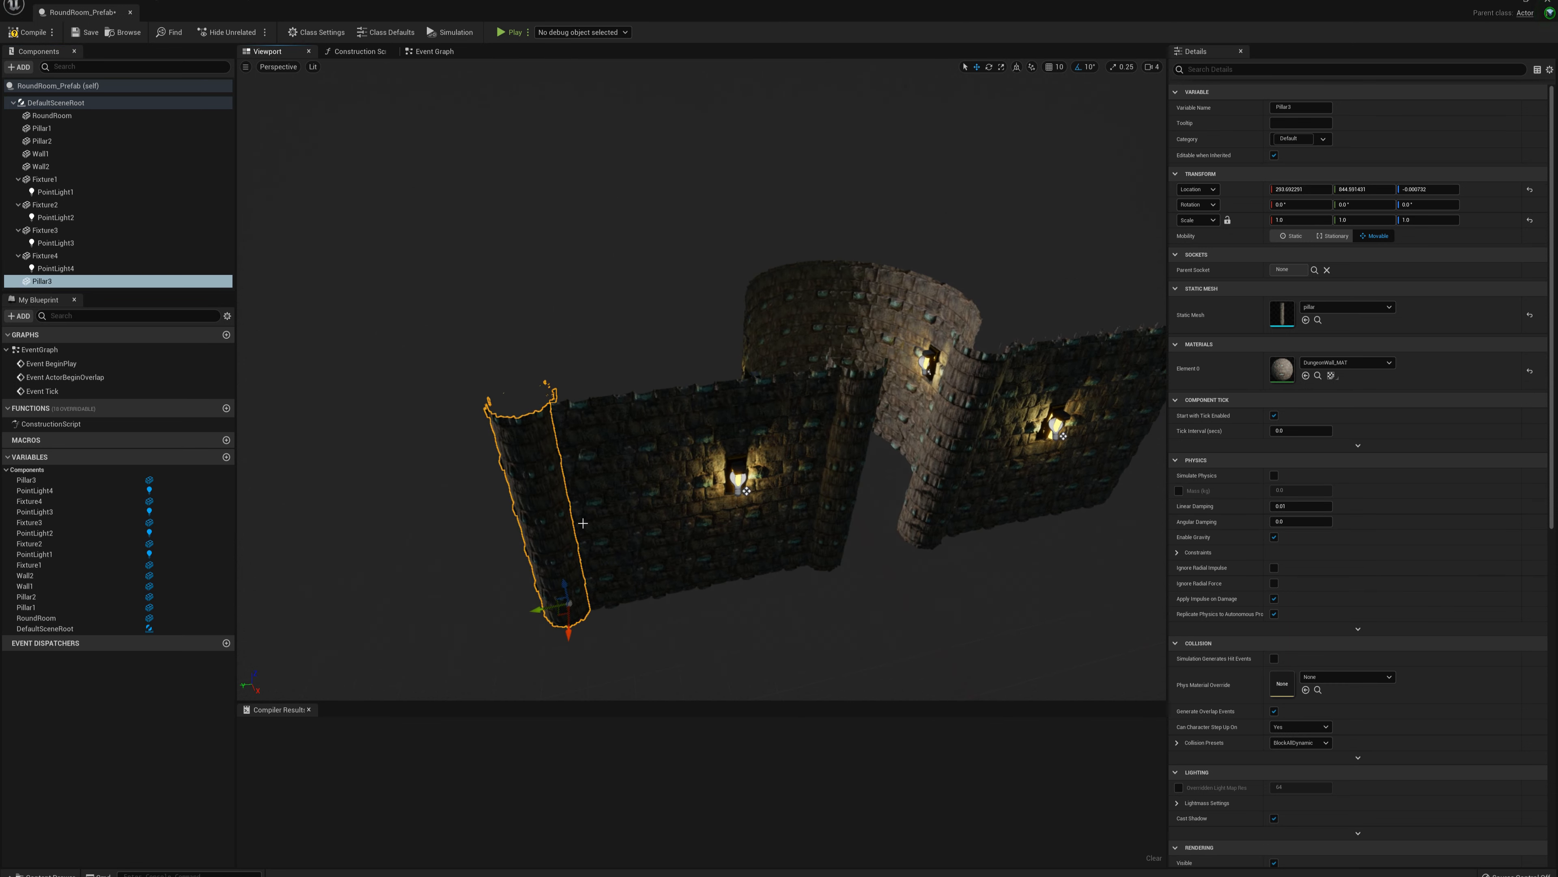
Duplicate Pillar3 and move the copy along Y to the outer end of Wall2.
key("ctrl+d")
left_click_drag(537, 609, 859, 430)
right_click_drag(675, 430, 737, 386)
right_click_drag(858, 508, 878, 500)
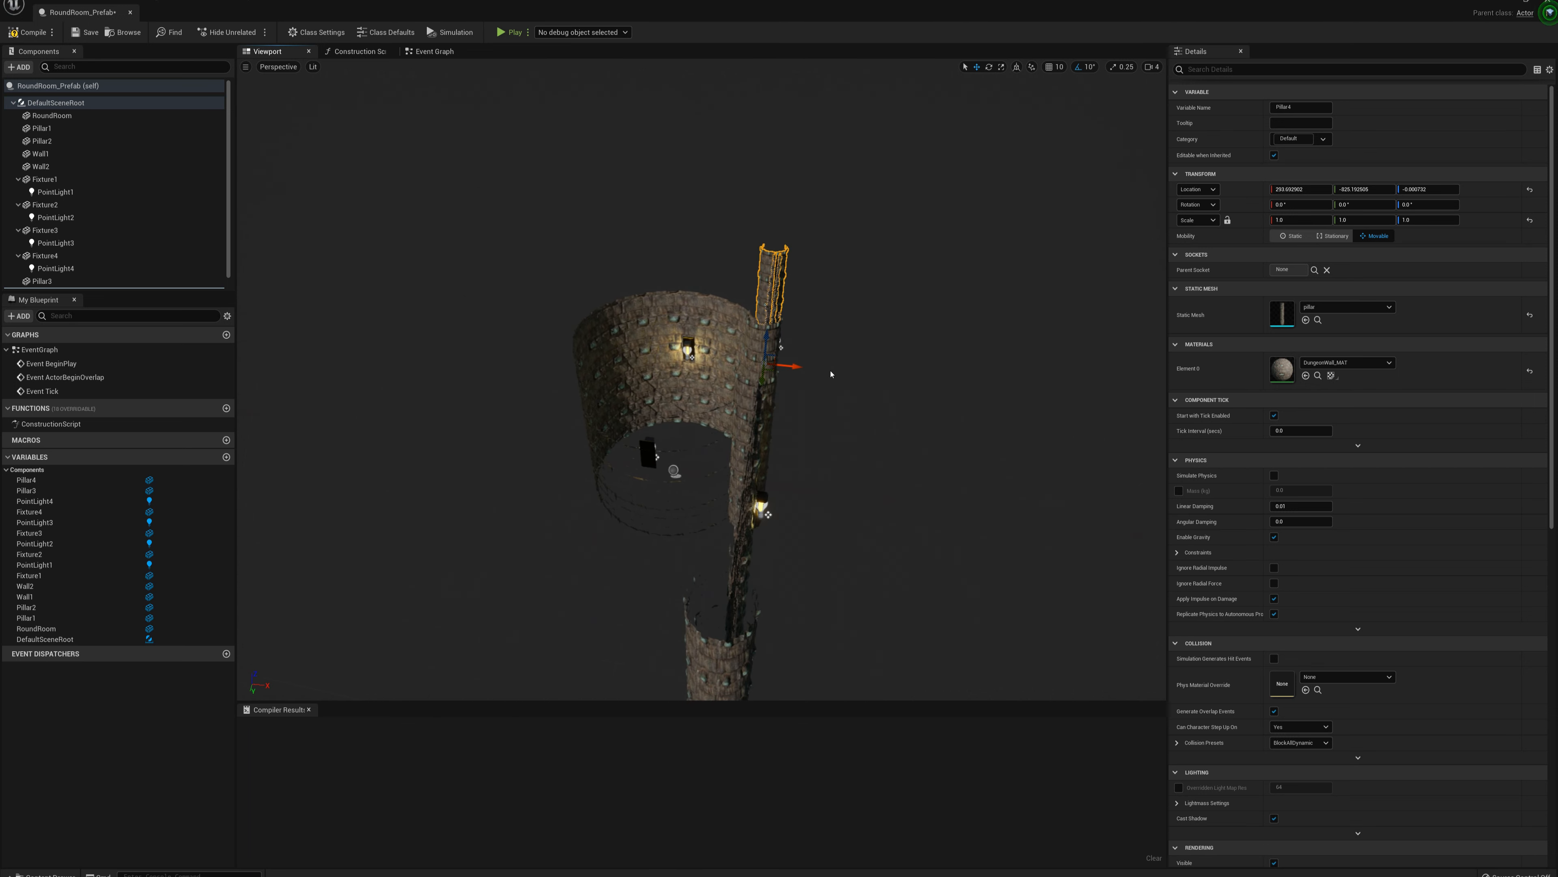
Select both outer pillars and shift them slightly along X to line up with the side walls.
left_click(706, 656, "ctrl")
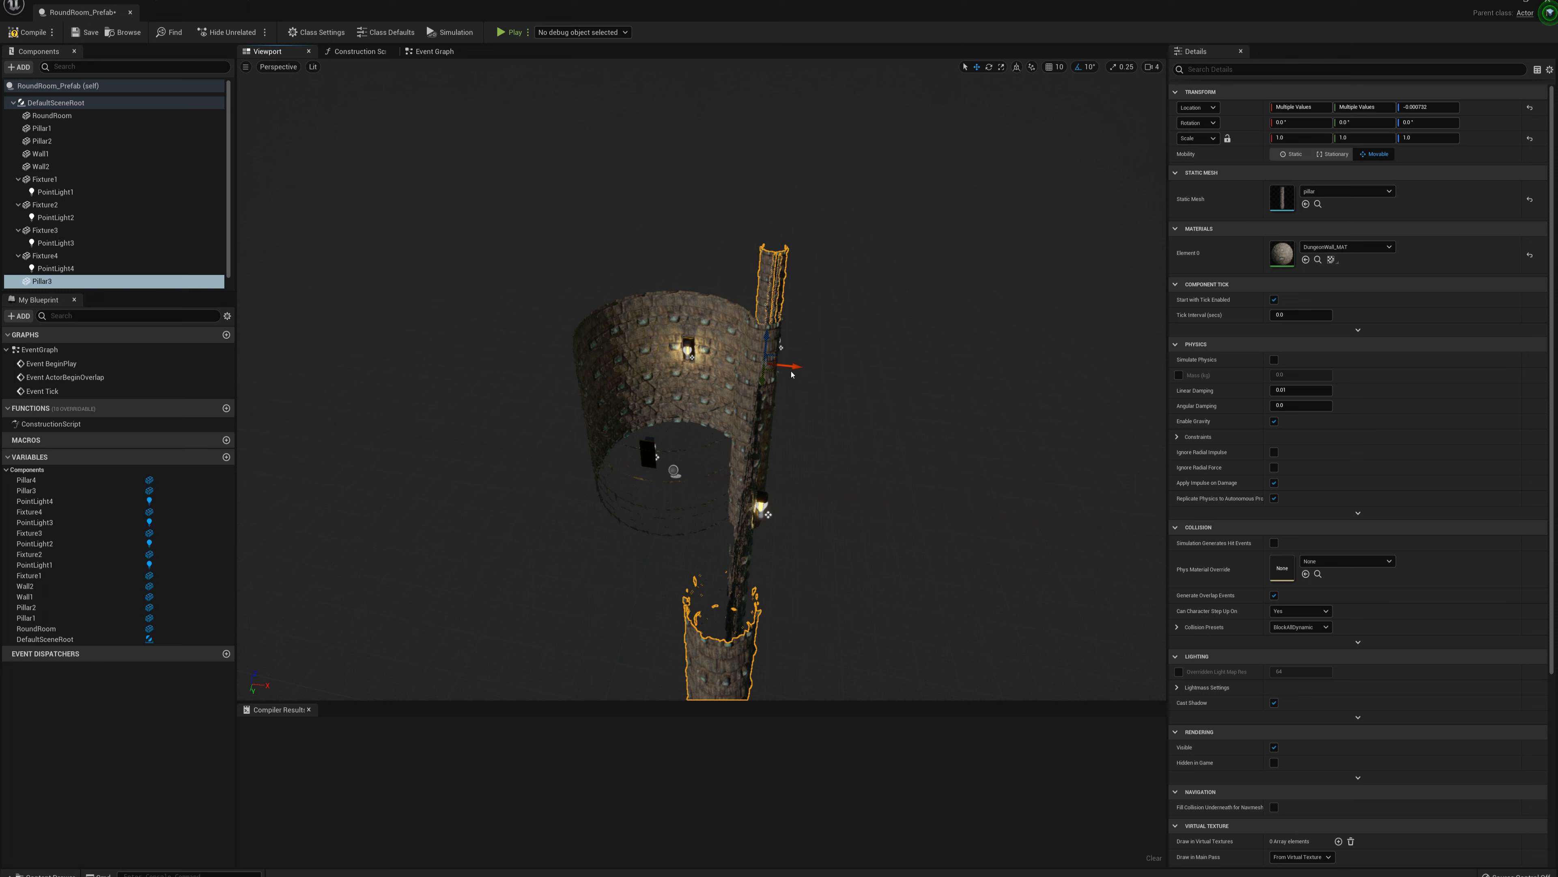
left_click_drag(792, 370, 797, 370)
key("d")
right_click_drag(964, 425, 716, 271)
scroll(645, 206, "down", 2)
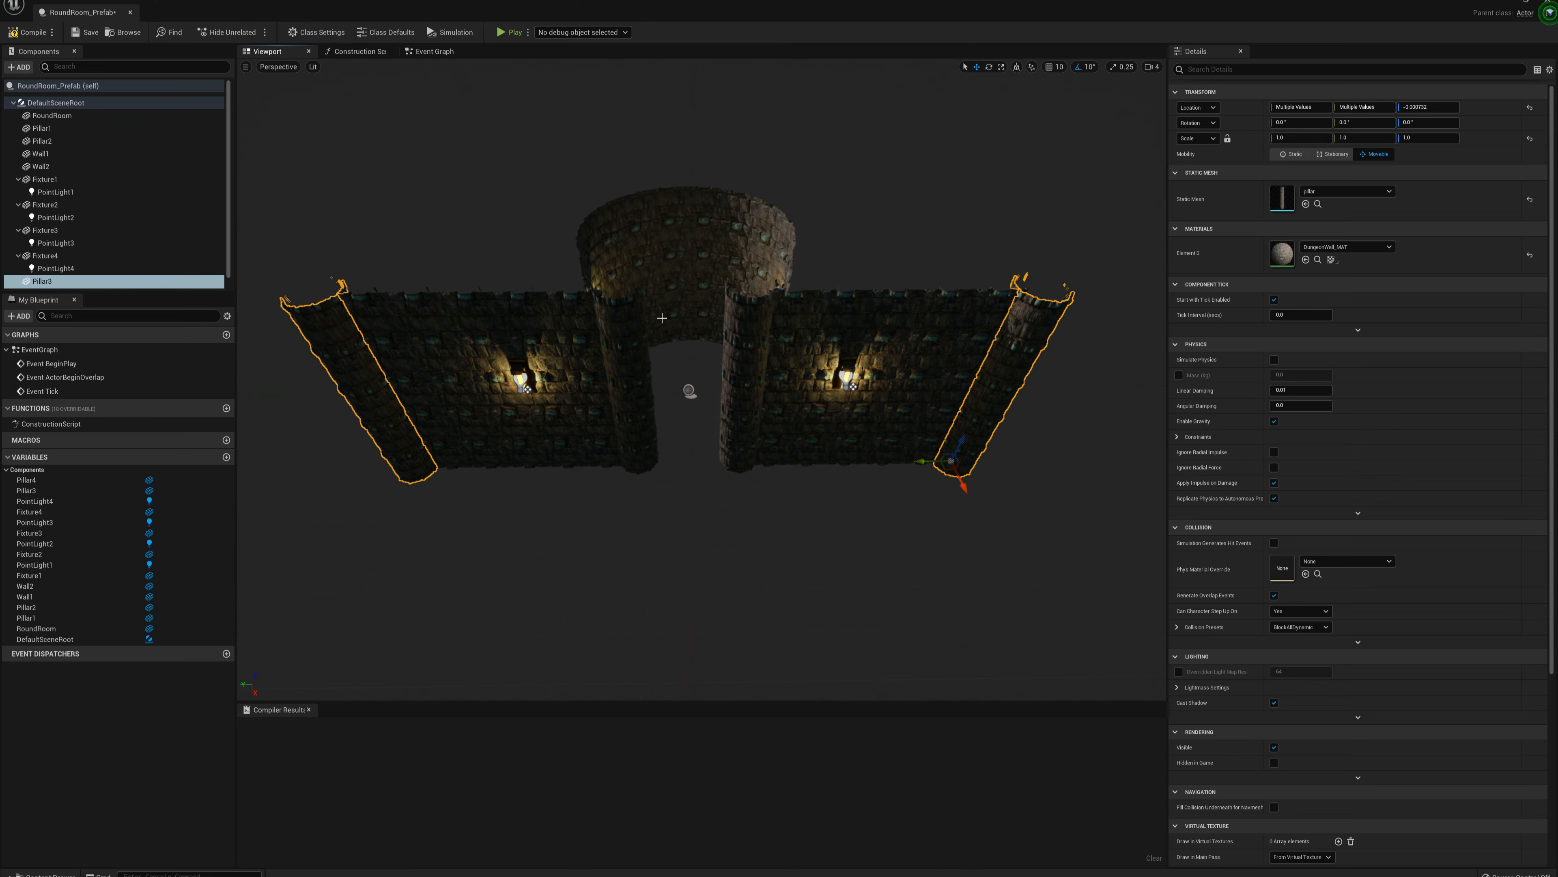
Compile RoundRoom_Prefab and close its blueprint editor.
left_click(28, 33)
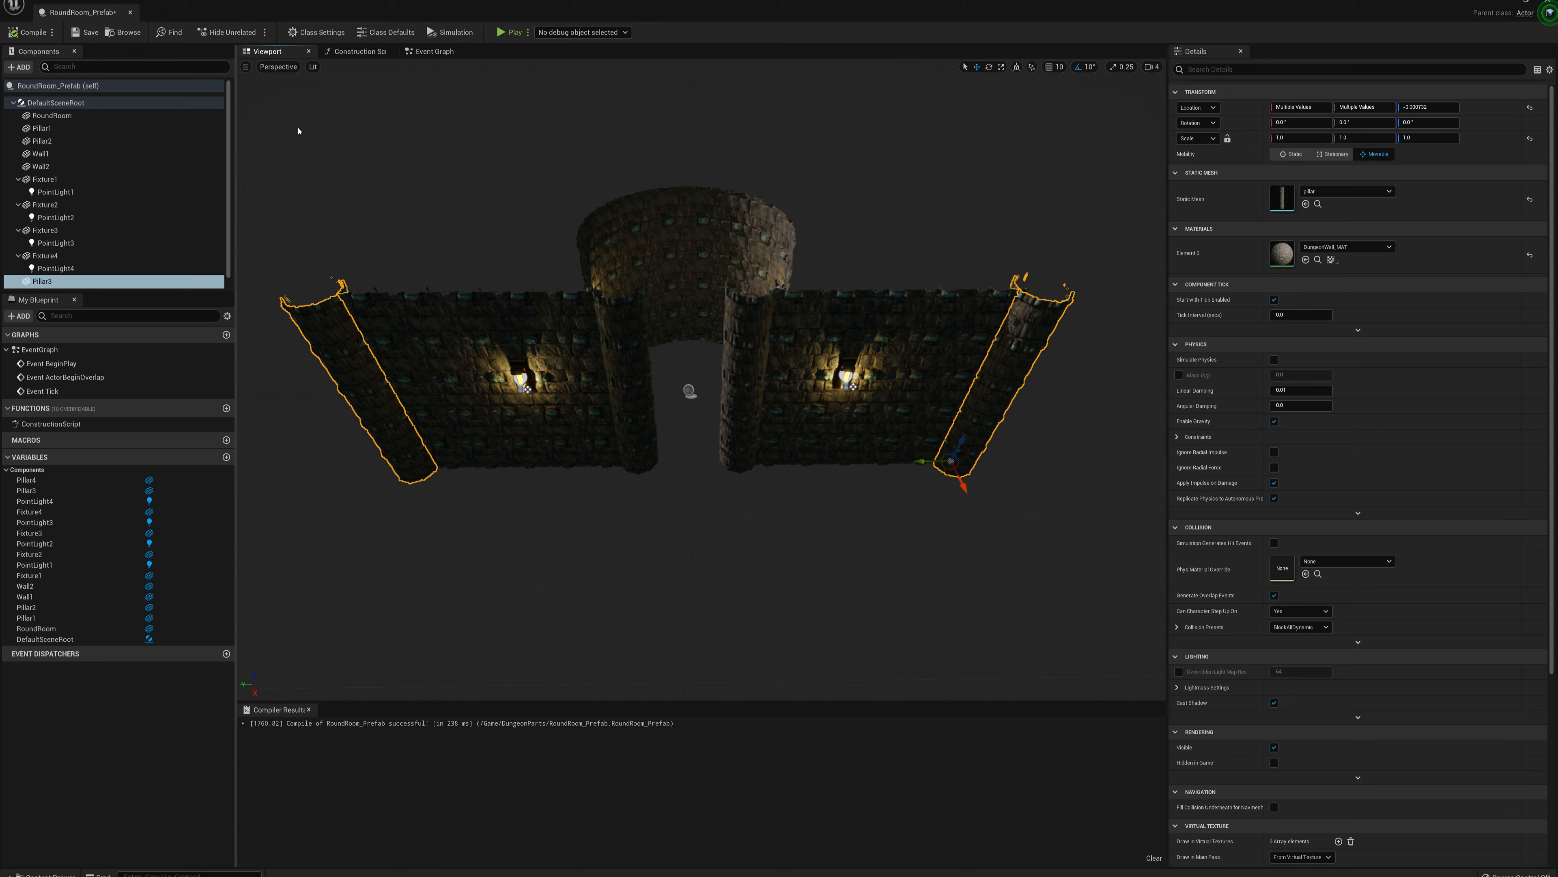
left_click(130, 13)
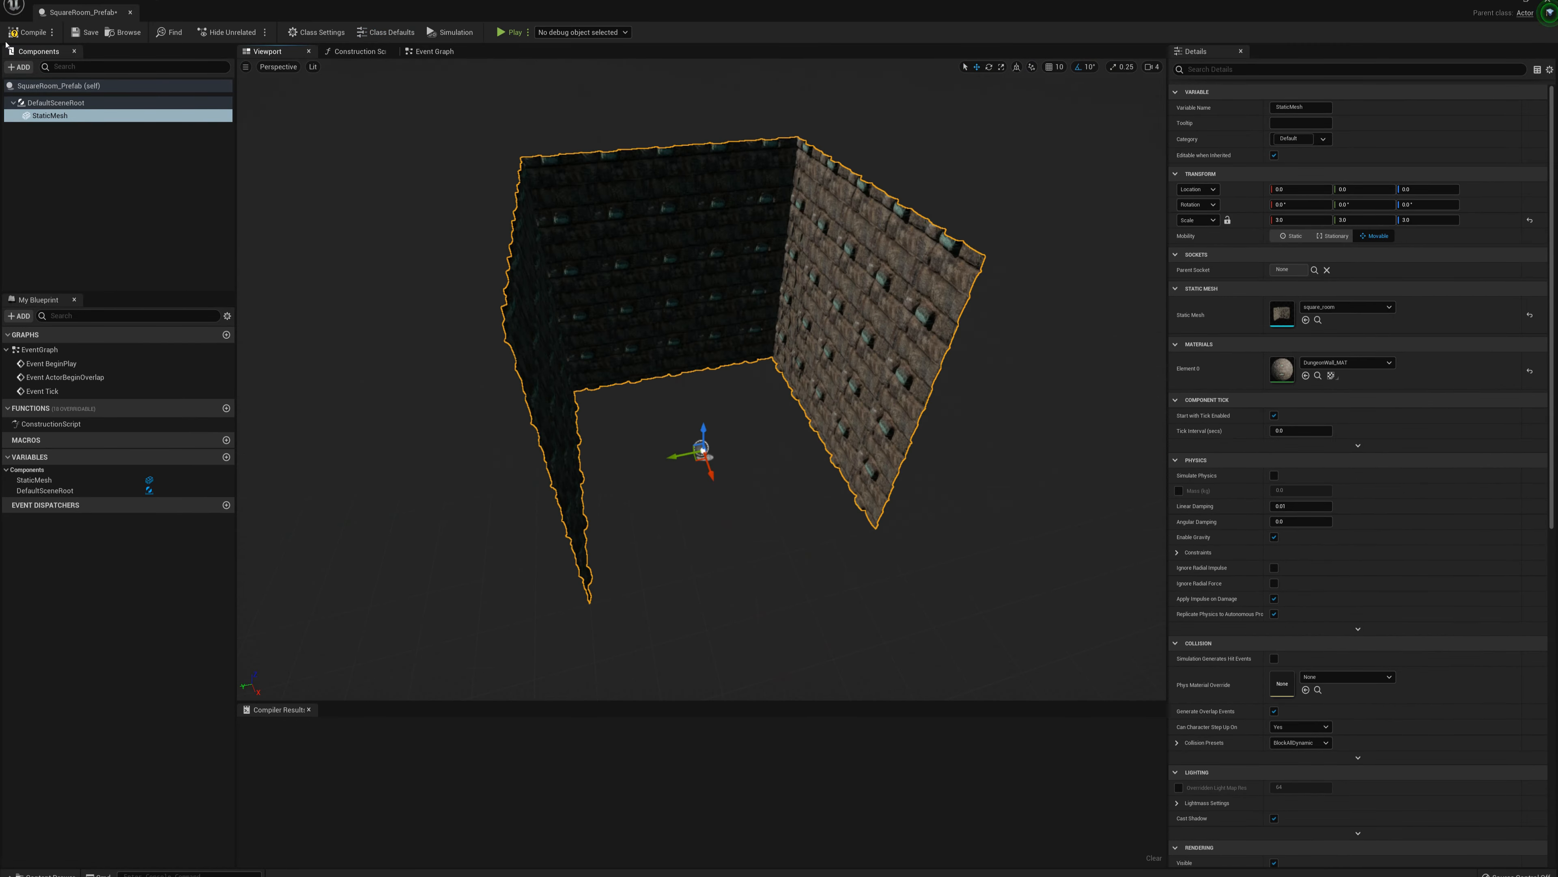
Name the pillar component in SquareRoom_Prefab Pillar1.
type("Pillar1")
key("Return")
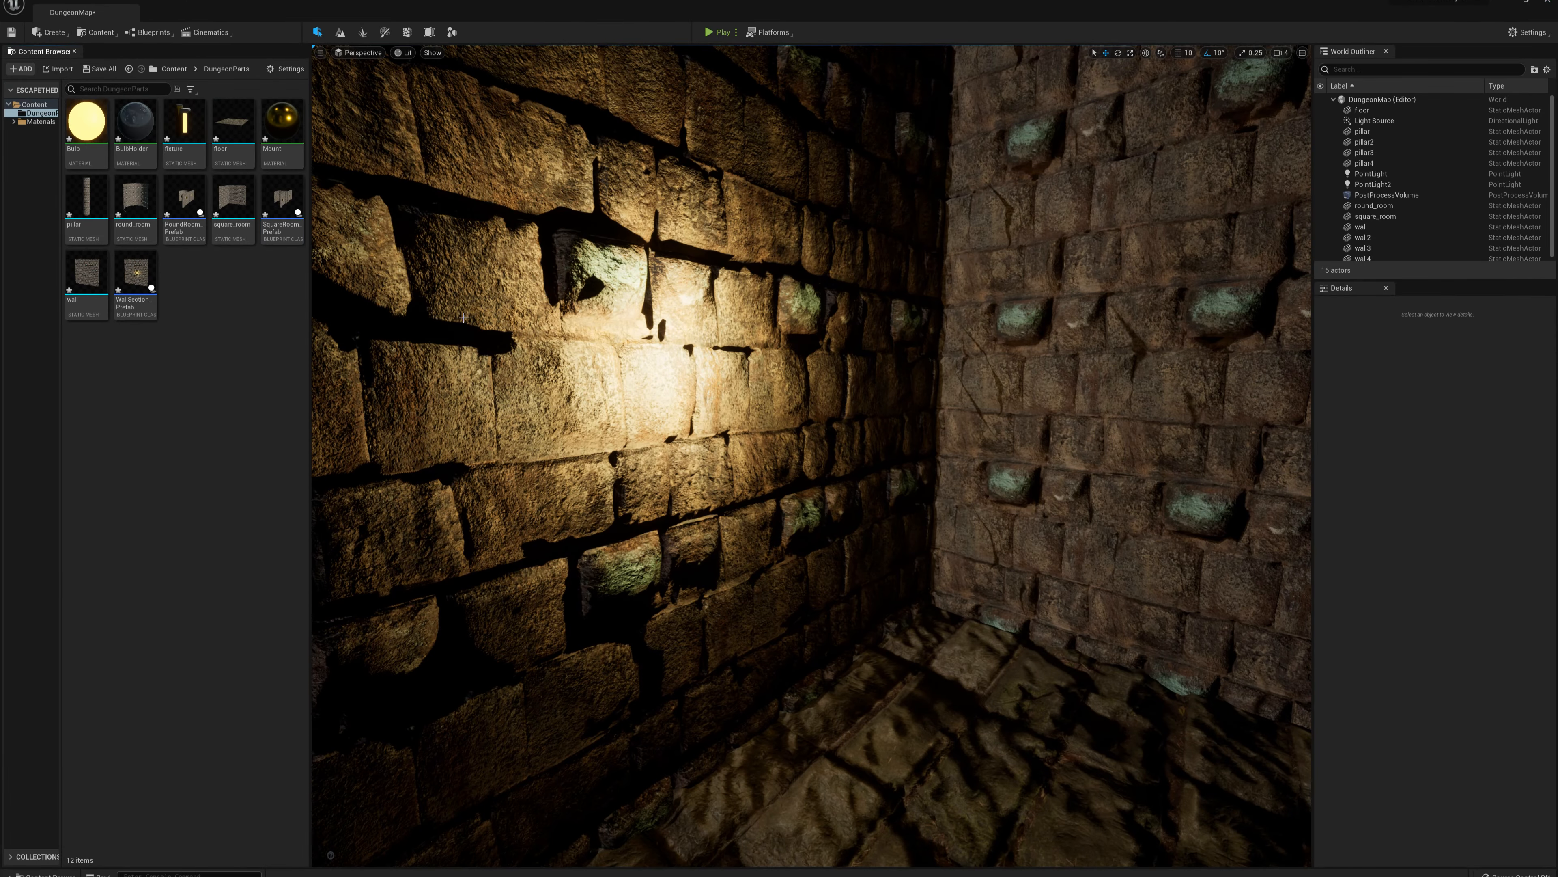
Delete all pillars, point lights, walls and the round and square rooms from DungeonMap, keeping the floor, Light Source and PostProcessVolume.
right_click_drag(775, 309, 765, 342)
key("s")
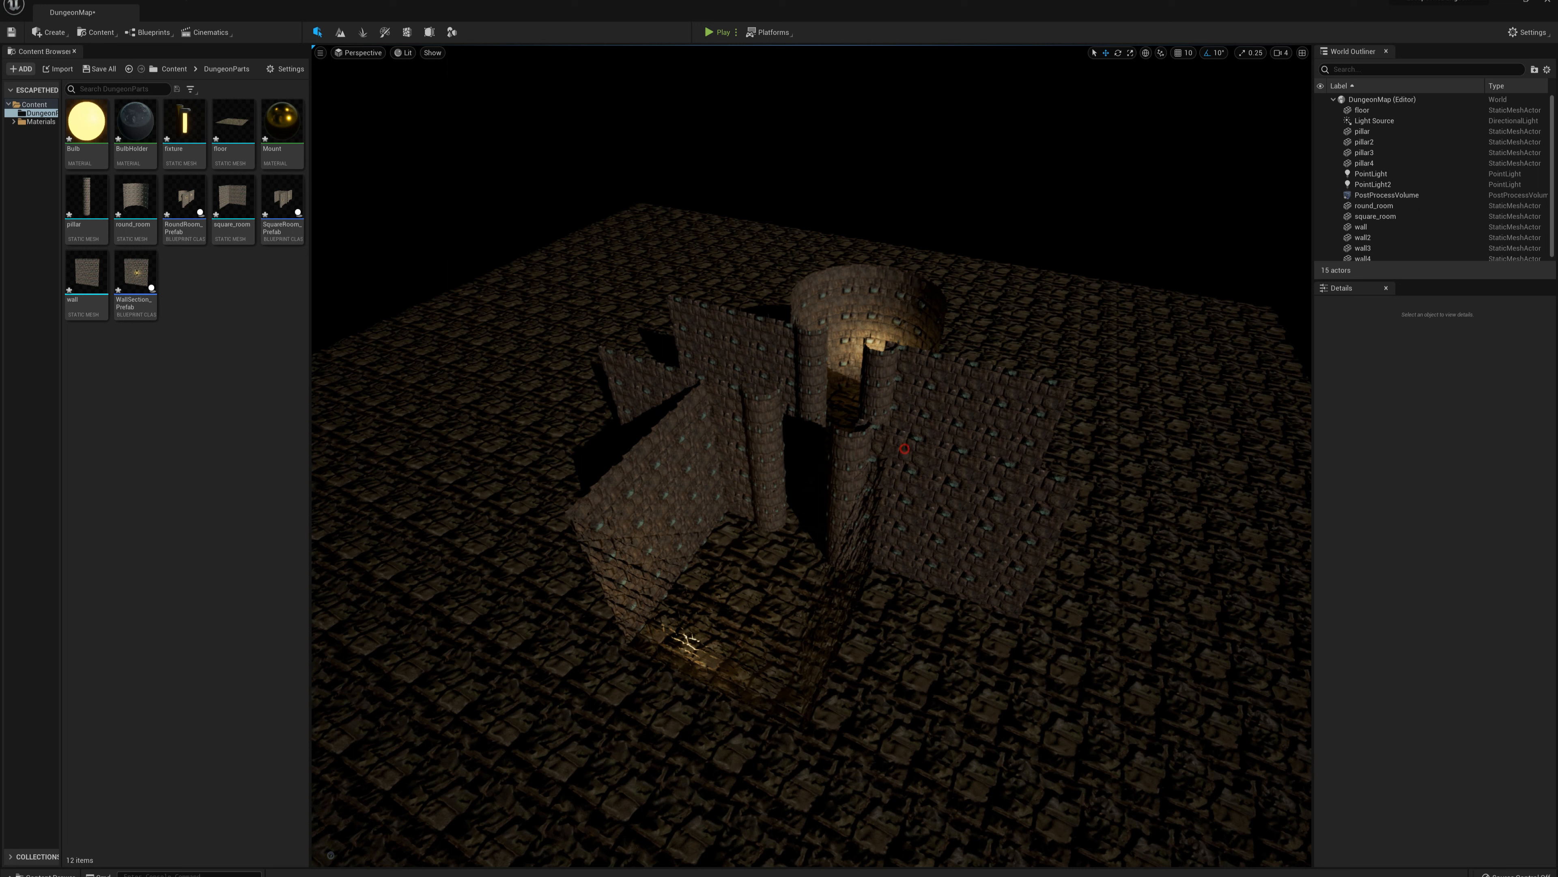
left_click(905, 449)
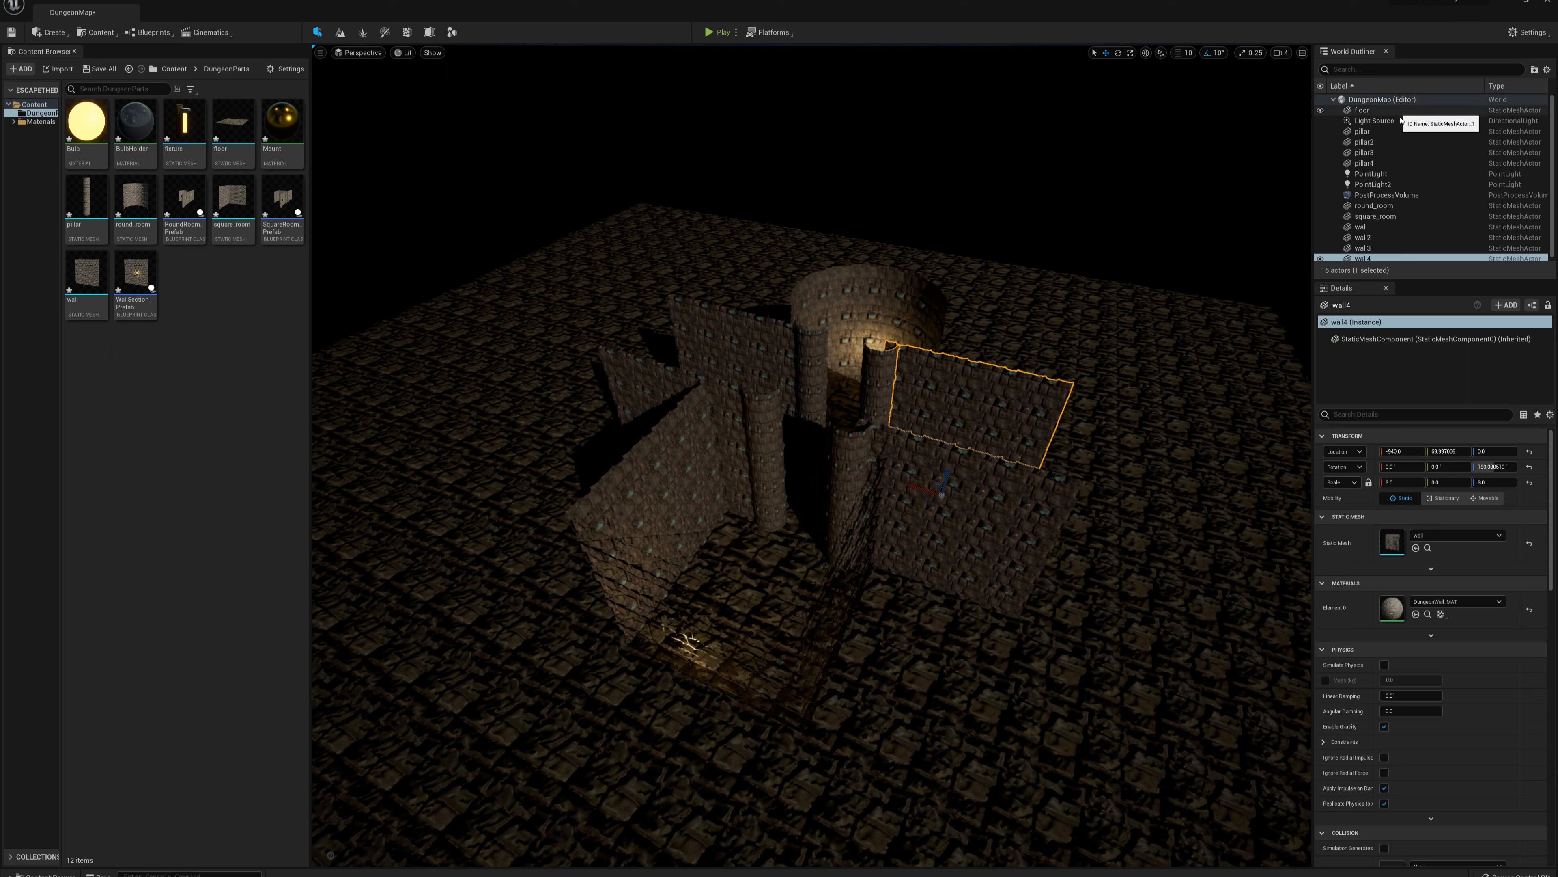
left_click(1380, 132)
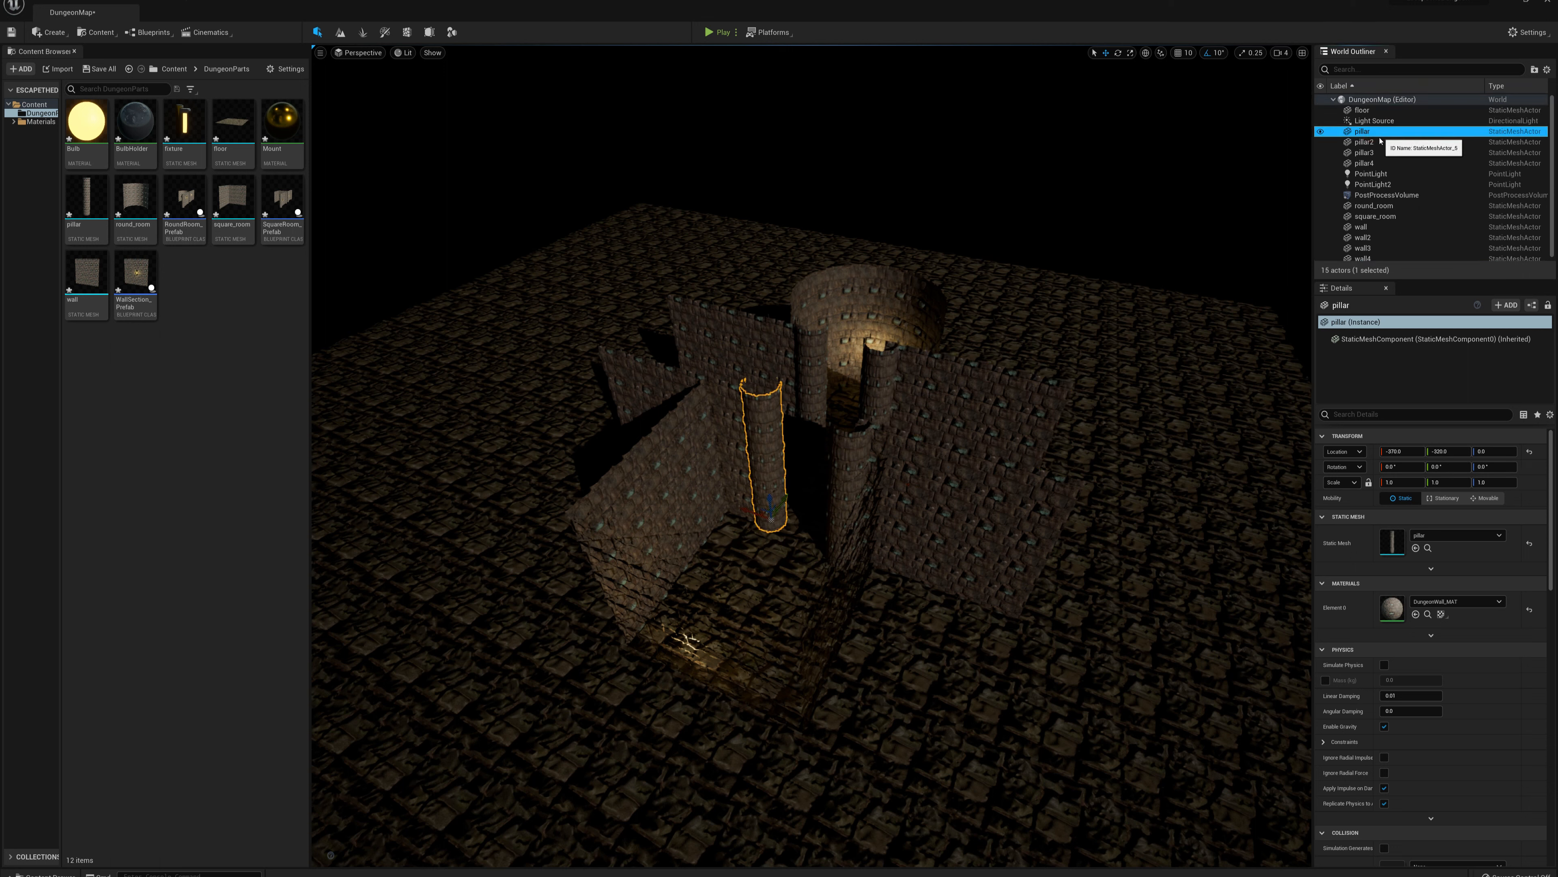
left_click(1374, 163, "shift")
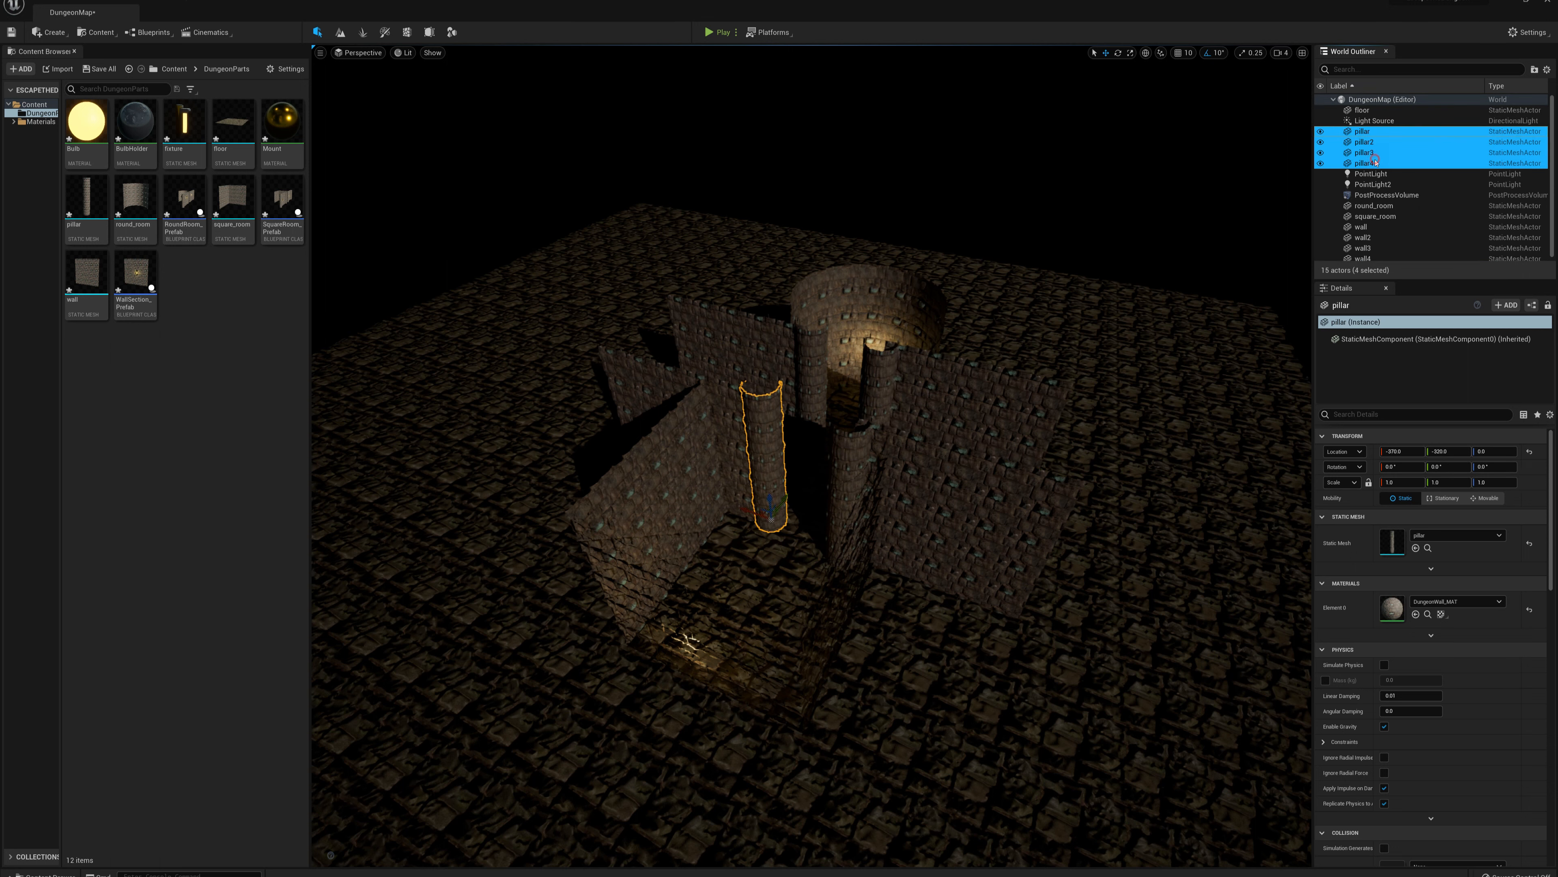
left_click(1381, 185, "shift")
left_click(1377, 203, "ctrl")
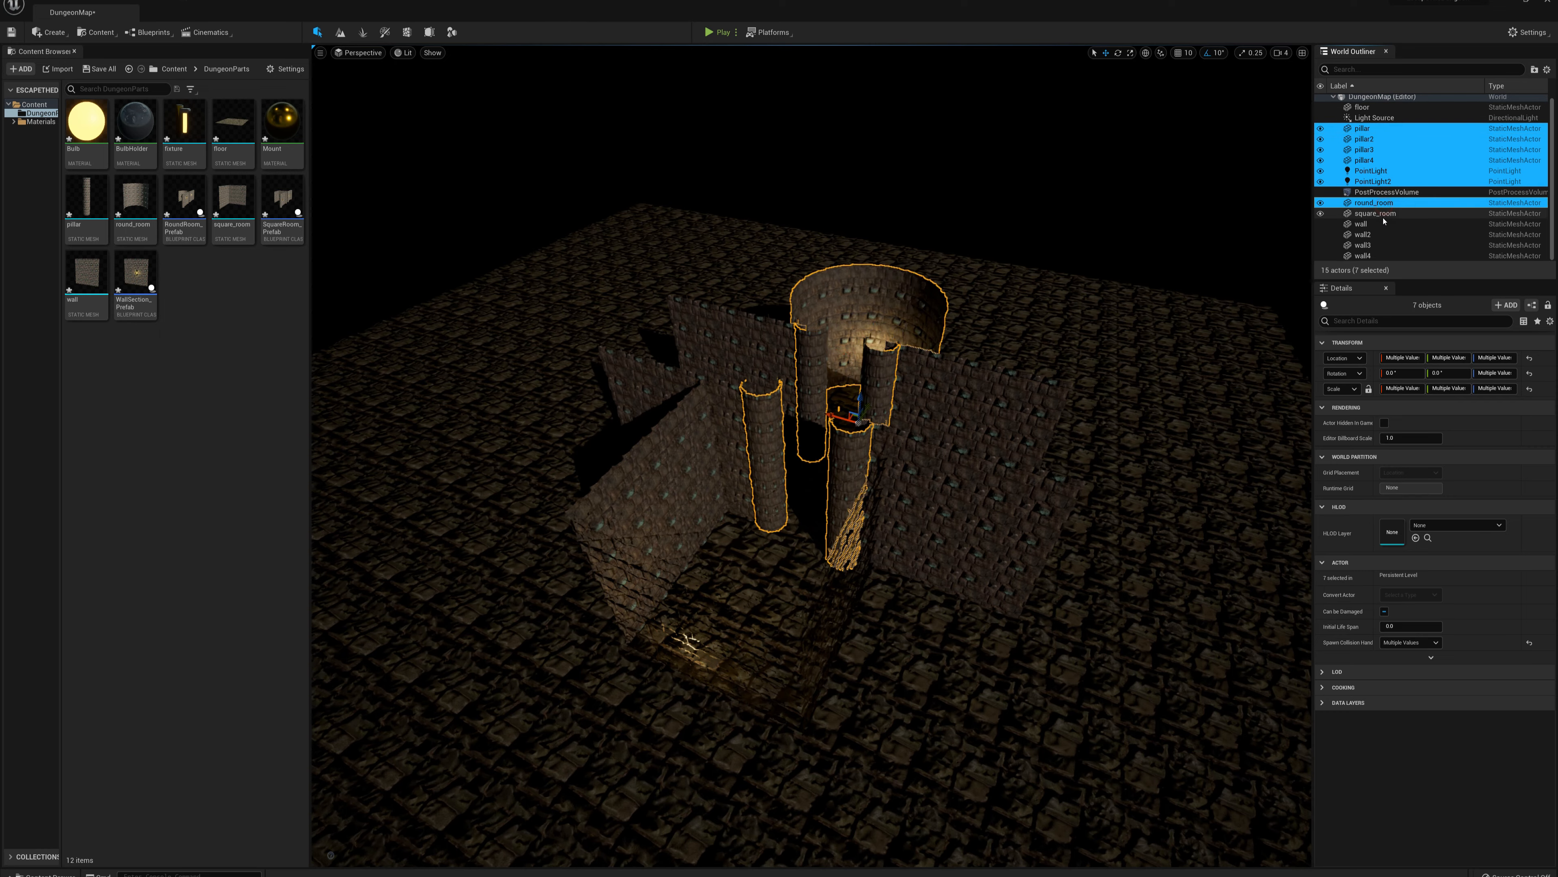
left_click(1385, 213, "ctrl")
left_click(1372, 255, "shift")
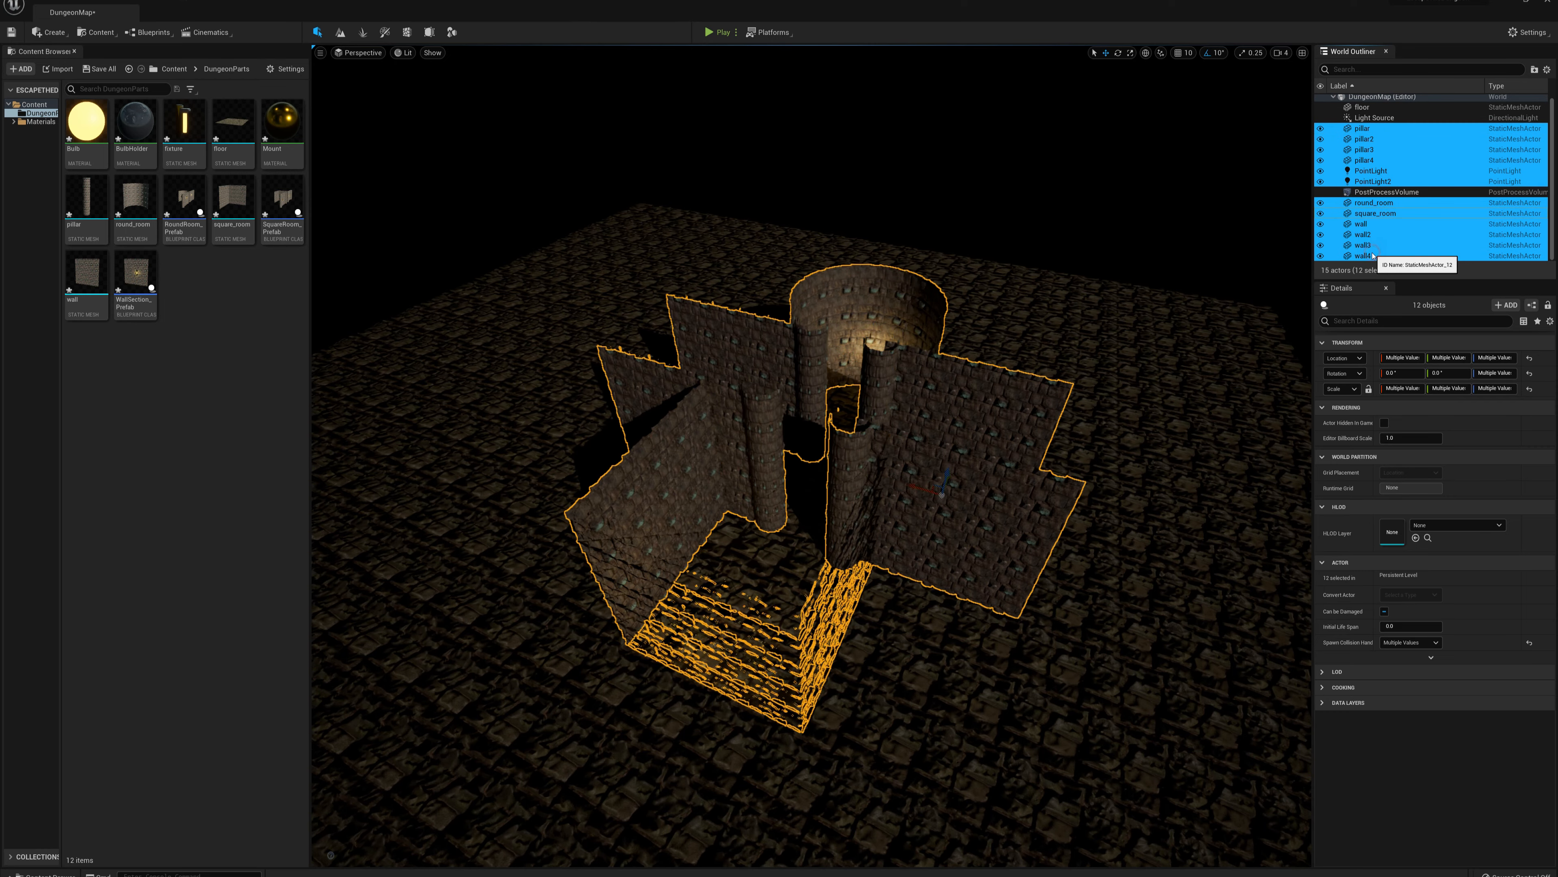
key("Delete")
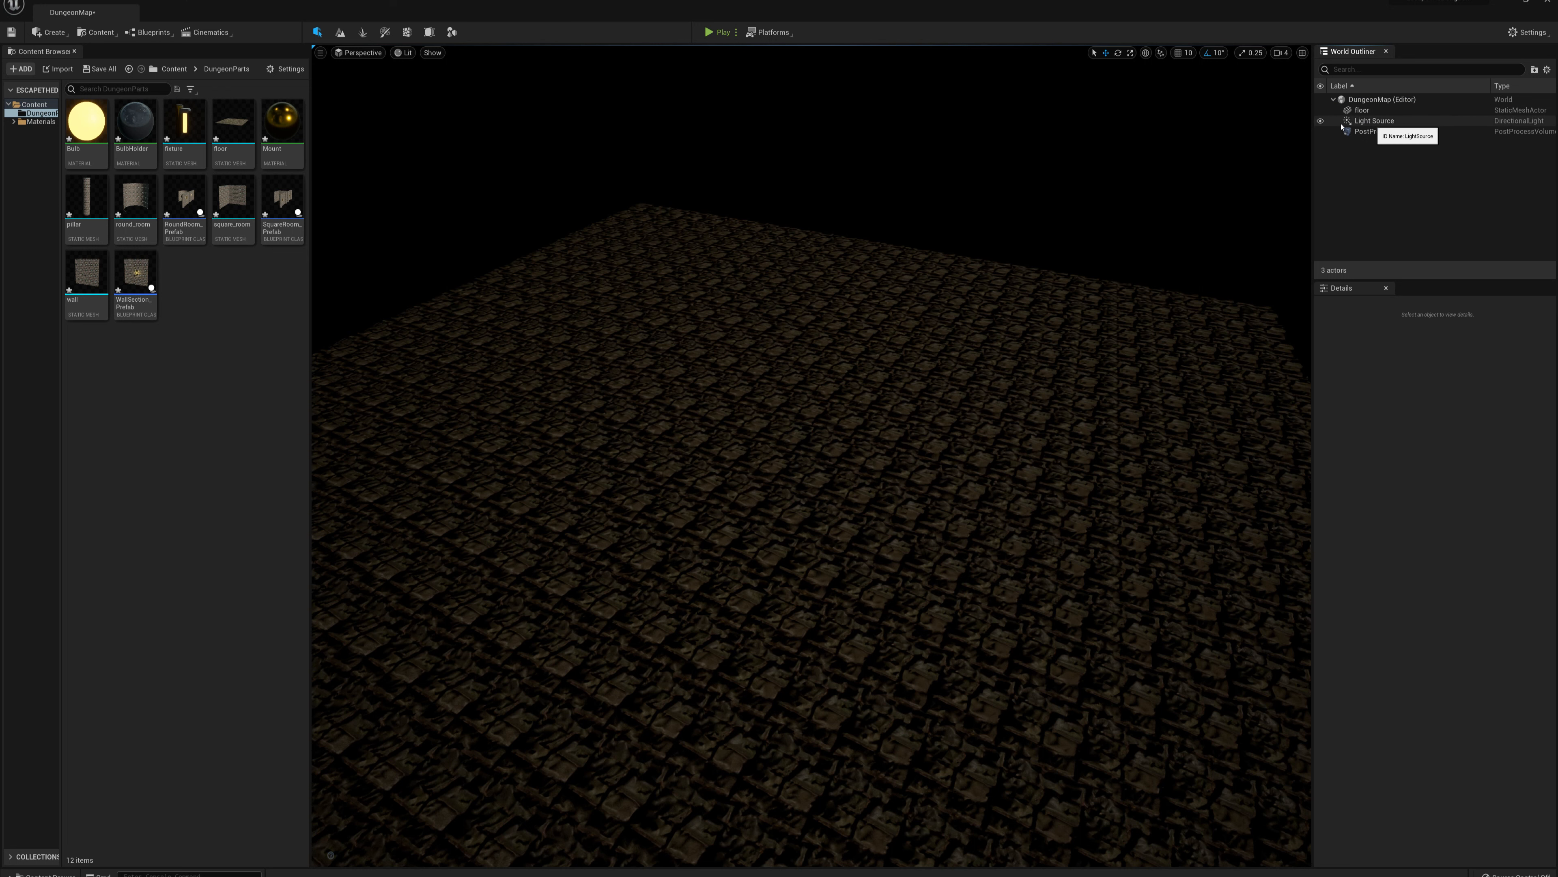
Set the Light Source's intensity to 5 lux.
left_click(1321, 121)
left_click(1321, 121)
left_click(1371, 123)
left_click(1419, 531)
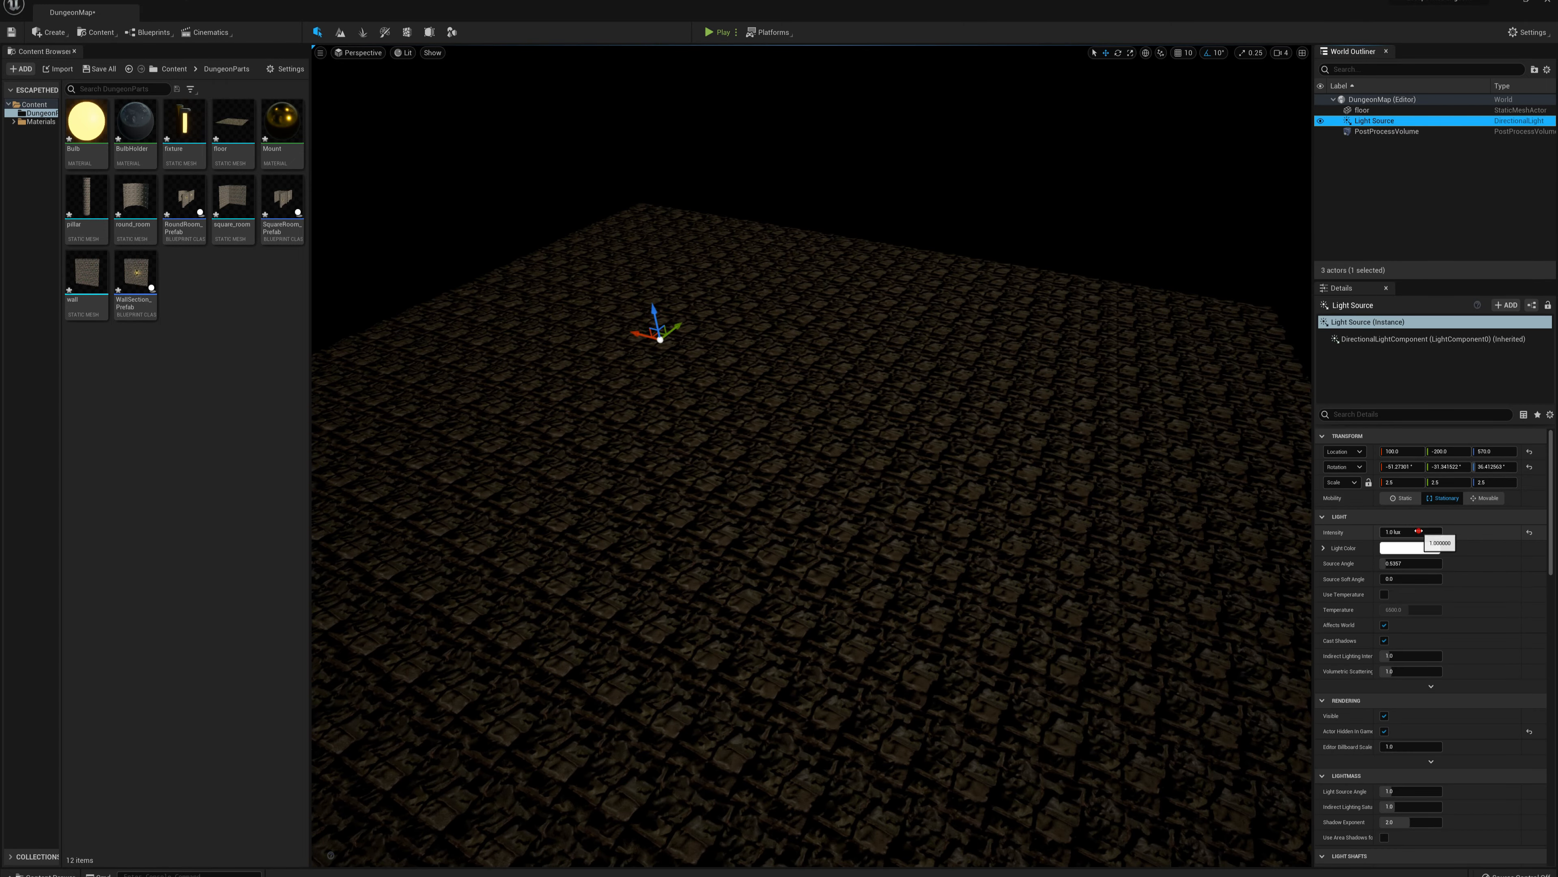
type("5")
key("Return")
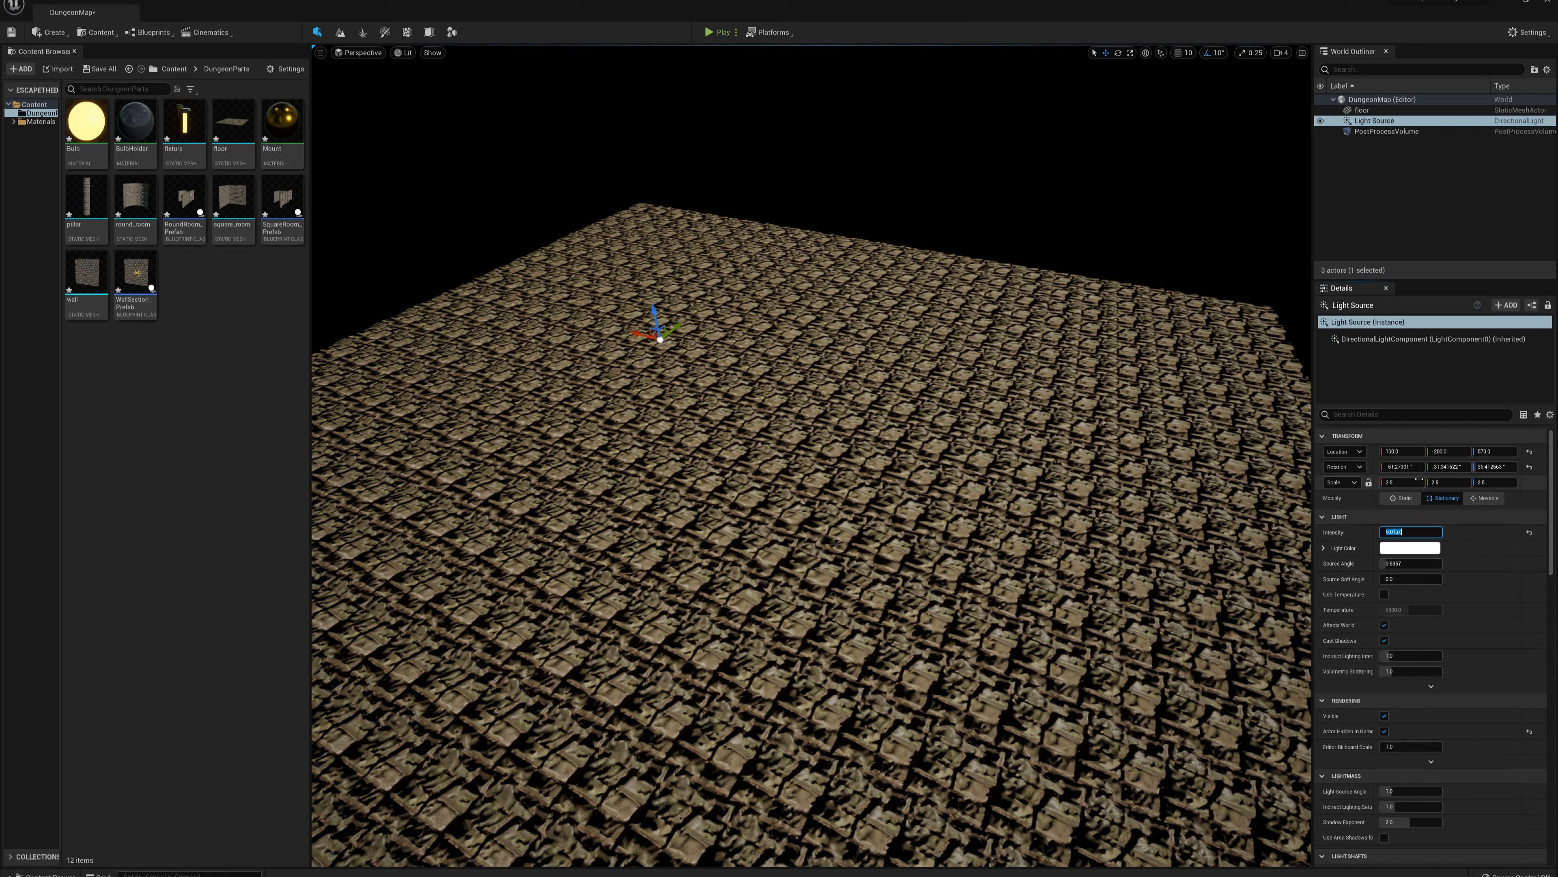
Try setting the Light Source's rotation to 0 on all three axes, and undo those rotation changes.
left_click(1407, 468)
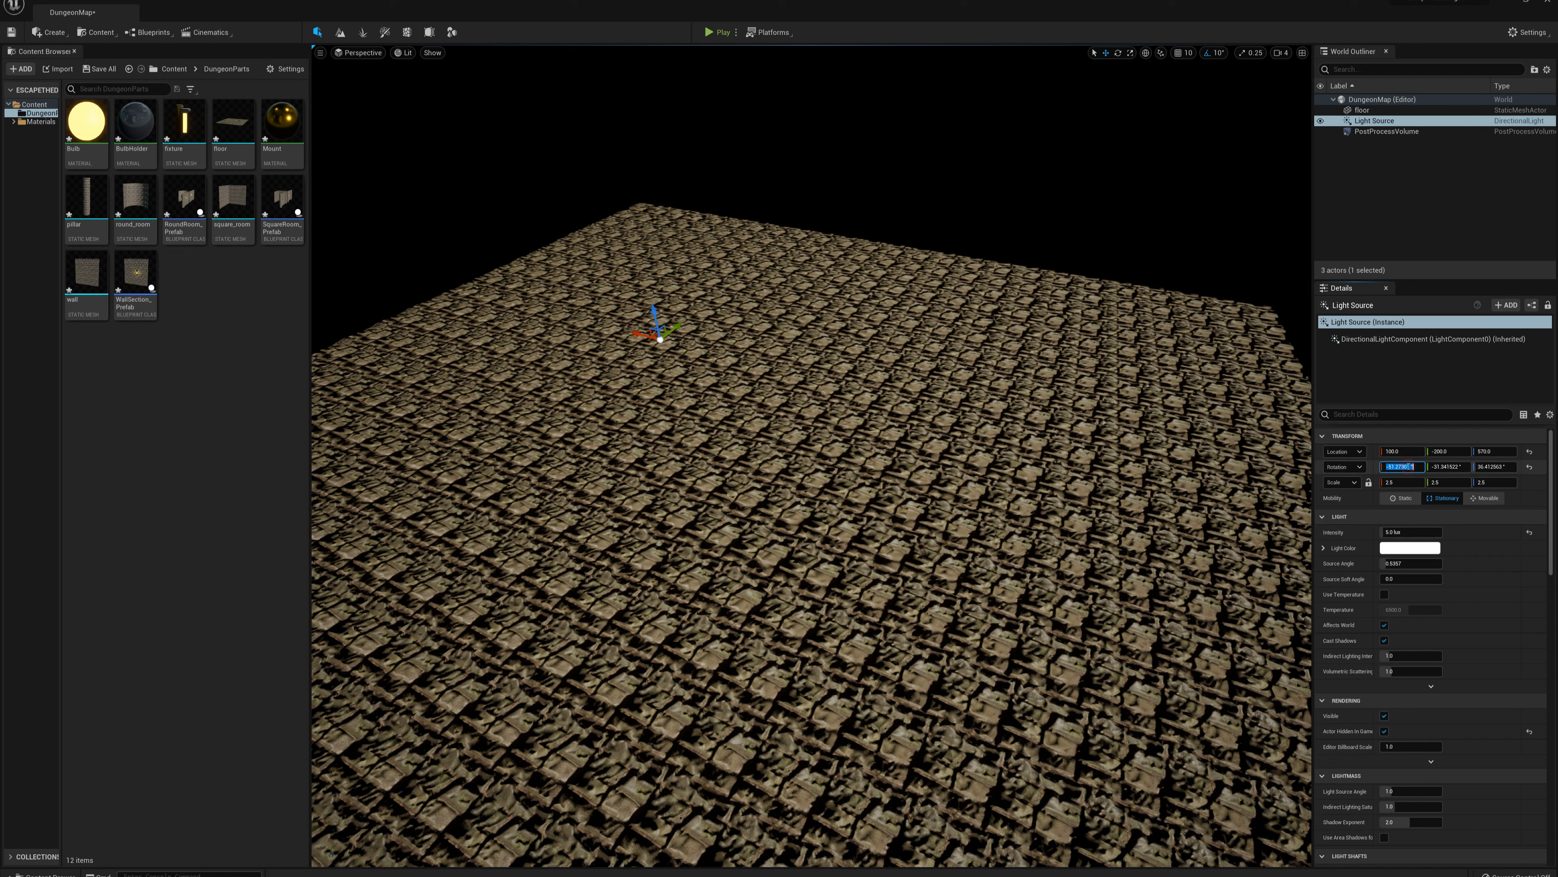
type("0")
key("Tab")
type("0")
key("Tab")
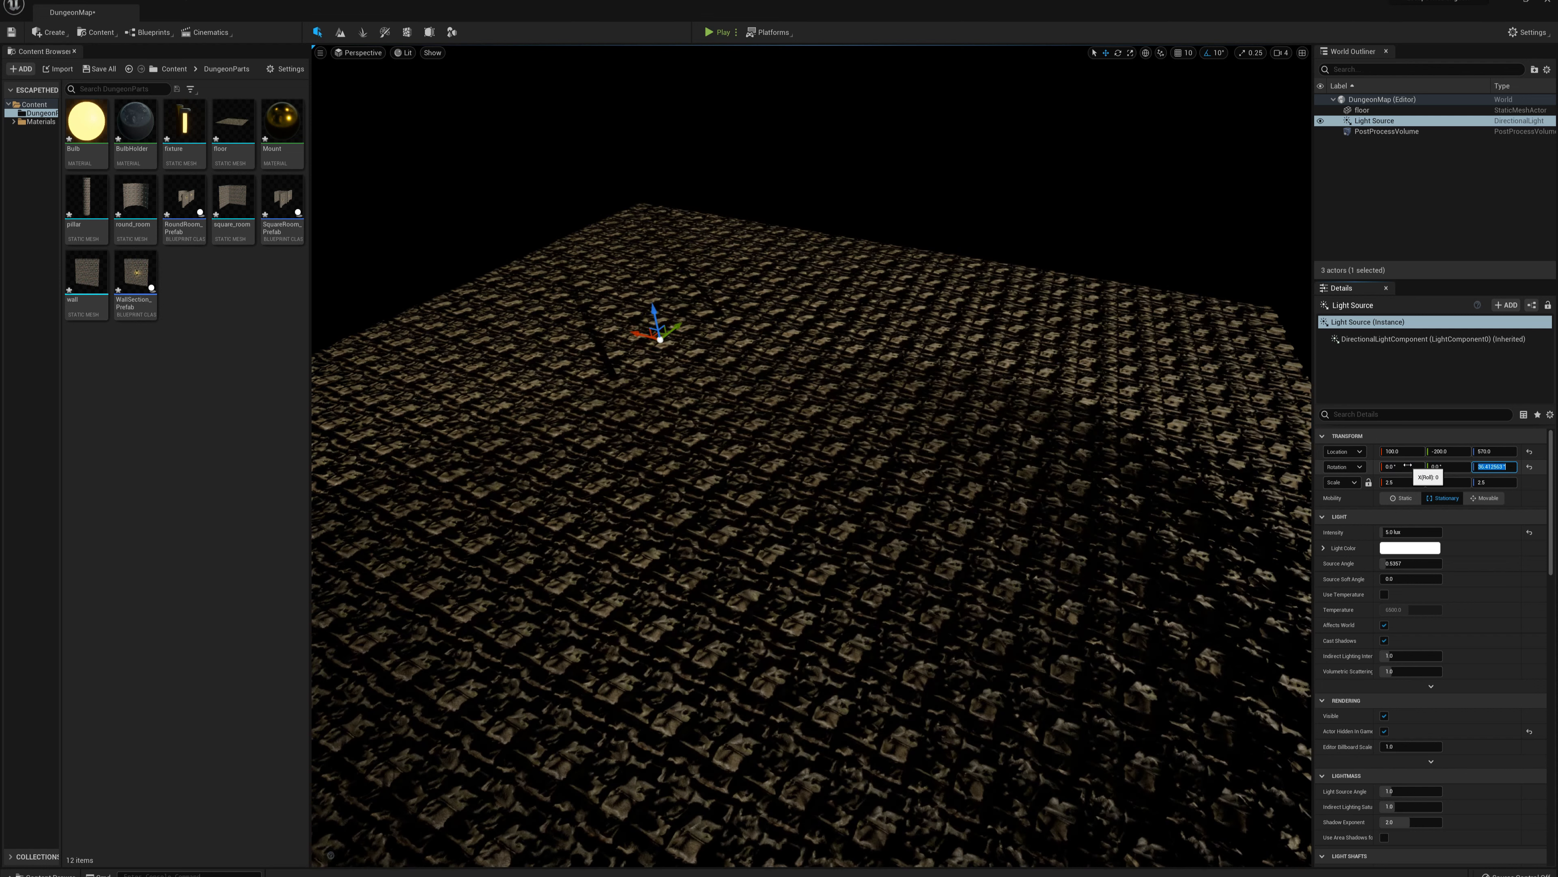
type("00")
key("Return")
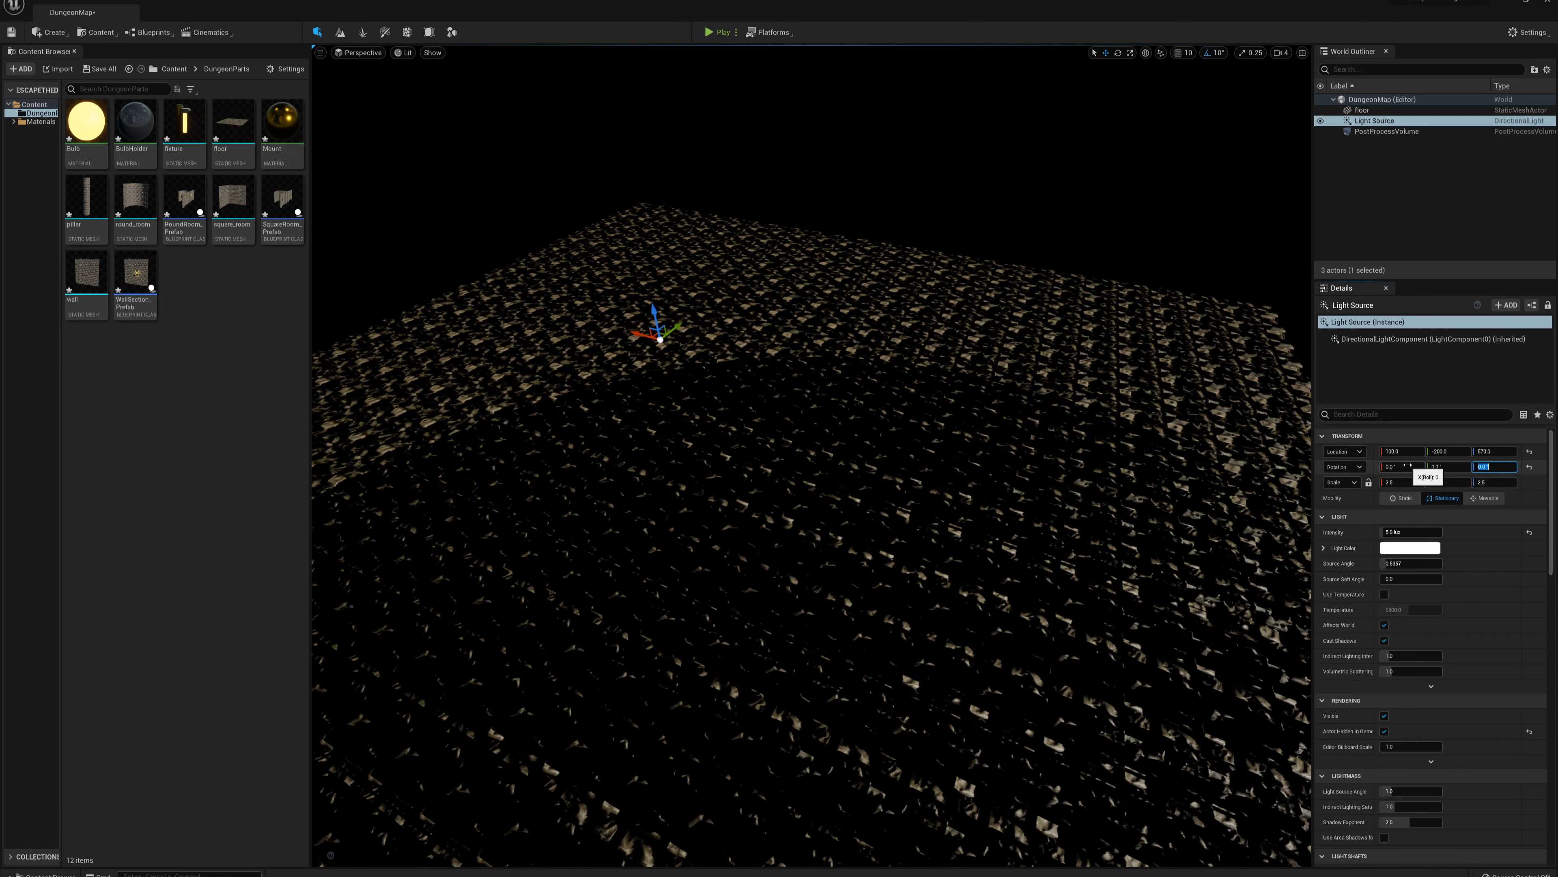
right_click_drag(921, 467, 887, 436)
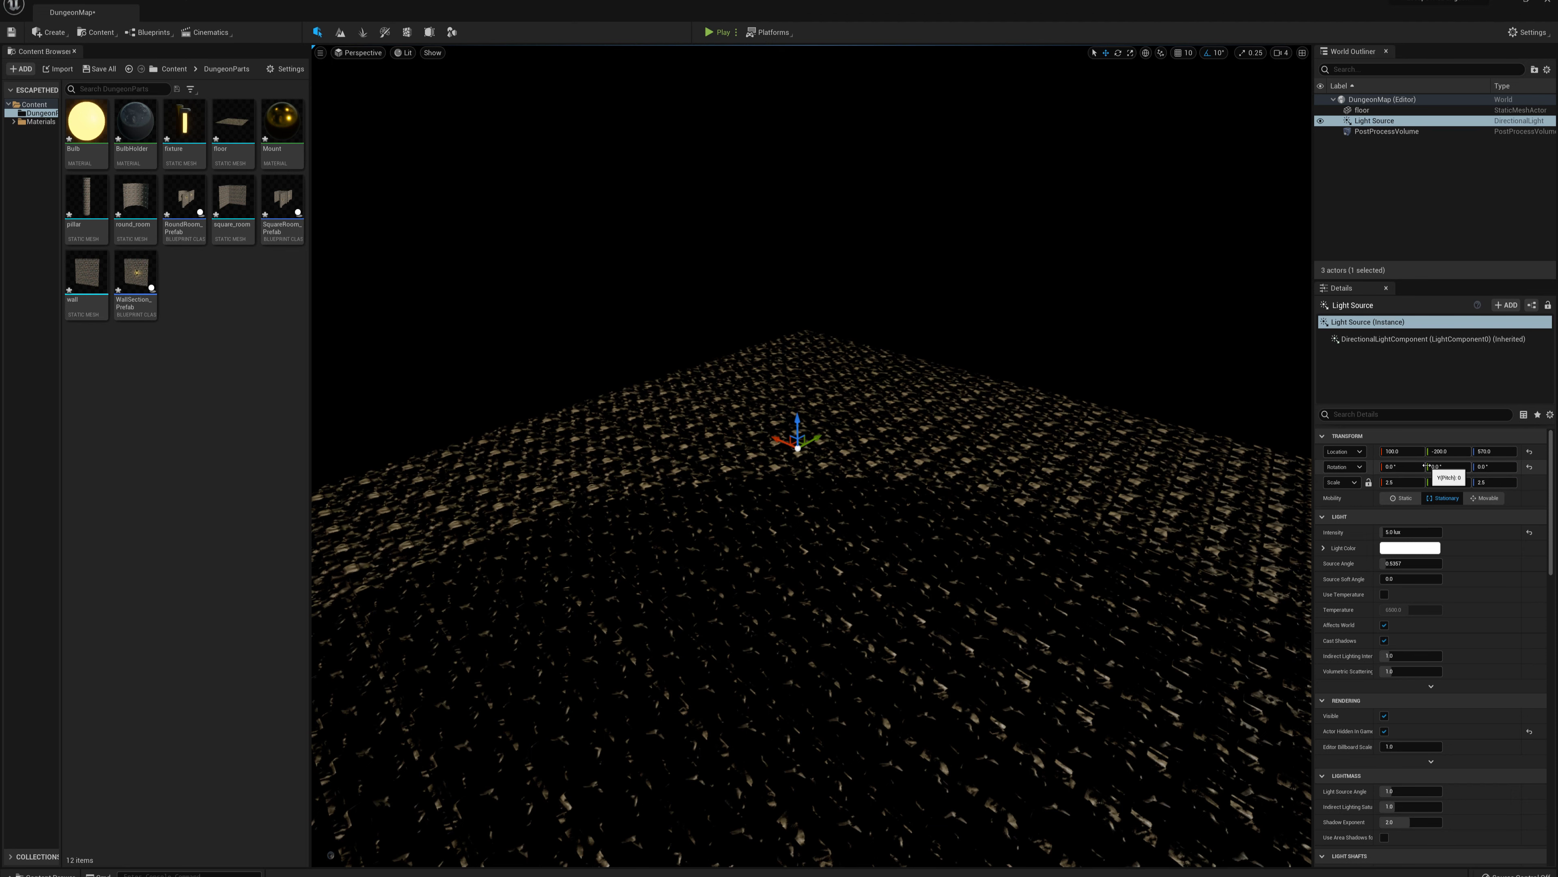
key("ctrl+z")
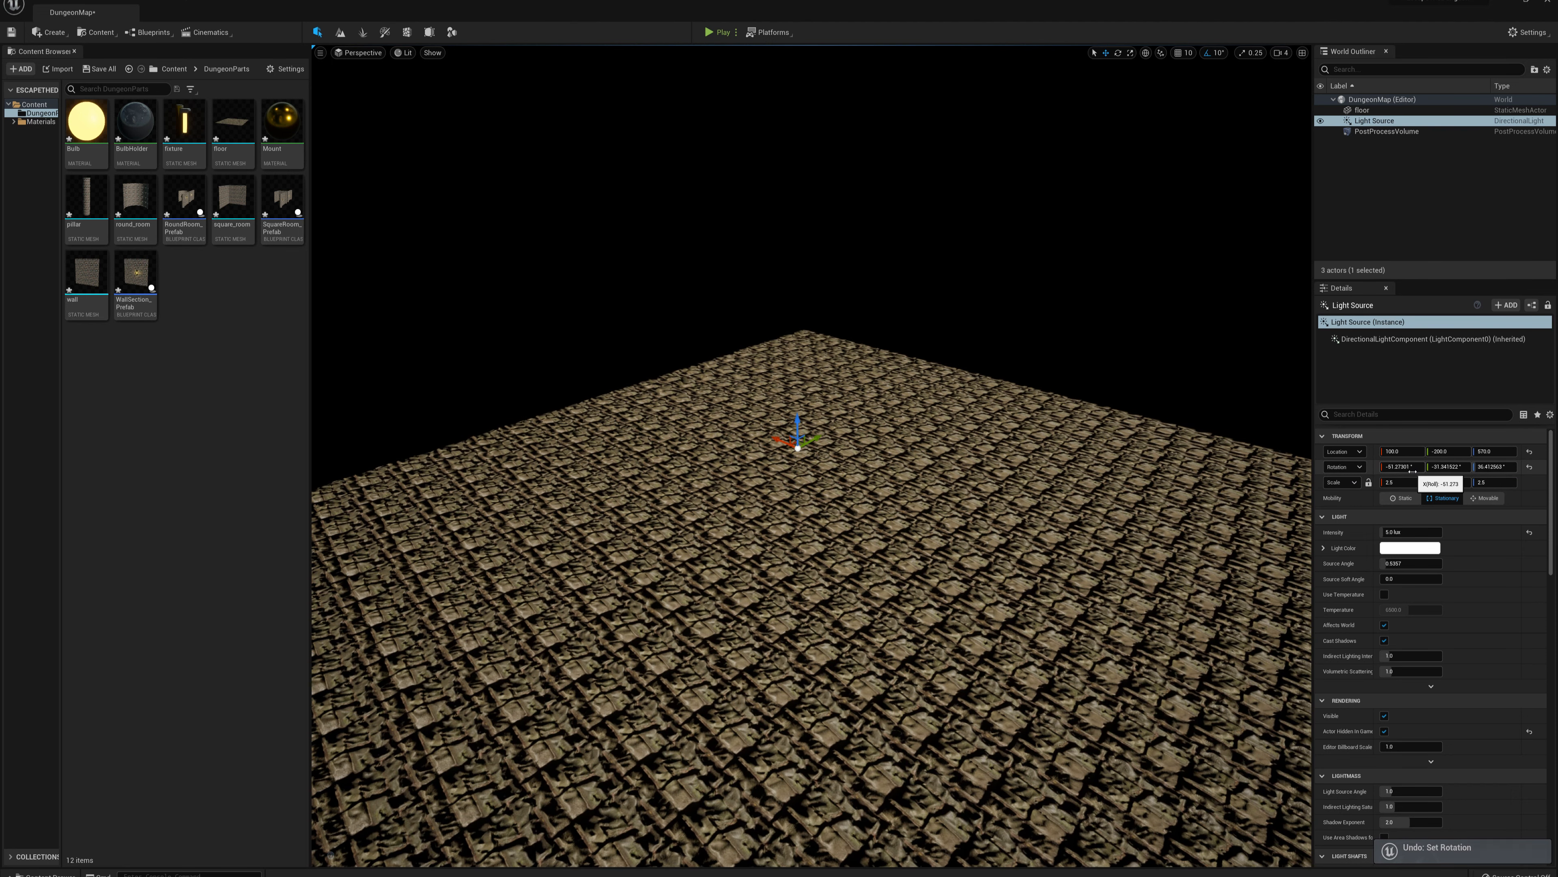
Rotate the Light Source about 70 degrees around the Y axis.
key("e")
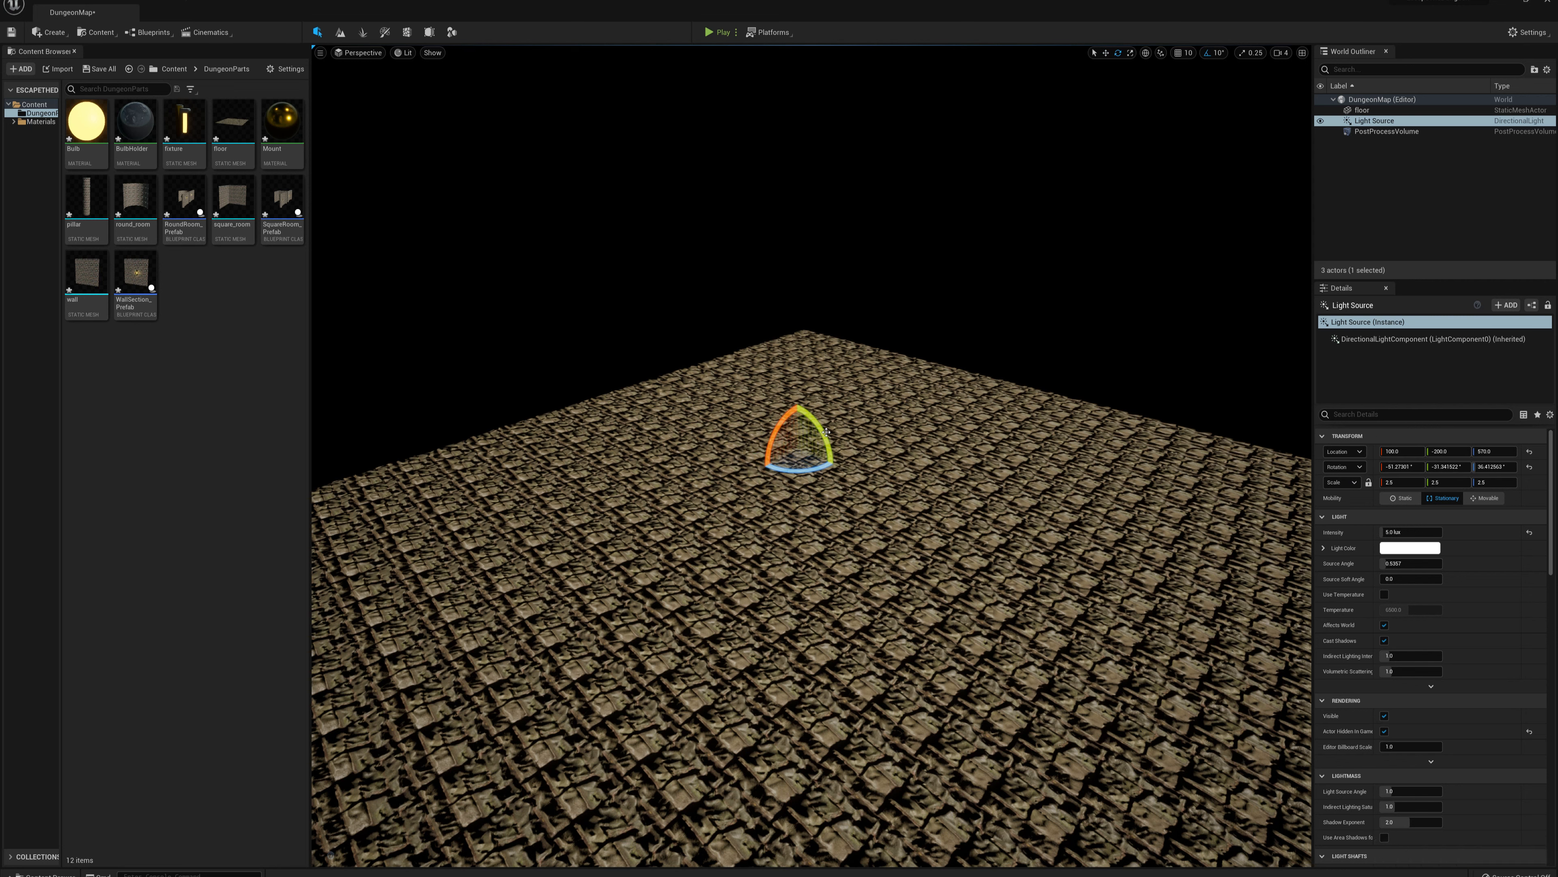
left_click_drag(826, 431, 819, 502)
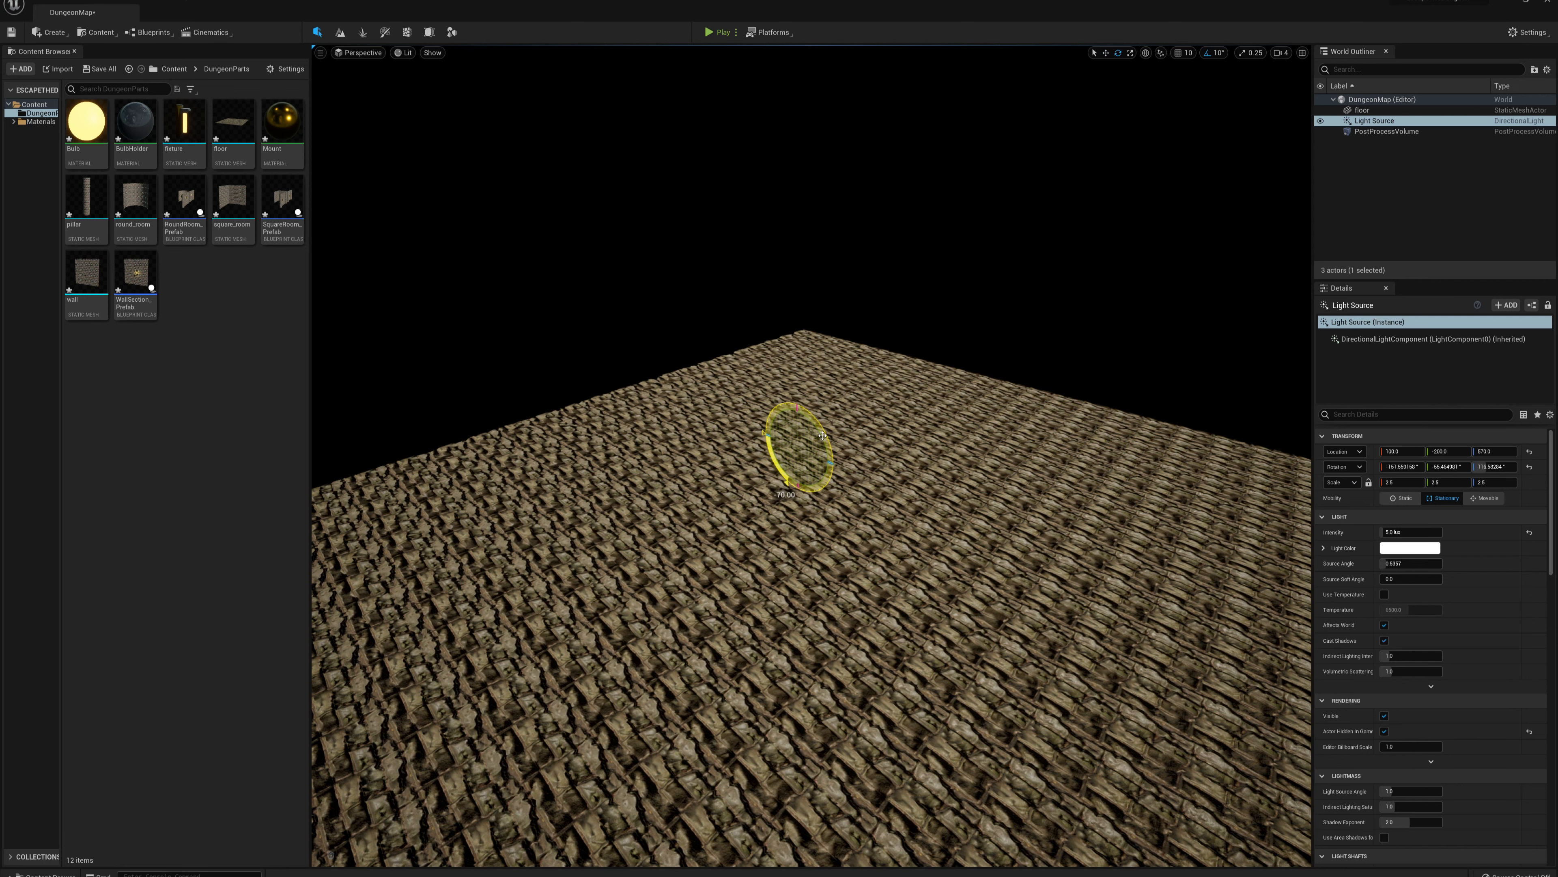
left_click_drag(823, 435, 822, 435)
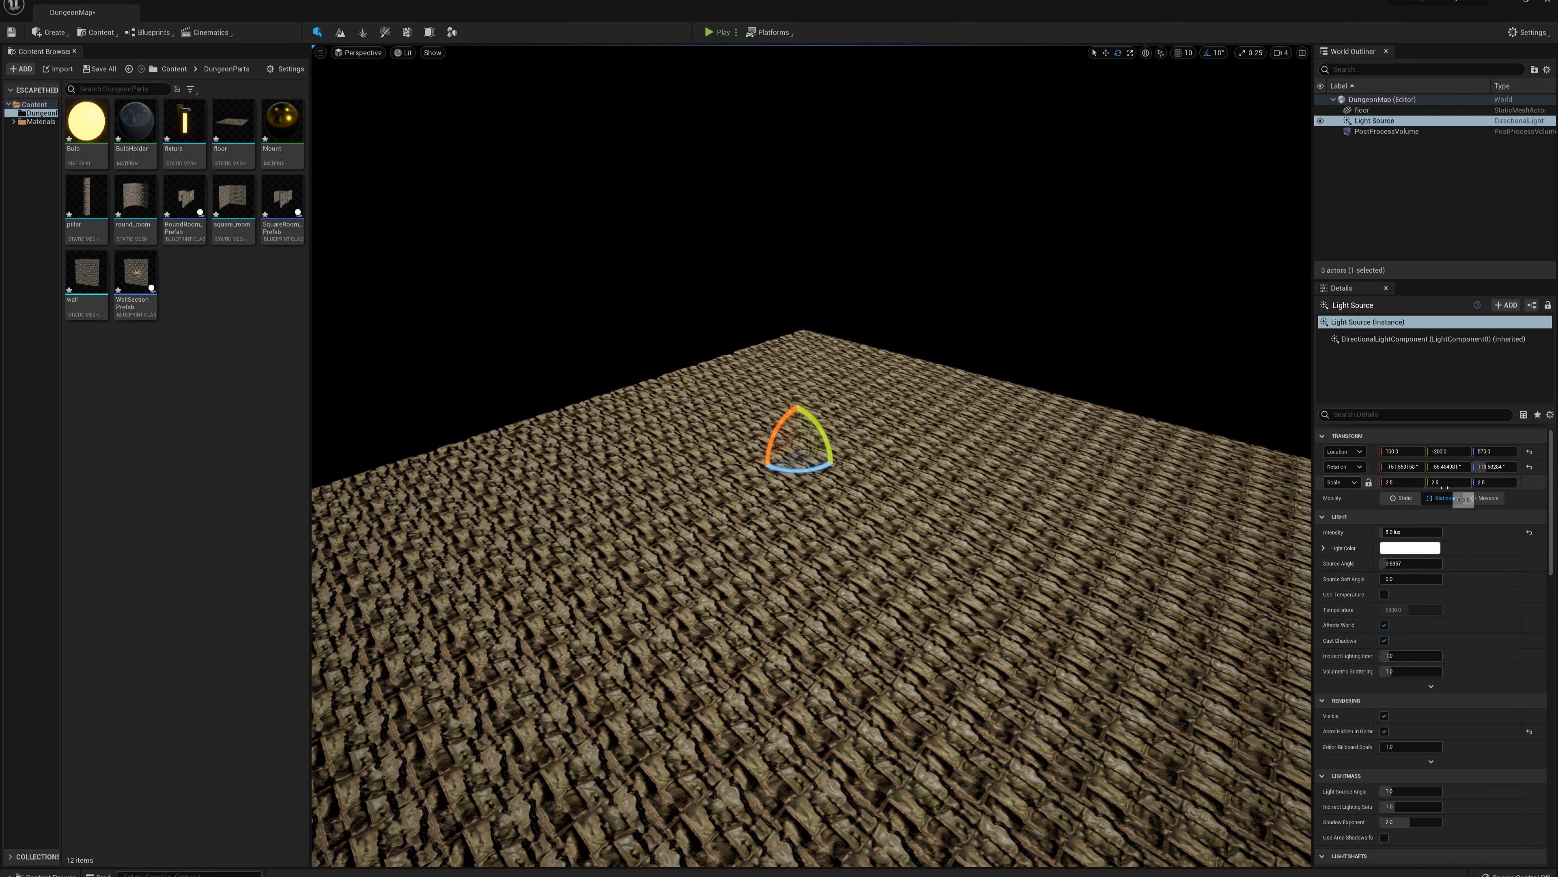
Place RoundRoom_Prefab near the far corner of the floor, rotated 90 degrees around Z.
right_click_drag(1063, 491, 1131, 493)
left_click_drag(185, 196, 822, 430)
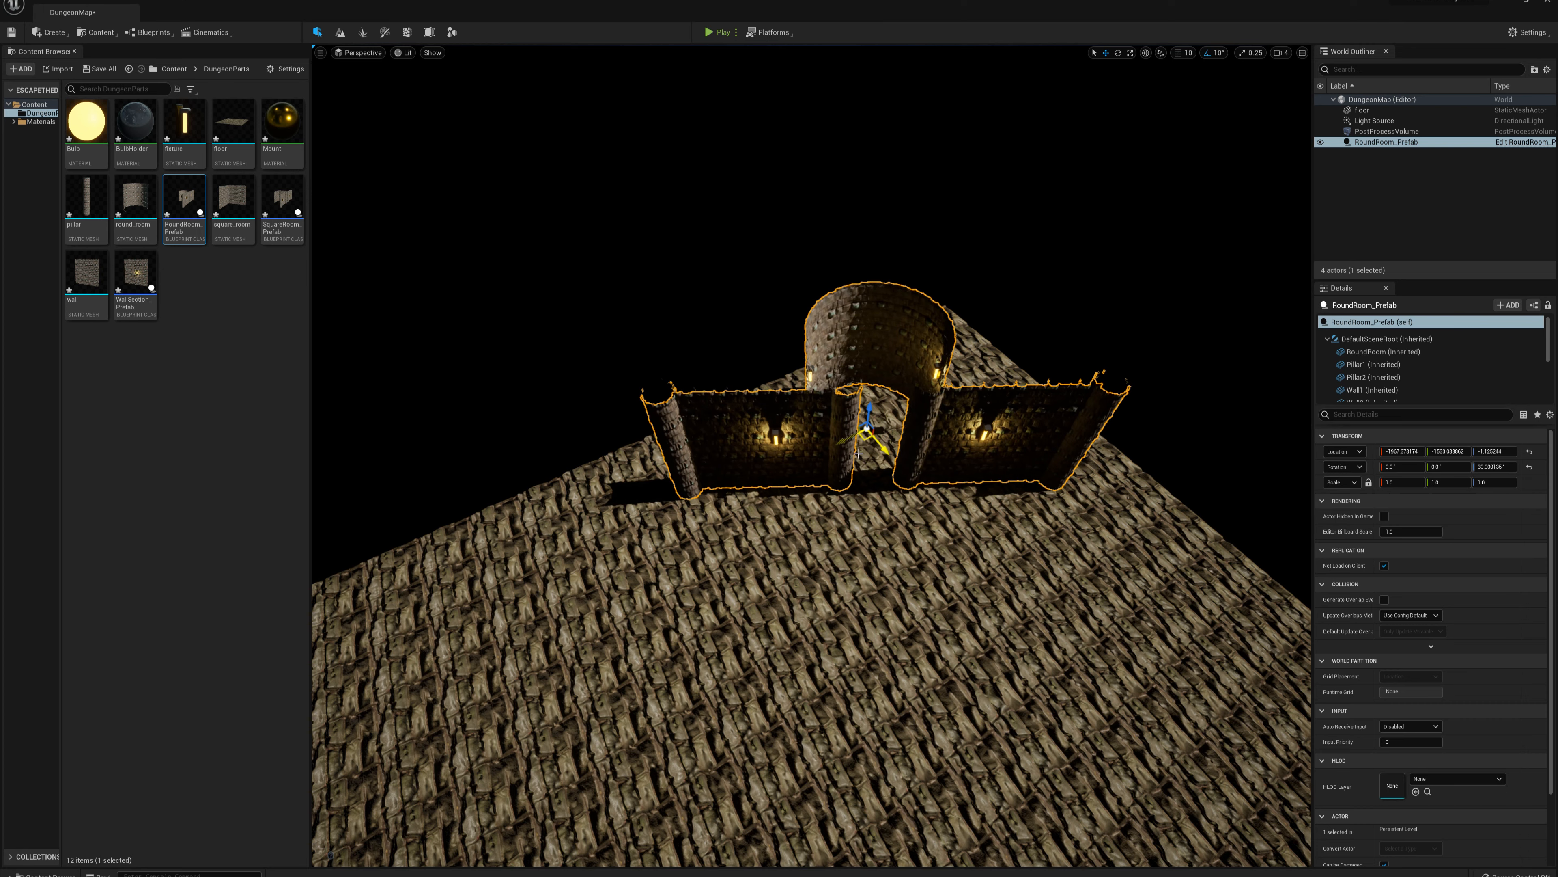
Place WallSection_Prefab on the floor beside the round room prefab and rotate it 90 degrees around Z.
right_click_drag(810, 467, 663, 466)
right_click_drag(598, 396, 598, 397)
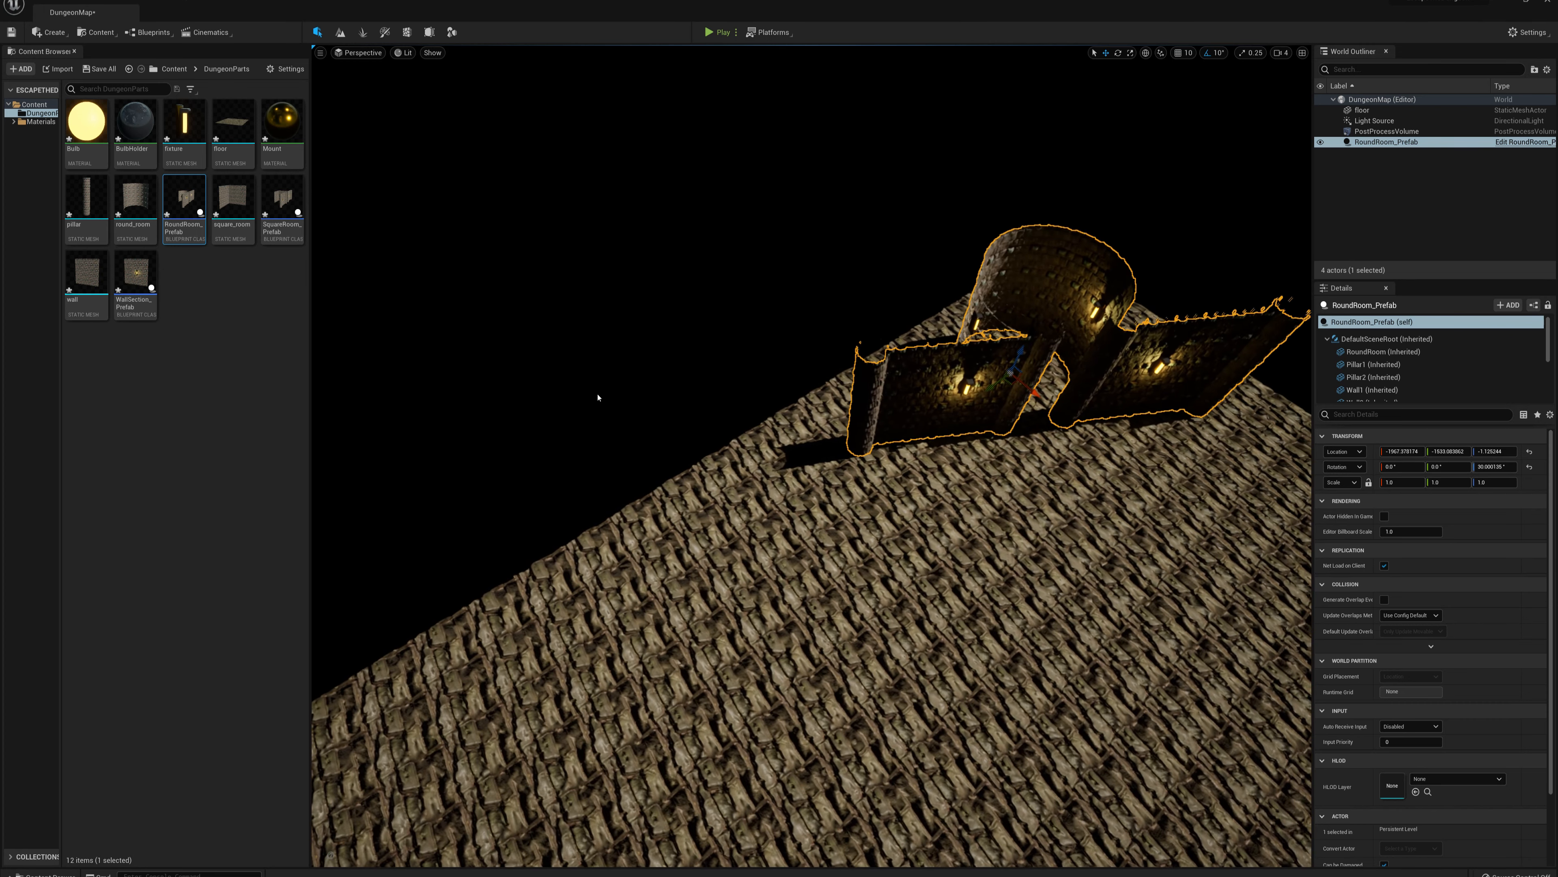
left_click_drag(136, 273, 792, 498)
key("e")
right_click_drag(844, 545, 844, 545)
Move WallSection_Prefab against the outer pillar of RoundRoom_Prefab so the two pieces join at the corner.
key("w")
left_click_drag(875, 587, 872, 566)
right_click_drag(871, 566, 871, 566)
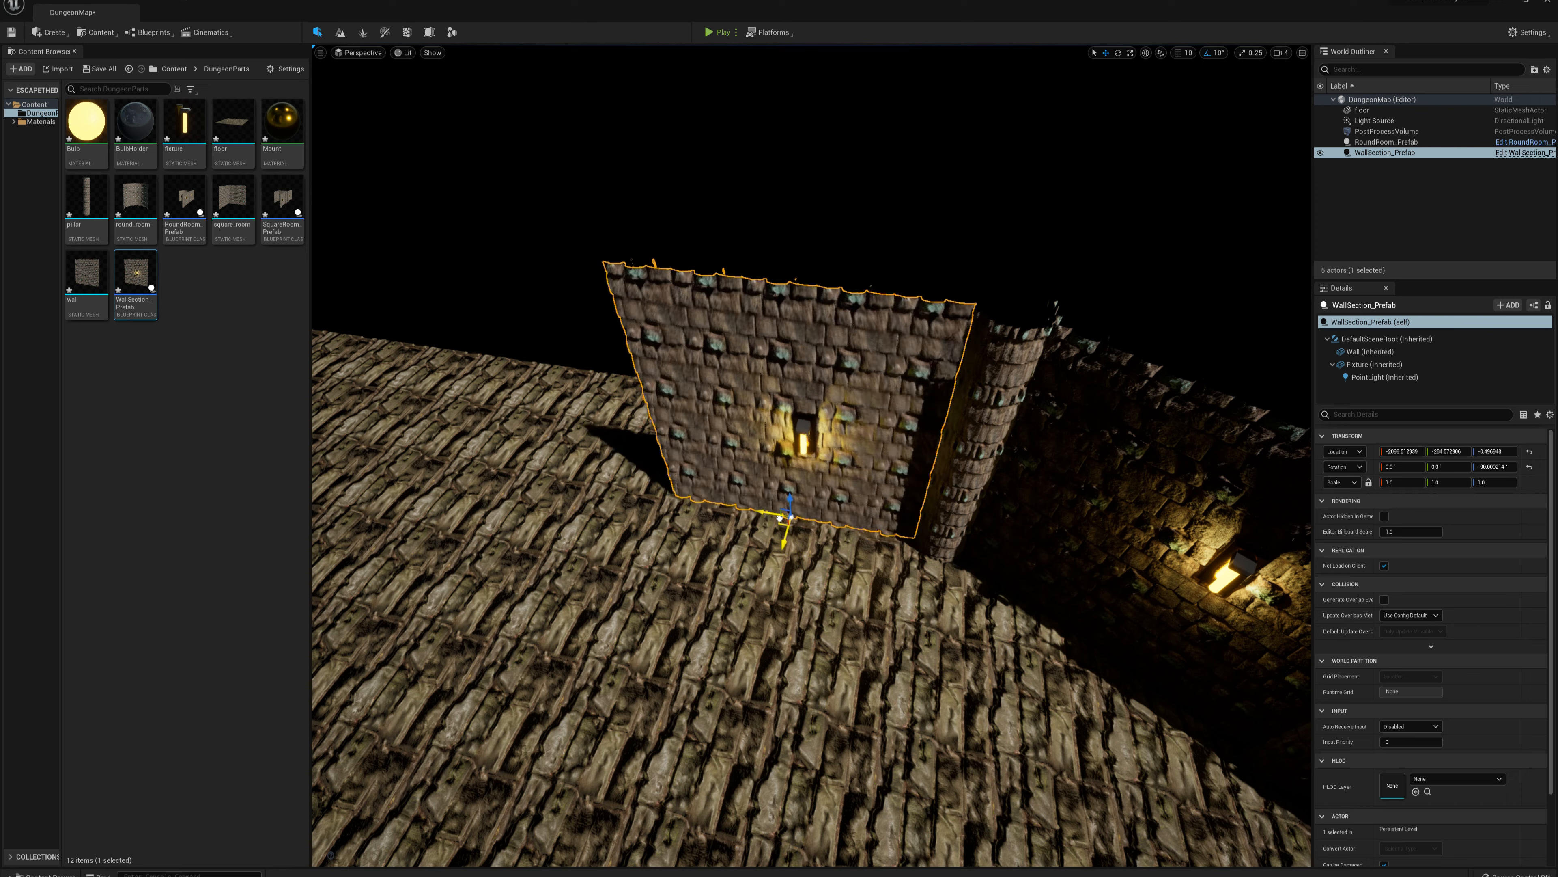
left_click_drag(788, 533, 787, 525)
right_click_drag(788, 525, 787, 526)
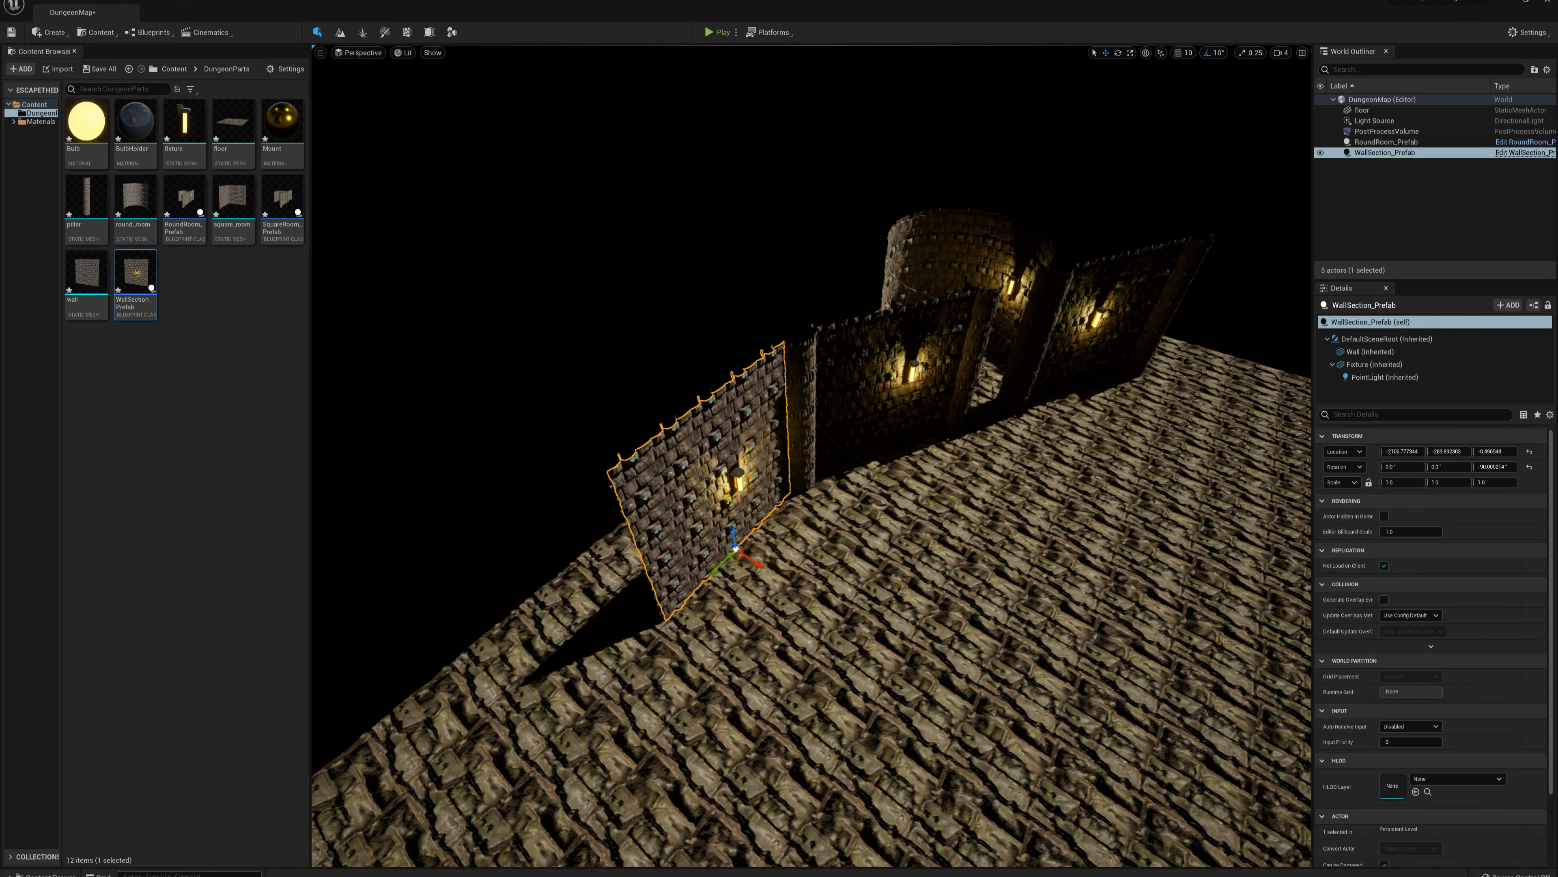
Inspect the assembled dungeon, run a play test to check its lighting, and end the test.
right_click_drag(904, 586, 904, 586)
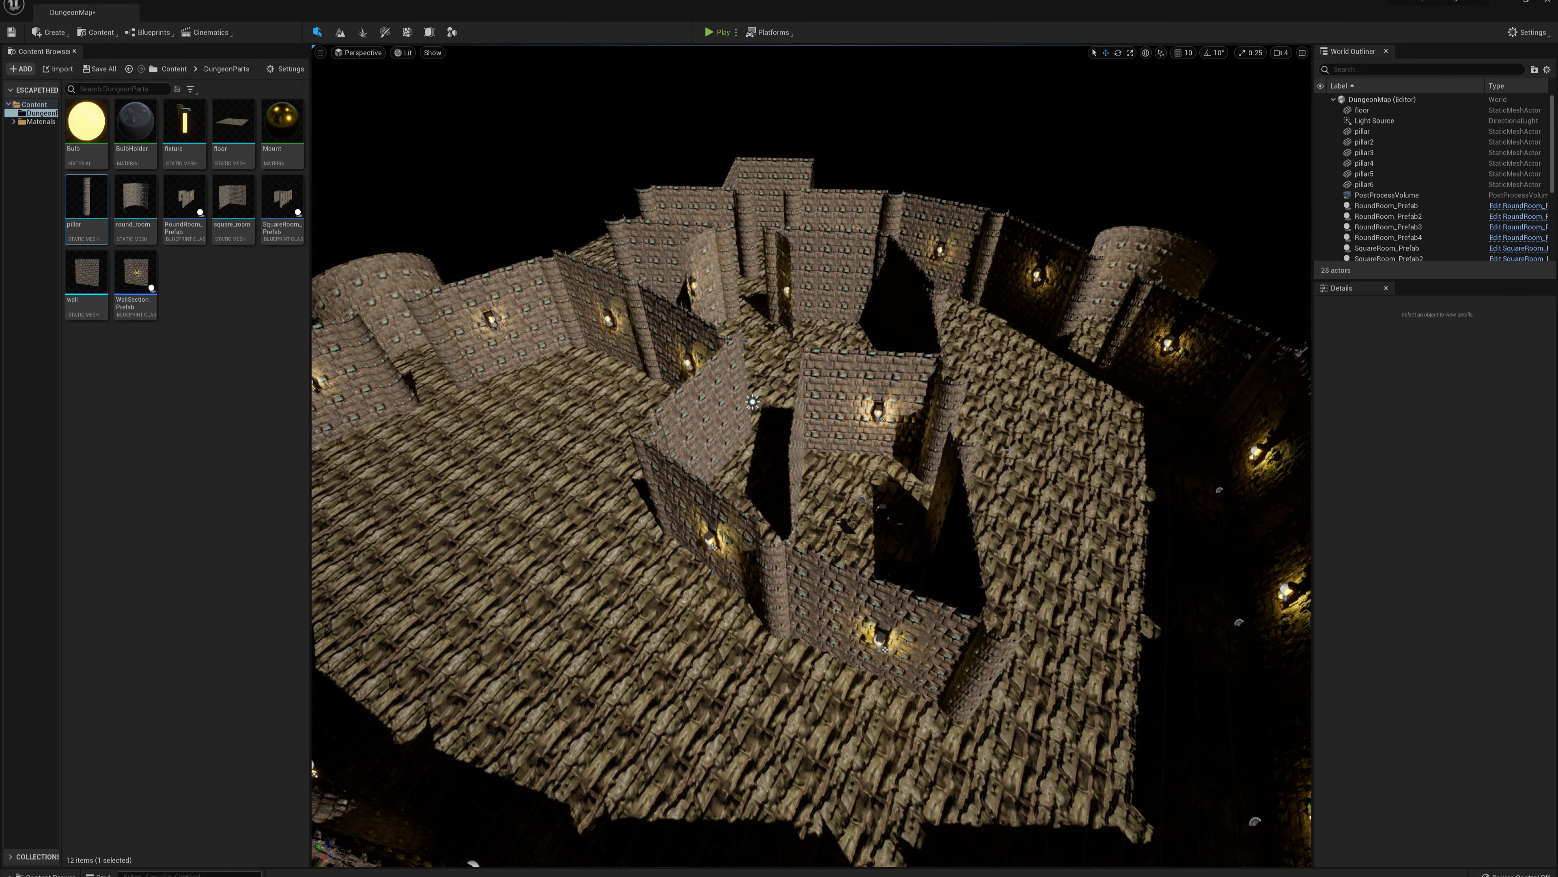
right_click_drag(803, 694, 803, 693)
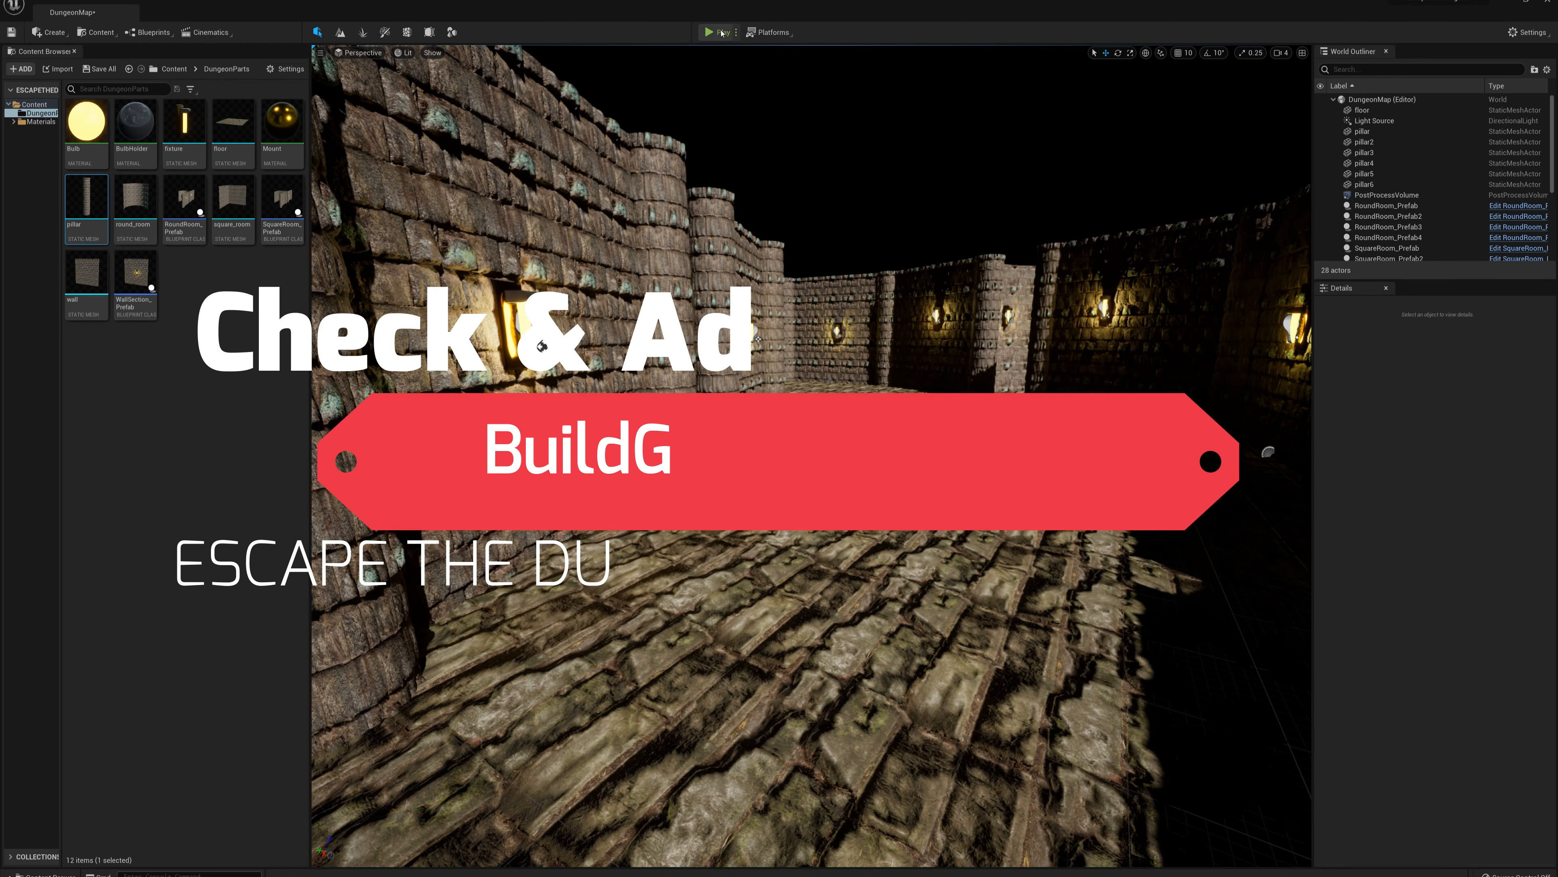
left_click(722, 33)
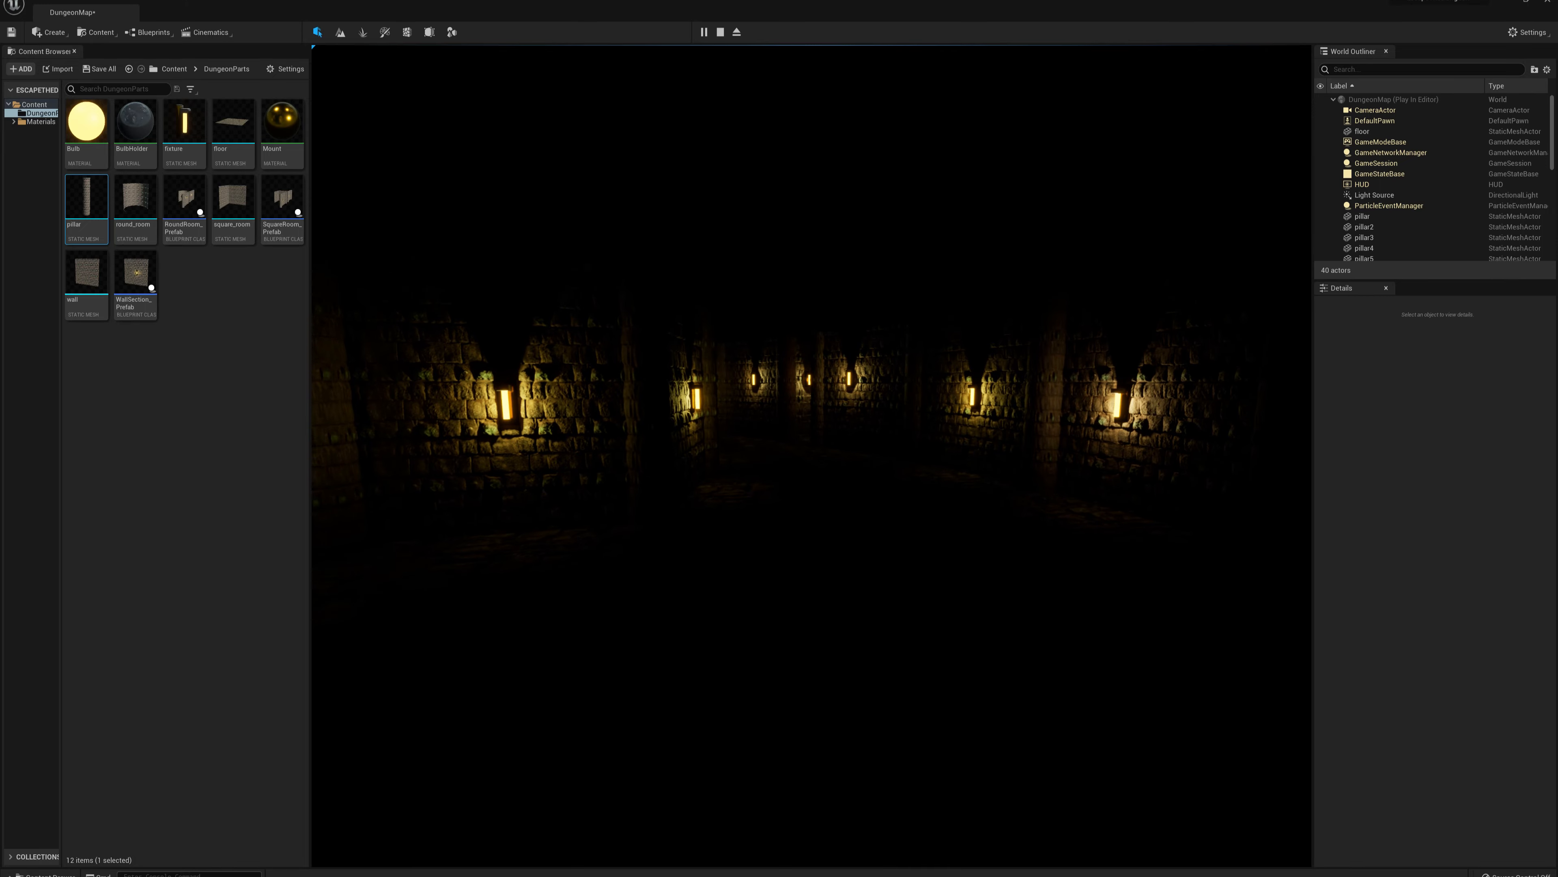
key("Escape")
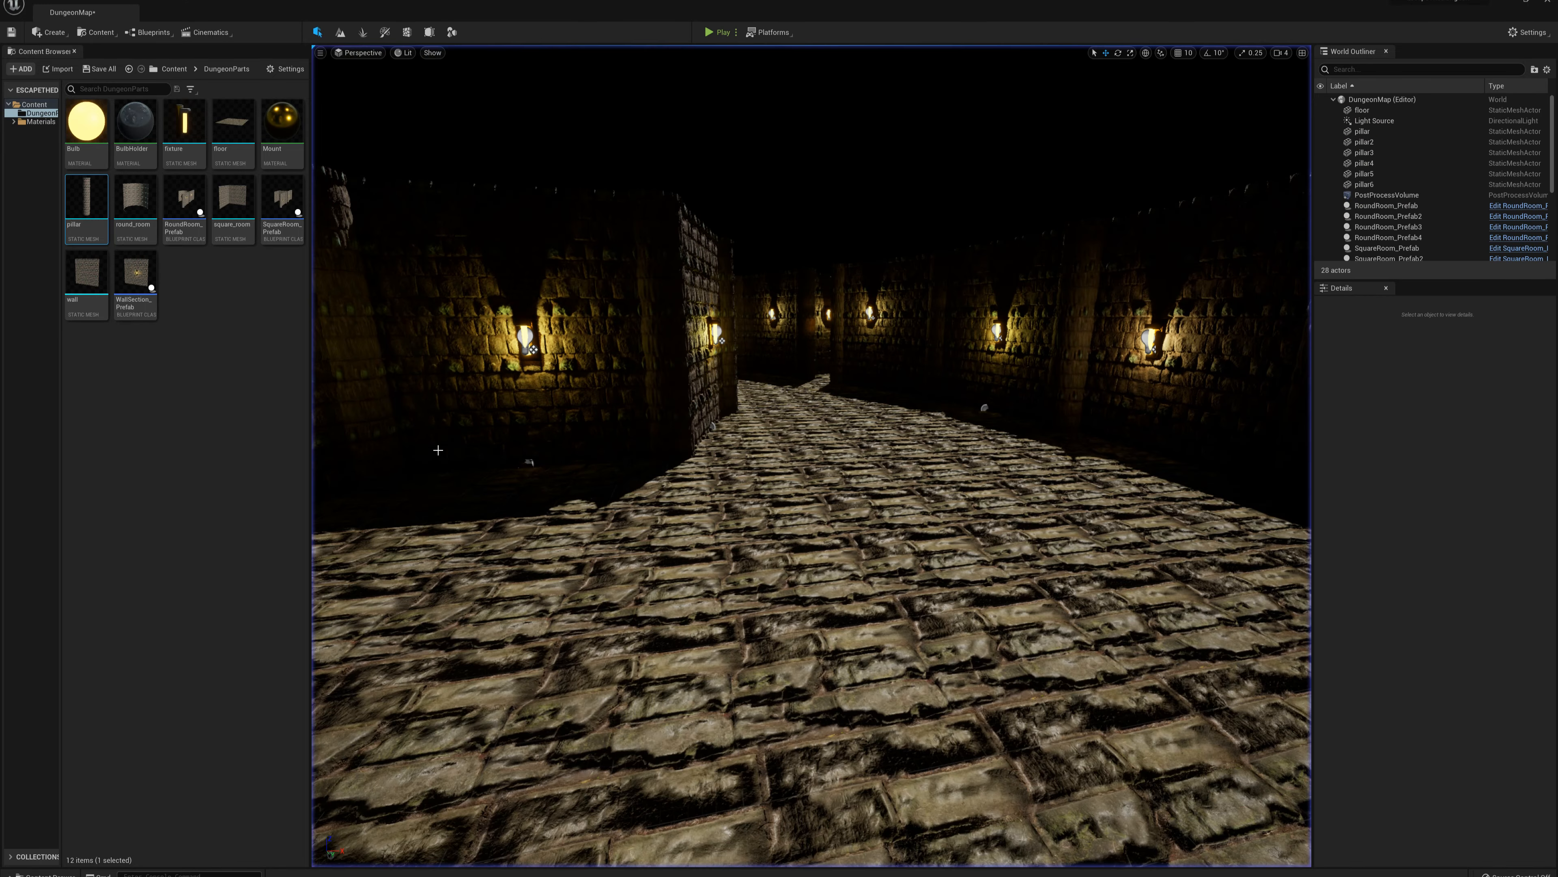
Set the PostProcessVolume's exposure Max Brightness to 2 and play-test the level.
left_click(1386, 194)
left_click(1363, 414)
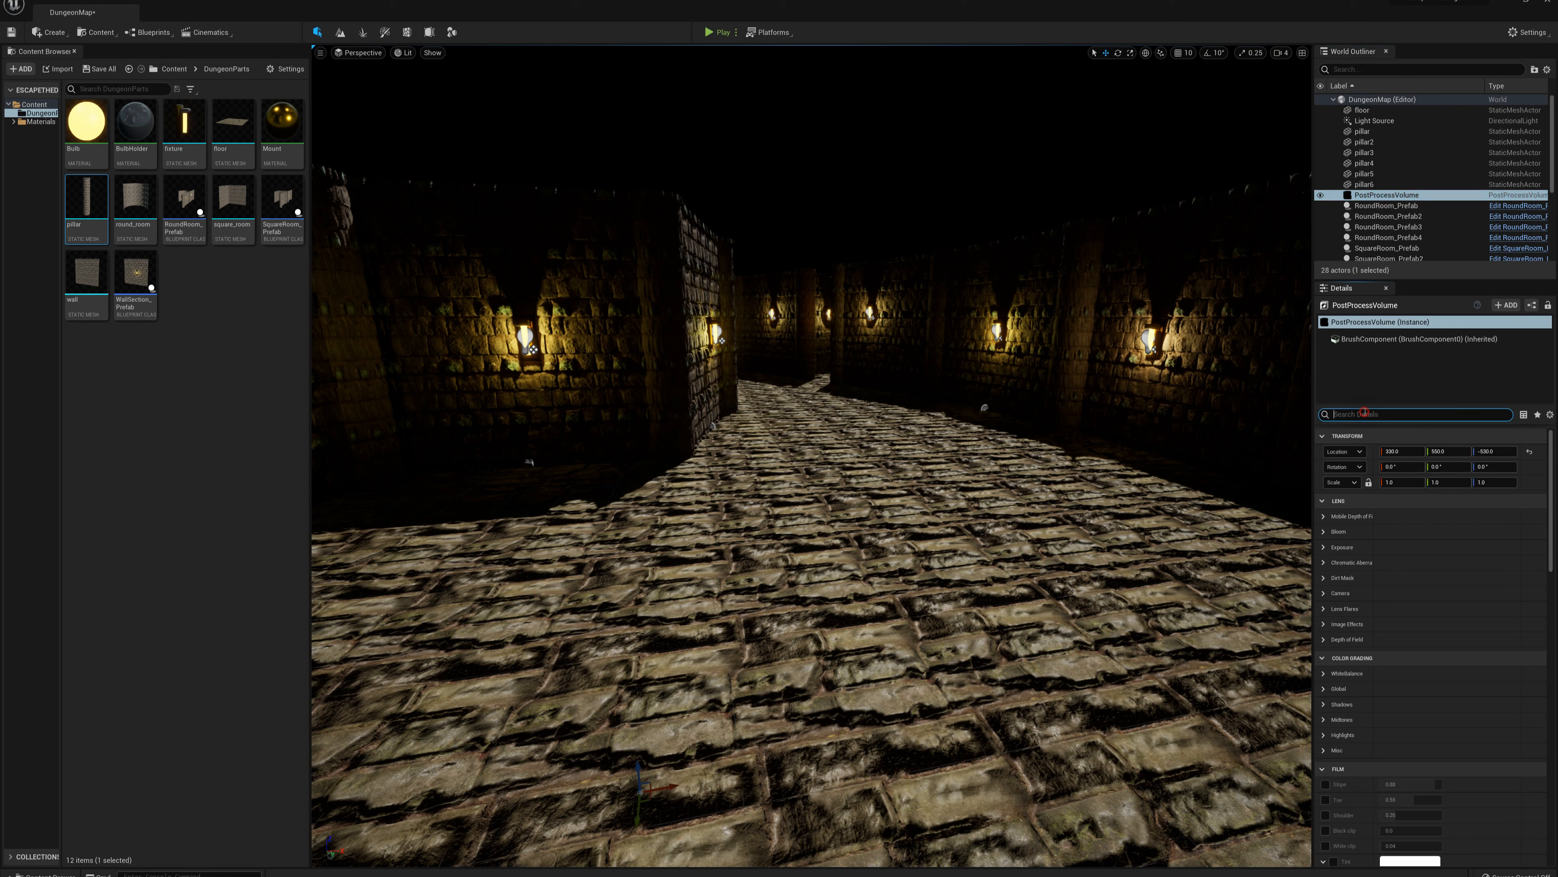
type("bright")
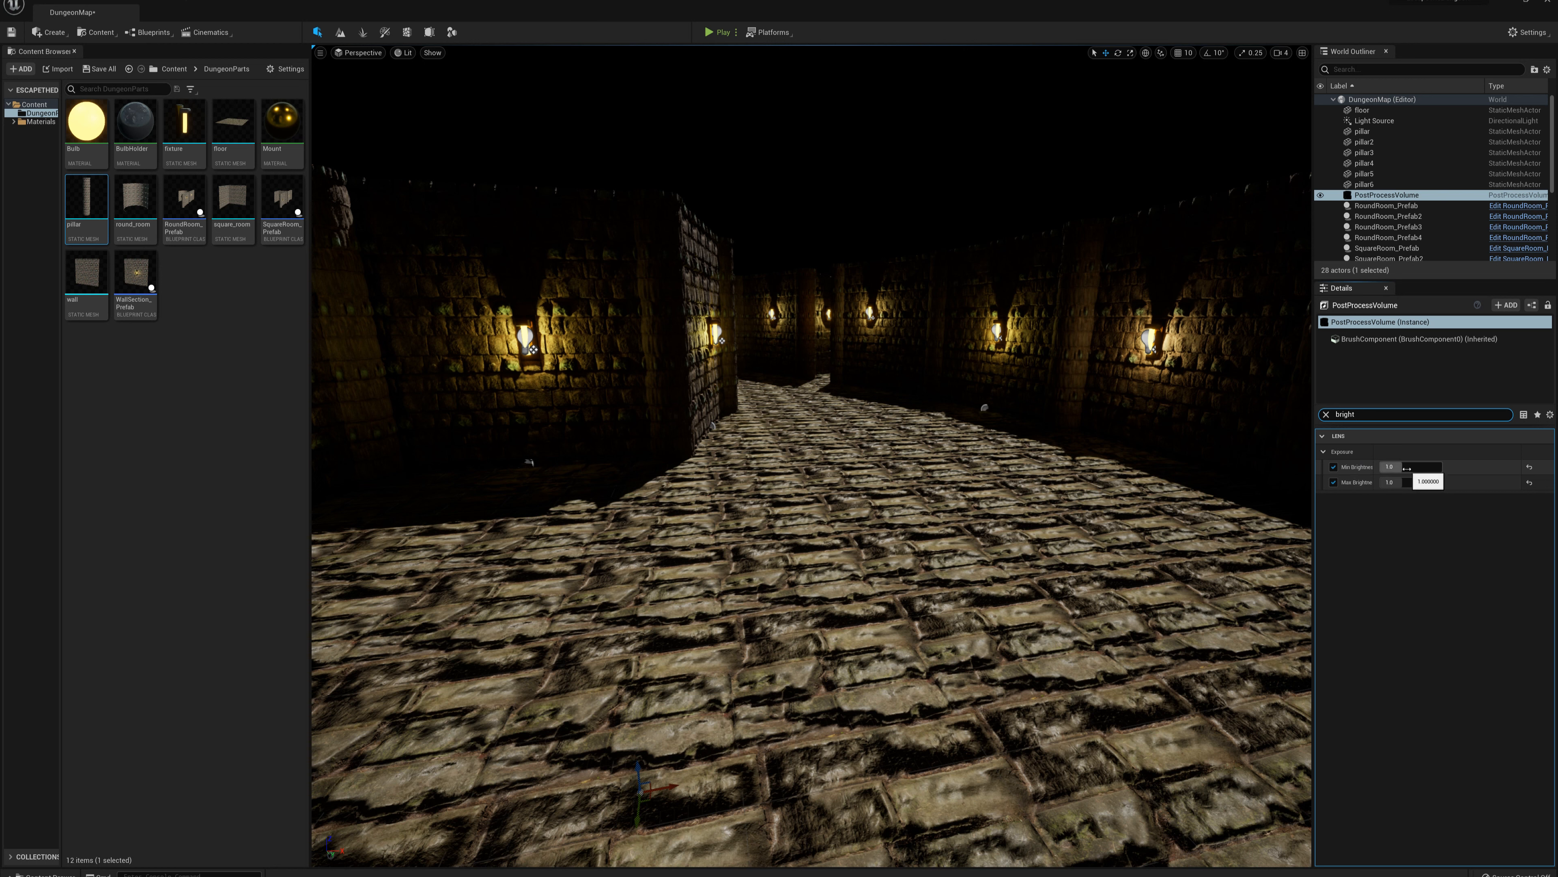
left_click(1408, 481)
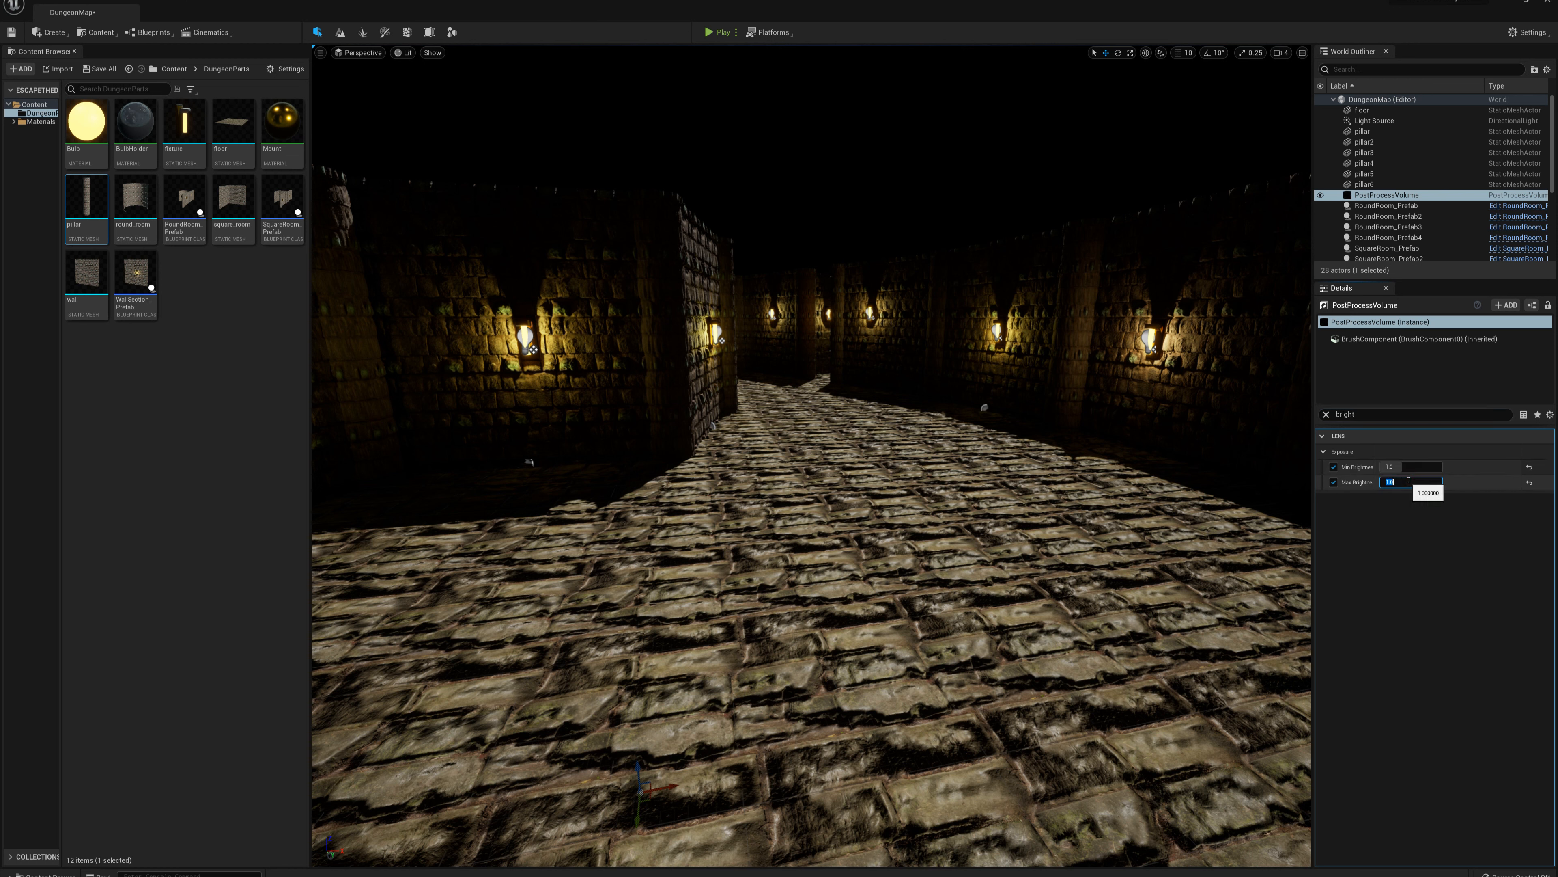
type("2")
key("Return")
left_click(721, 33)
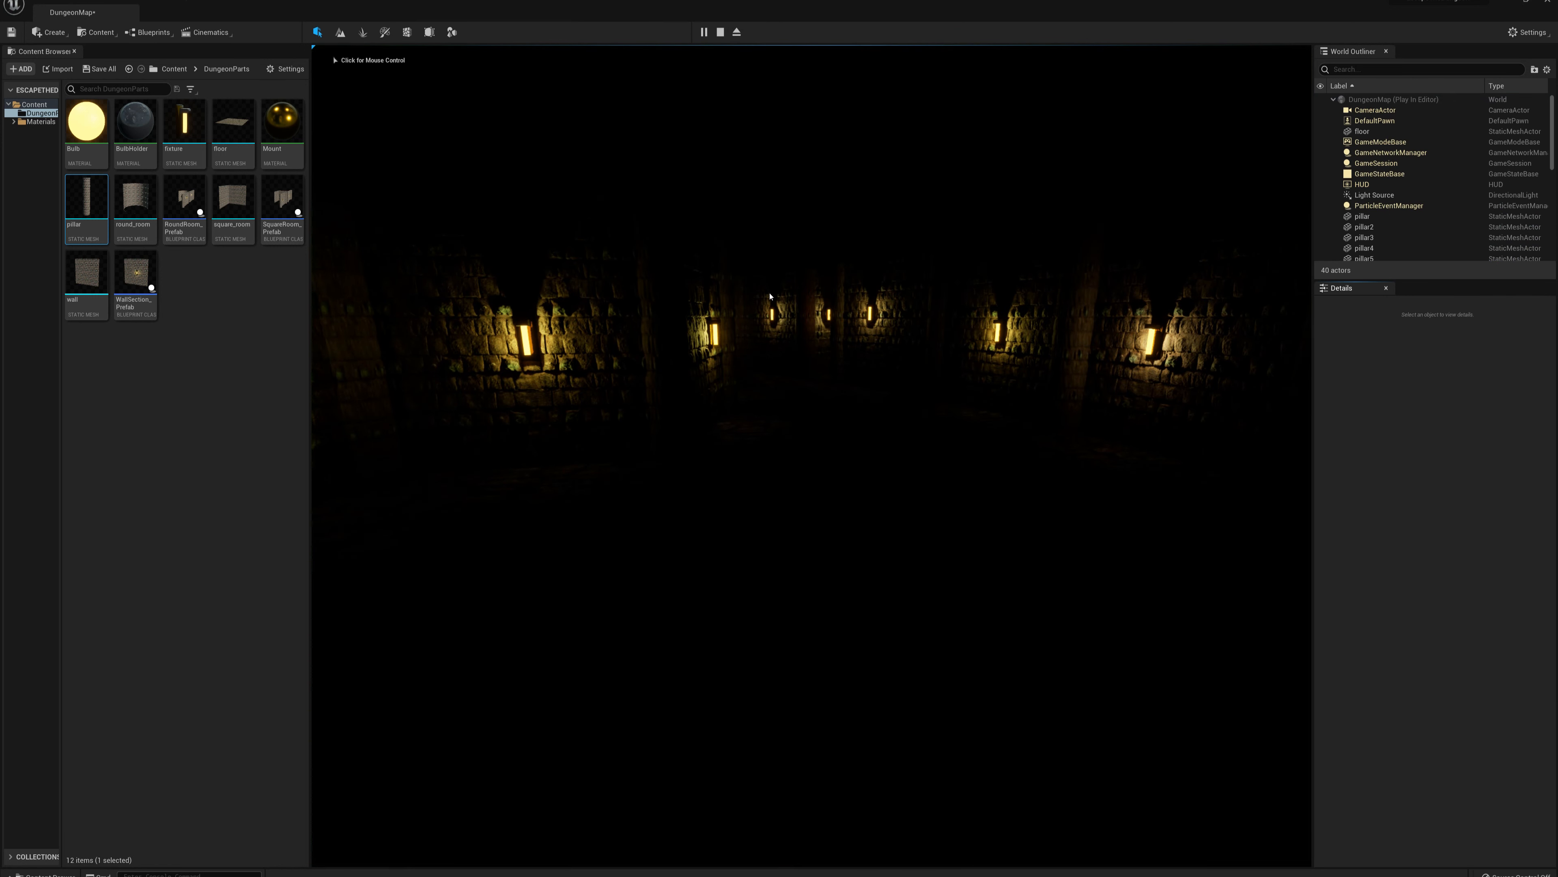
Walk through the dungeon in the running play test to judge its lighting, and end the test.
left_click(866, 355)
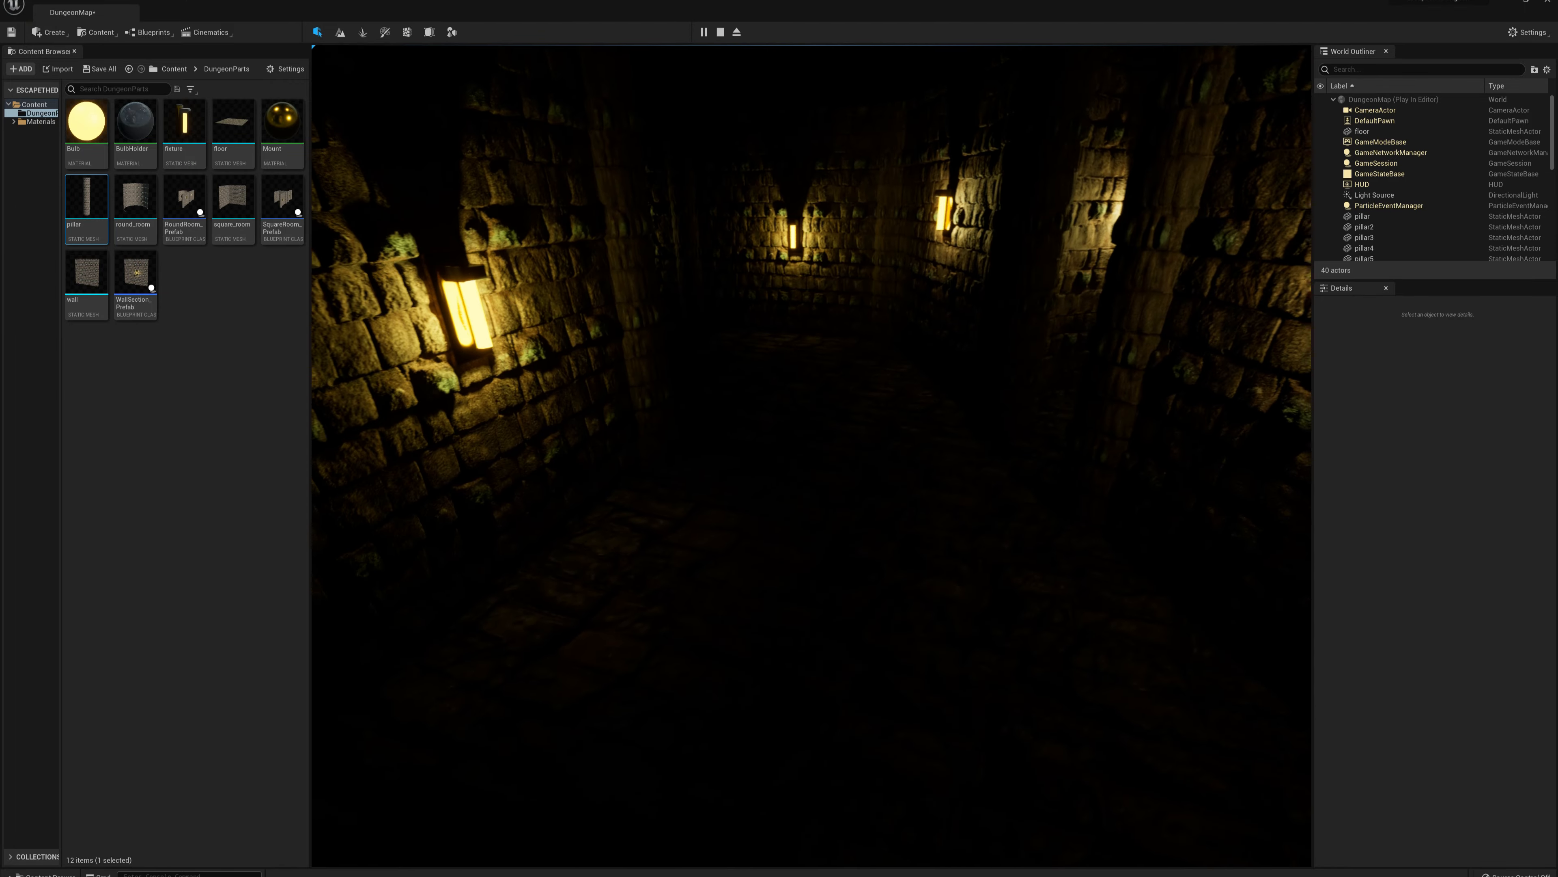
key("Escape")
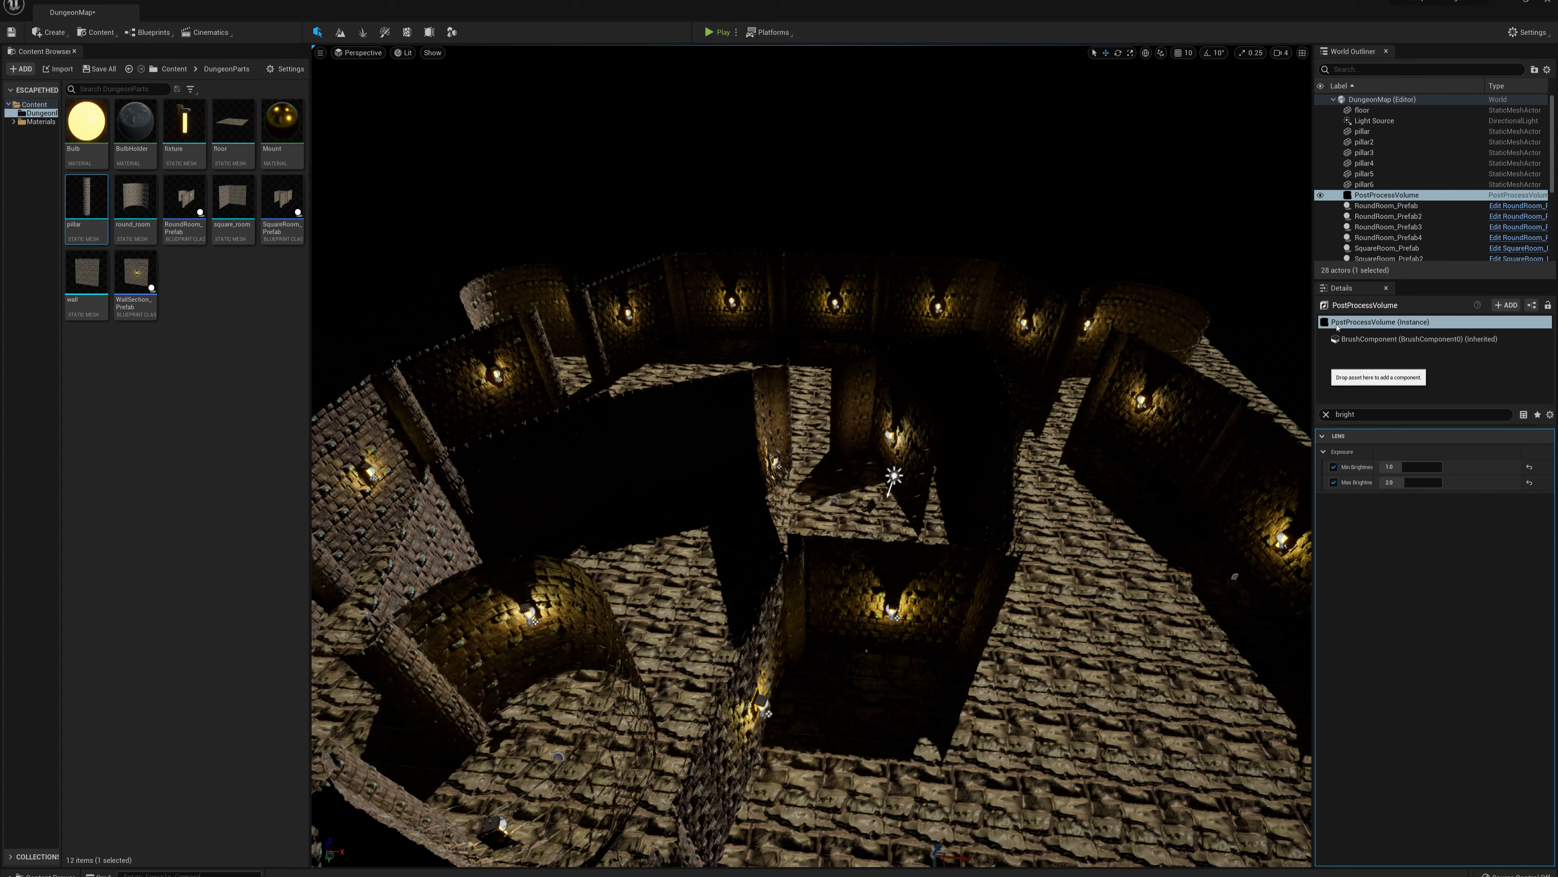
Adjust the attenuation radius and intensity of the PointLight in WallSection_Prefab, then compile, save and close the blueprint.
double_click(136, 274)
left_click(54, 140)
left_click(1301, 380)
left_click(1296, 304)
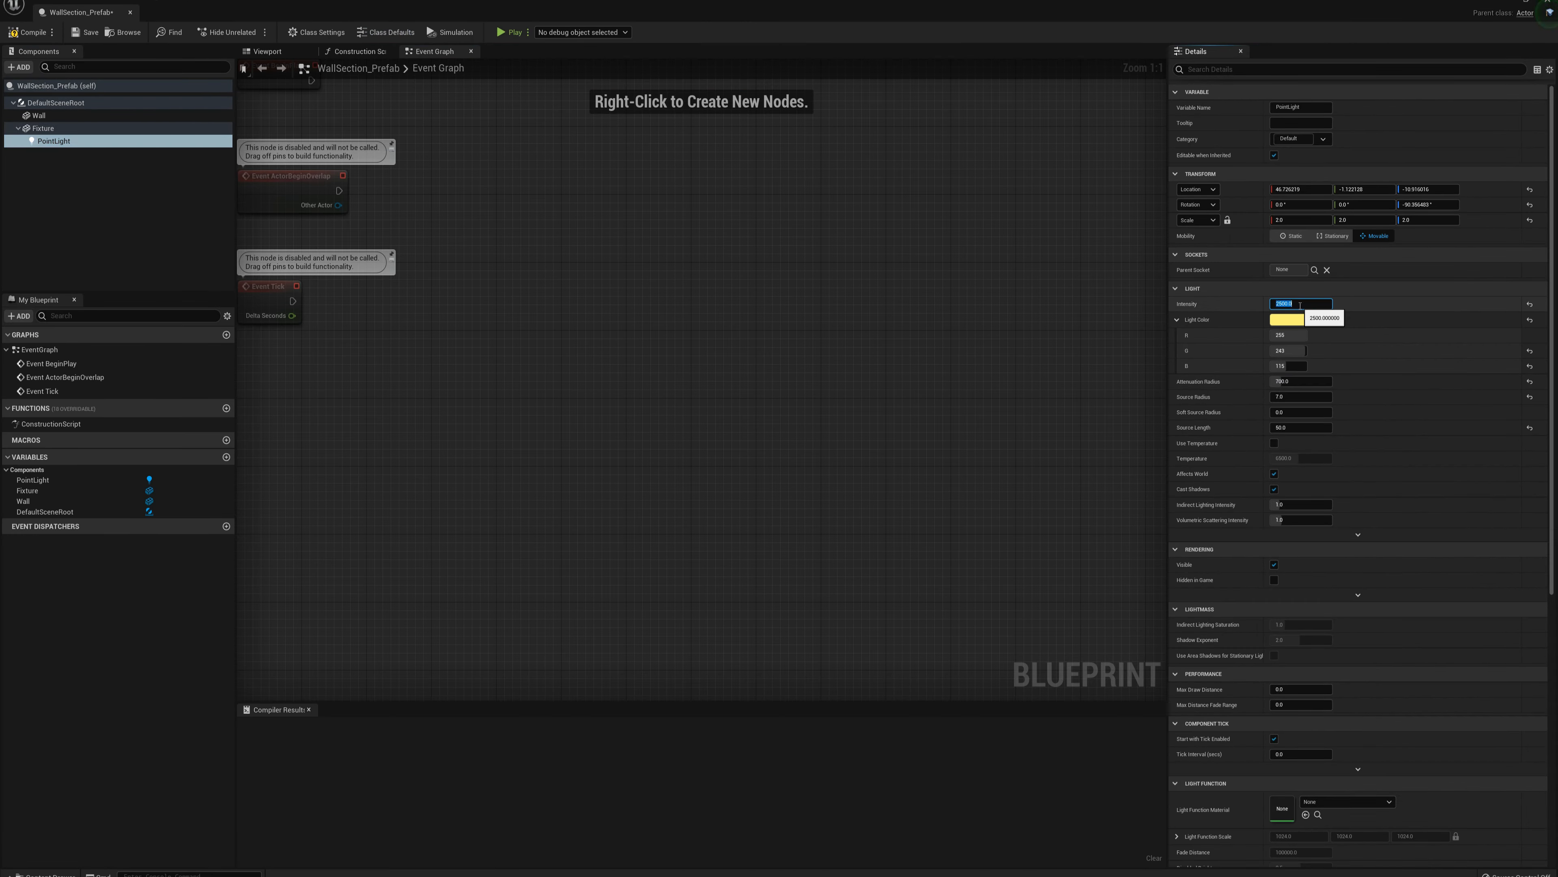
left_click(26, 35)
left_click(91, 35)
left_click(129, 12)
Play-test the level with the updated wall lights, walking through the passages, and end the test.
left_click(703, 32)
key("w")
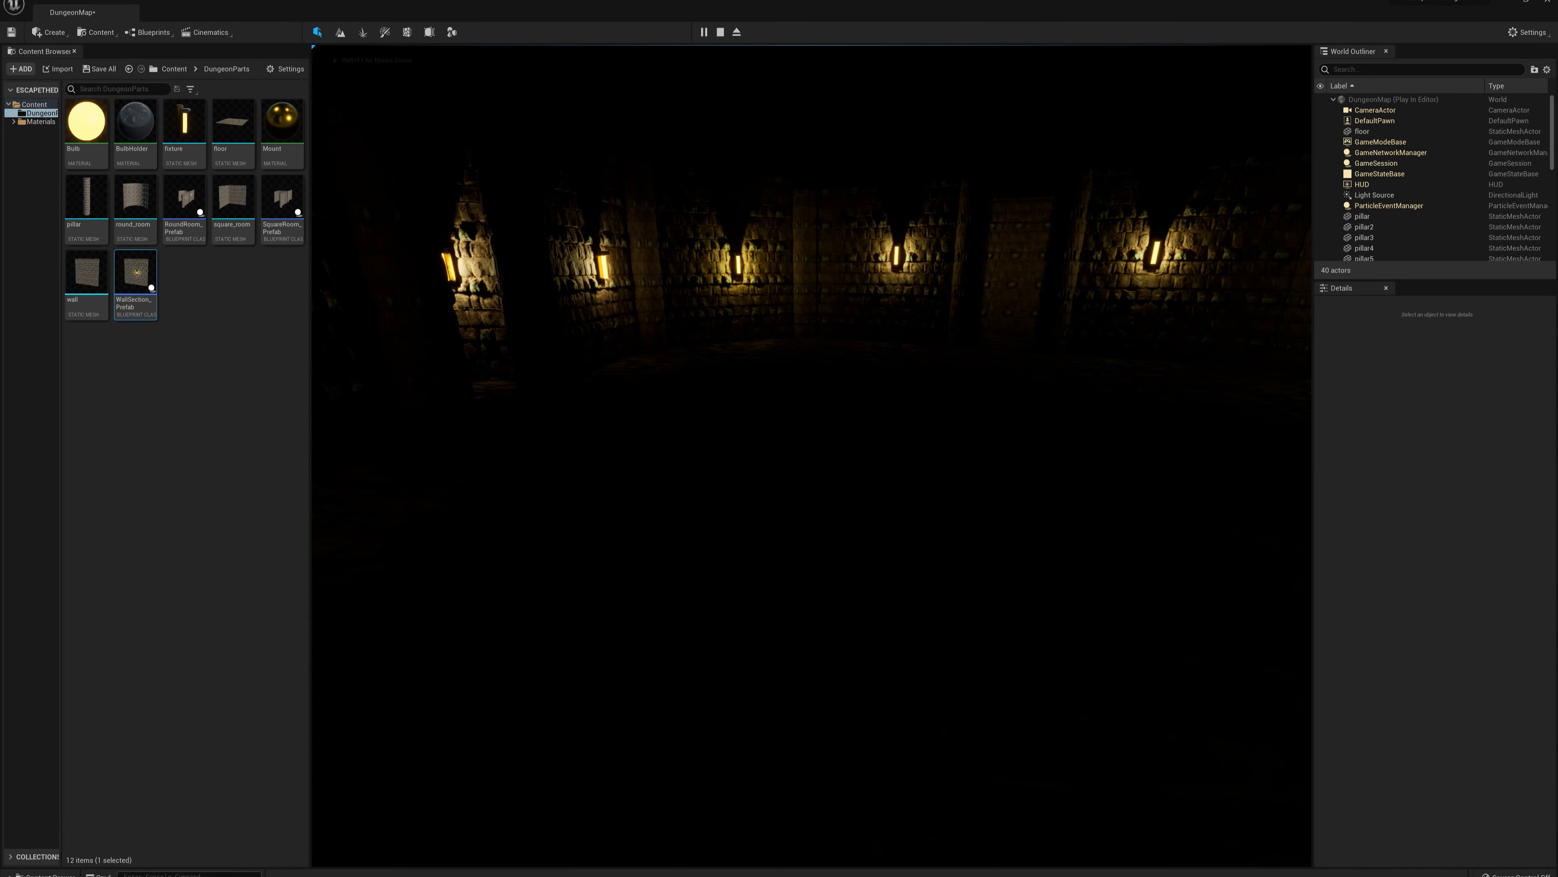
key("w")
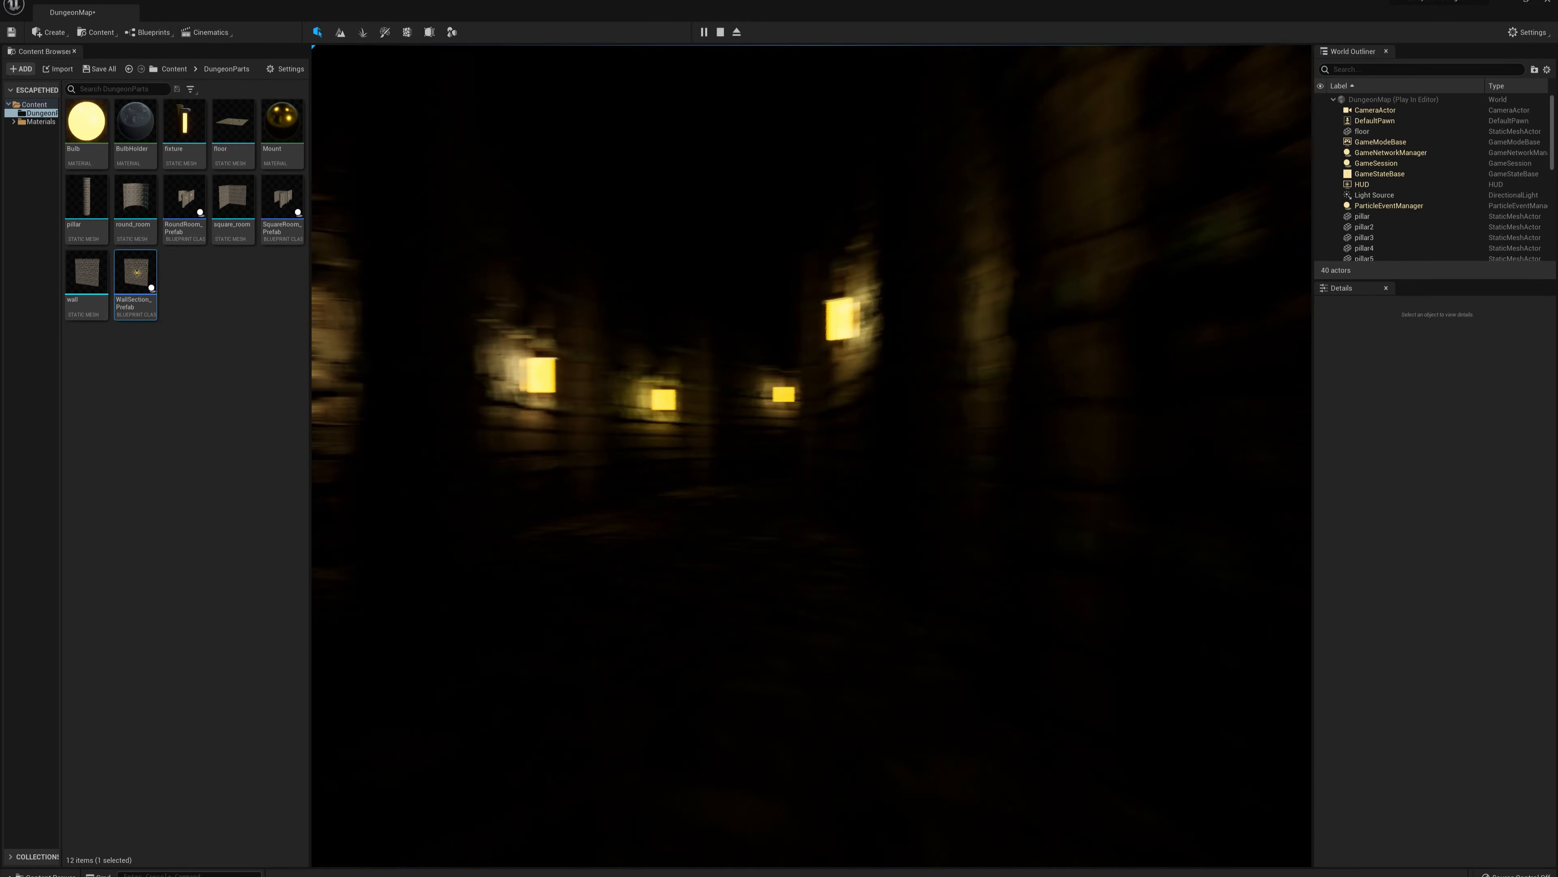
key("w")
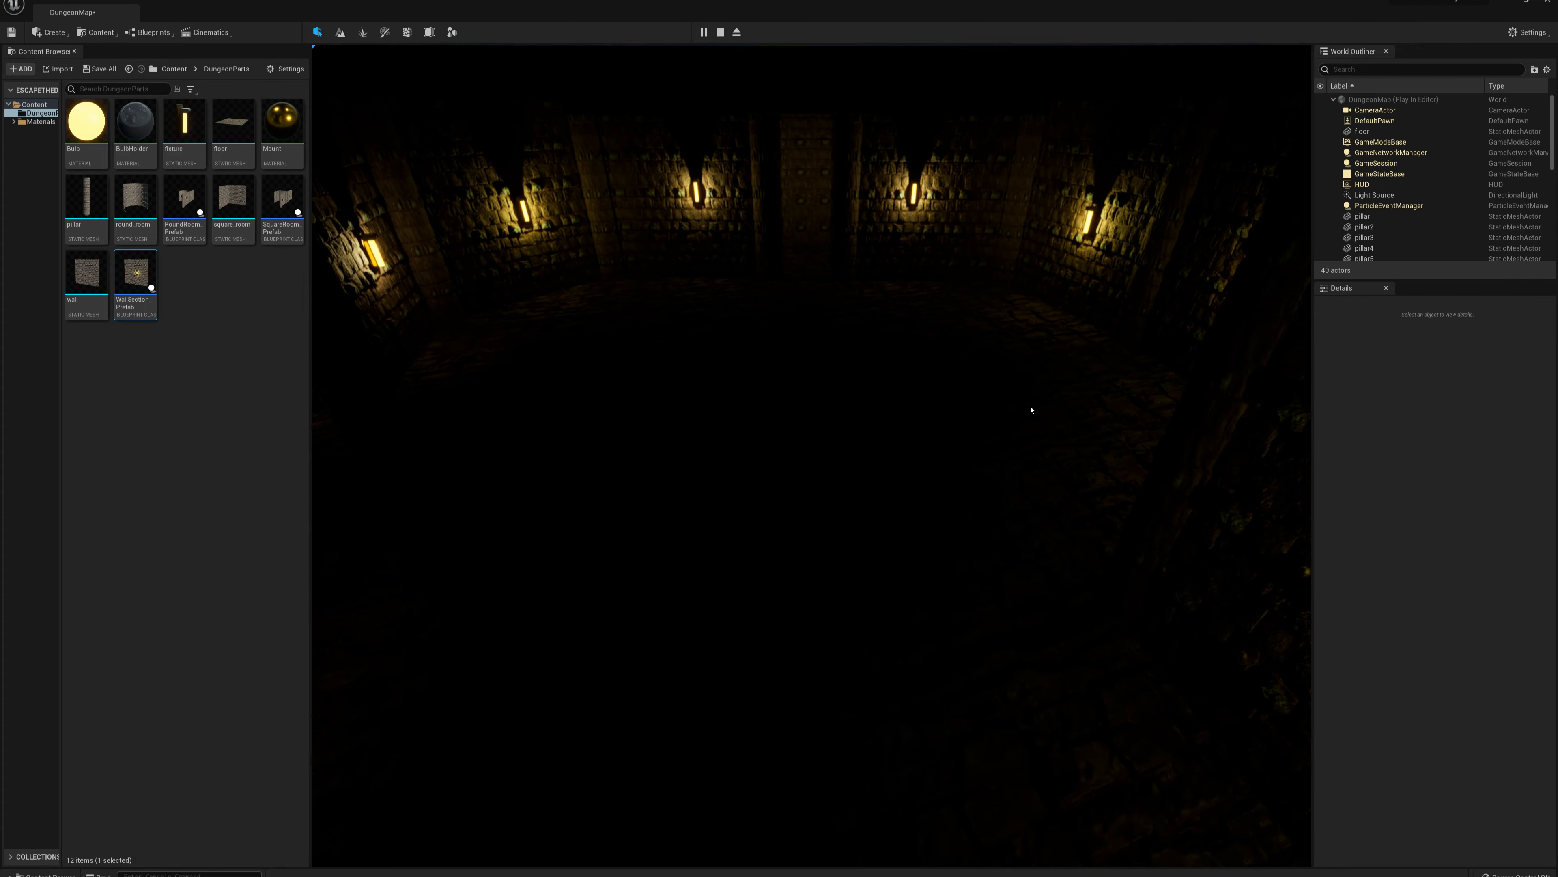
key("Escape")
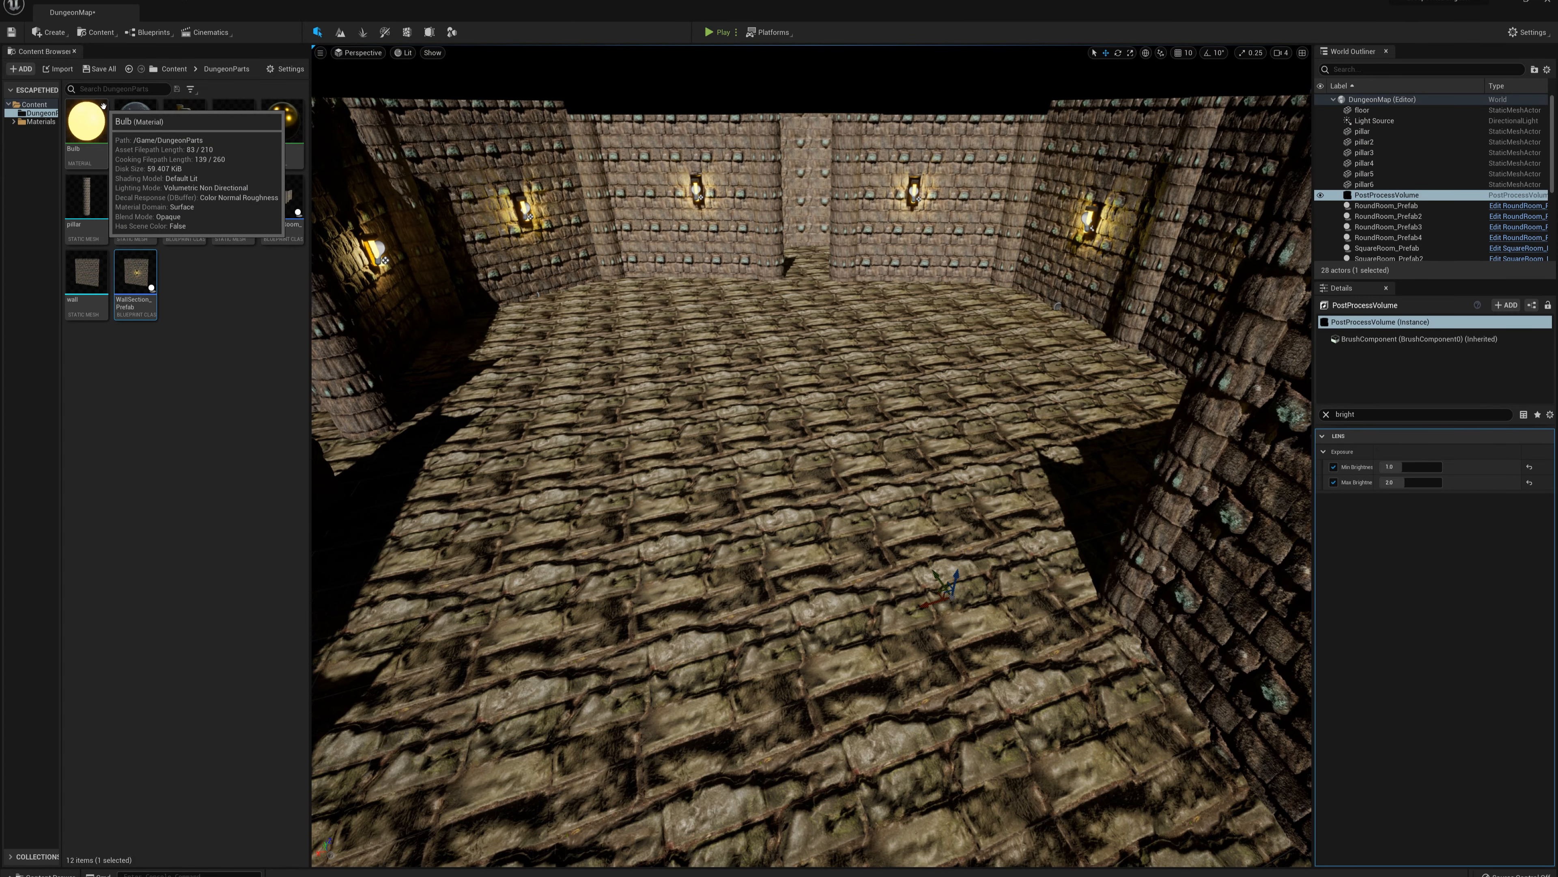
Add a point light to the level and raise it above the floor of the open area.
left_click(49, 32)
mouse_move(74, 63)
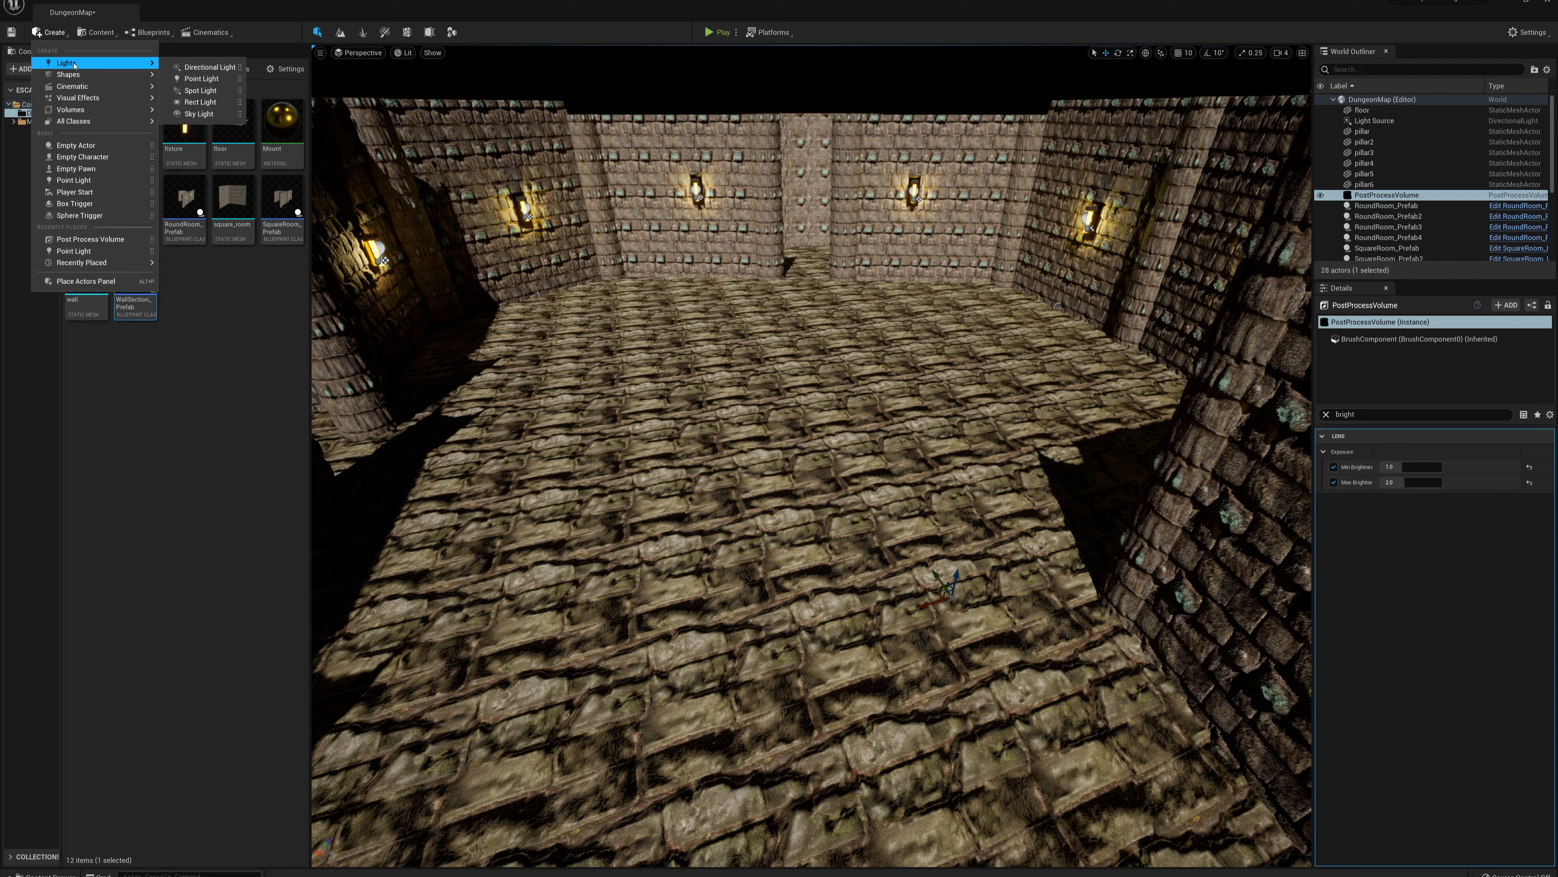
left_click(207, 81)
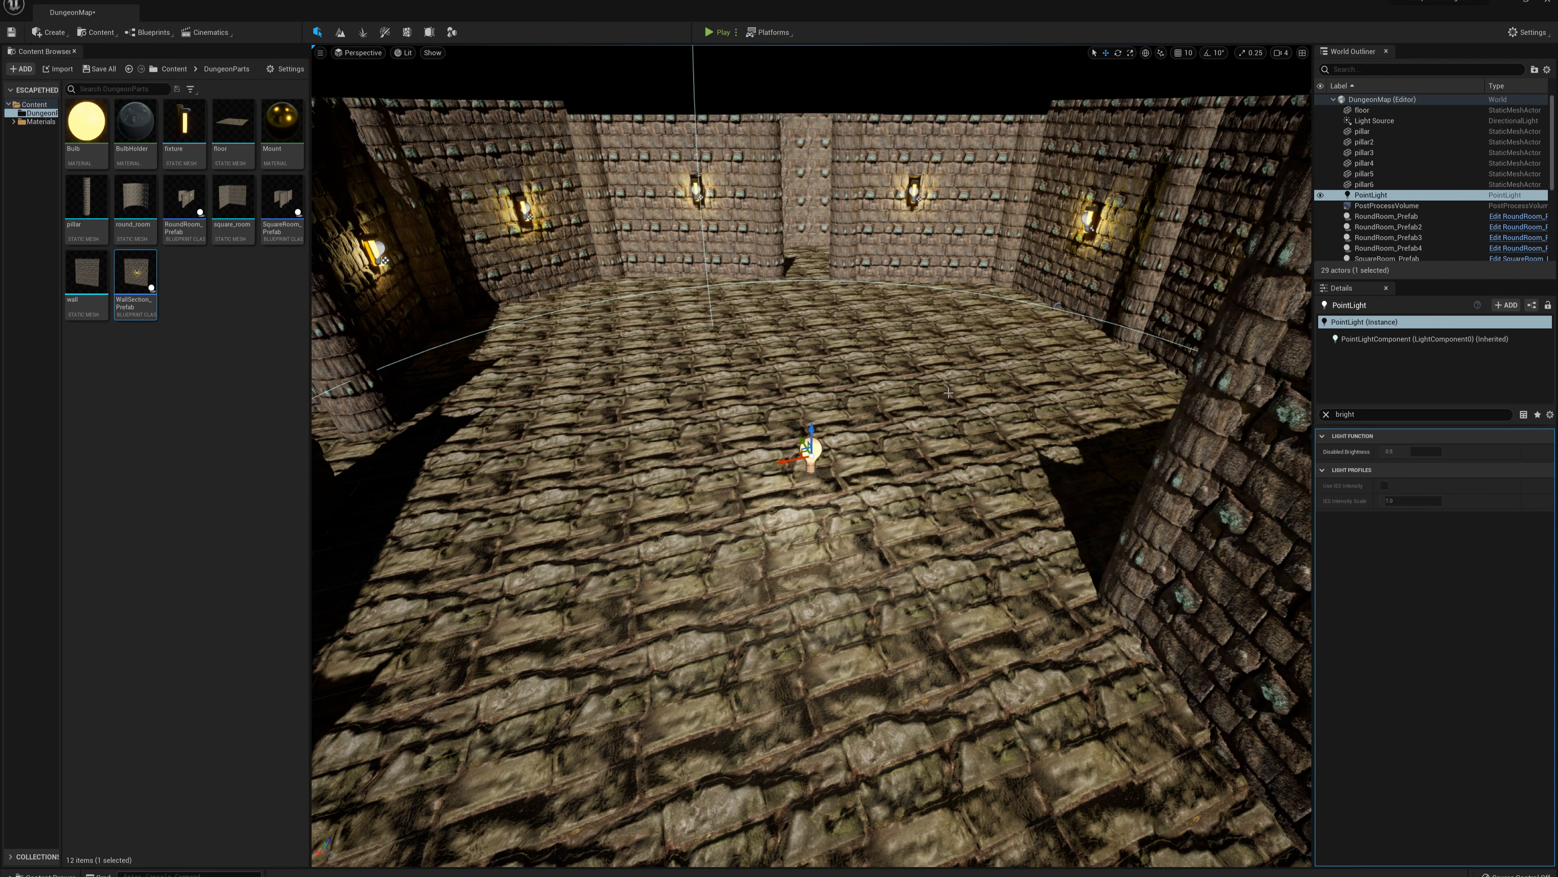
left_click_drag(812, 431, 811, 310)
Move the new point light across the open area and lower it slightly near the lamp-lit walls.
key("w")
right_click_drag(812, 310, 950, 303)
left_click_drag(855, 198, 333, 210)
right_click_drag(513, 265, 392, 261)
key("w")
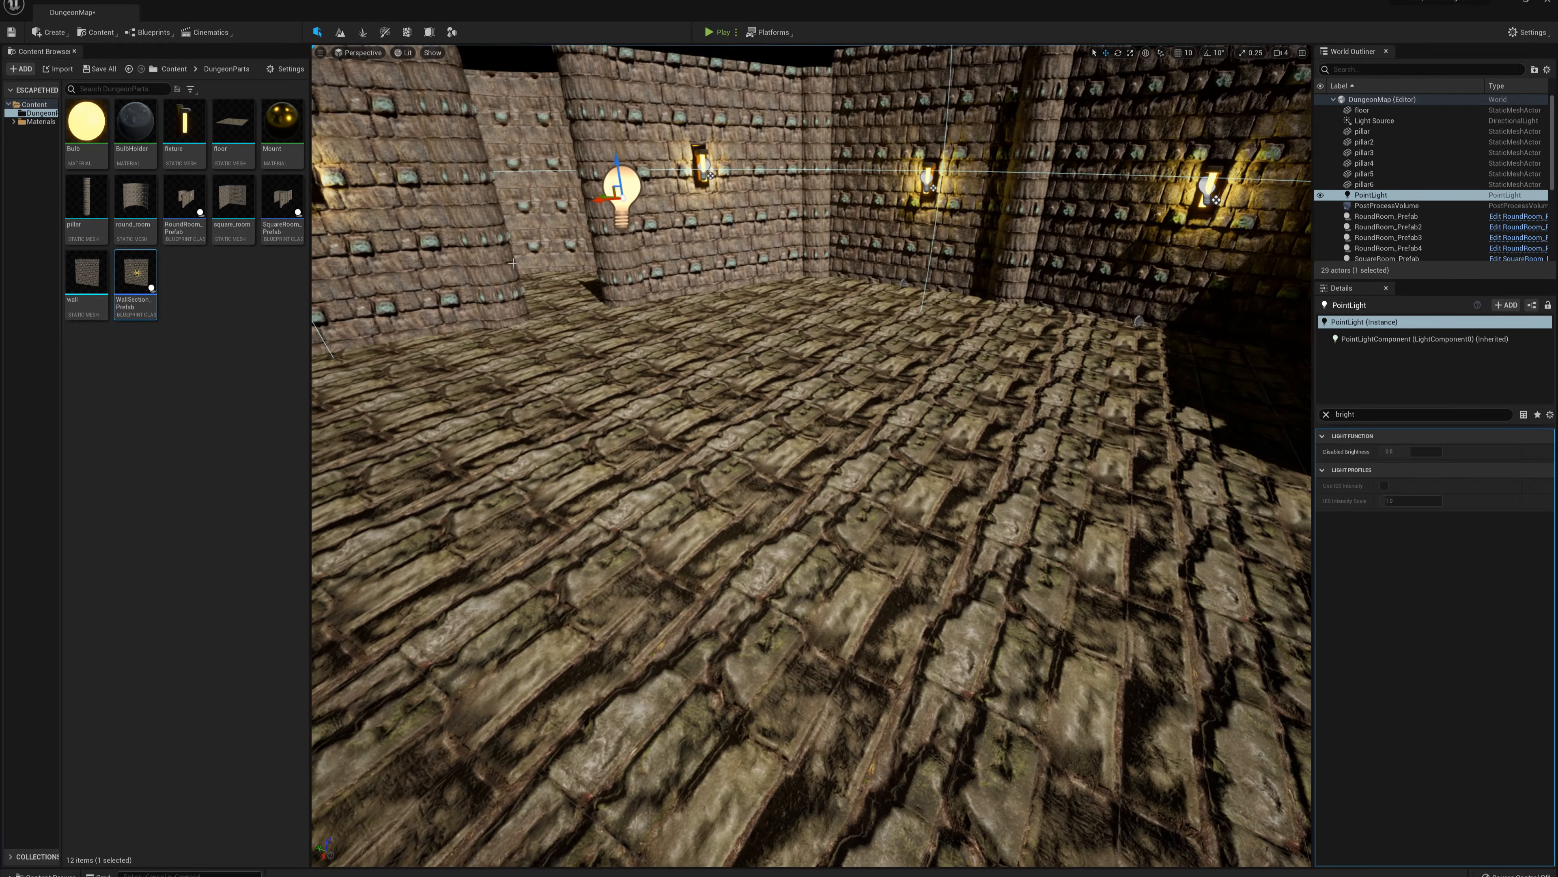
left_click_drag(598, 200, 546, 263)
right_click_drag(546, 262, 362, 267)
key("s")
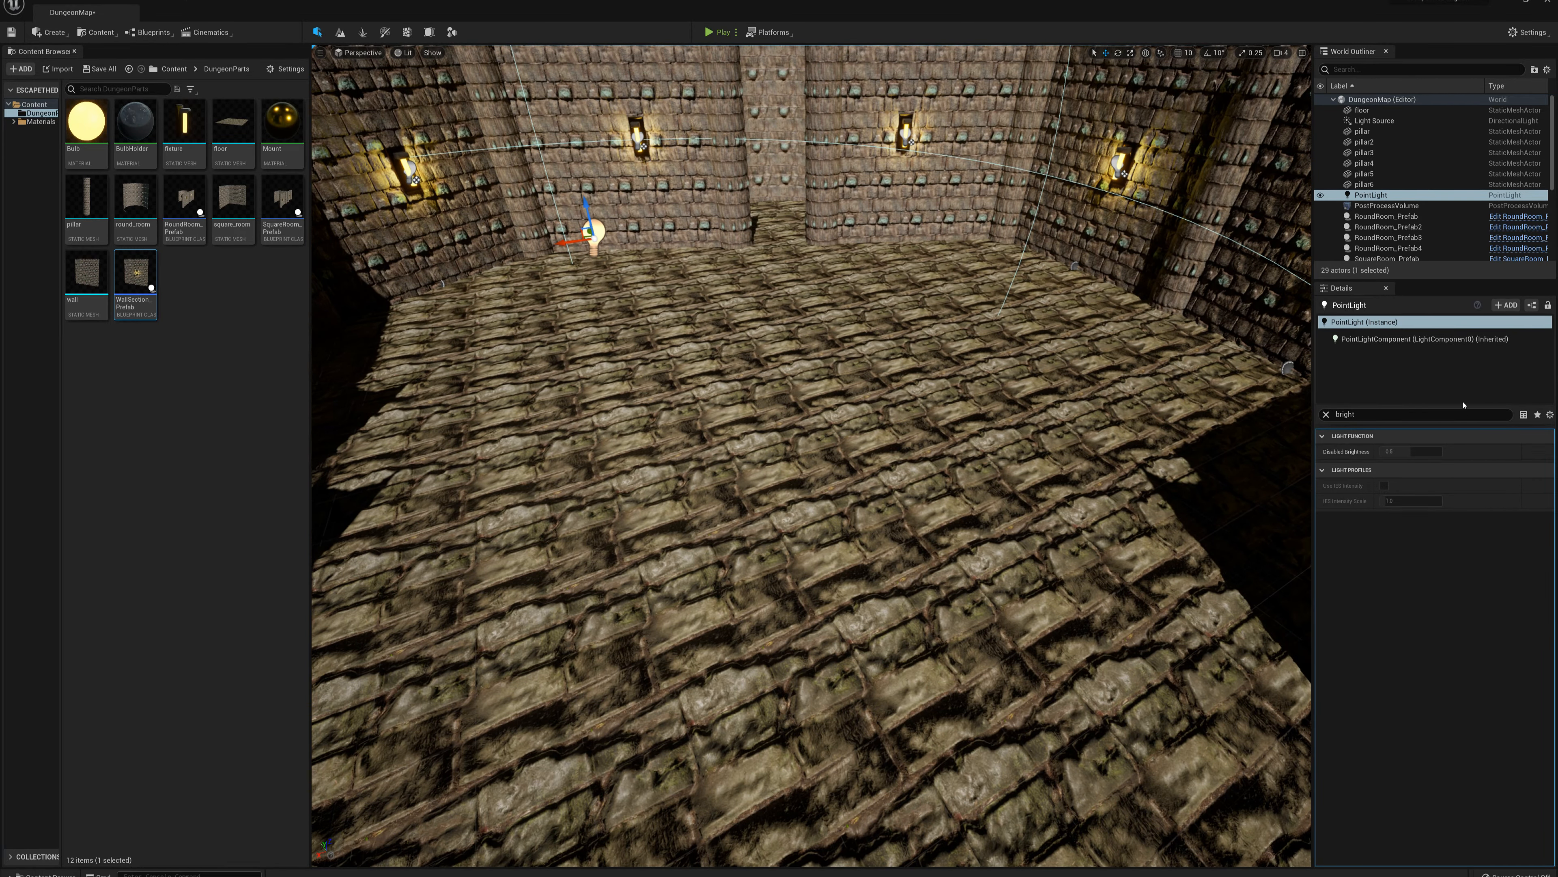
Clear the property filter, expand all of the point light's property categories and set its intensity to 4 cd.
left_click(1325, 413)
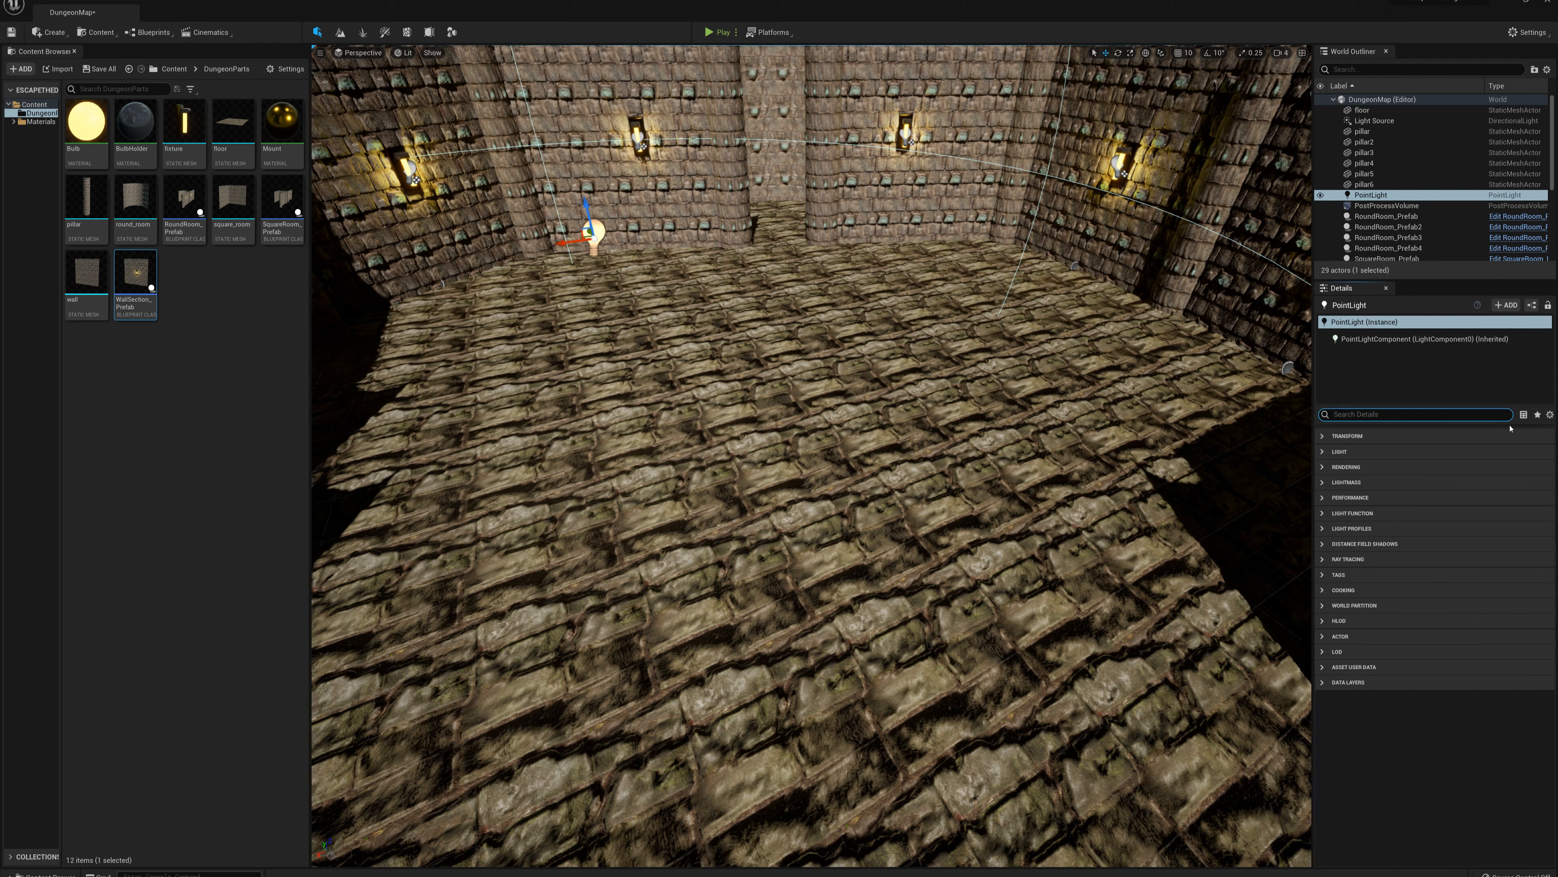
left_click(1550, 414)
left_click(1443, 512)
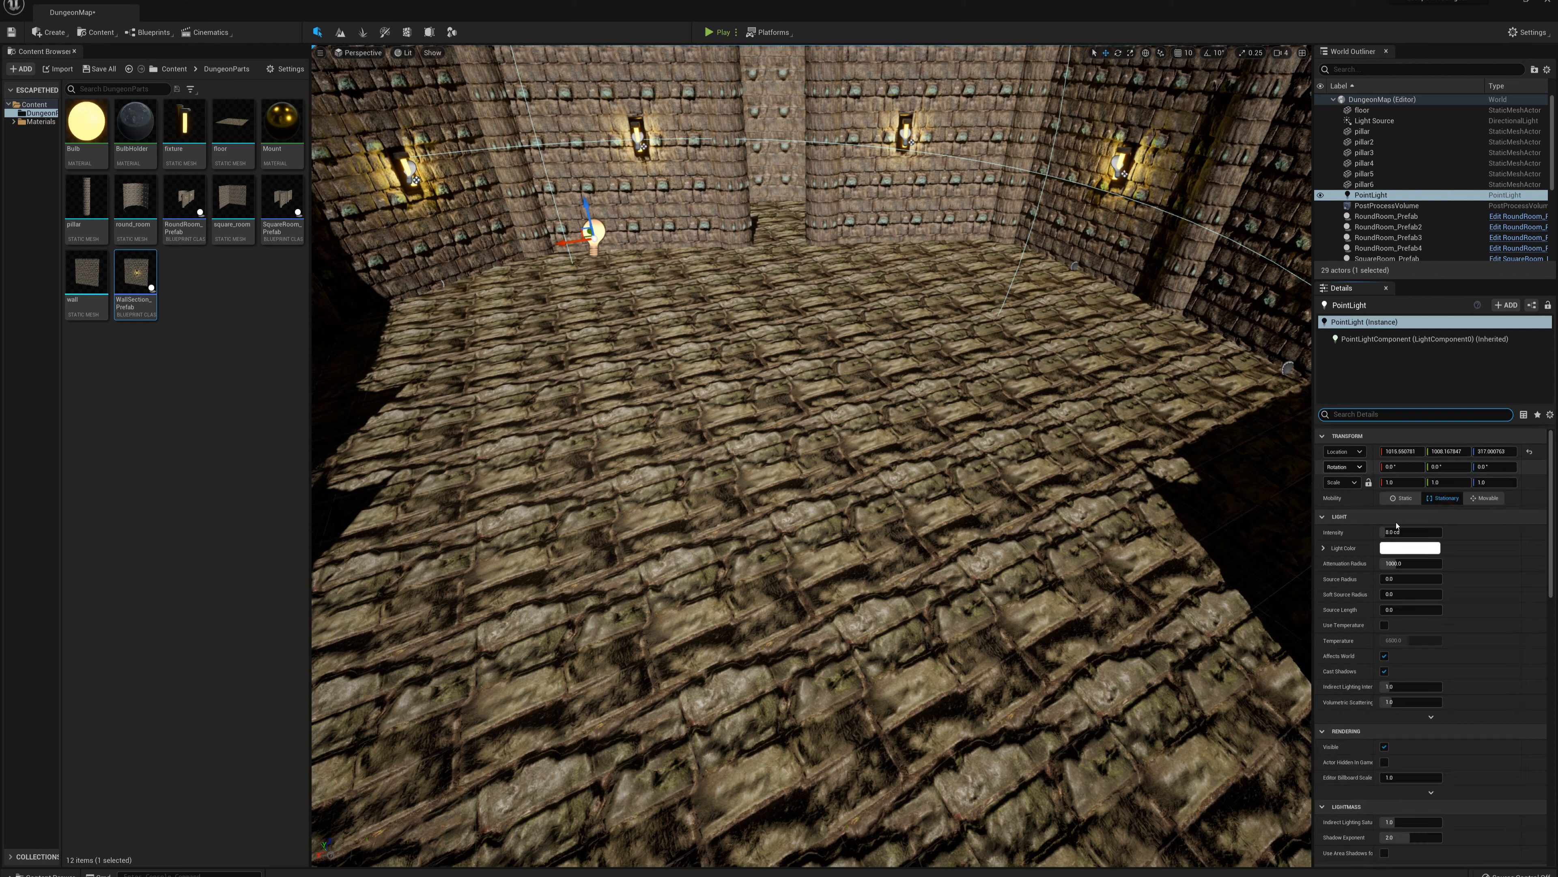
left_click(1412, 531)
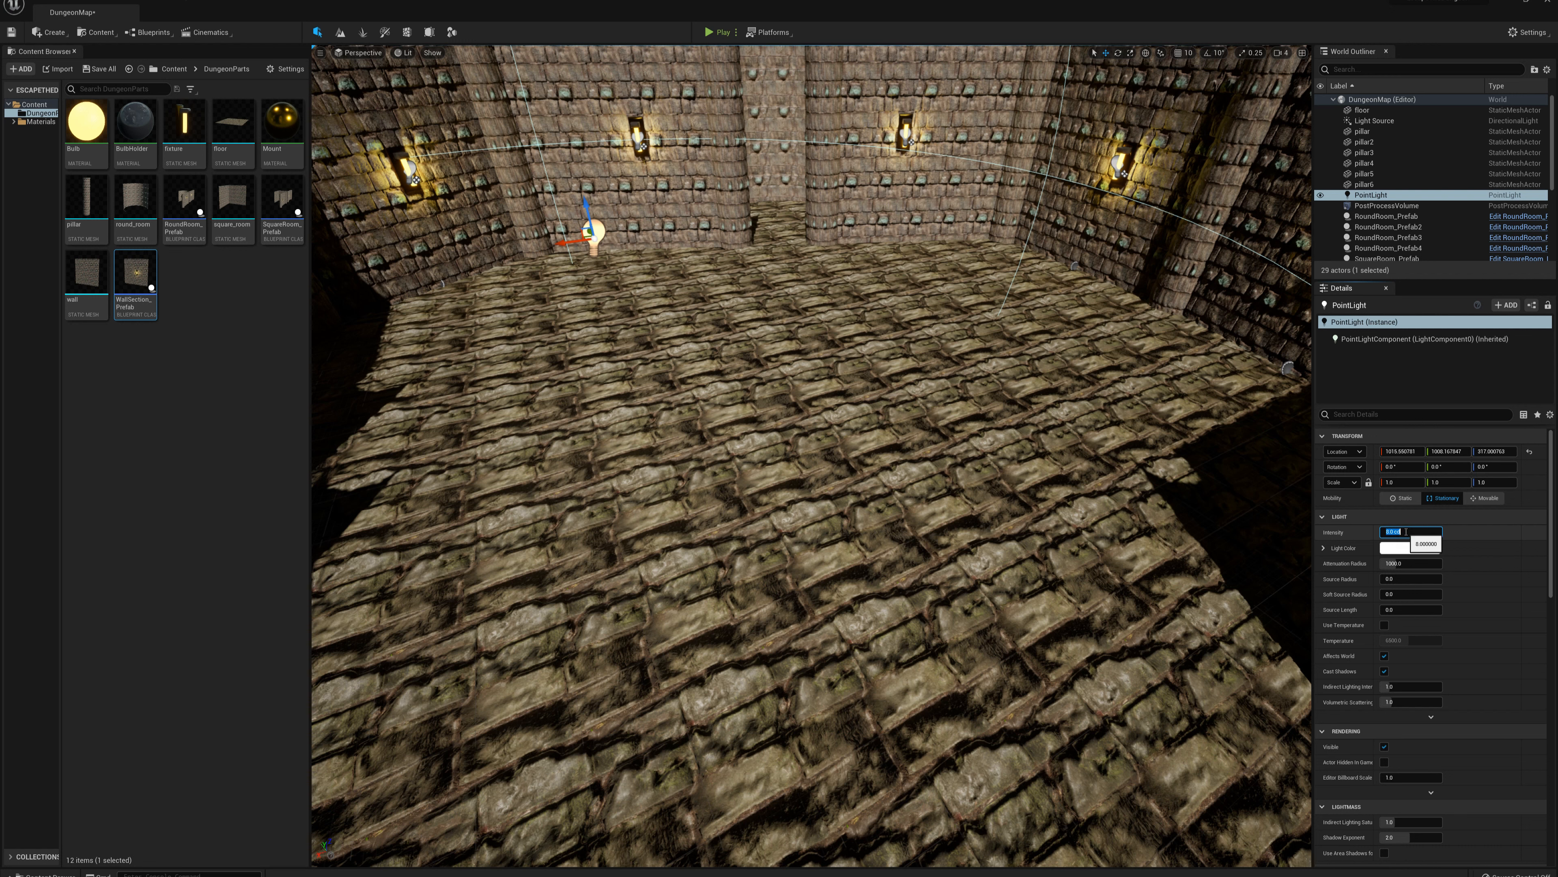
type("4")
key("Return")
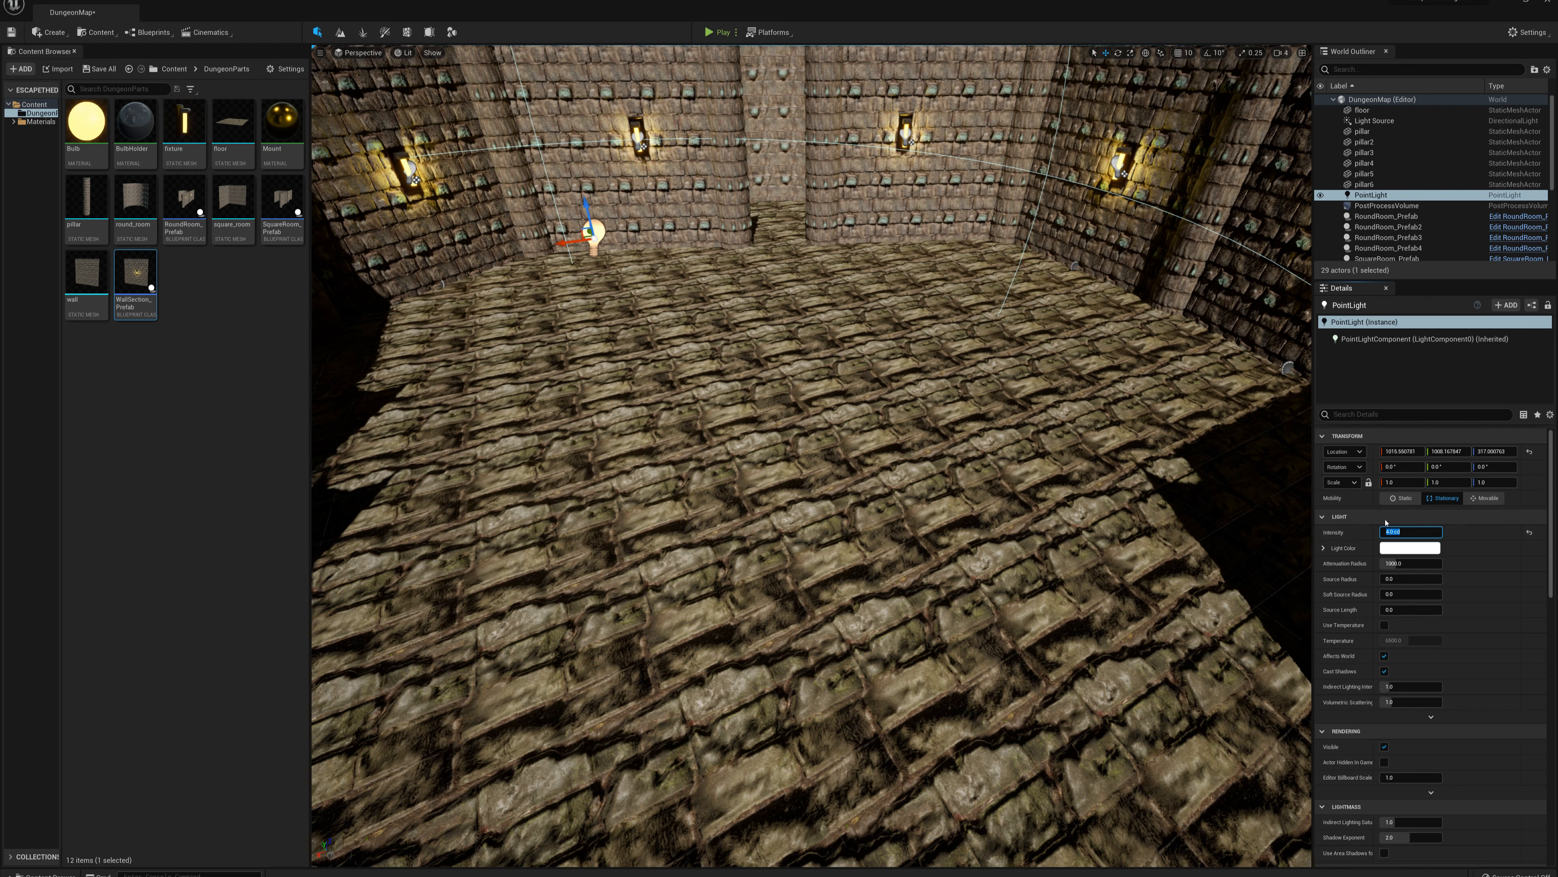
Give the point light a pale yellow light color and run a short play test of the level.
left_click(1408, 548)
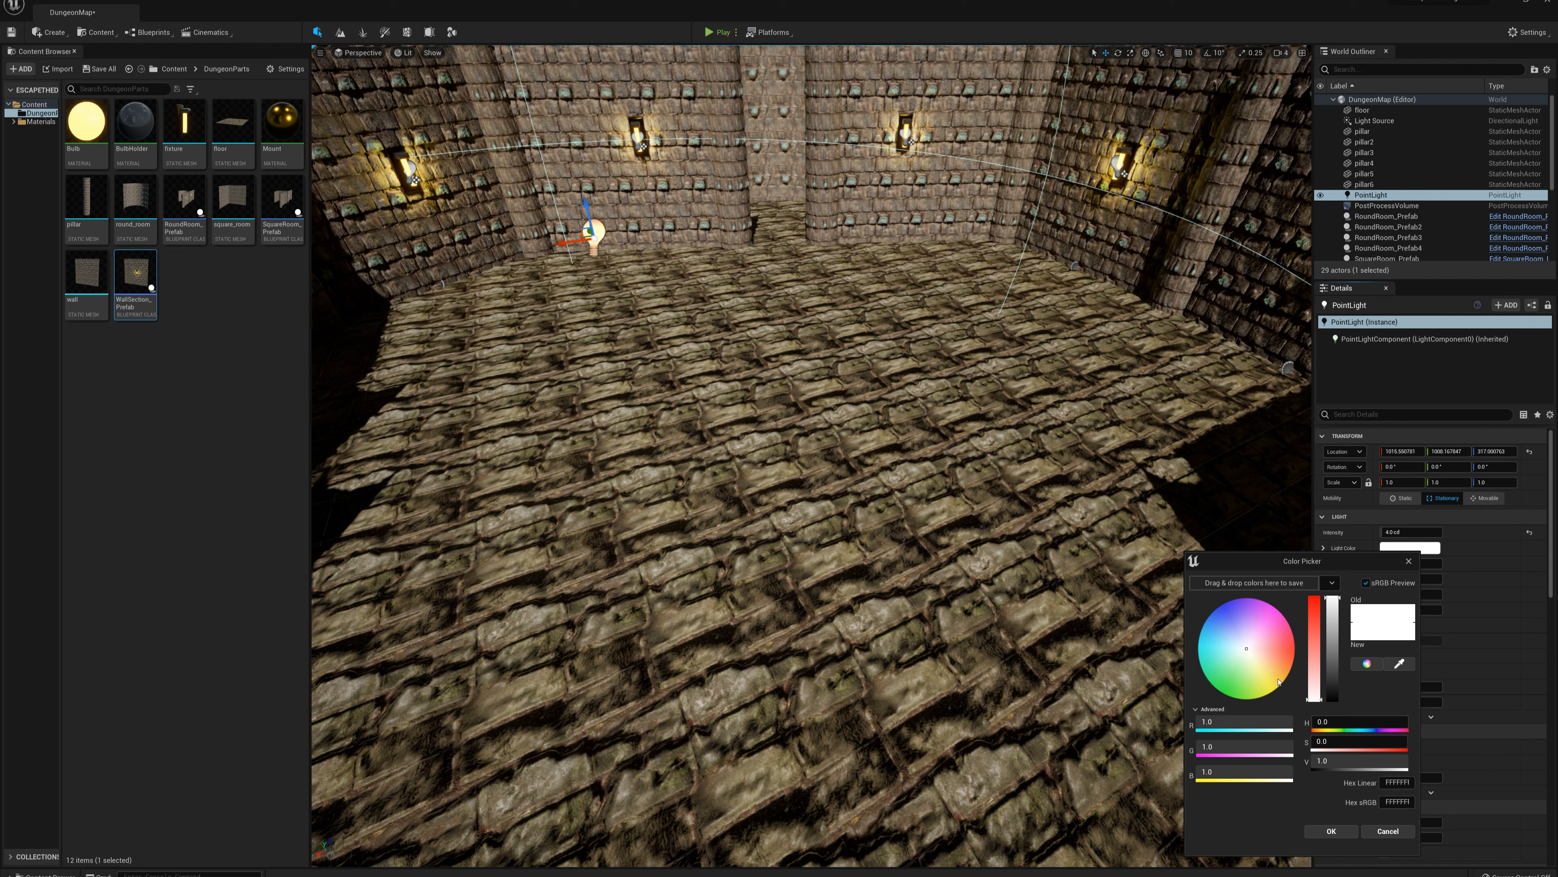
left_click(1262, 676)
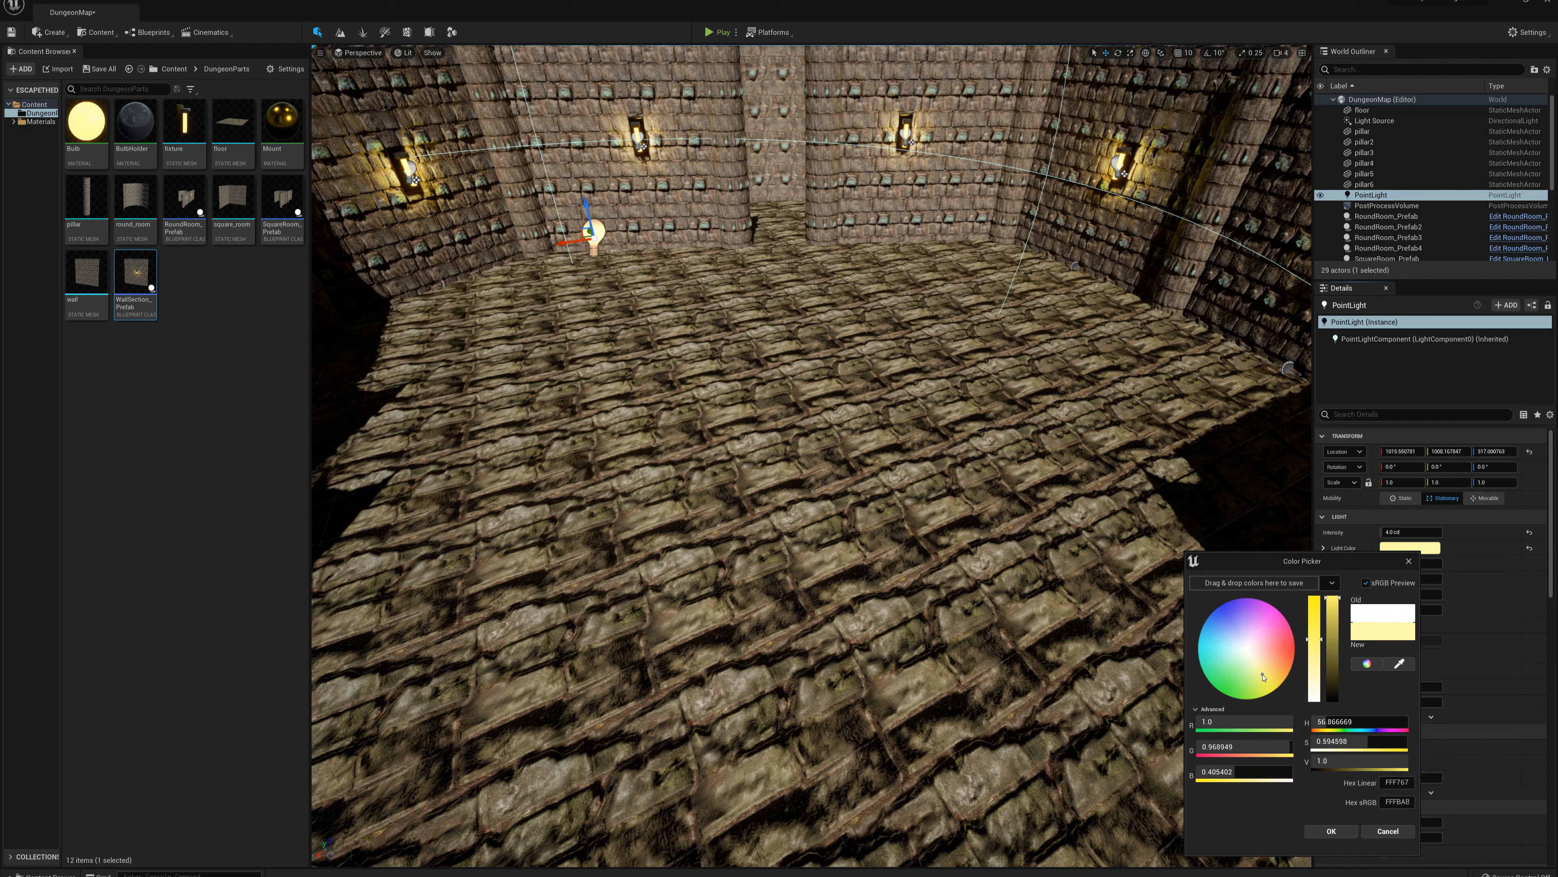
left_click(1357, 834)
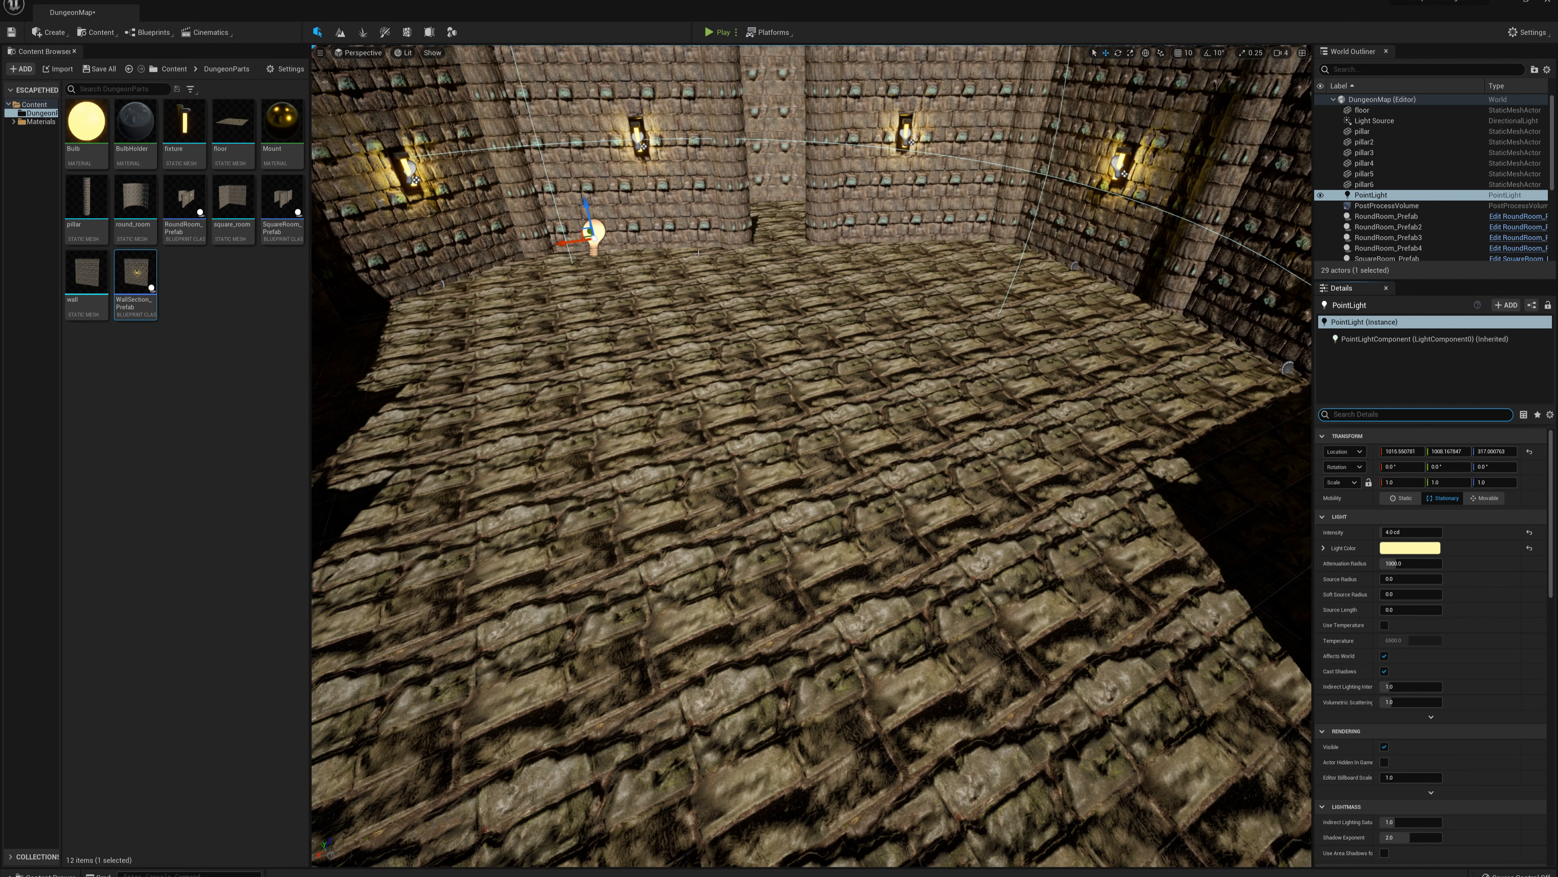
left_click(713, 32)
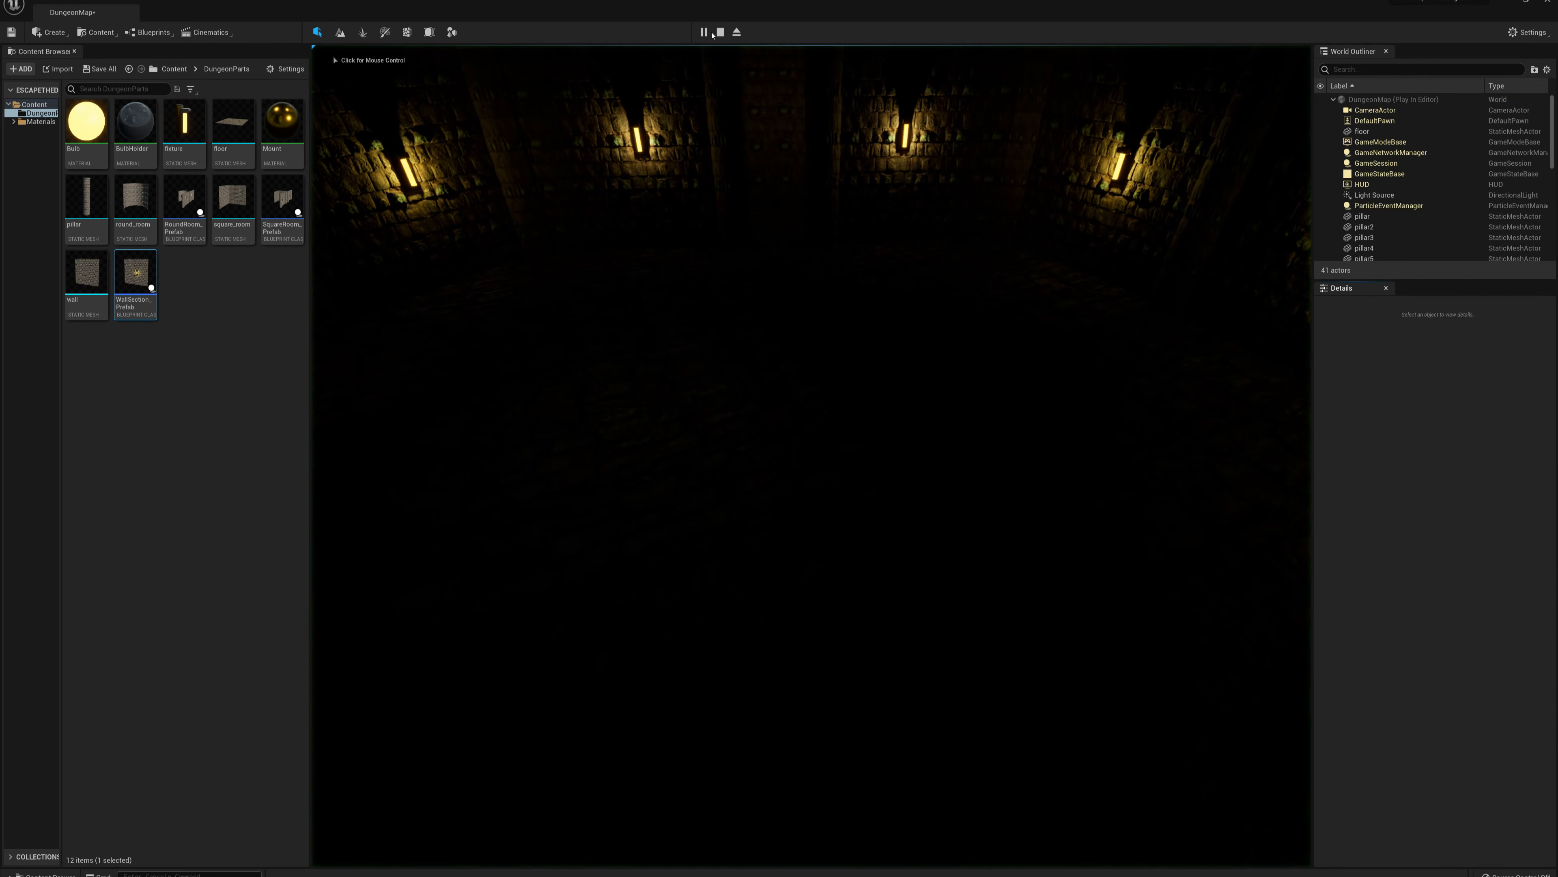
left_click(792, 182)
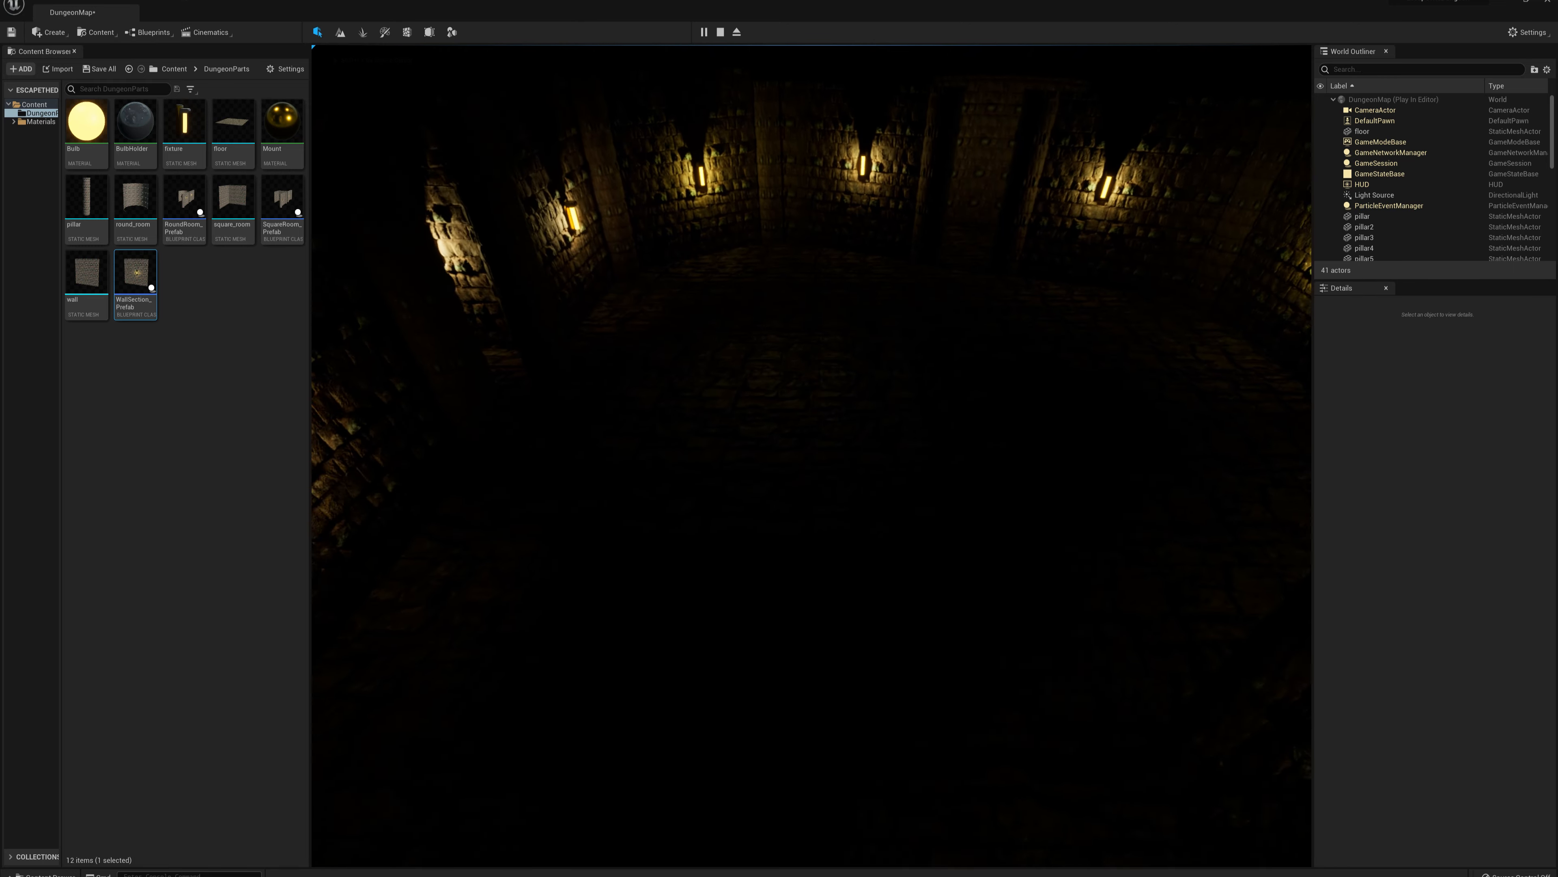
key("Escape")
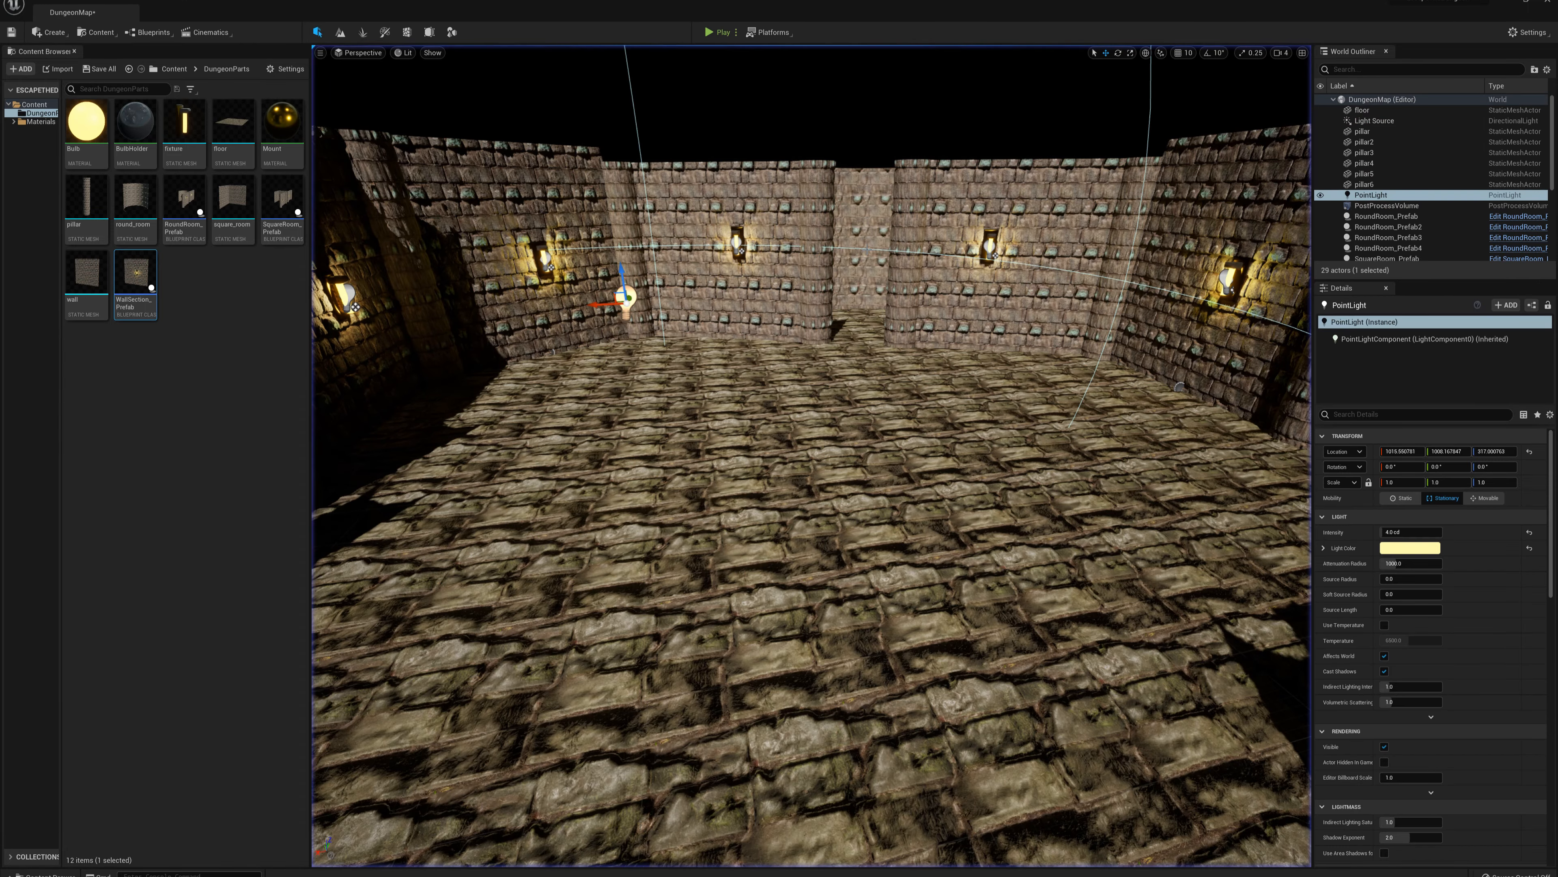
Set the point light's intensity to 8 cd and play-test how it lights the floor of the open area.
left_click(1416, 531)
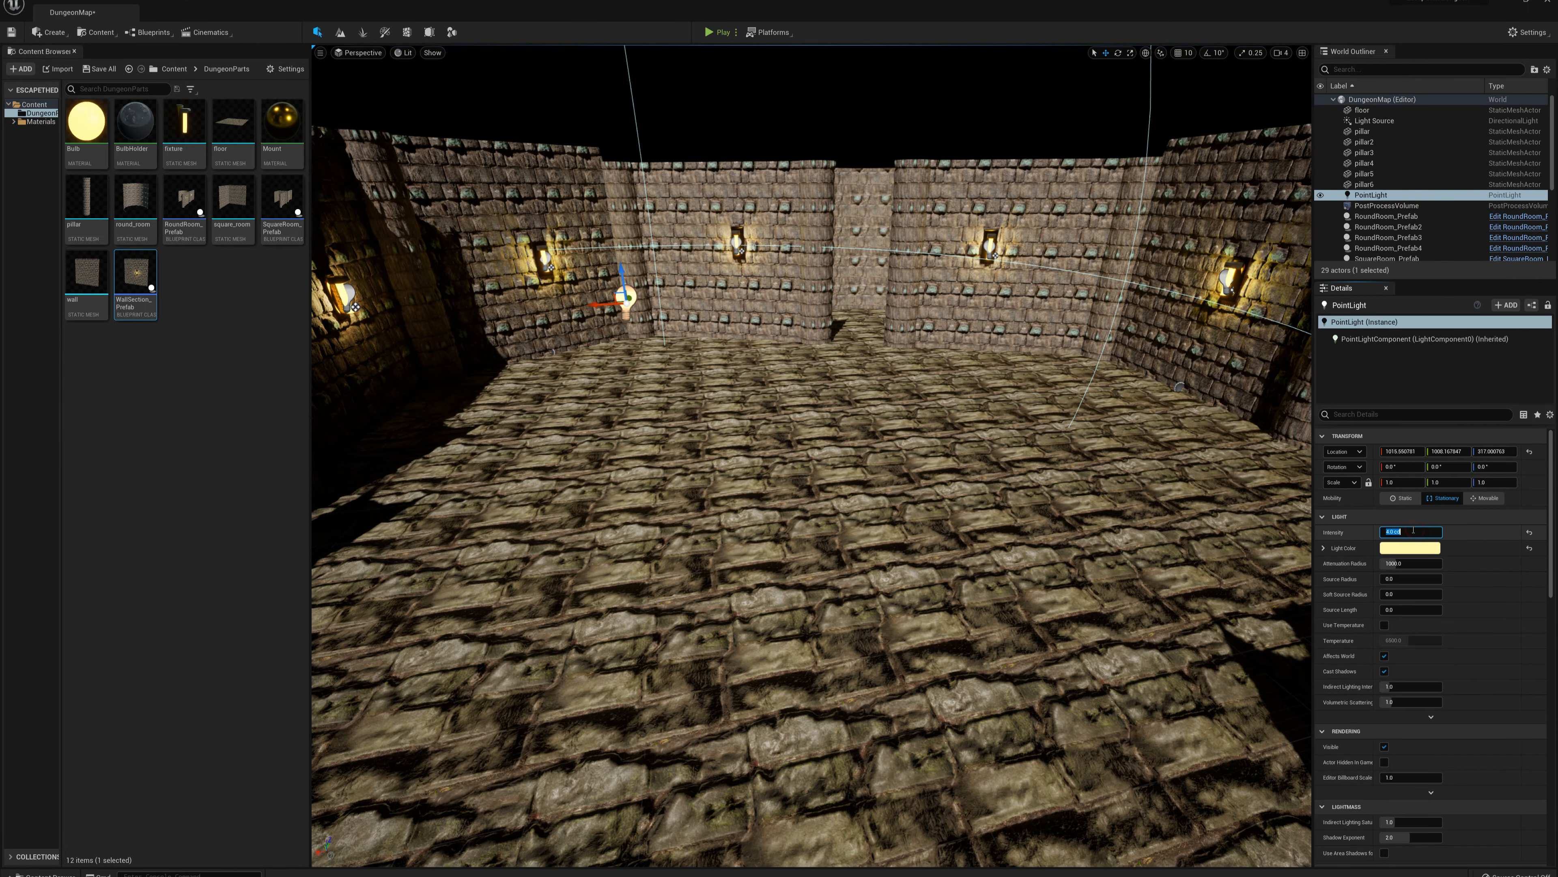
type("8")
key("Return")
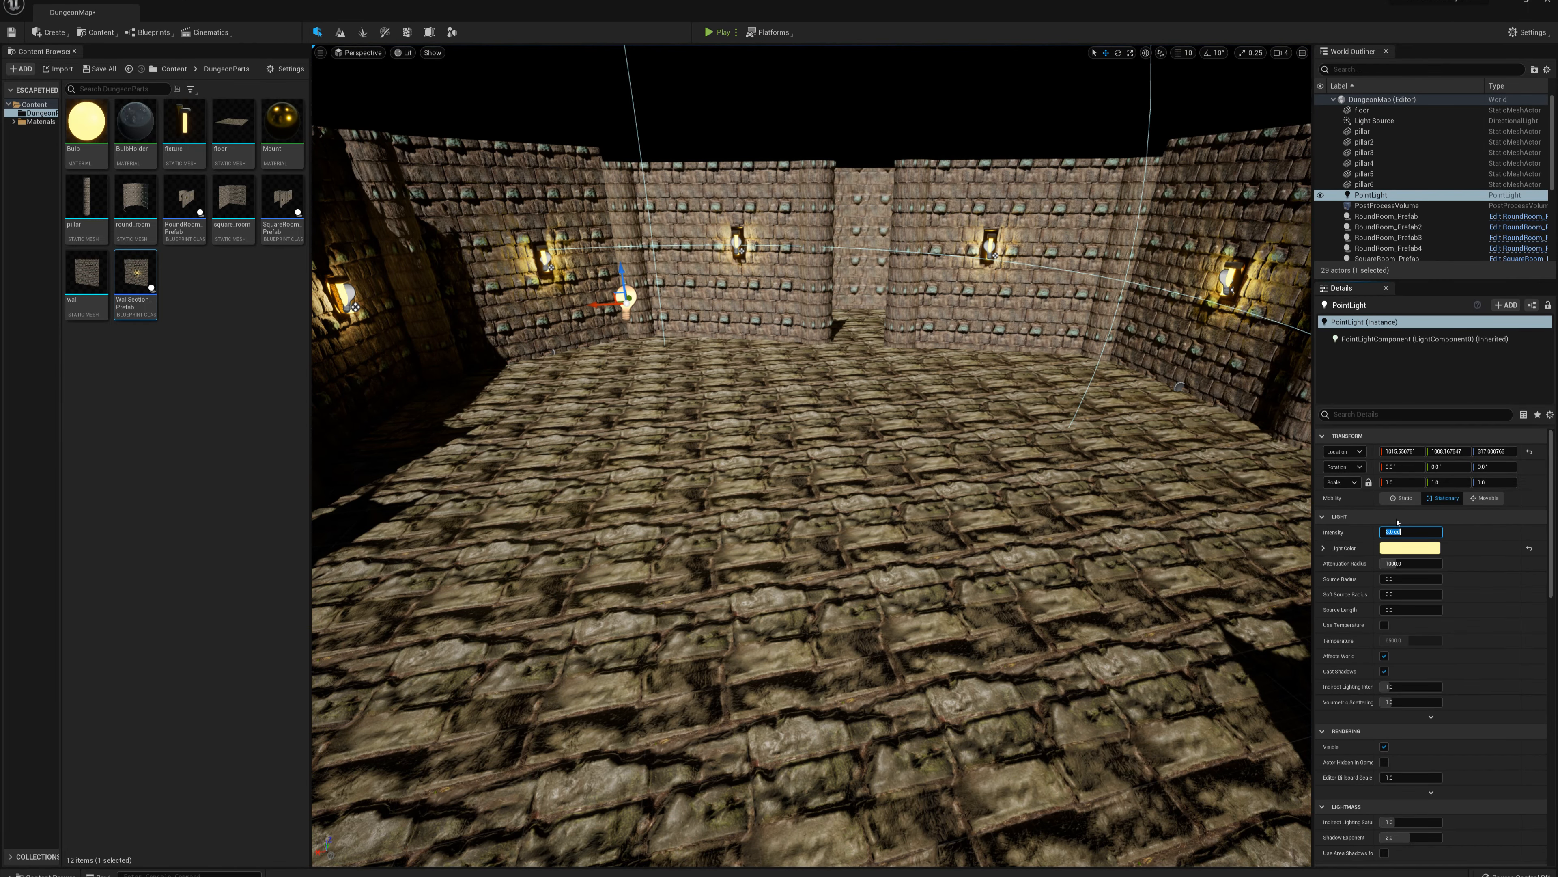
left_click(721, 32)
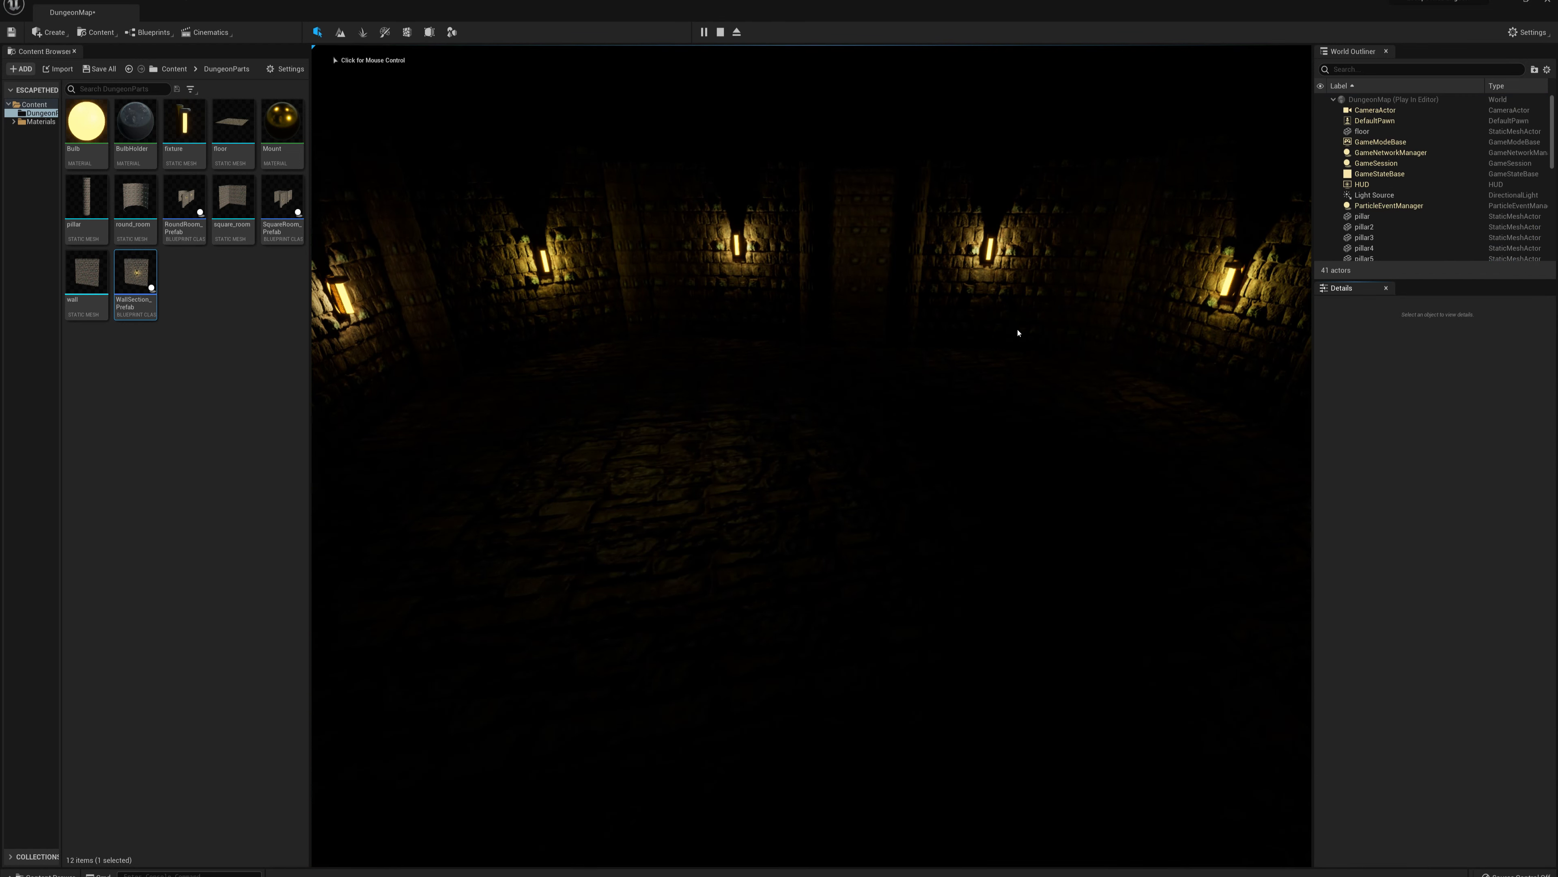
left_click(1017, 332)
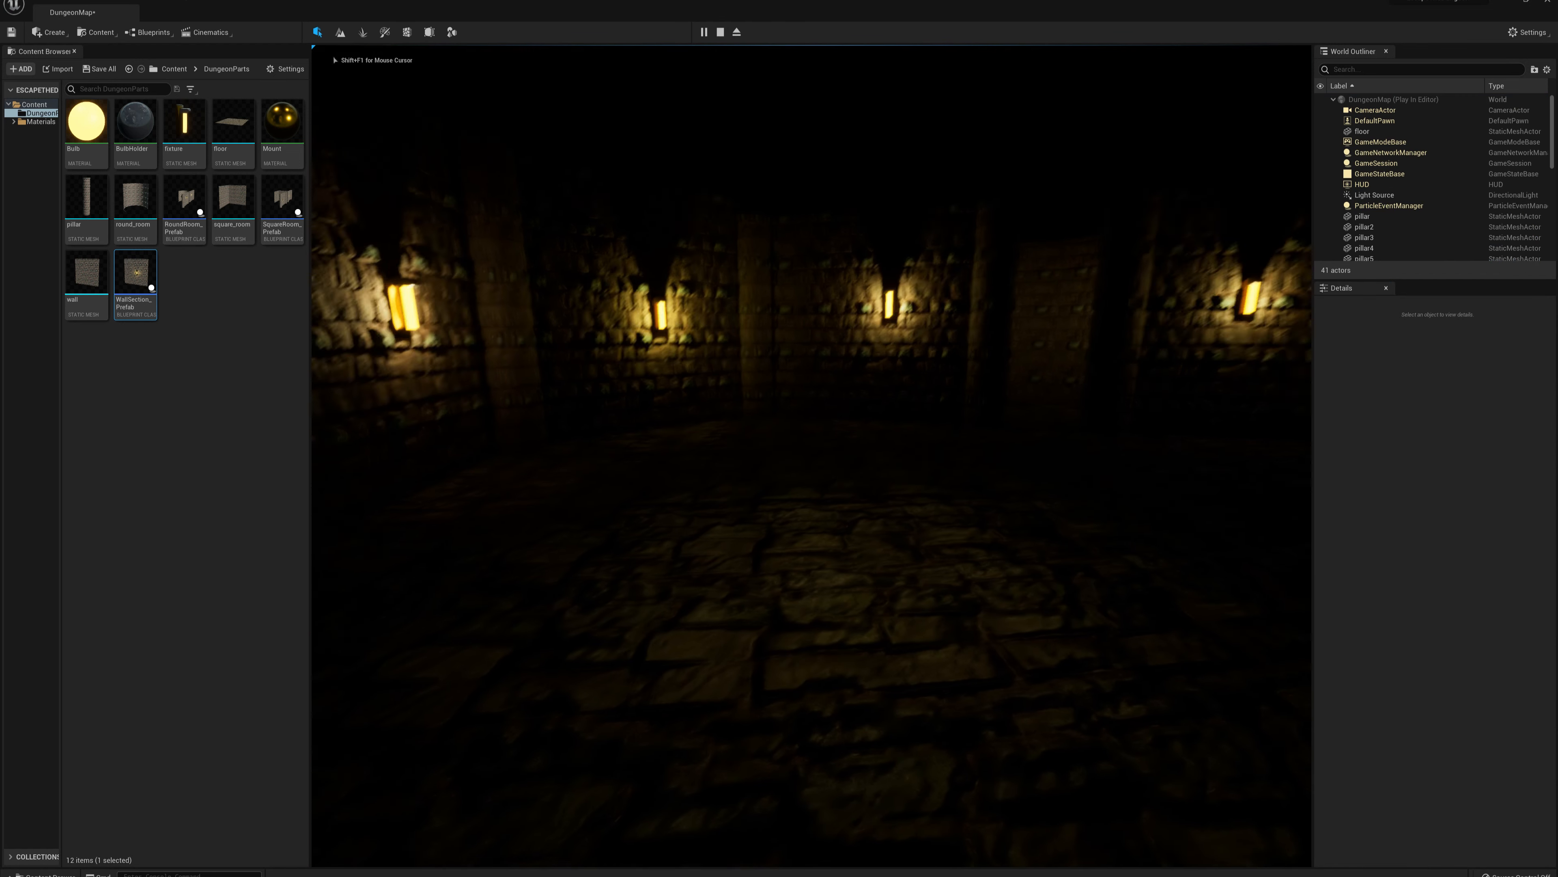
key("s")
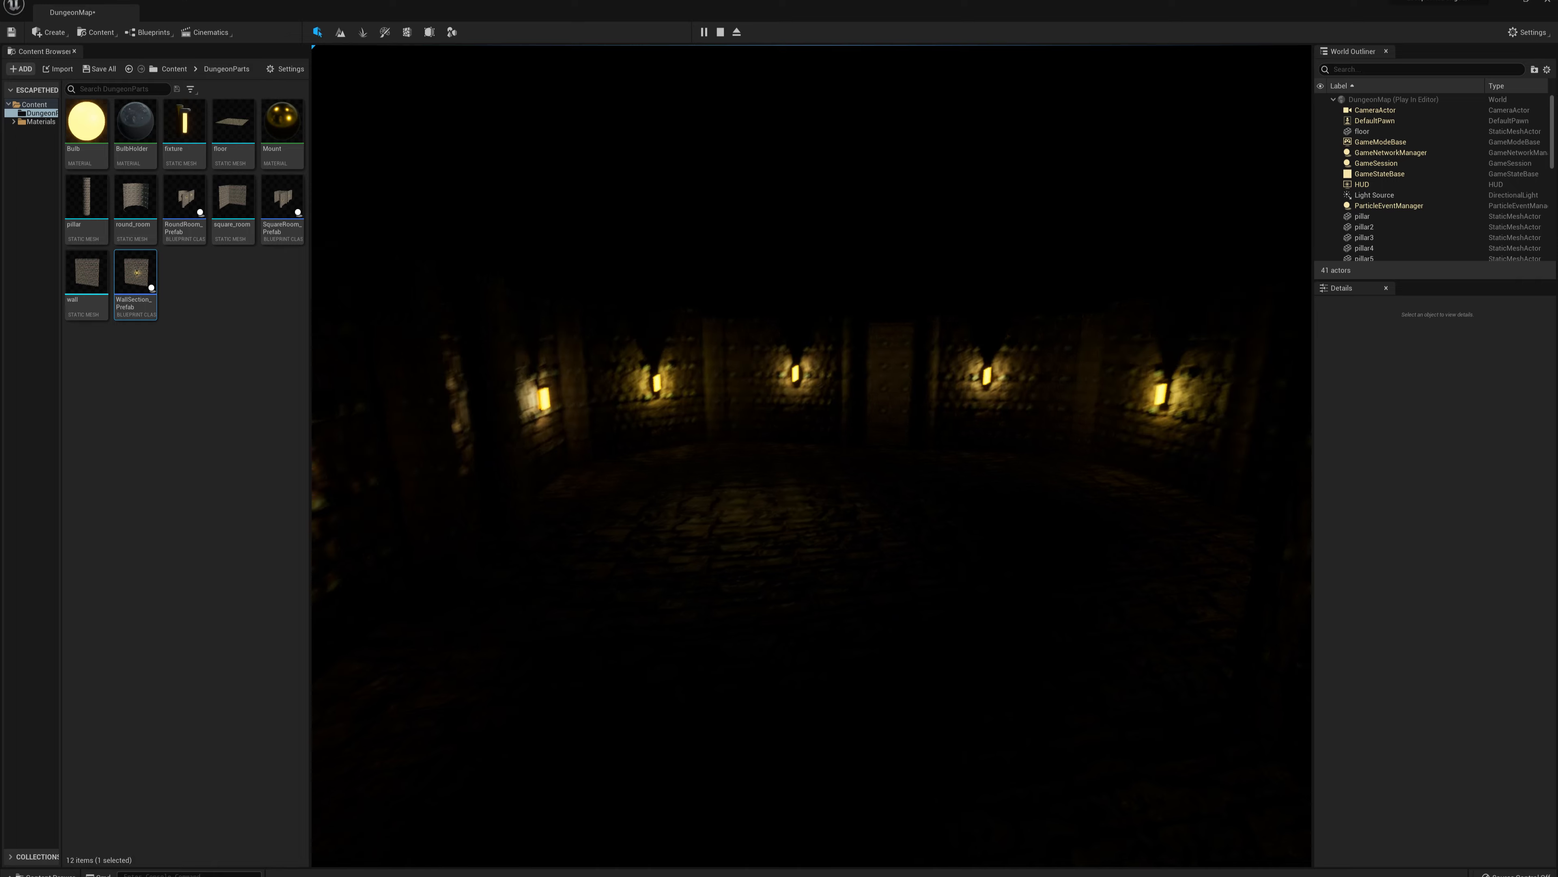
key("shift+F1")
key("Escape")
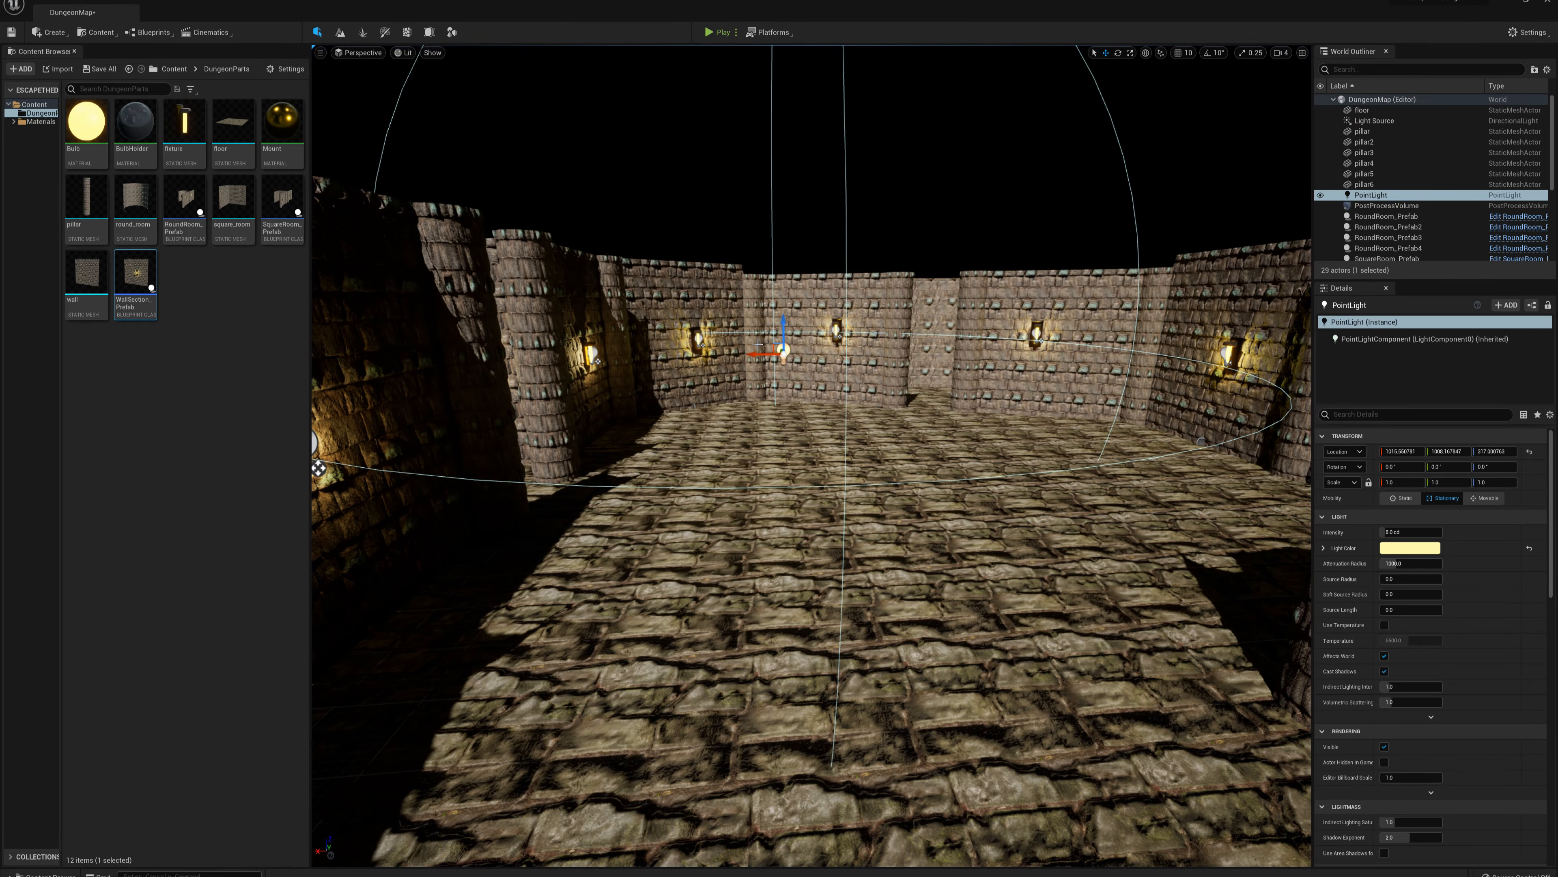
Move the point light along X toward the middle of the open area and set its attenuation radius to 1500.
left_click_drag(759, 355, 882, 363)
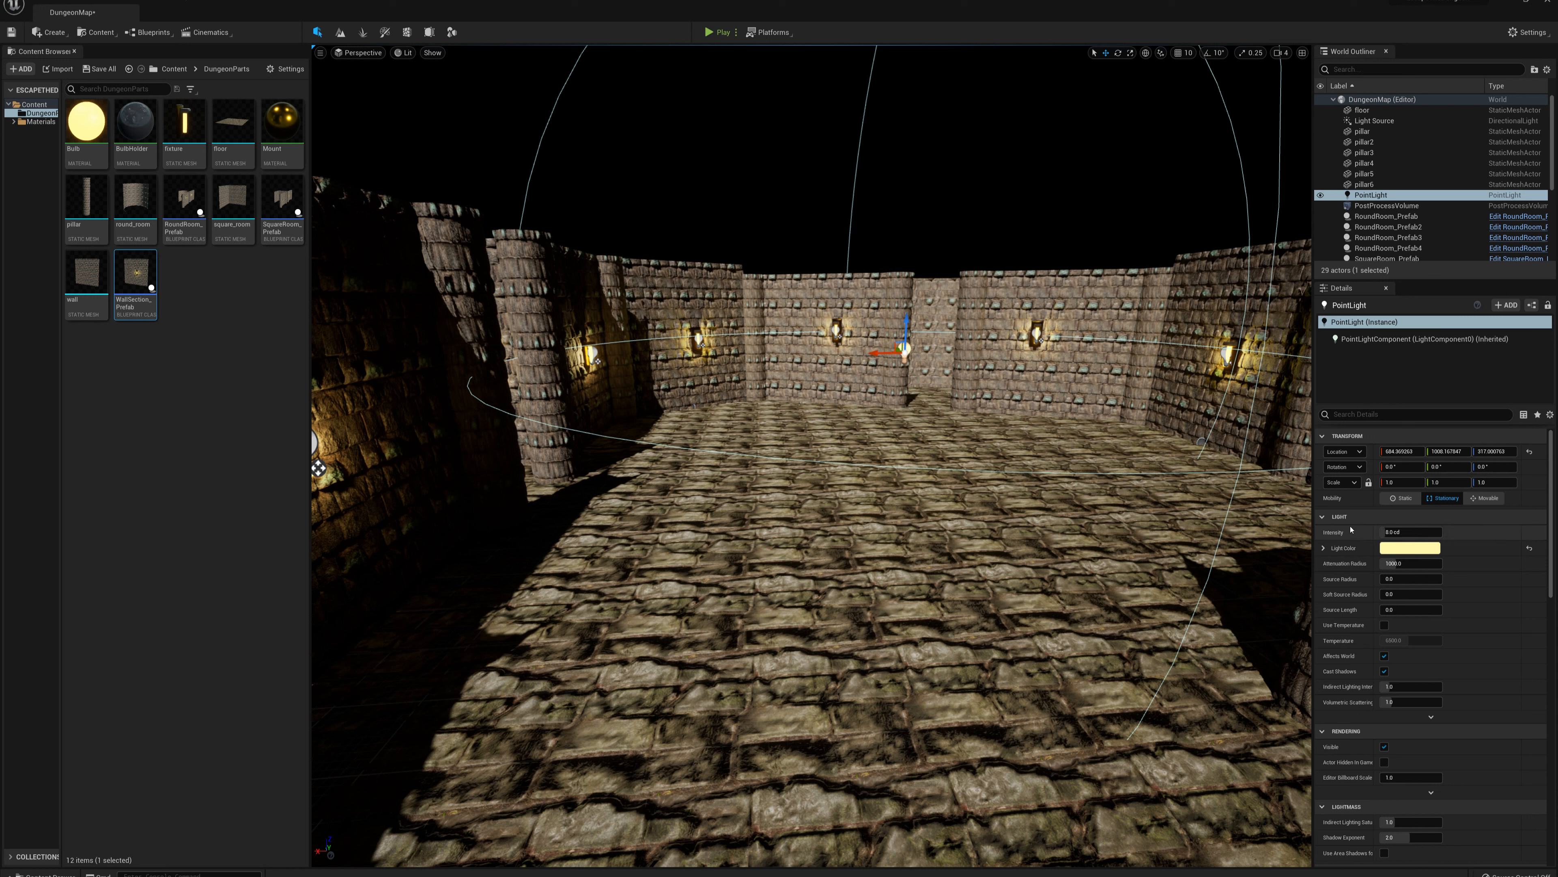
left_click(1409, 563)
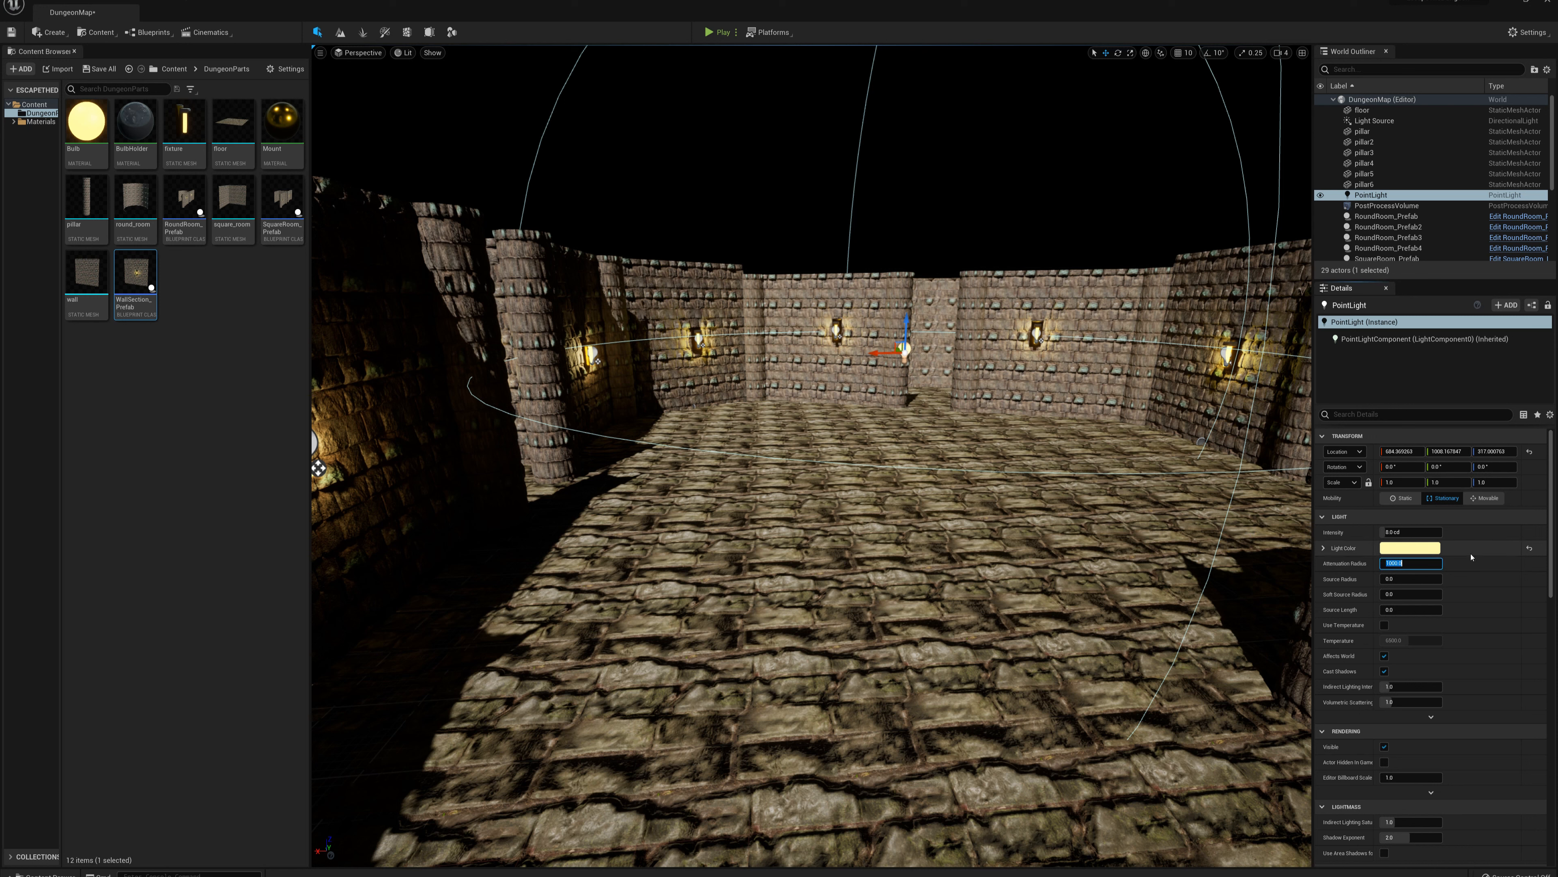
type("1500")
key("Return")
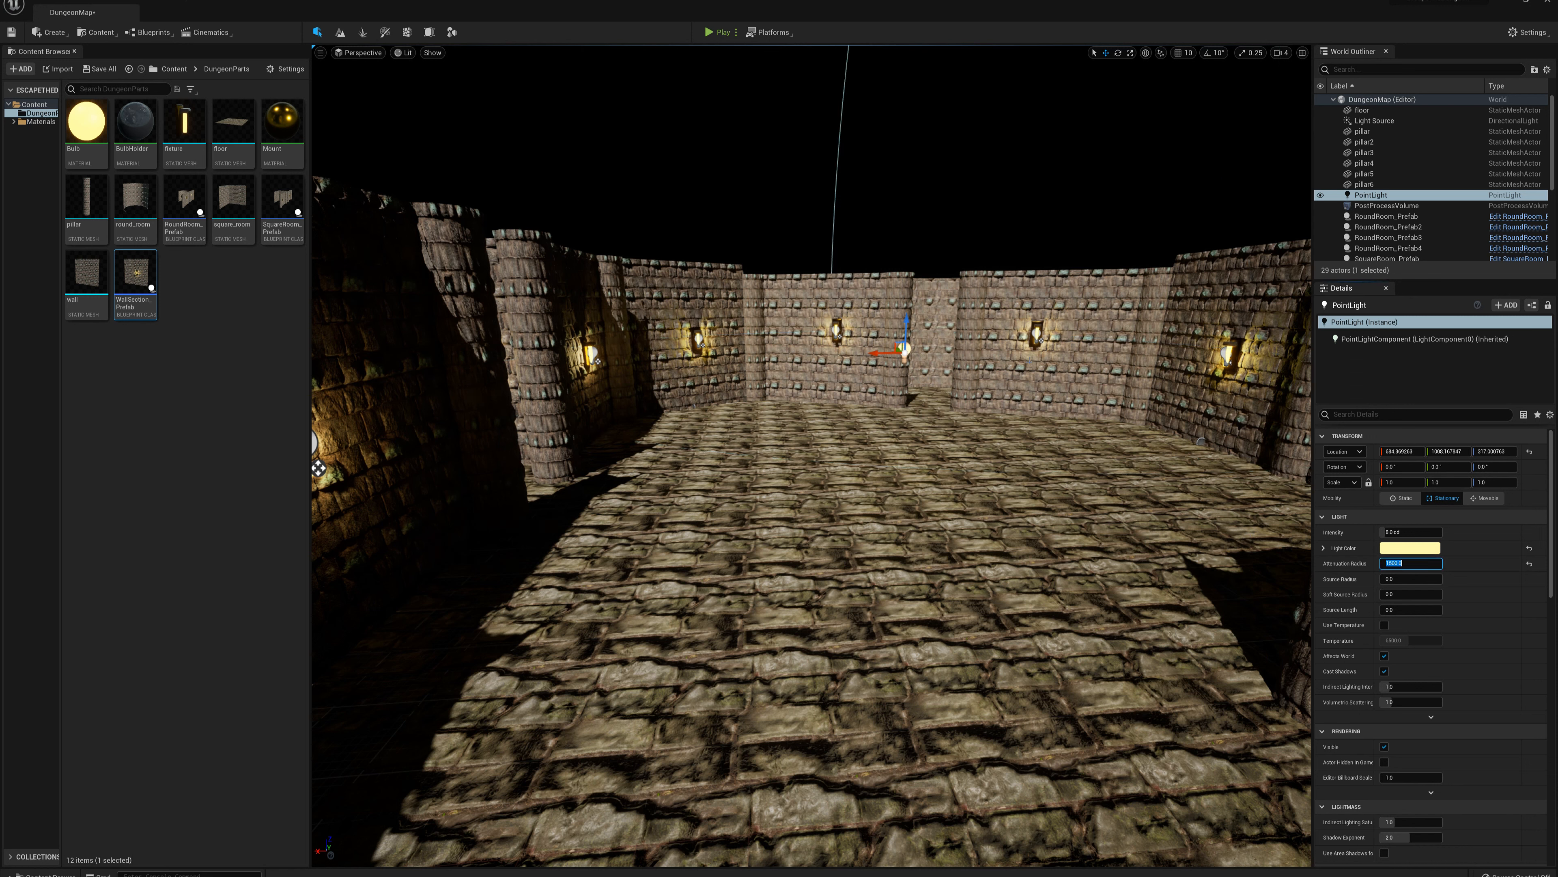
Play-test the level by moving through the rooms and corridors to check how the point light illuminates them.
left_click(716, 32)
left_click(779, 294)
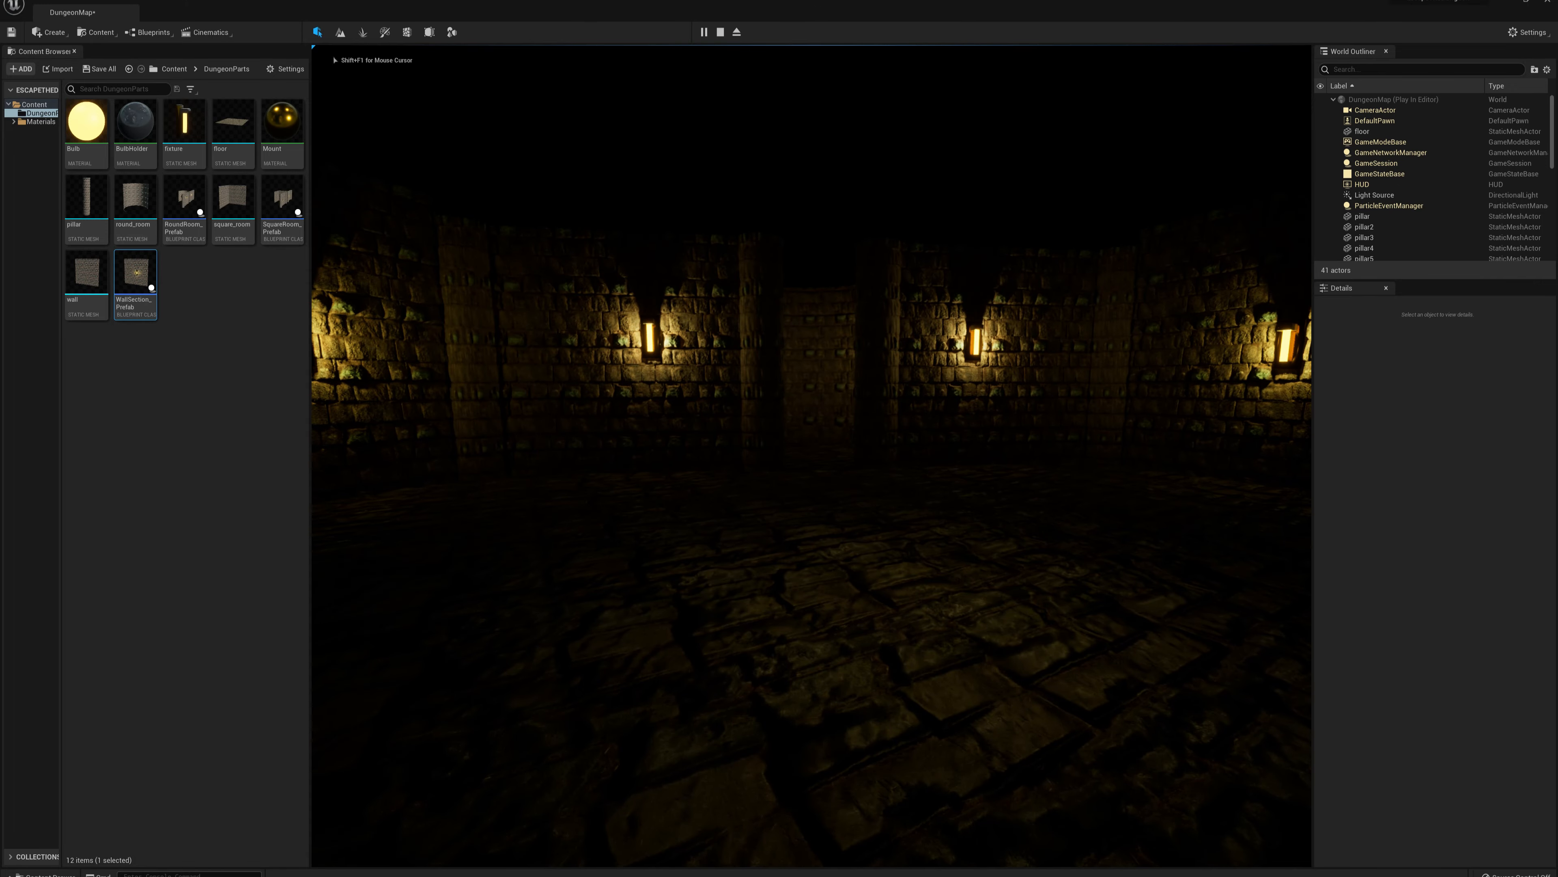
key("w")
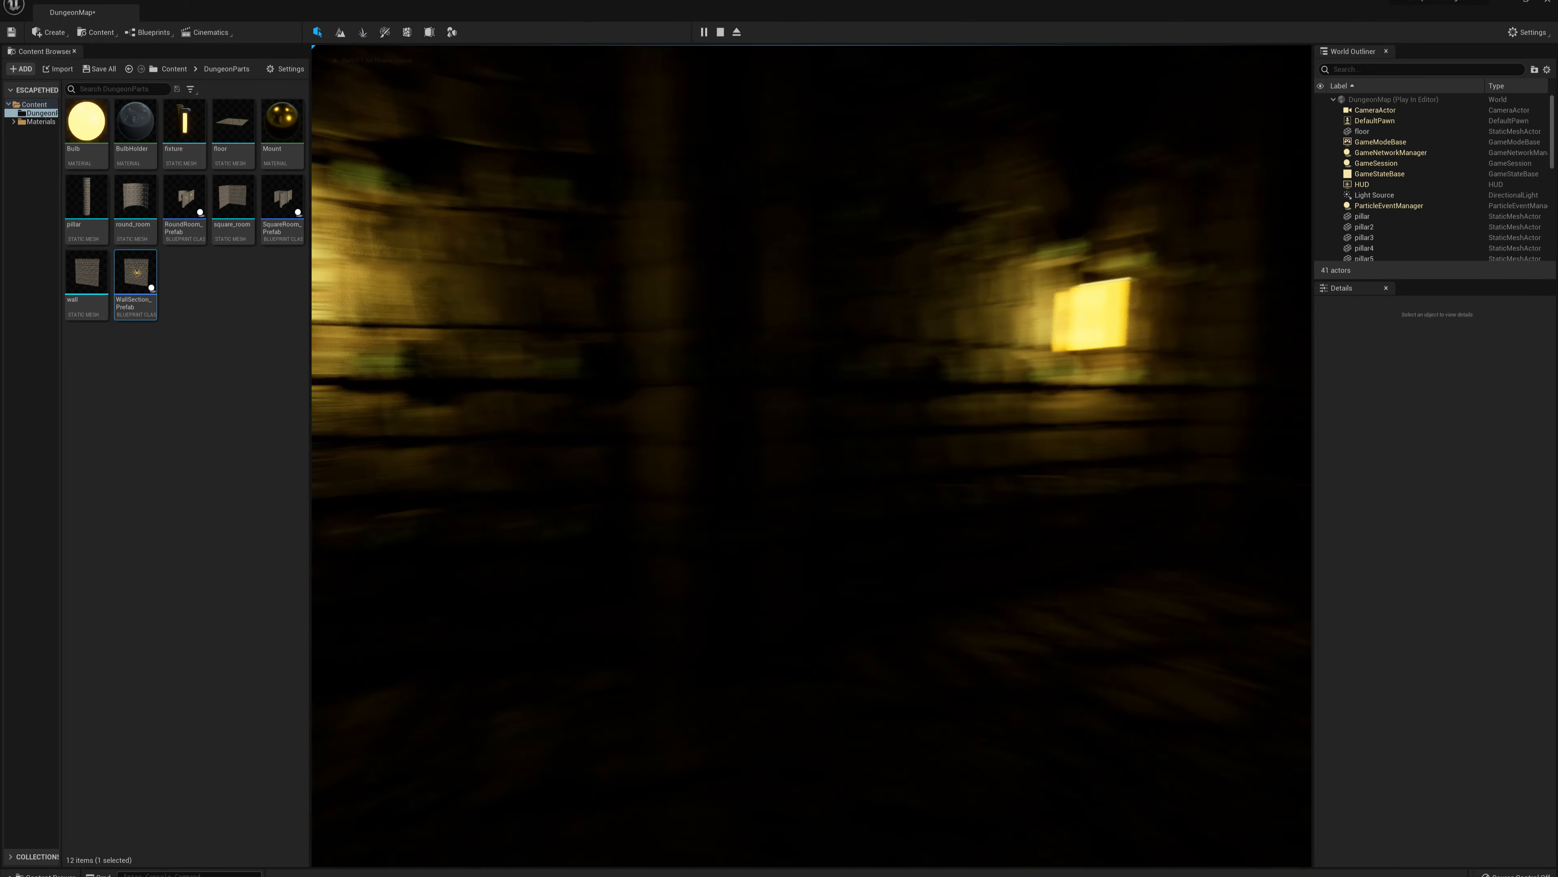
key("w")
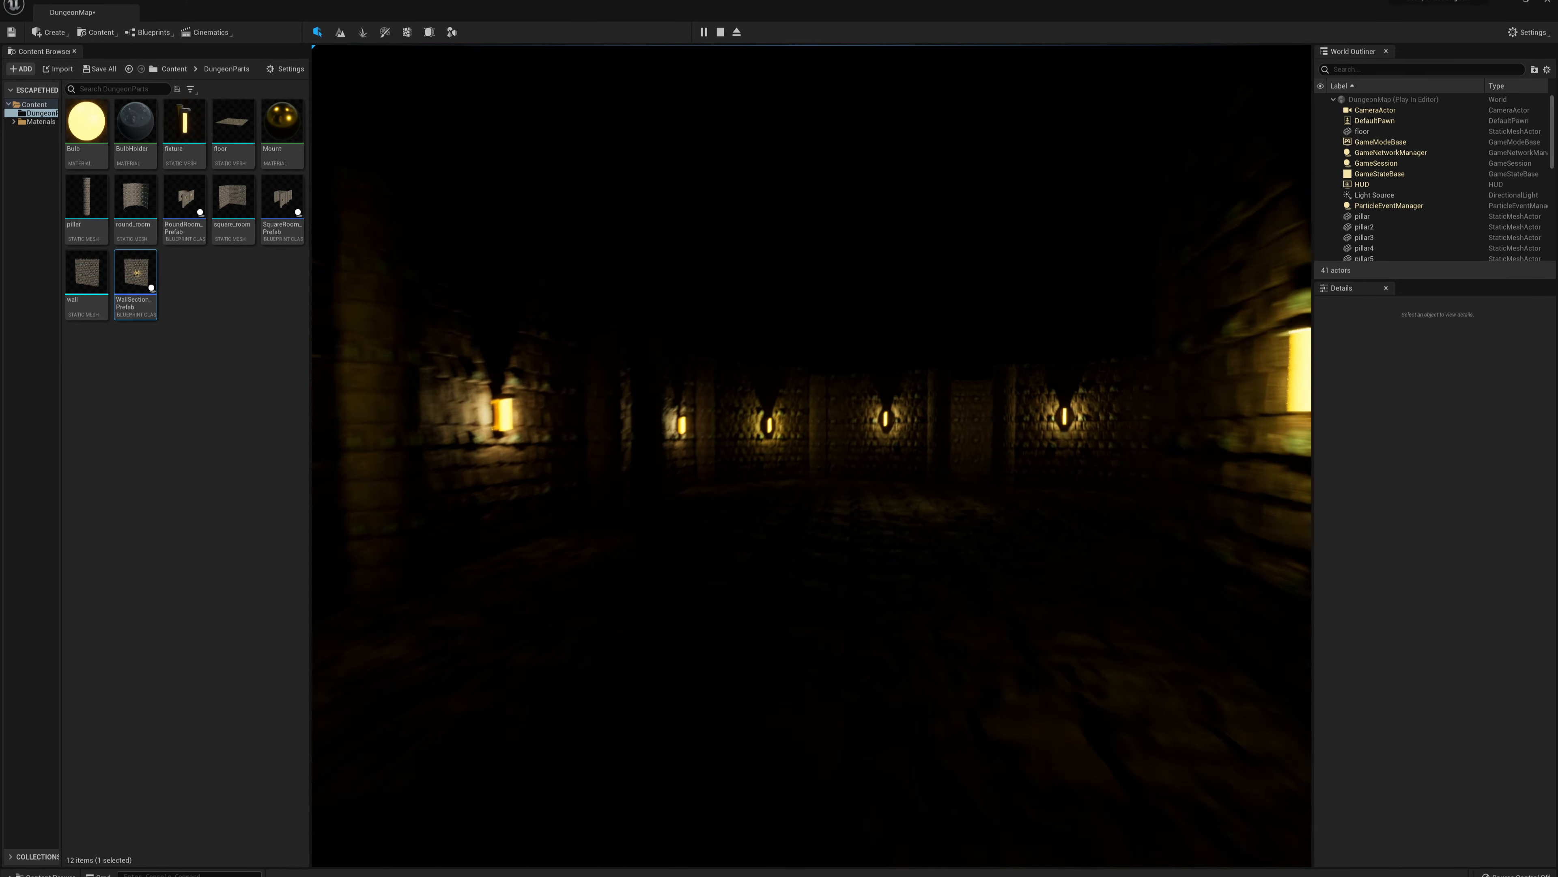
key("w")
key("w")
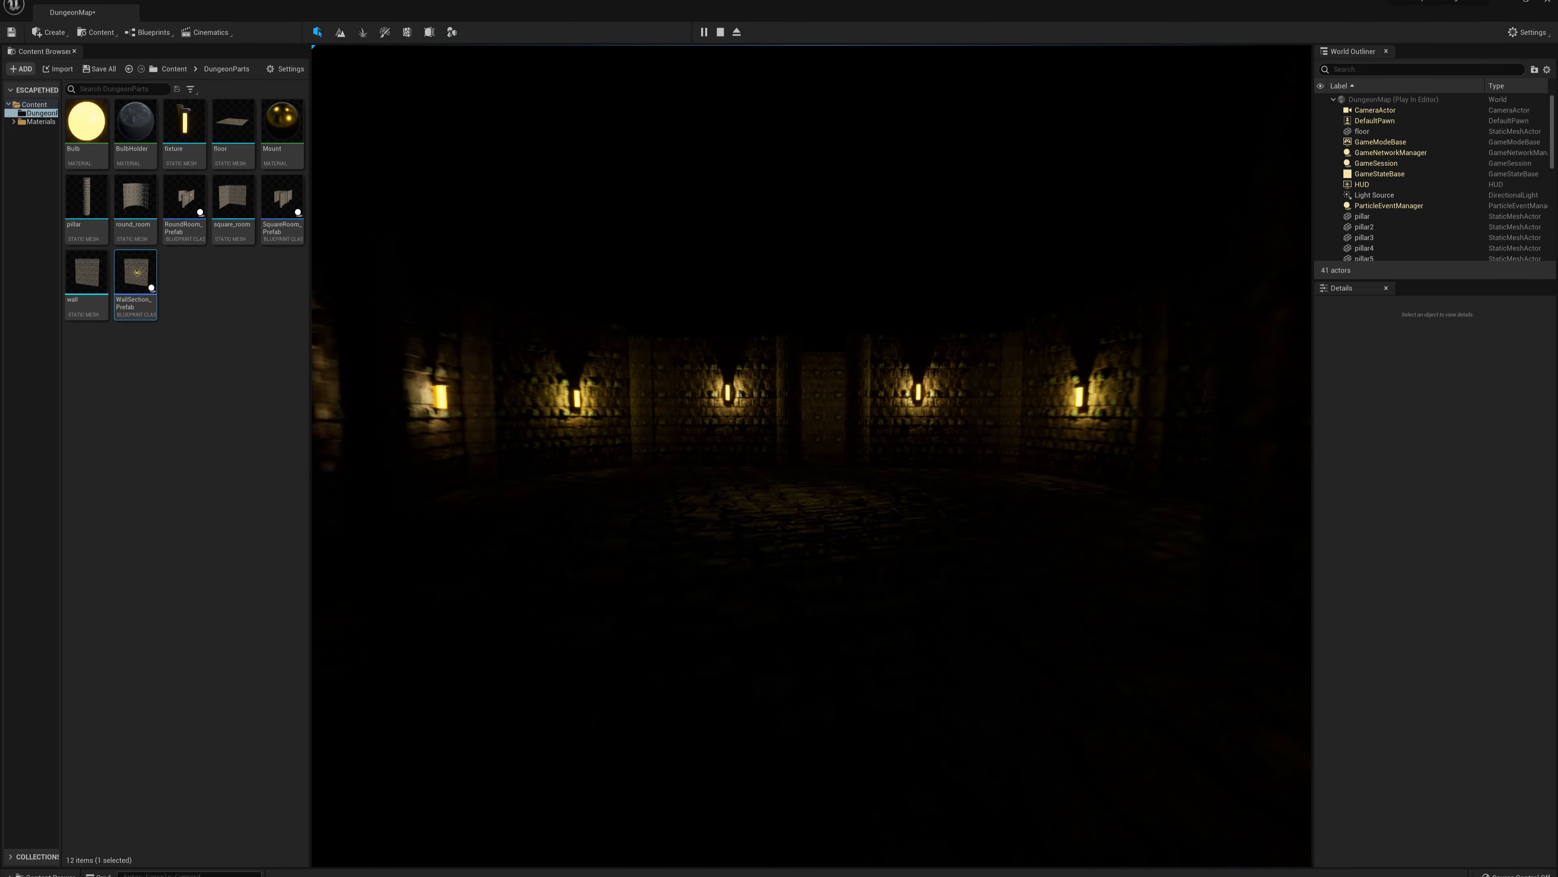
key("w")
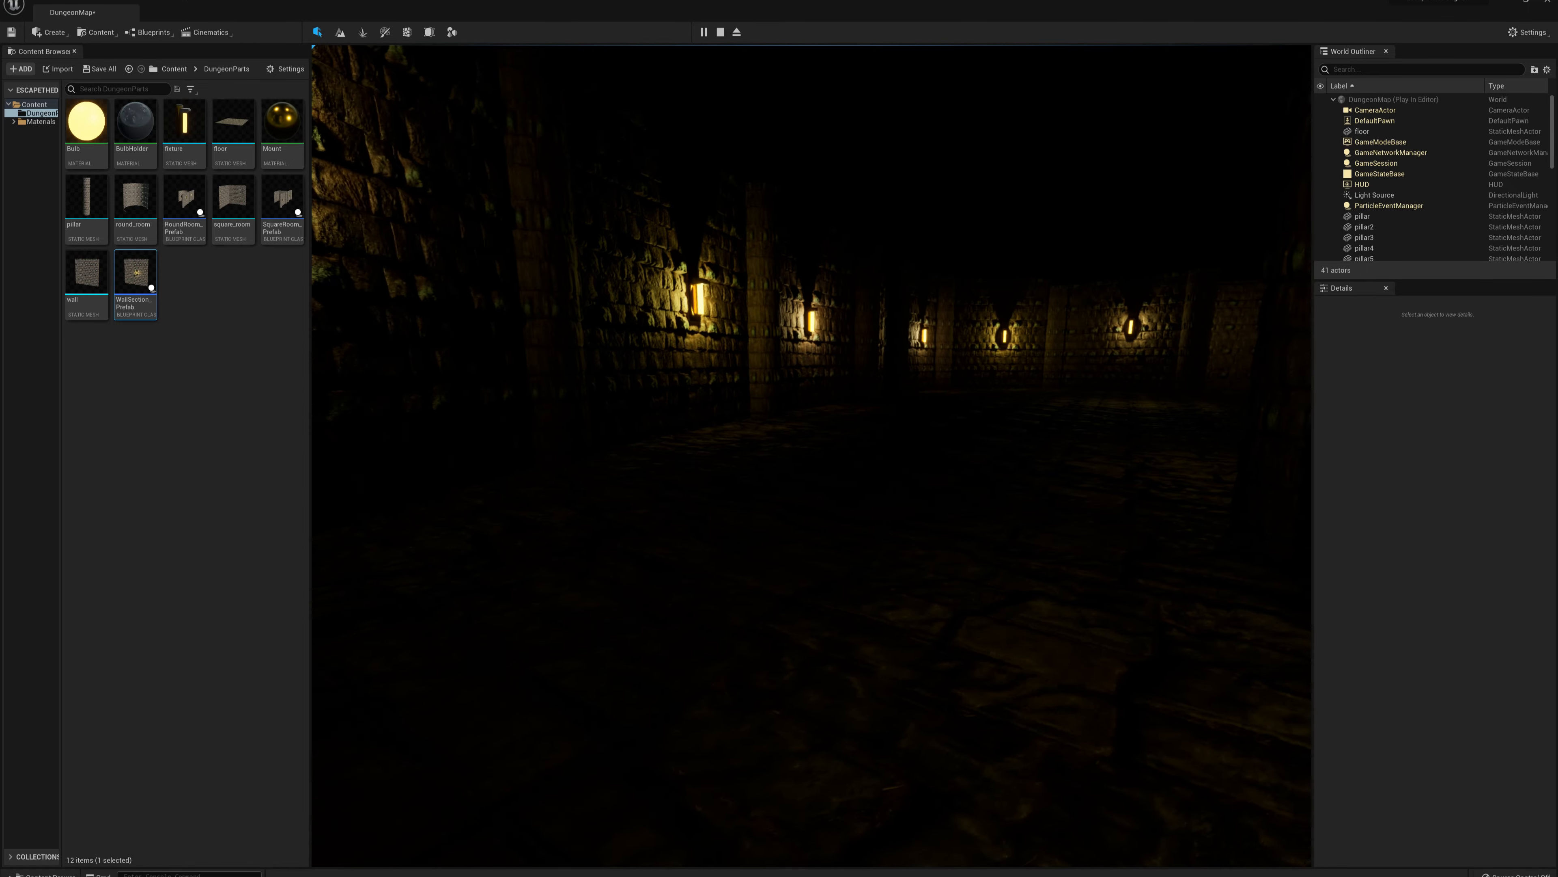
key("w")
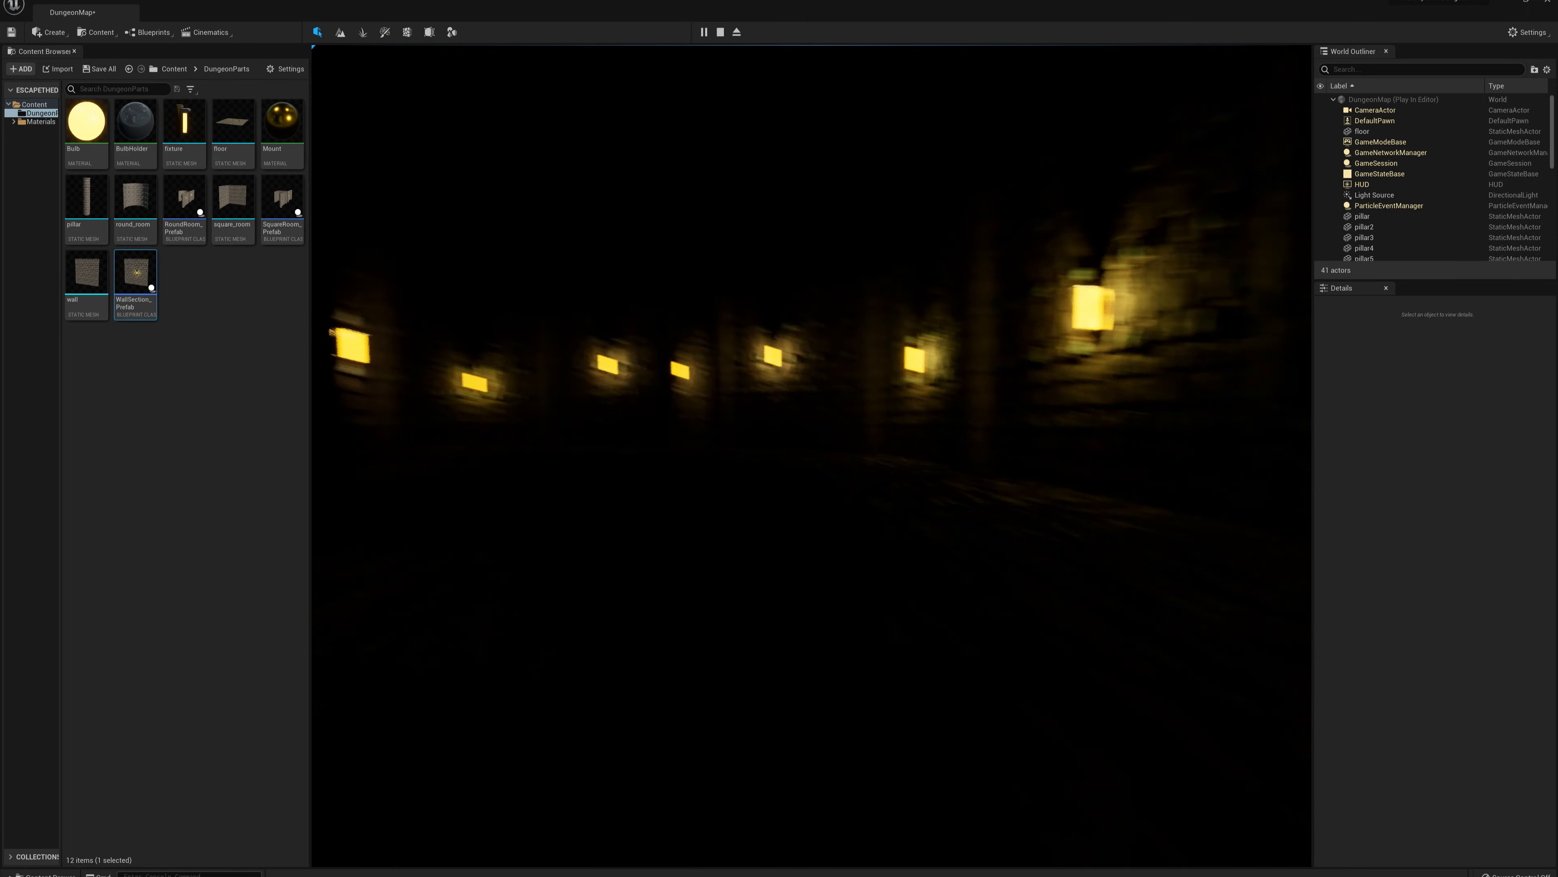
key("w")
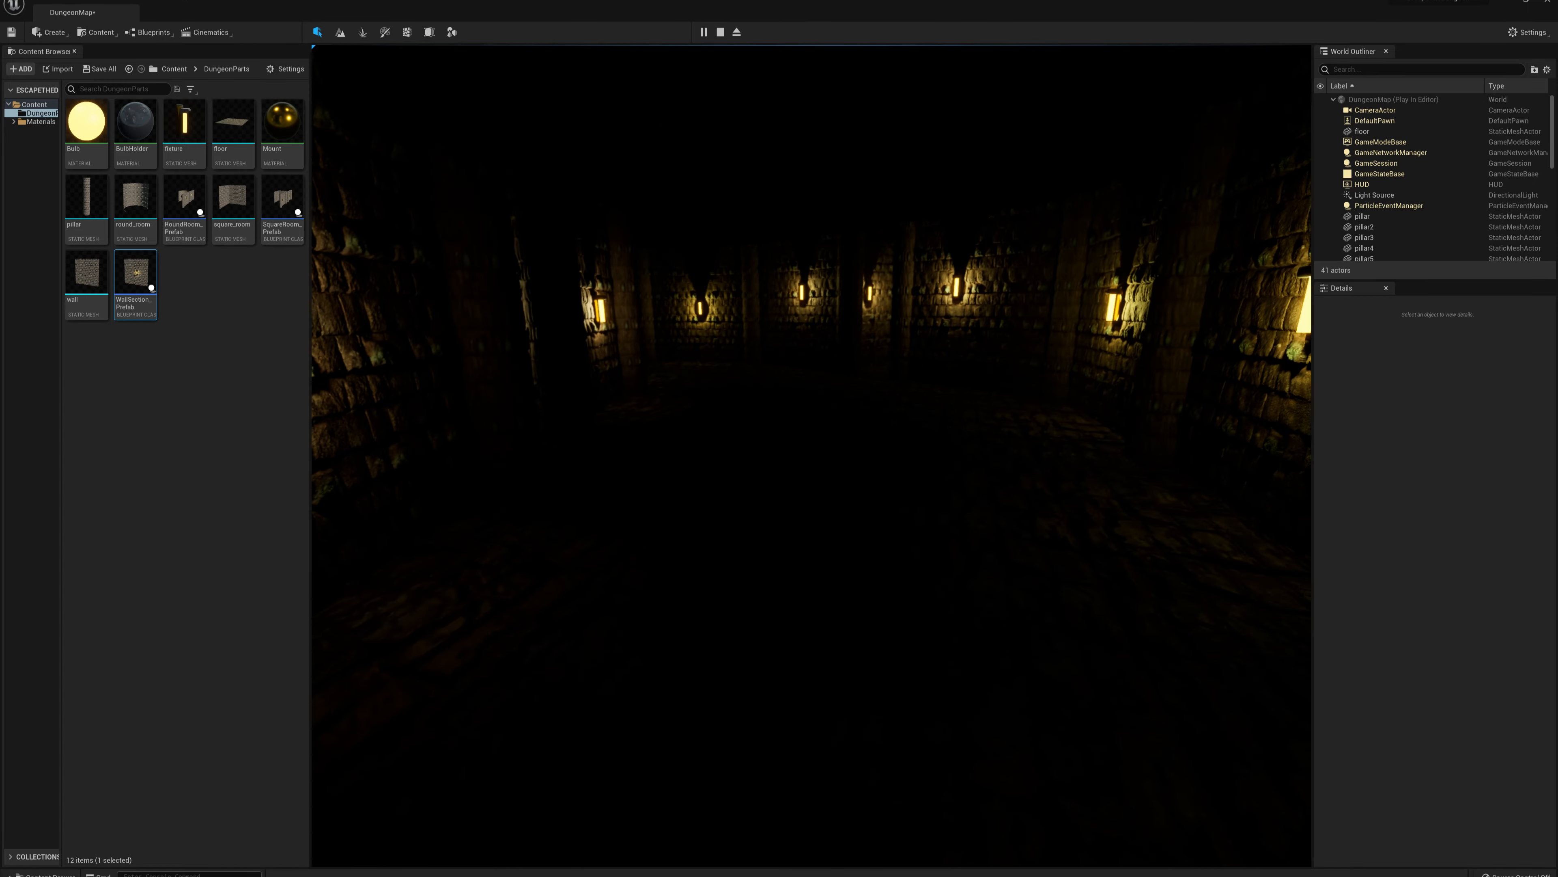
key("w")
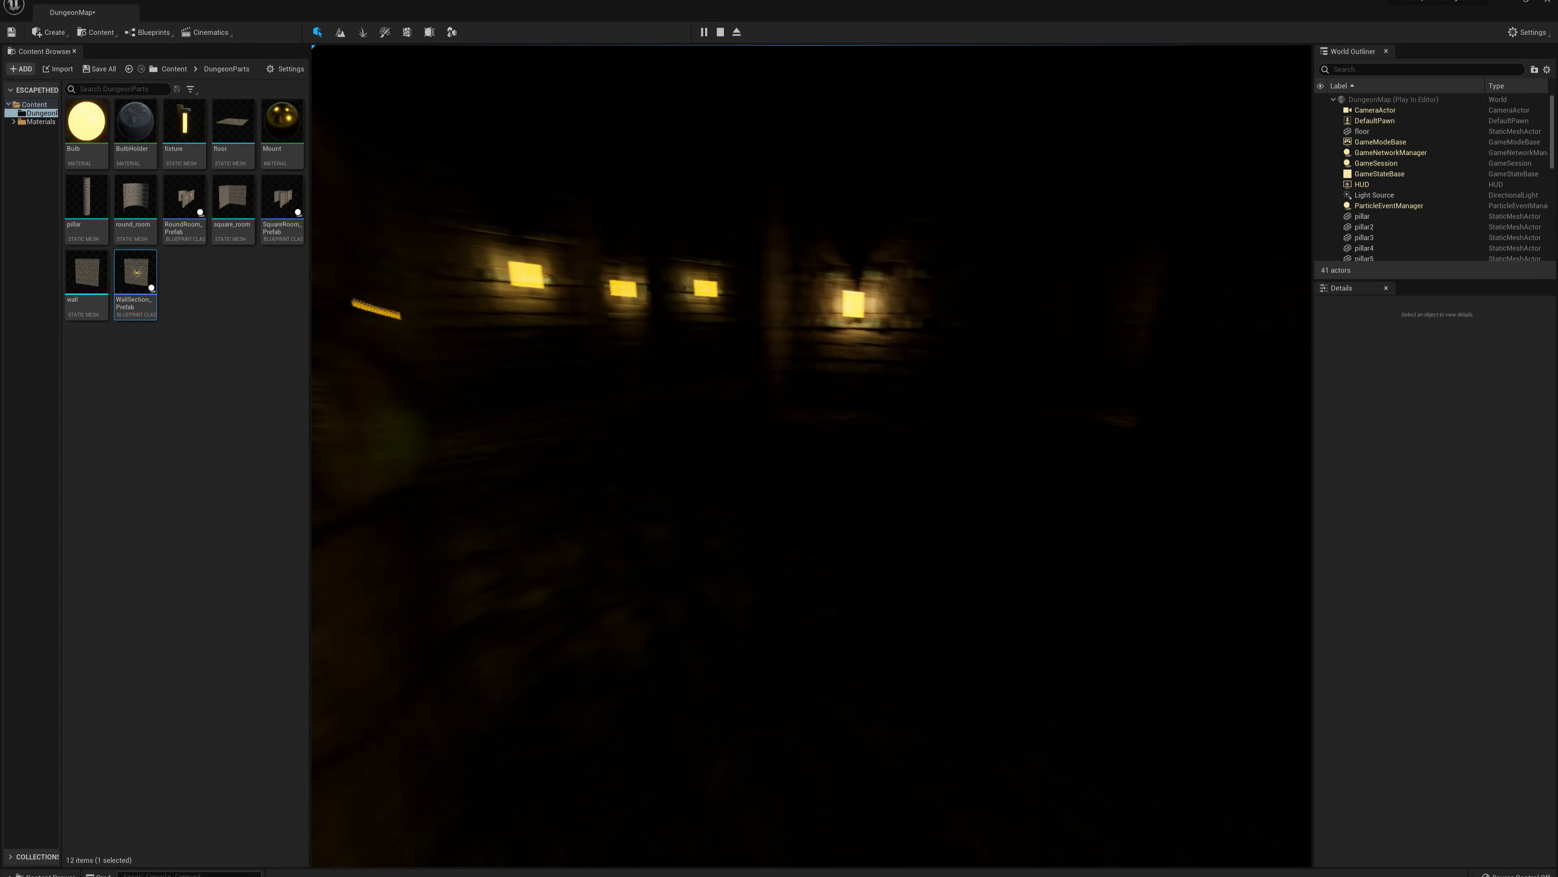
key("w")
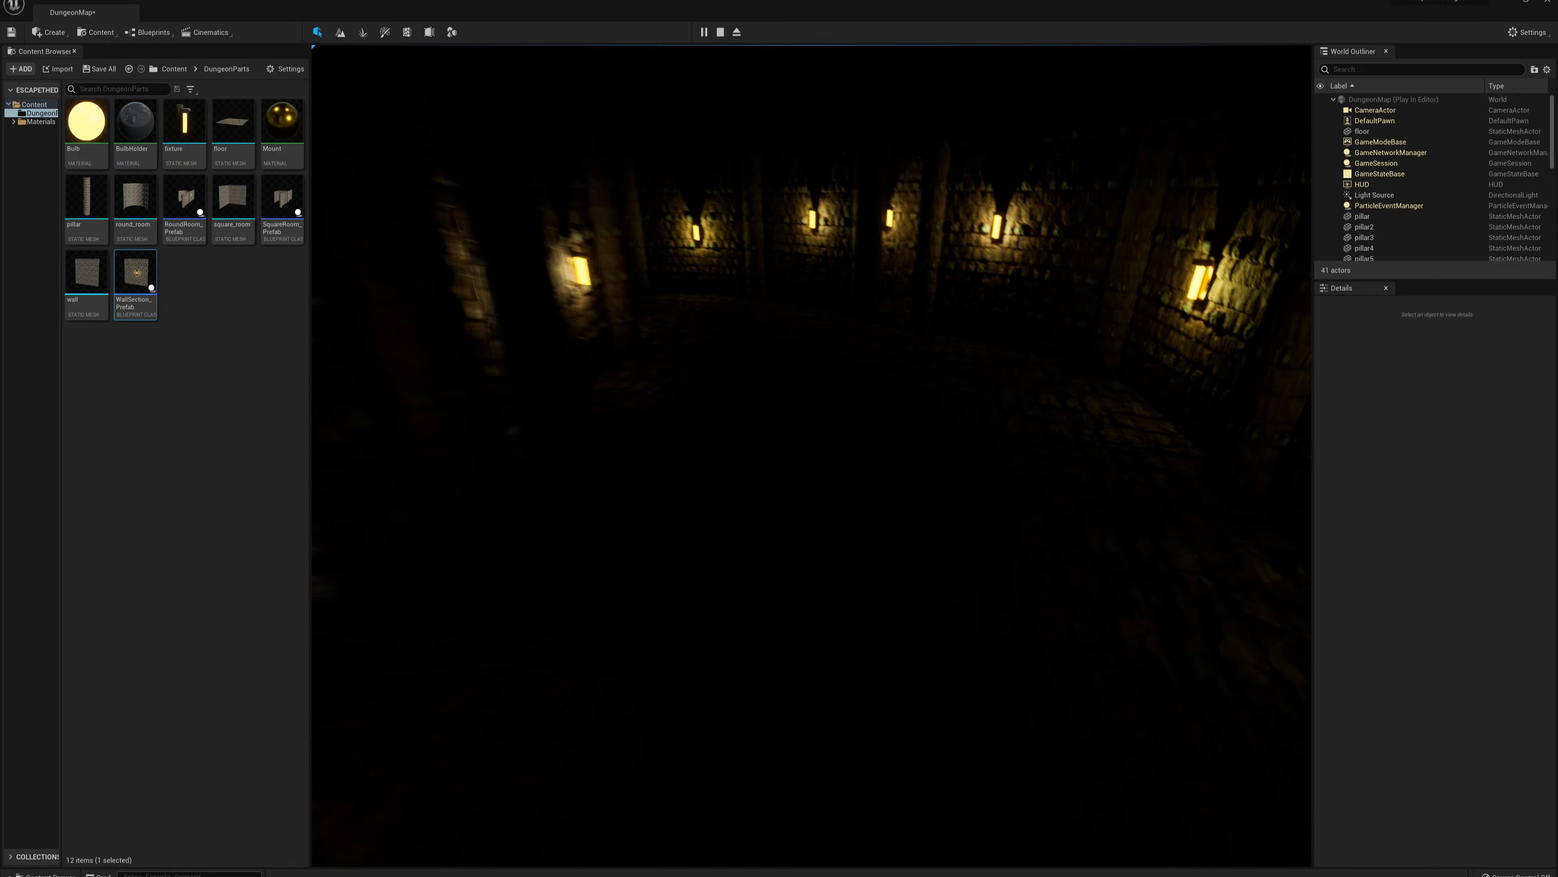
key("Escape")
Duplicate the point light and move the copy into the unlit corridor area at about X -373, Y -1928.
key("f")
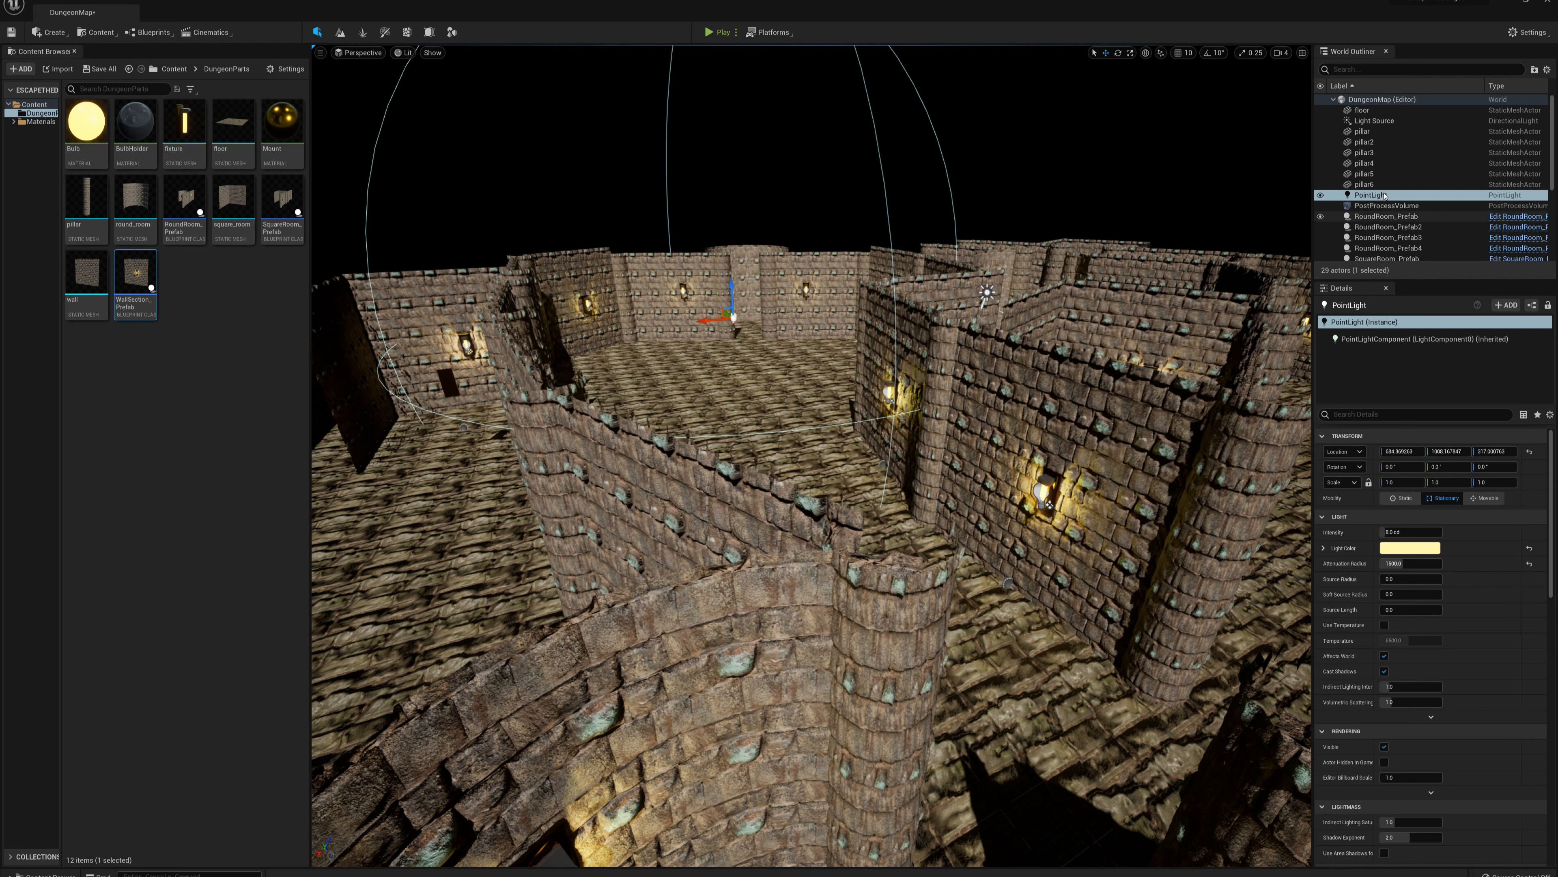
right_click_drag(920, 369, 605, 193)
key("d")
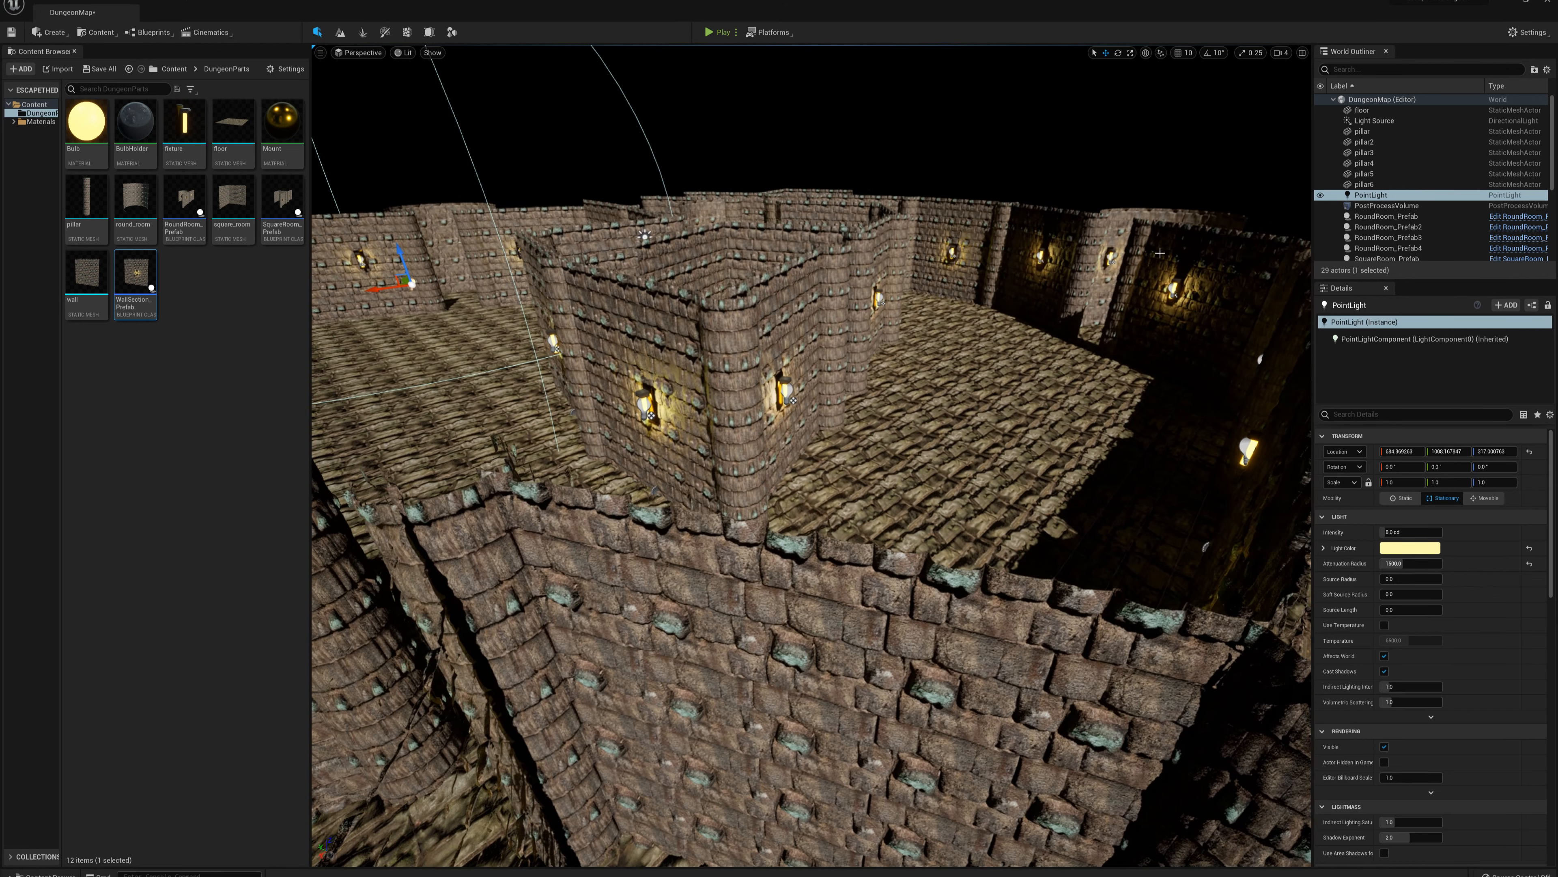
key("ctrl+d")
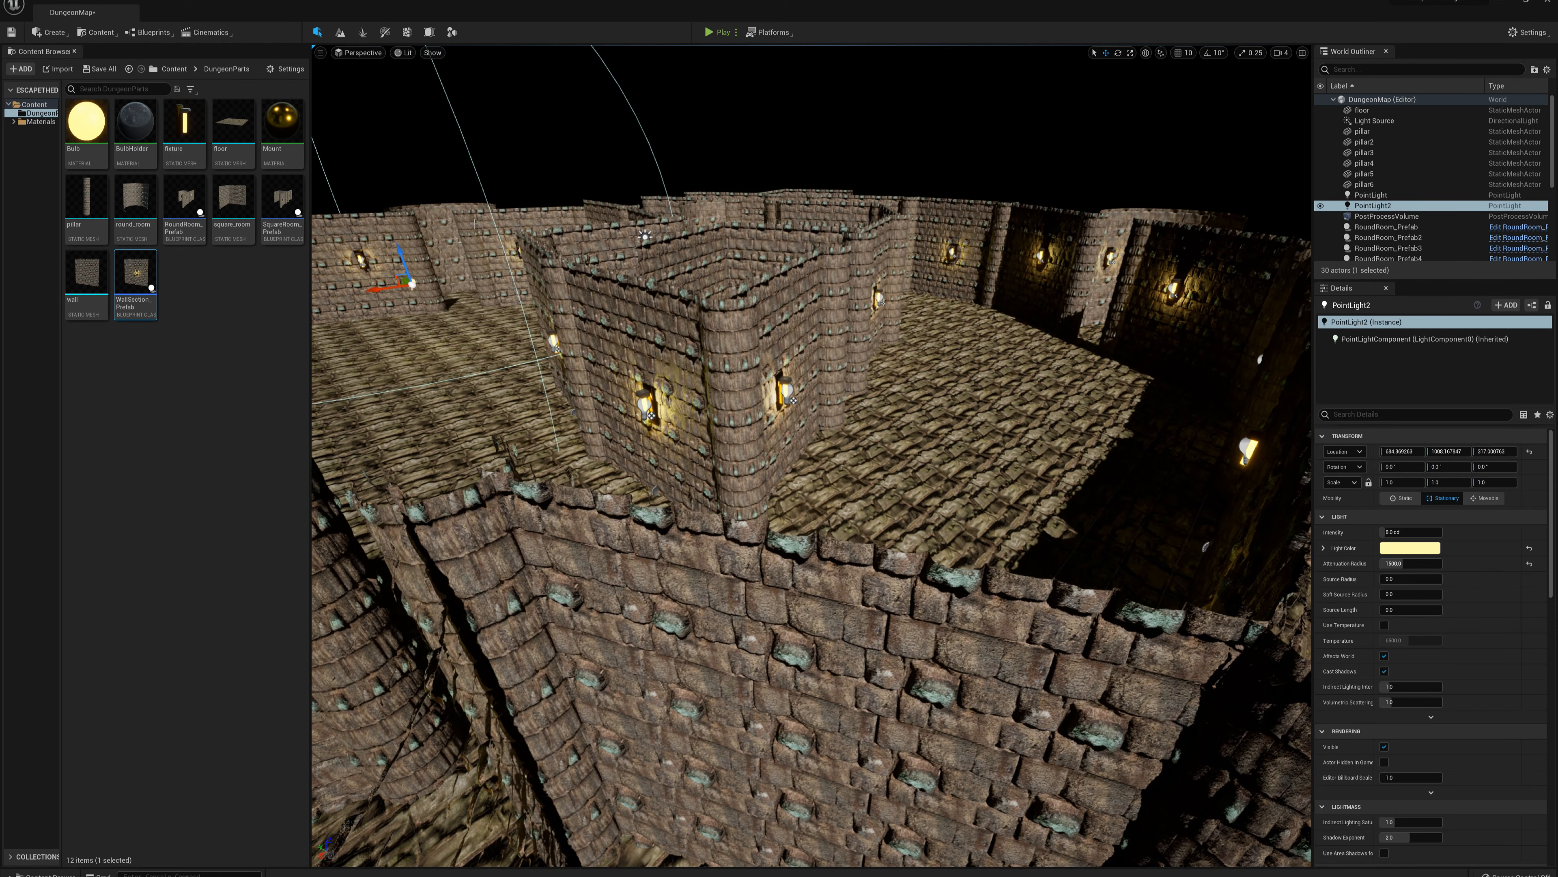
left_click_drag(399, 277, 921, 343)
right_click_drag(920, 369, 1096, 415)
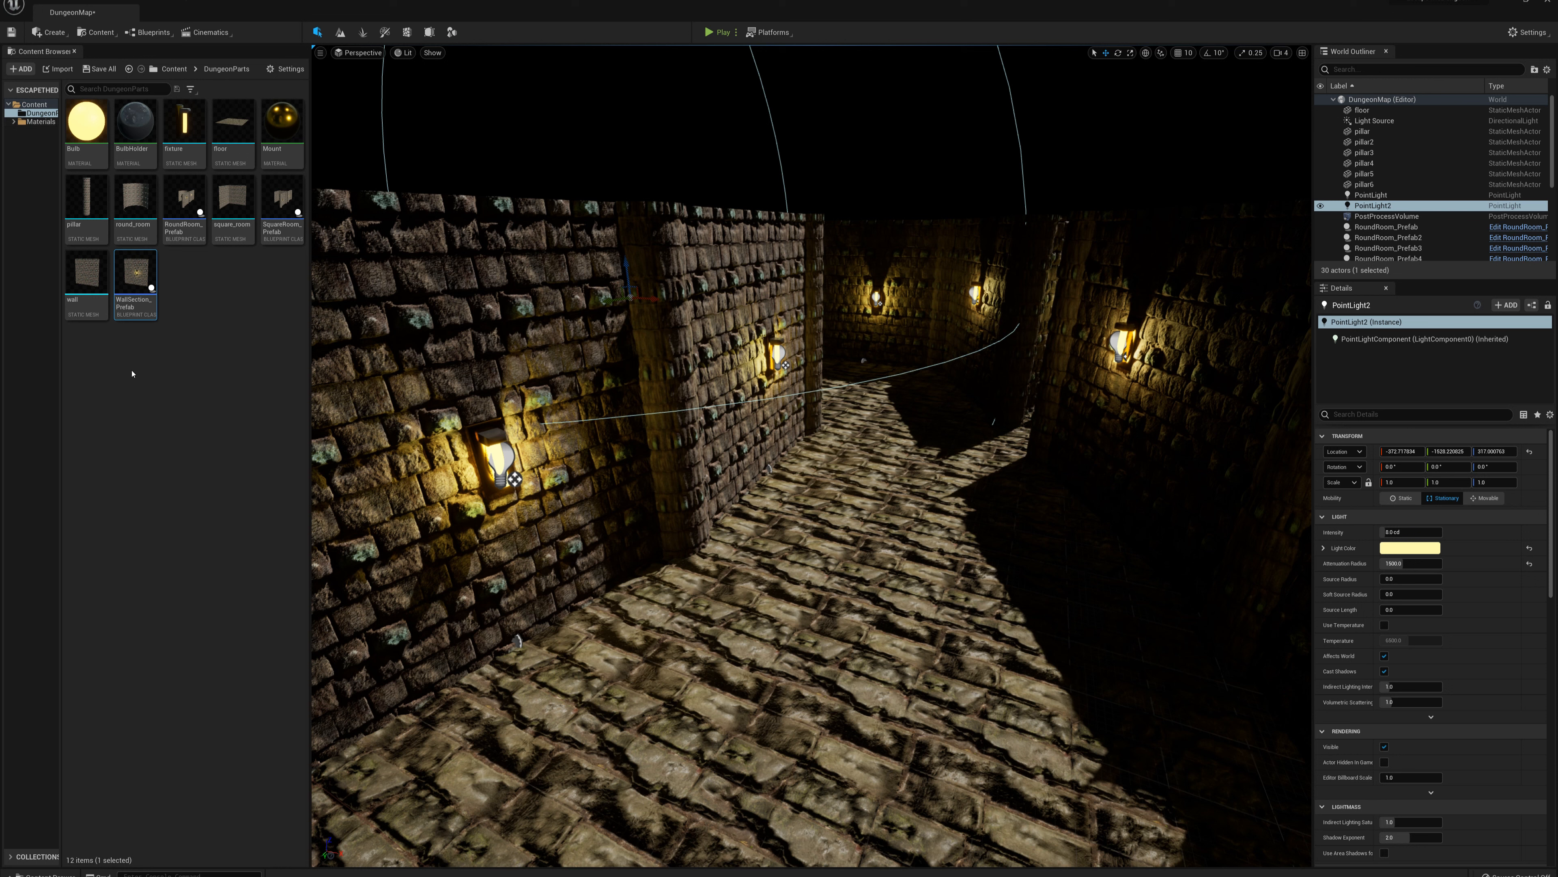
Open Quixel Bridge from the DungeonParts folder and move and enlarge its window over the level view.
right_click(132, 373)
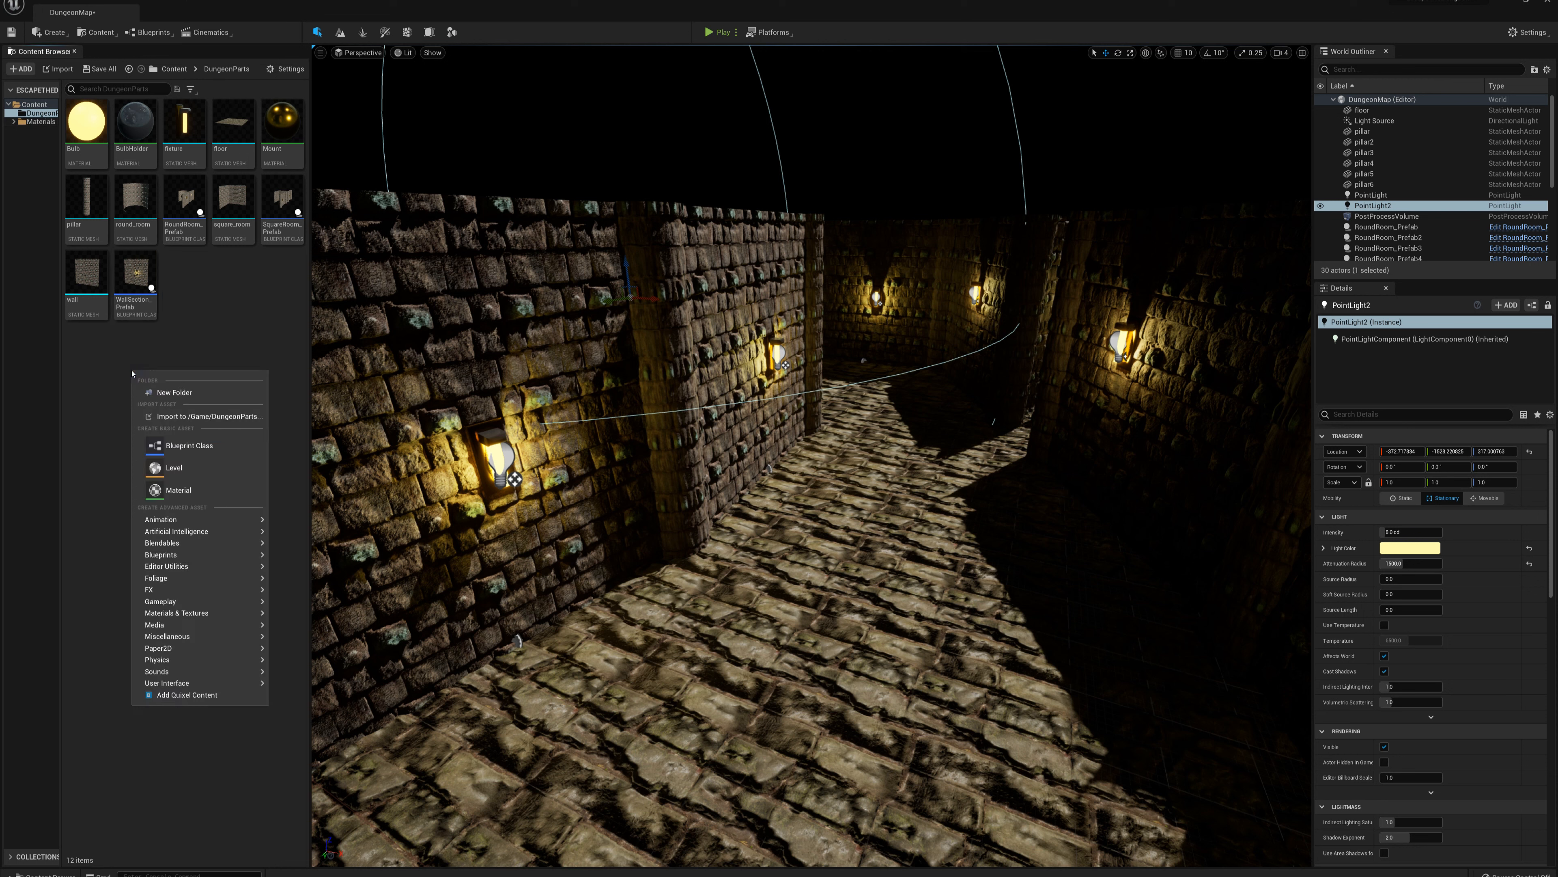
left_click(187, 696)
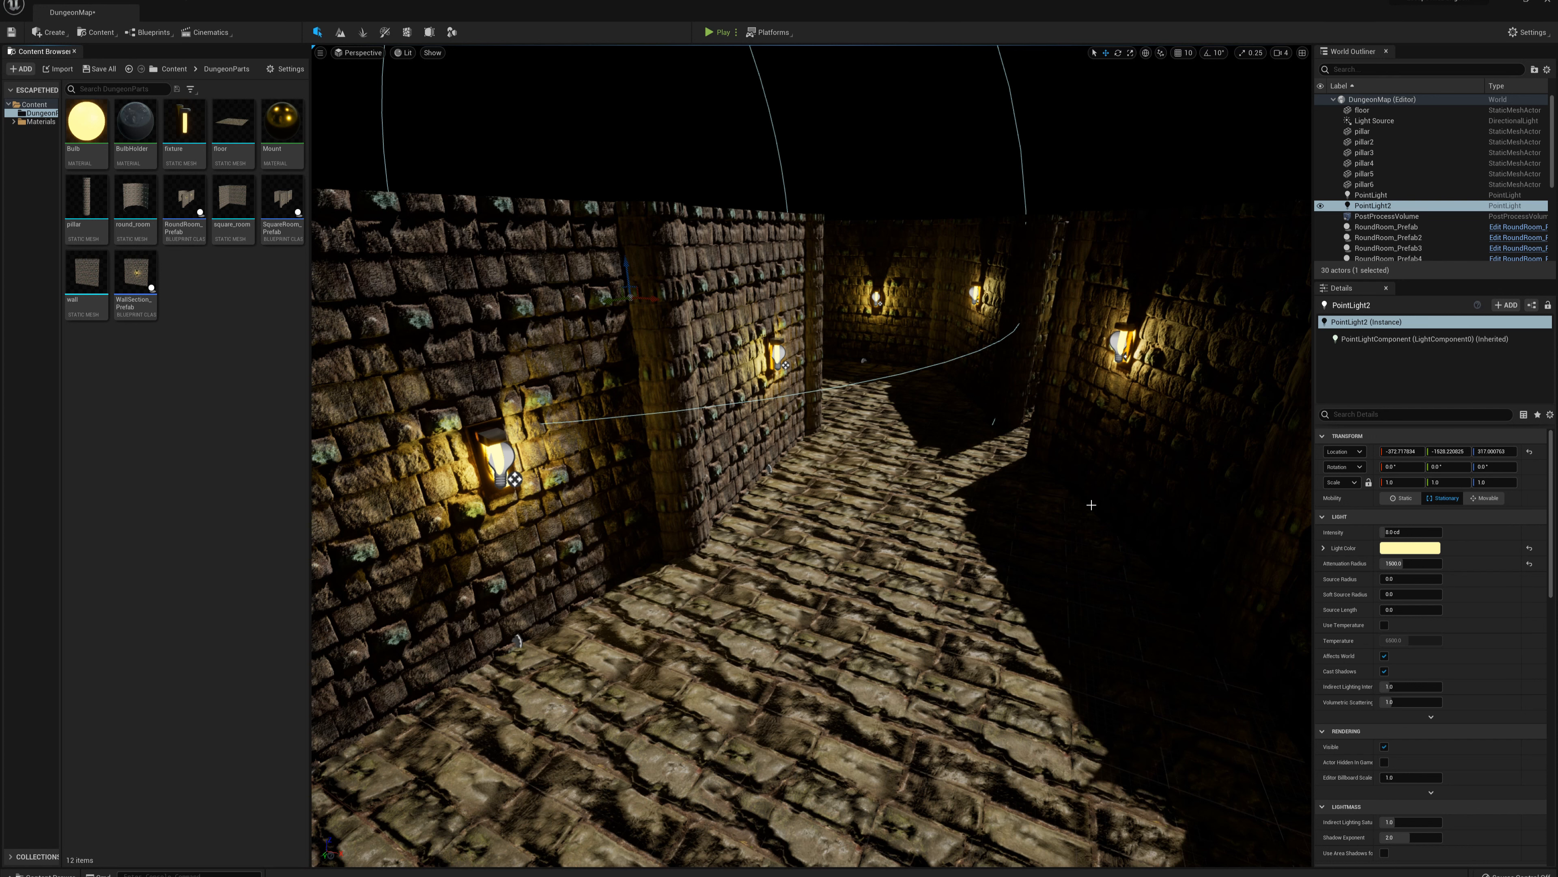
left_click_drag(1557, 288, 436, 82)
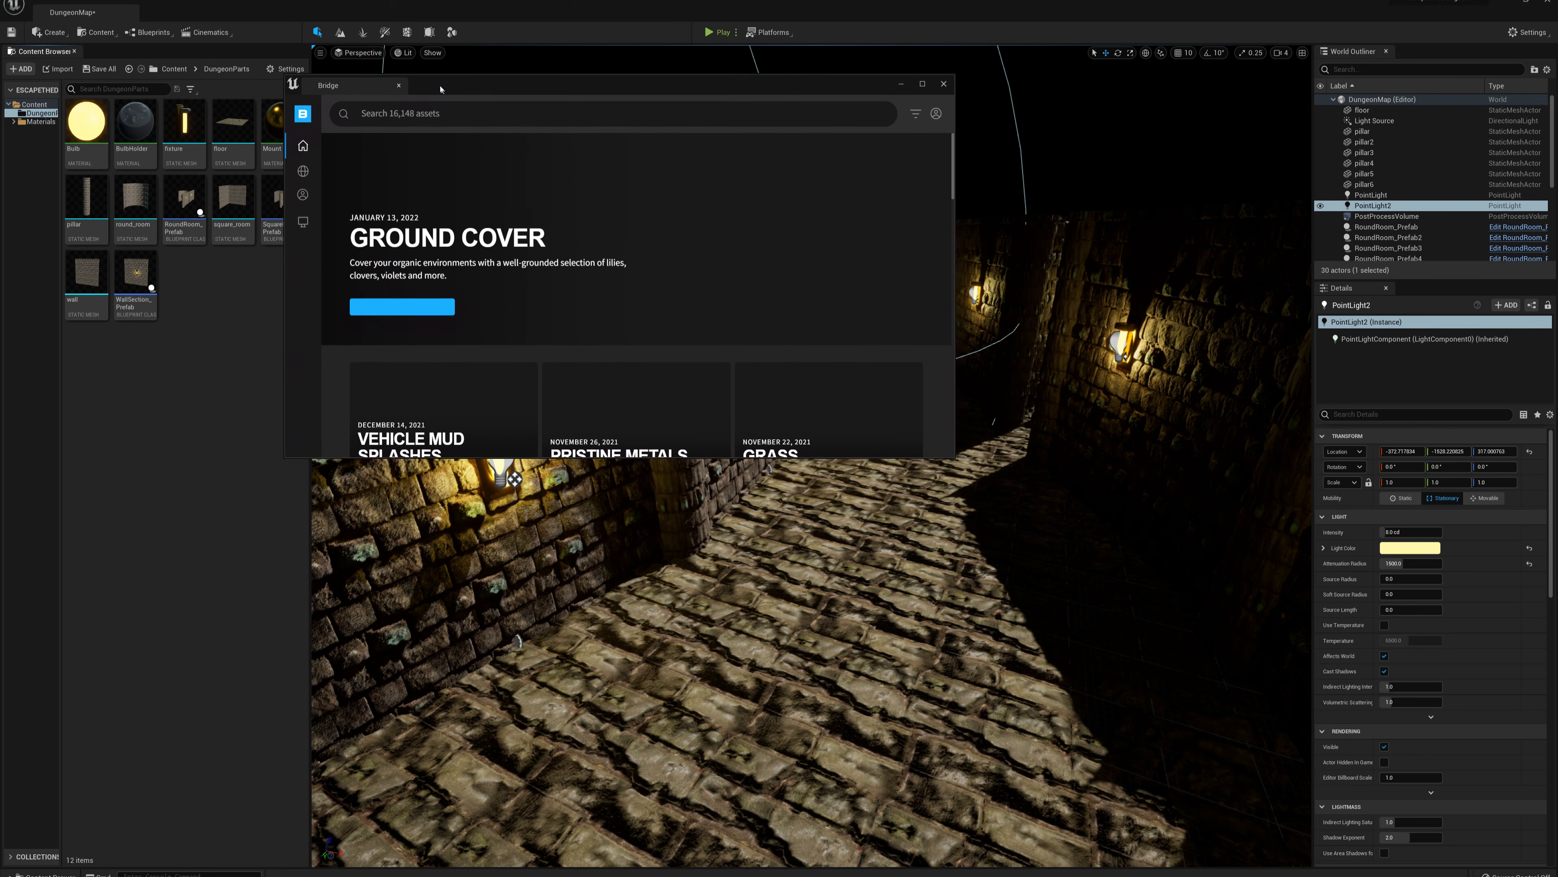
left_click_drag(950, 452, 1286, 739)
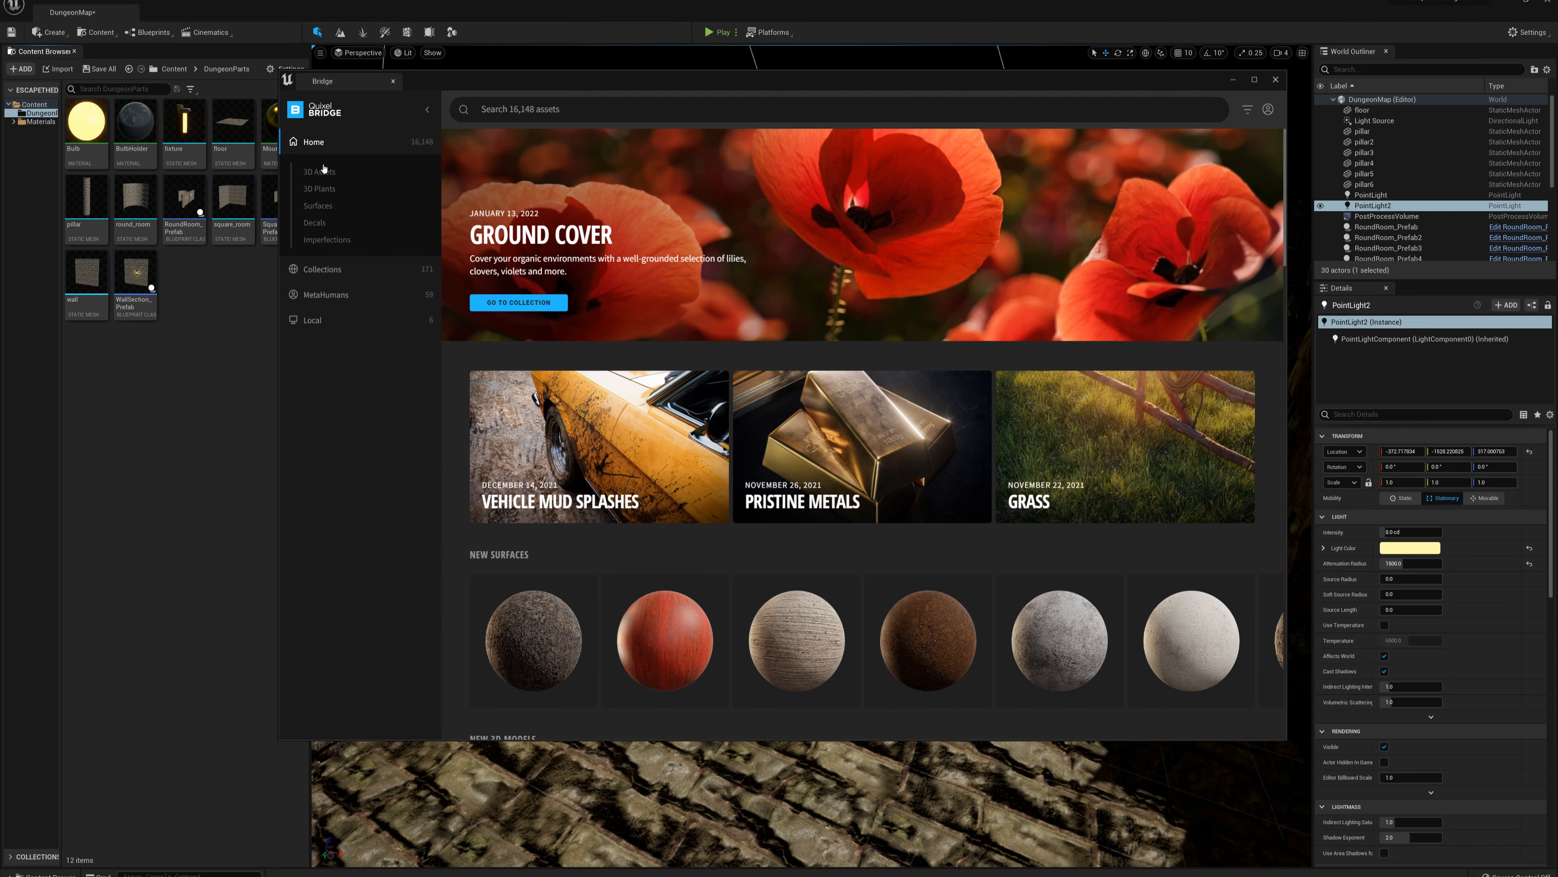
Browse the Props category of the 3D Assets for objects that suit a dungeon.
left_click(322, 171)
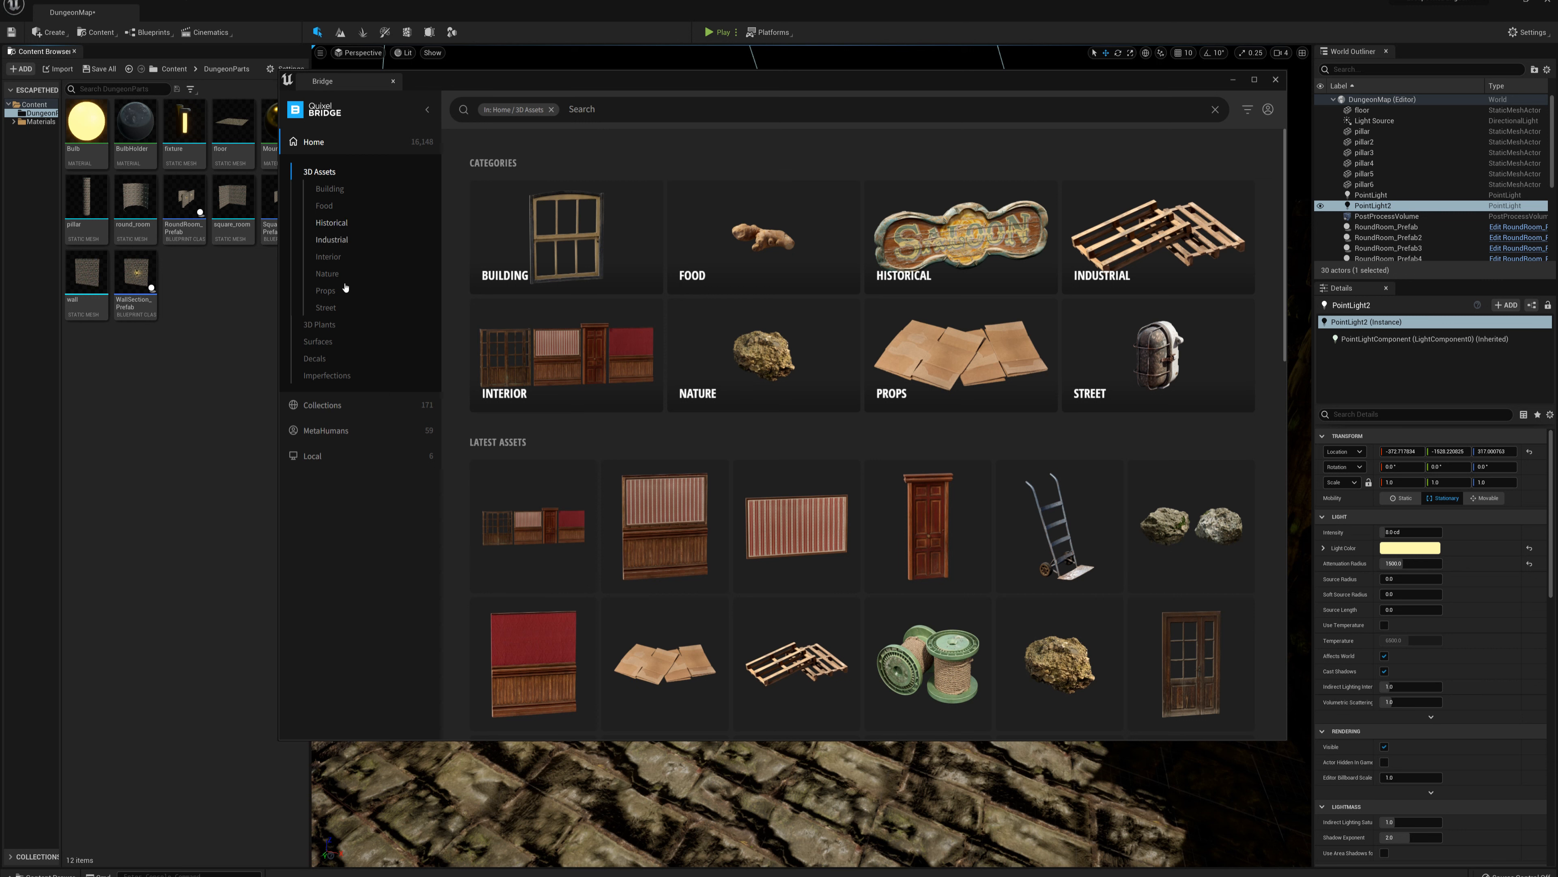
left_click(325, 290)
scroll(737, 429, "down", 4)
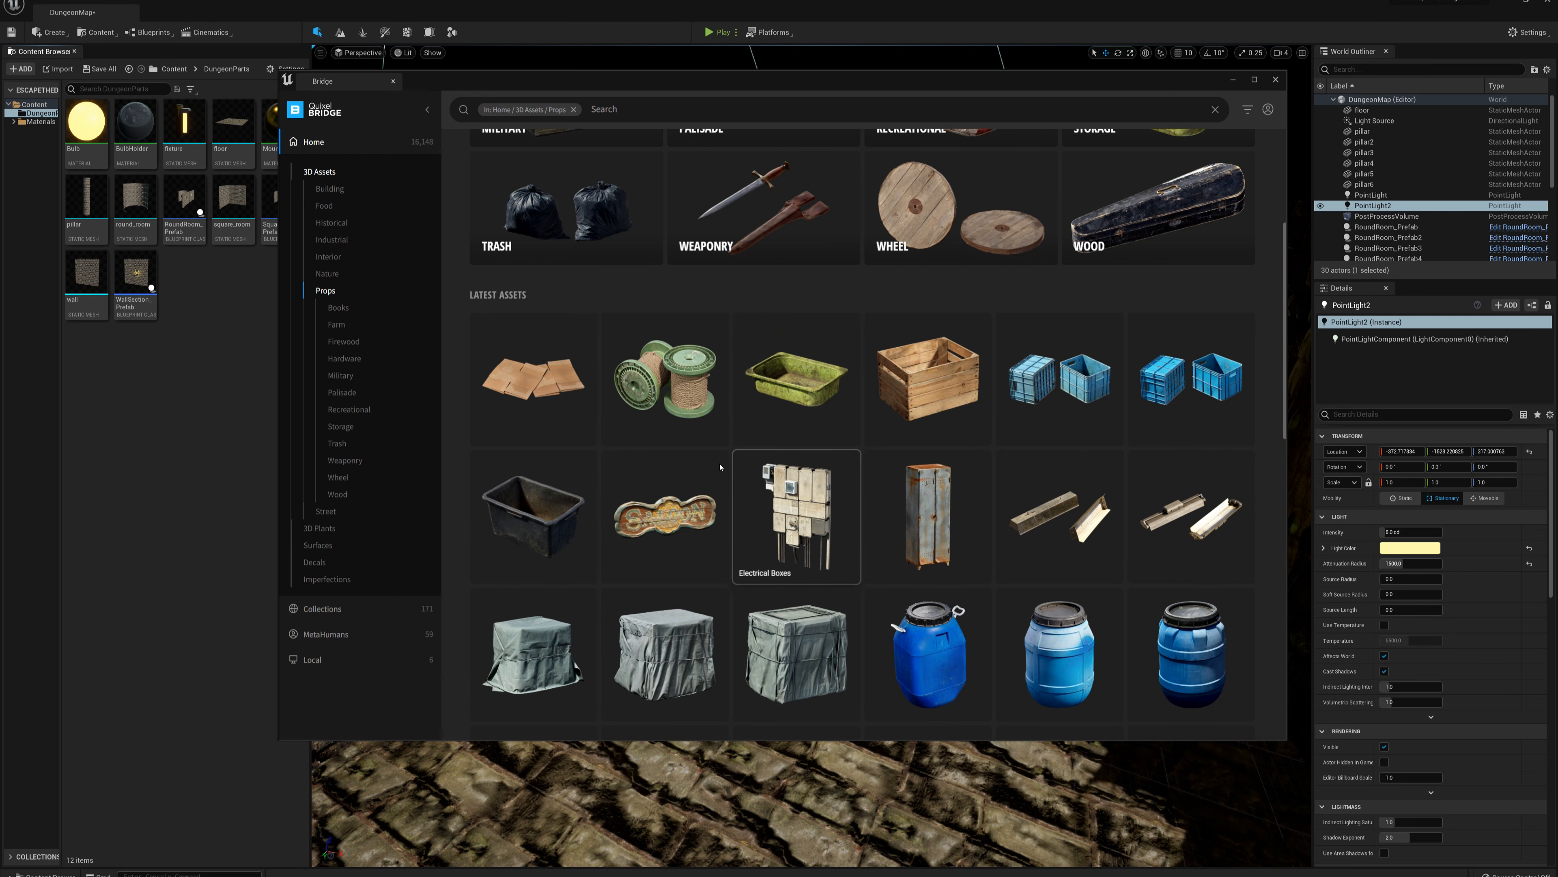
scroll(715, 440, "down", 4)
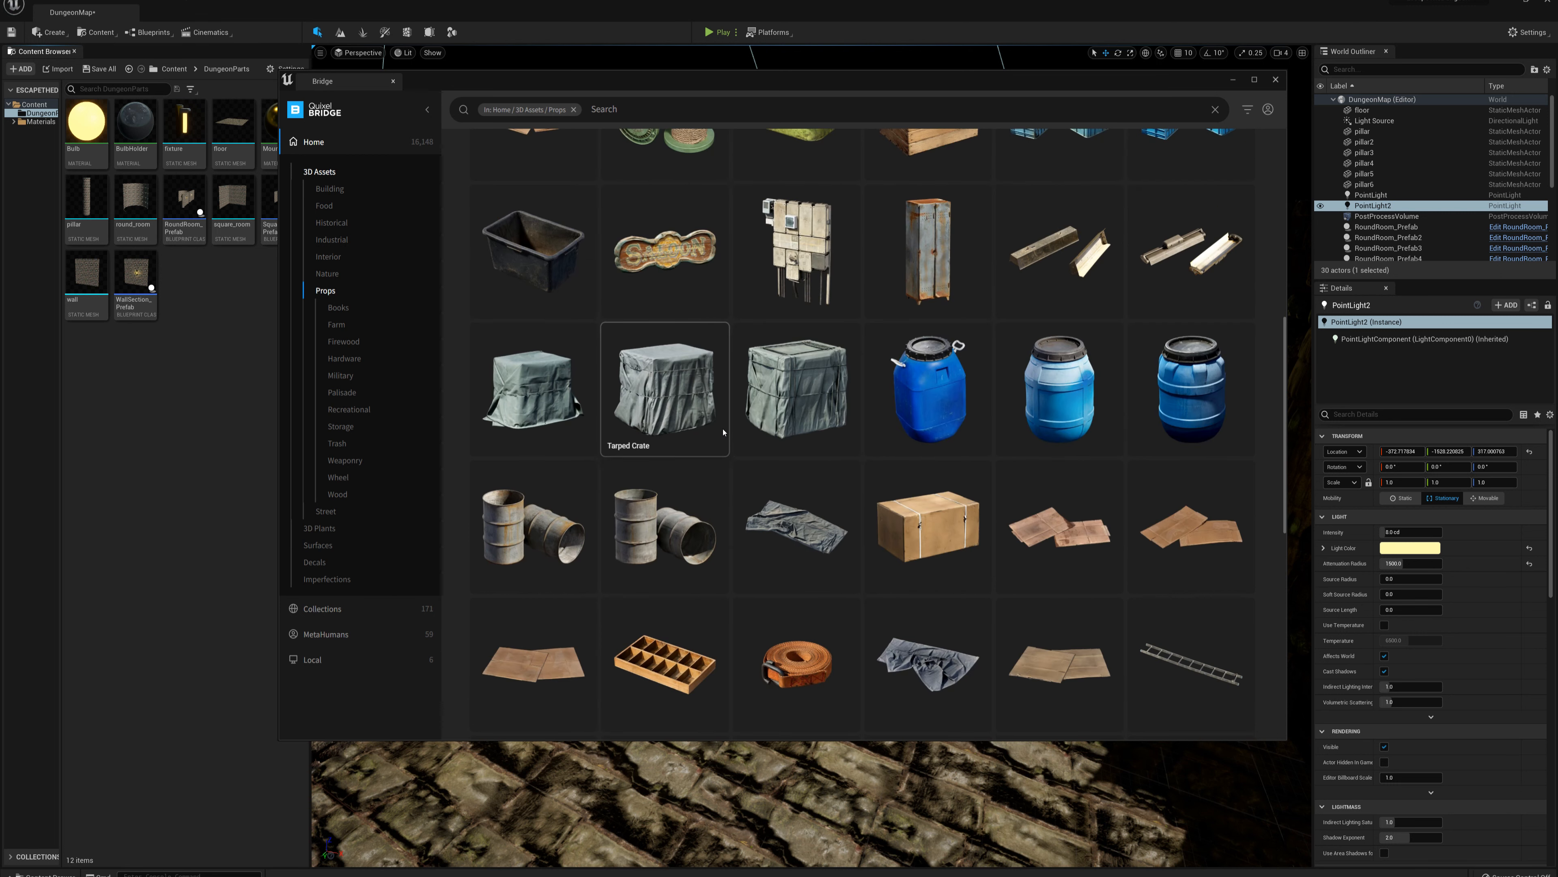
scroll(723, 421, "down", 3)
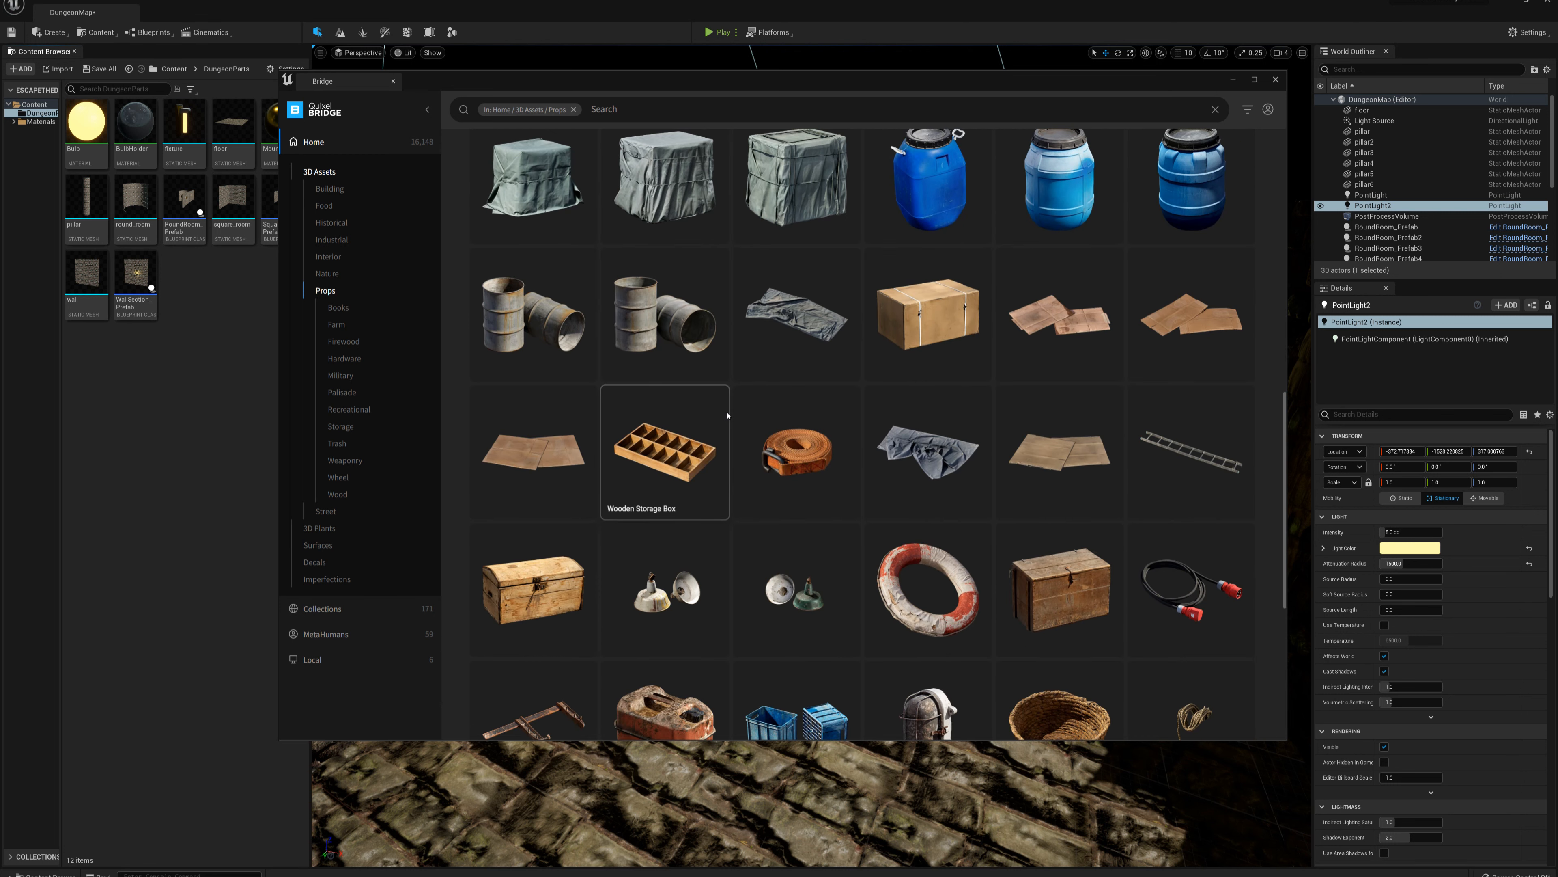
scroll(727, 415, "down", 3)
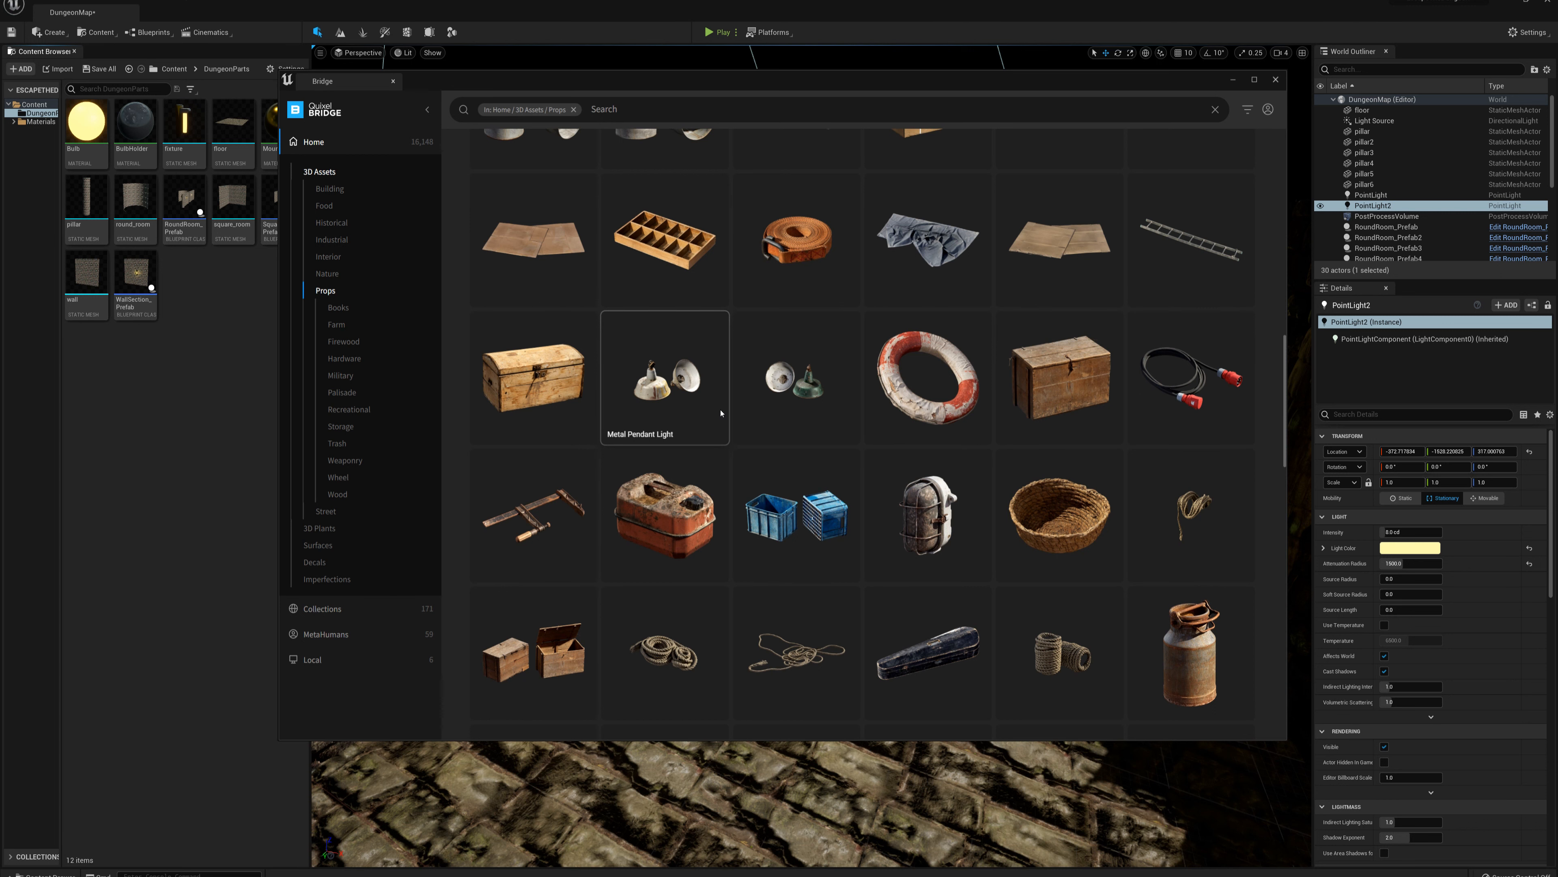
scroll(792, 408, "down", 3)
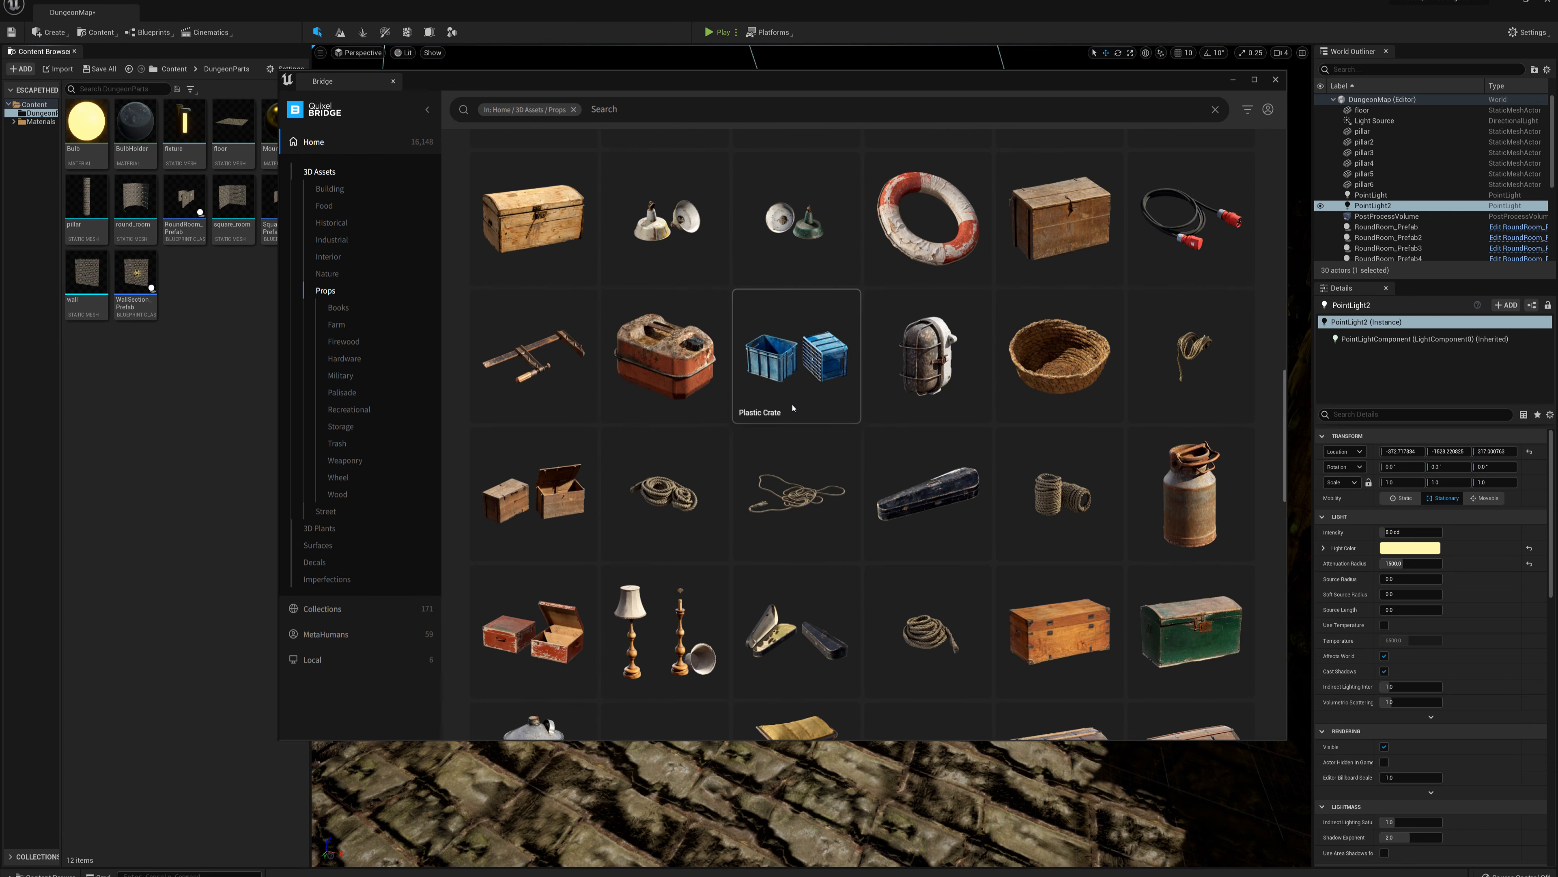
scroll(792, 409, "down", 3)
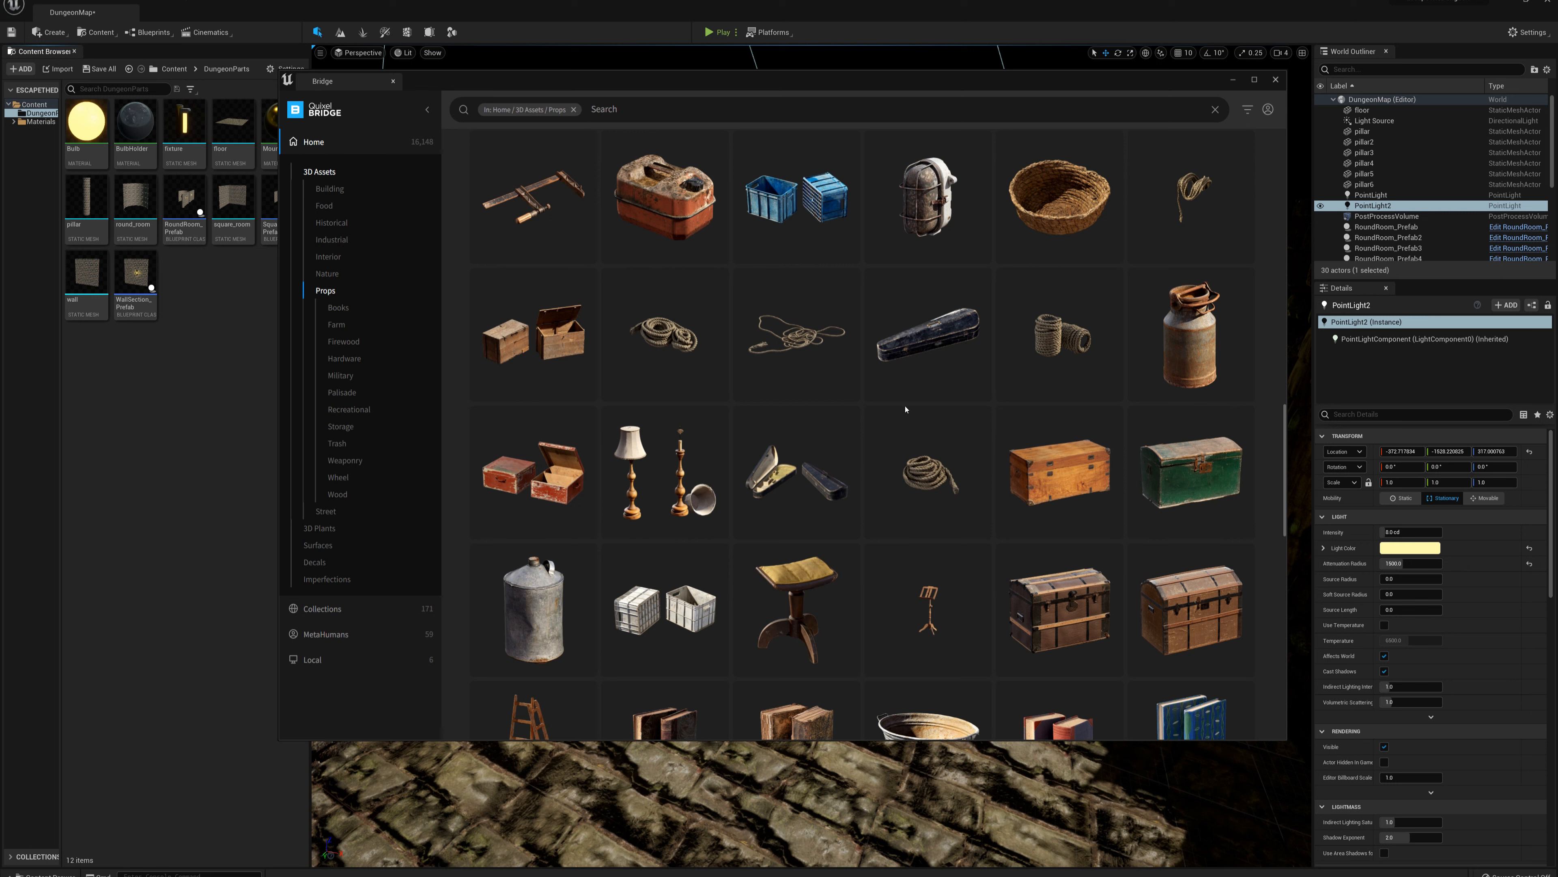
Select the Rusty Metal Milk Churn asset and sign in to Bridge with an Epic Games account.
left_click(1187, 342)
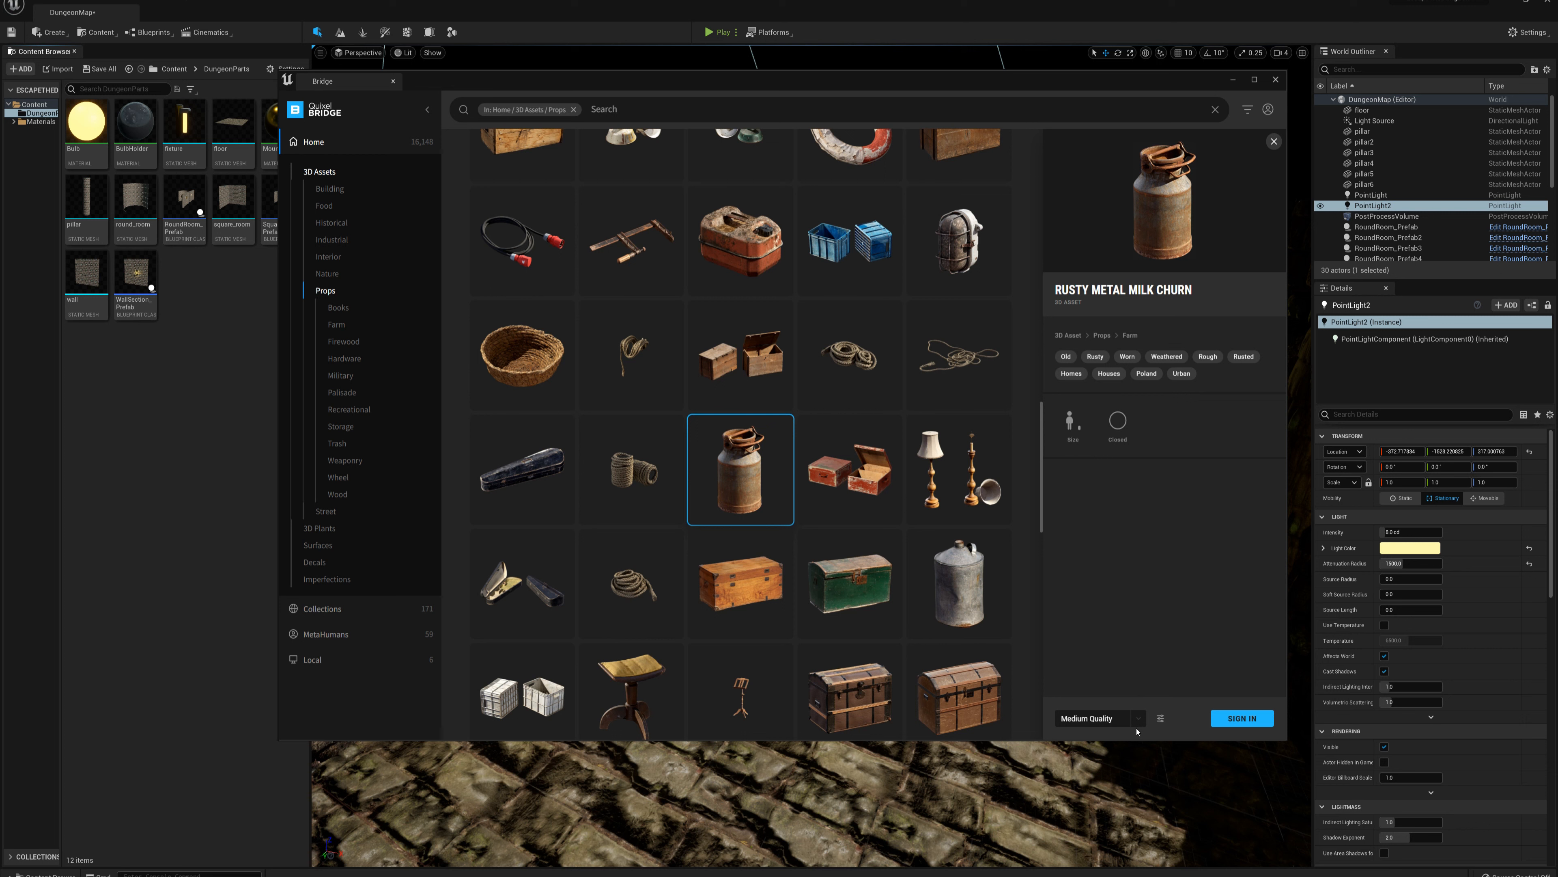
left_click(1245, 721)
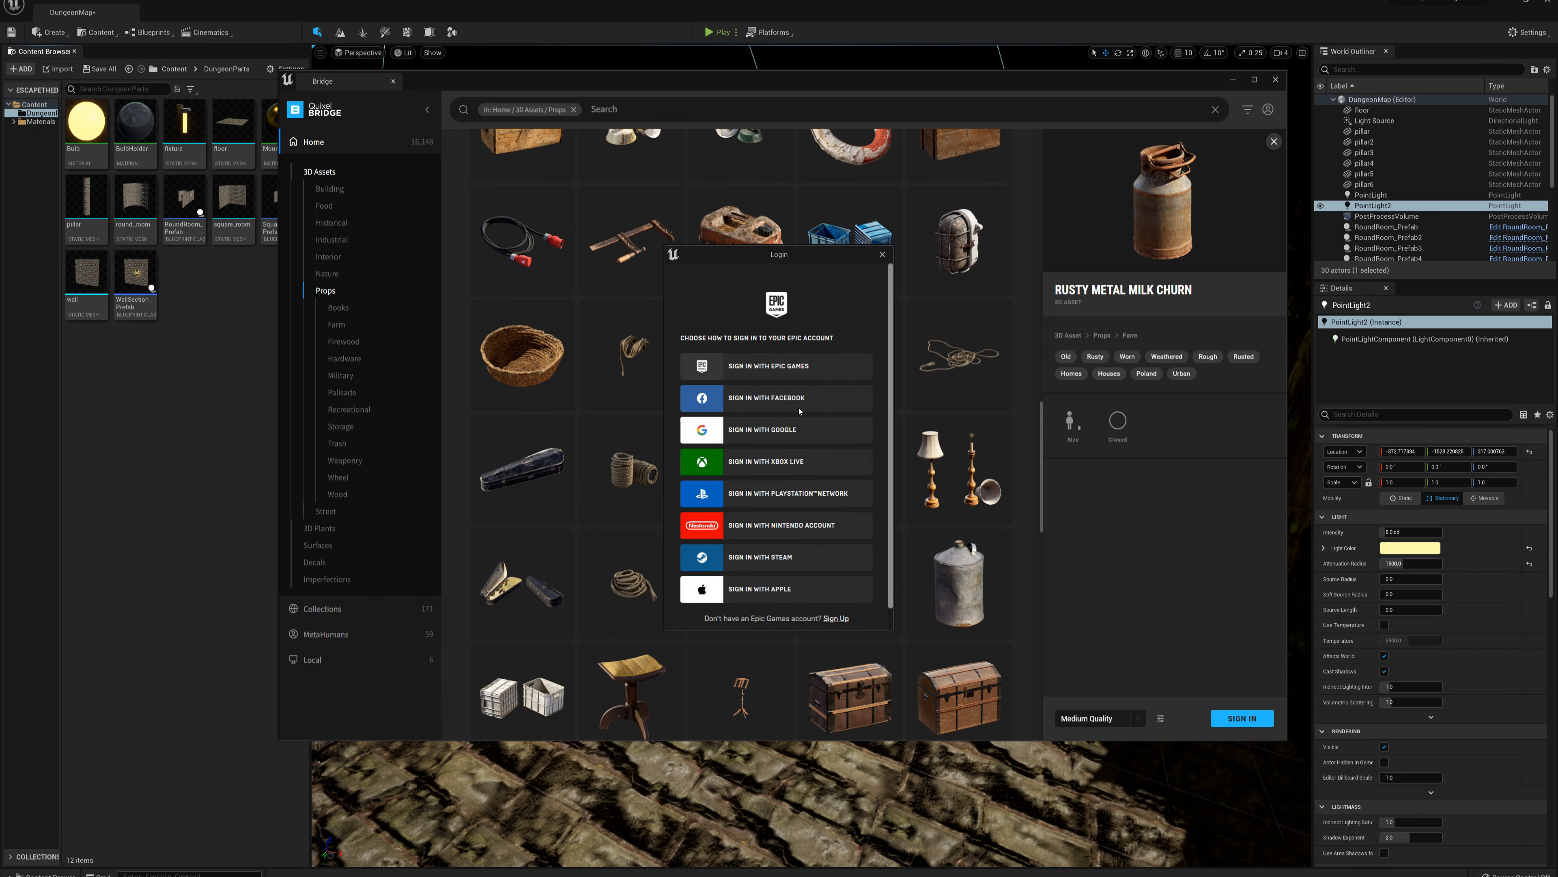
left_click(772, 367)
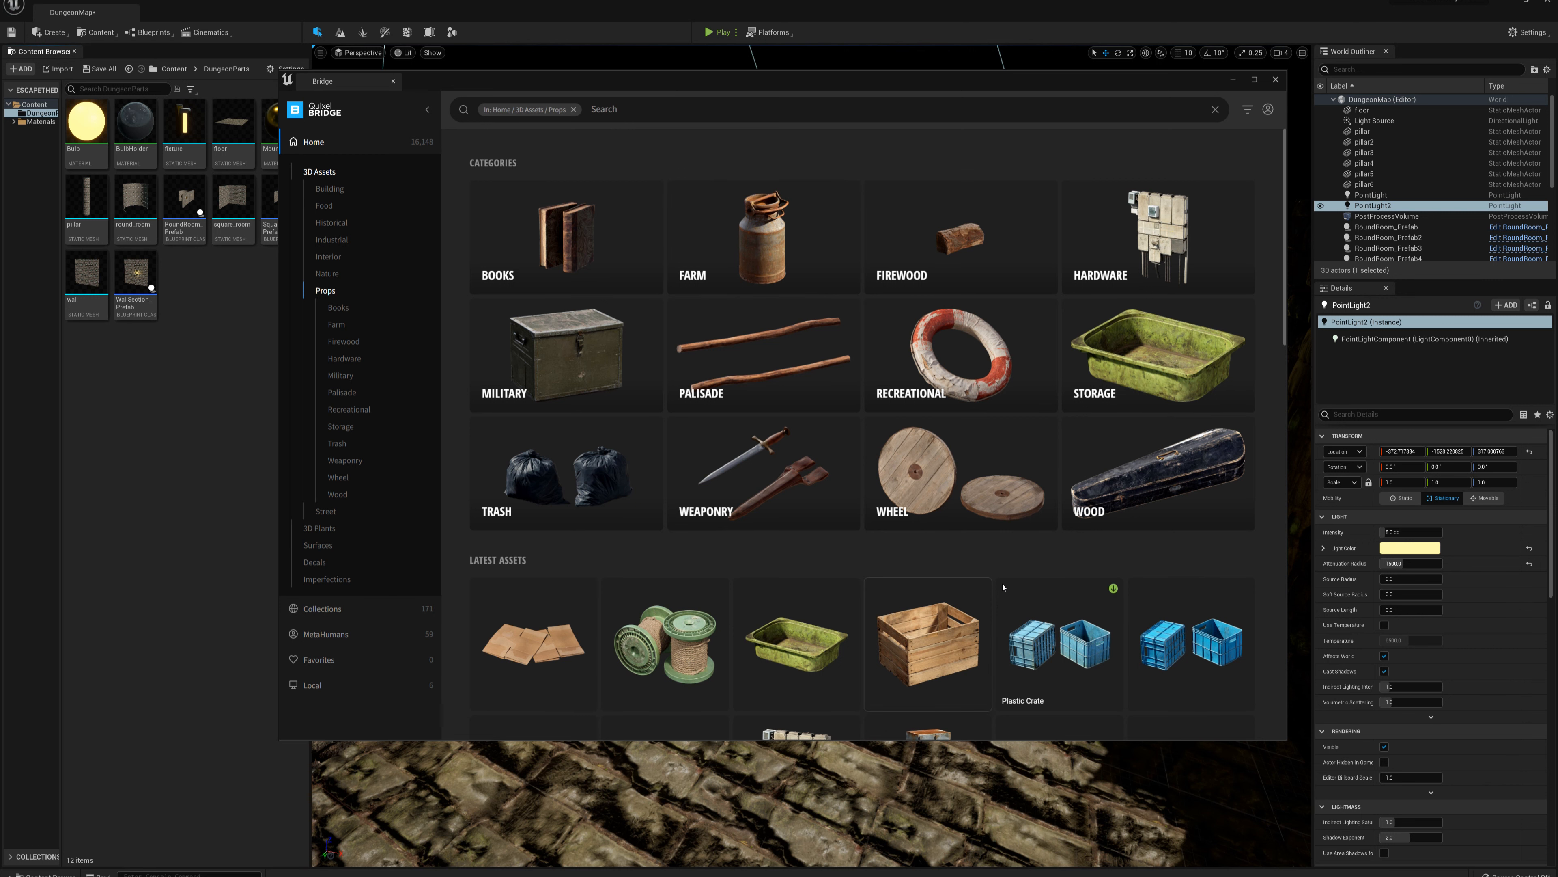
Download the Rusty Metal Milk Churn at Nanite quality and add it to the project.
scroll(956, 592, "down", 10)
scroll(1005, 582, "down", 5)
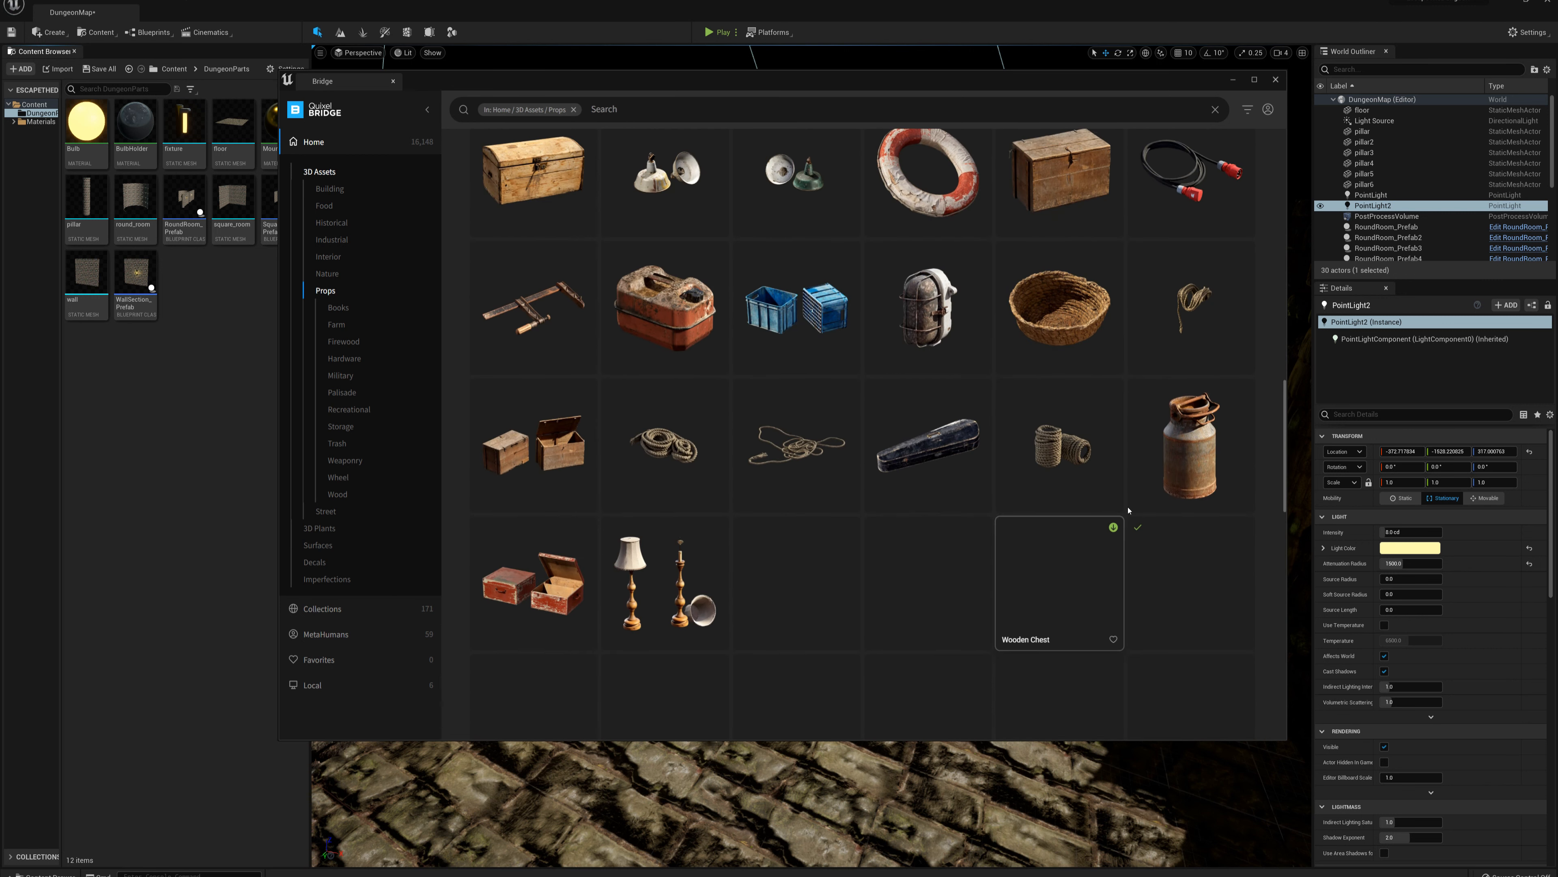
left_click(1167, 385)
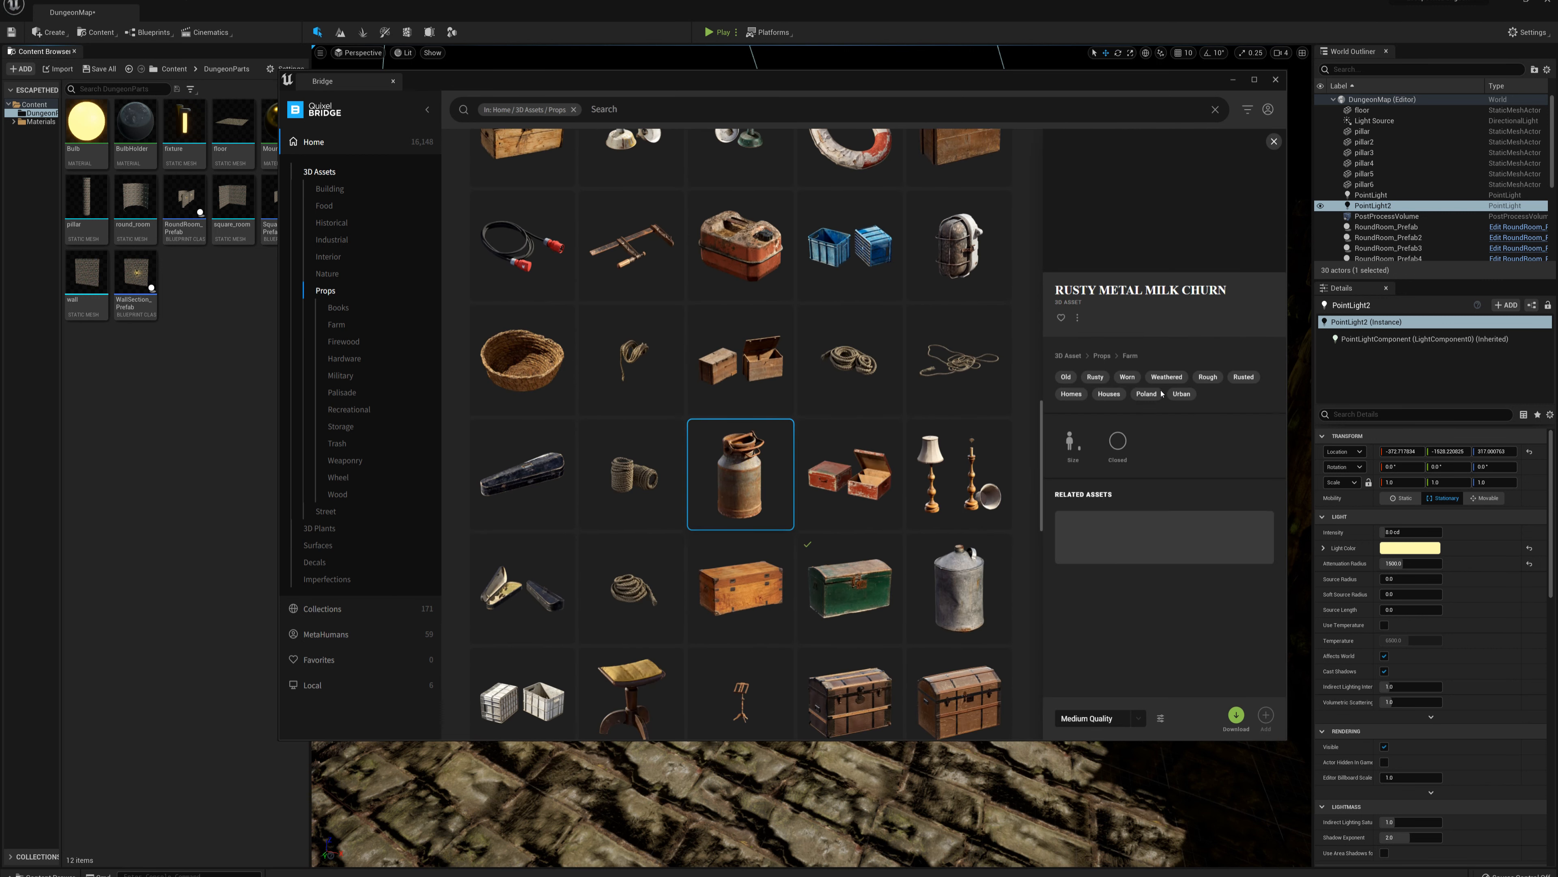
left_click(1138, 718)
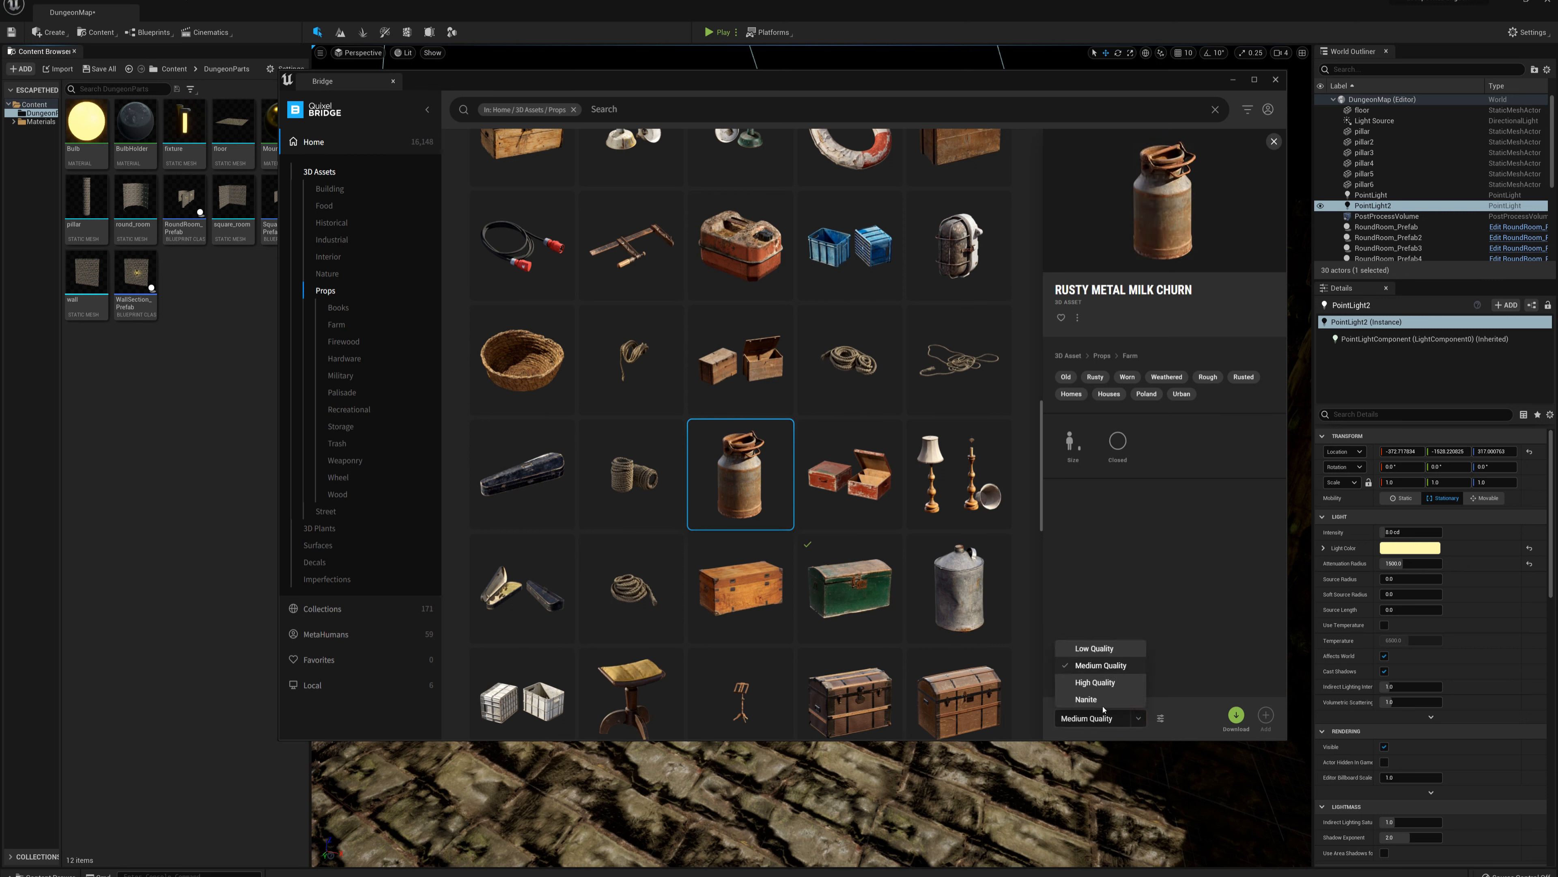
left_click(1086, 700)
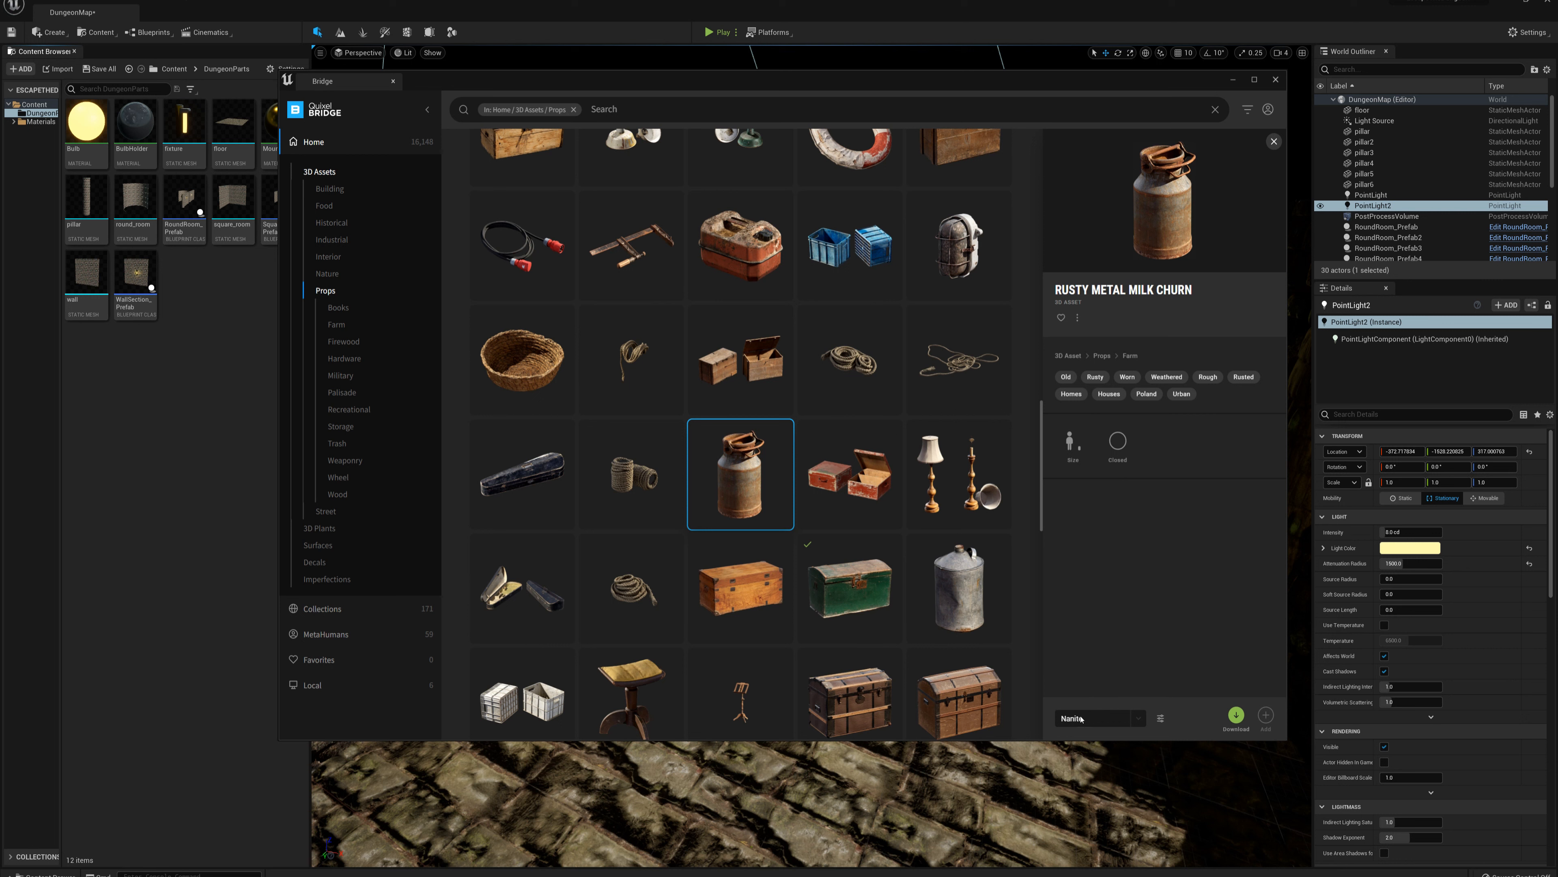
left_click(1235, 717)
left_click(1266, 716)
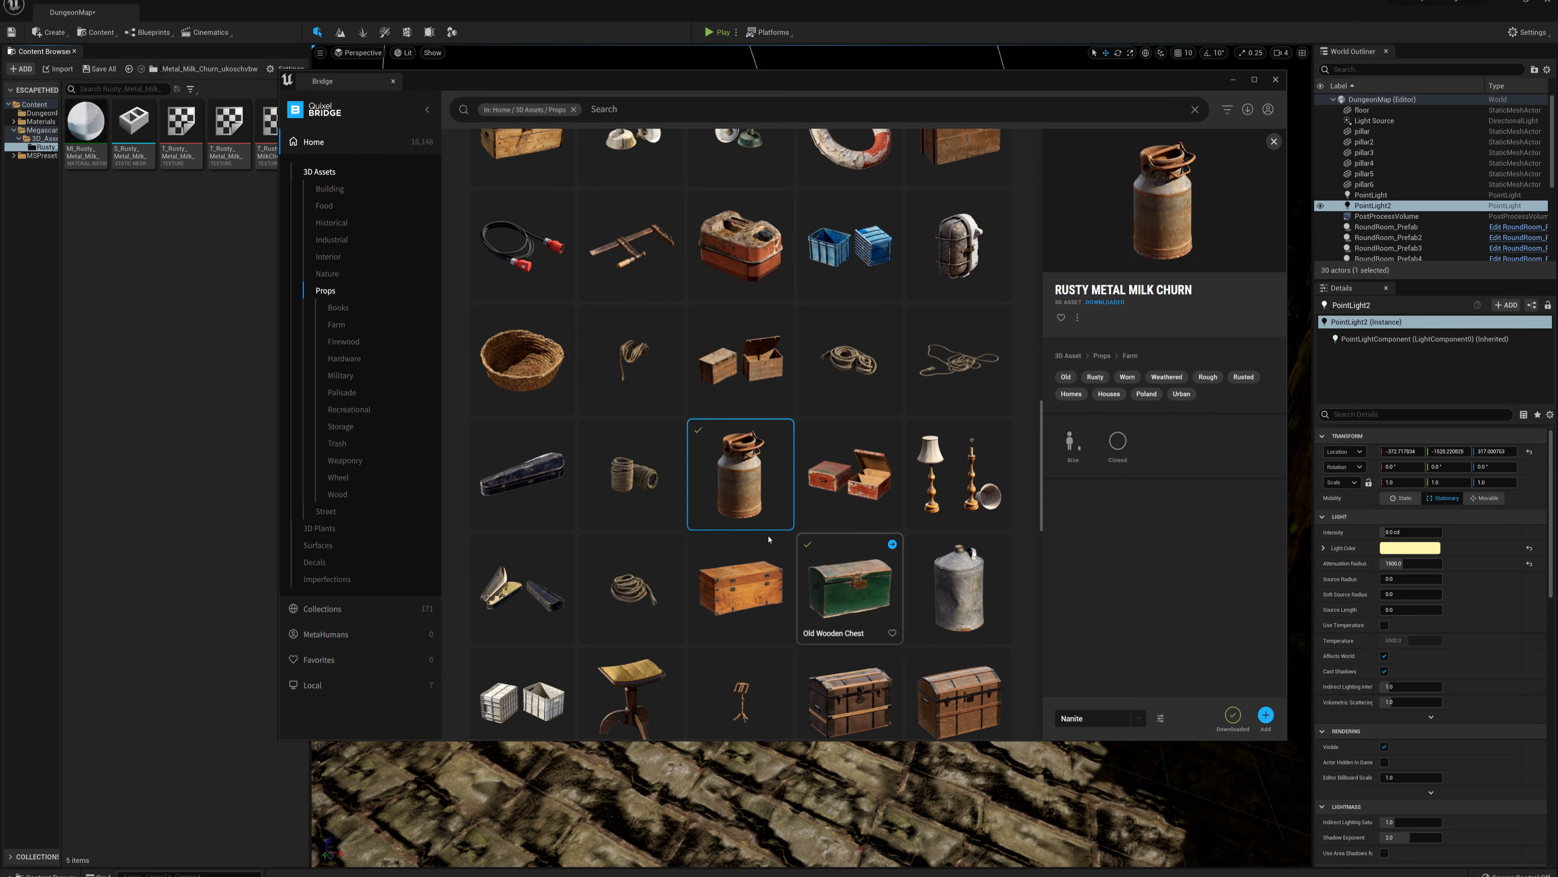
Add the Old Wooden Chest at Nanite quality to the project and look through further props.
scroll(819, 488, "down", 2)
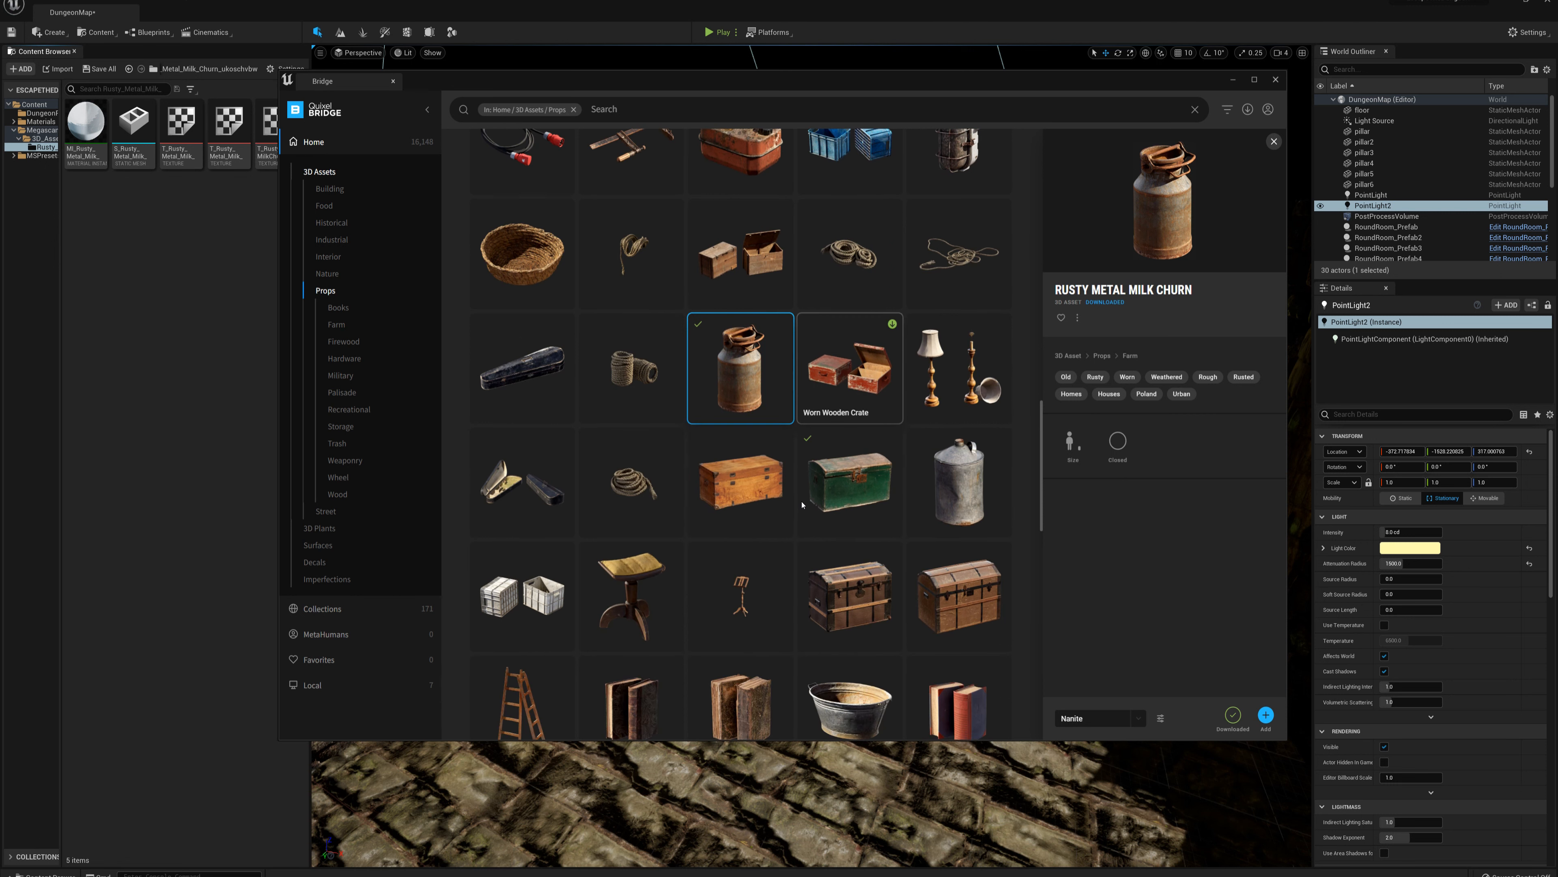
left_click(844, 484)
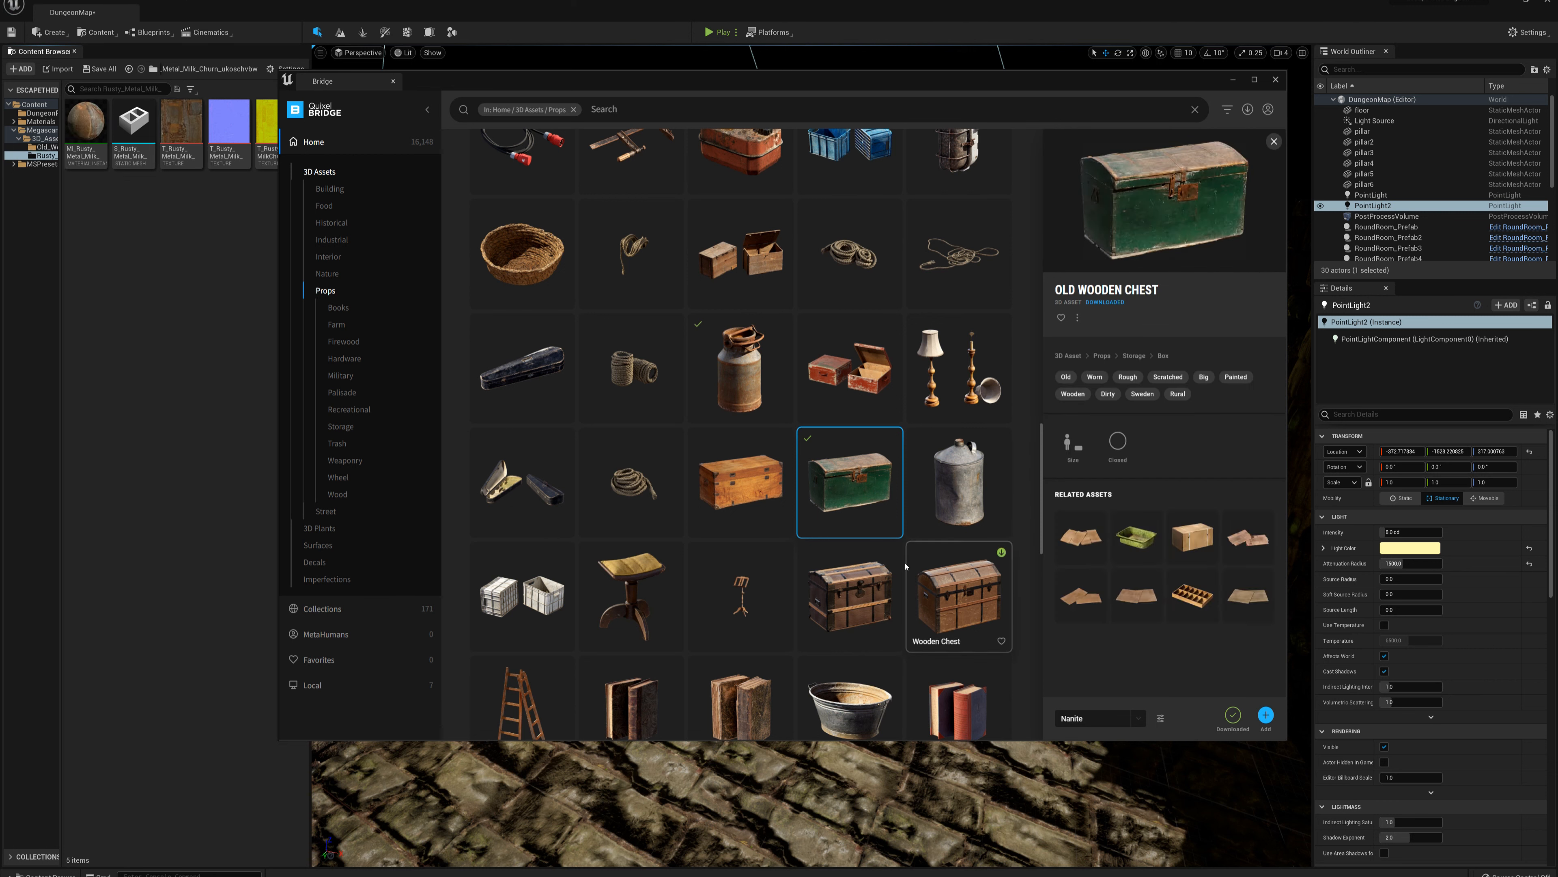
scroll(814, 504, "down", 3)
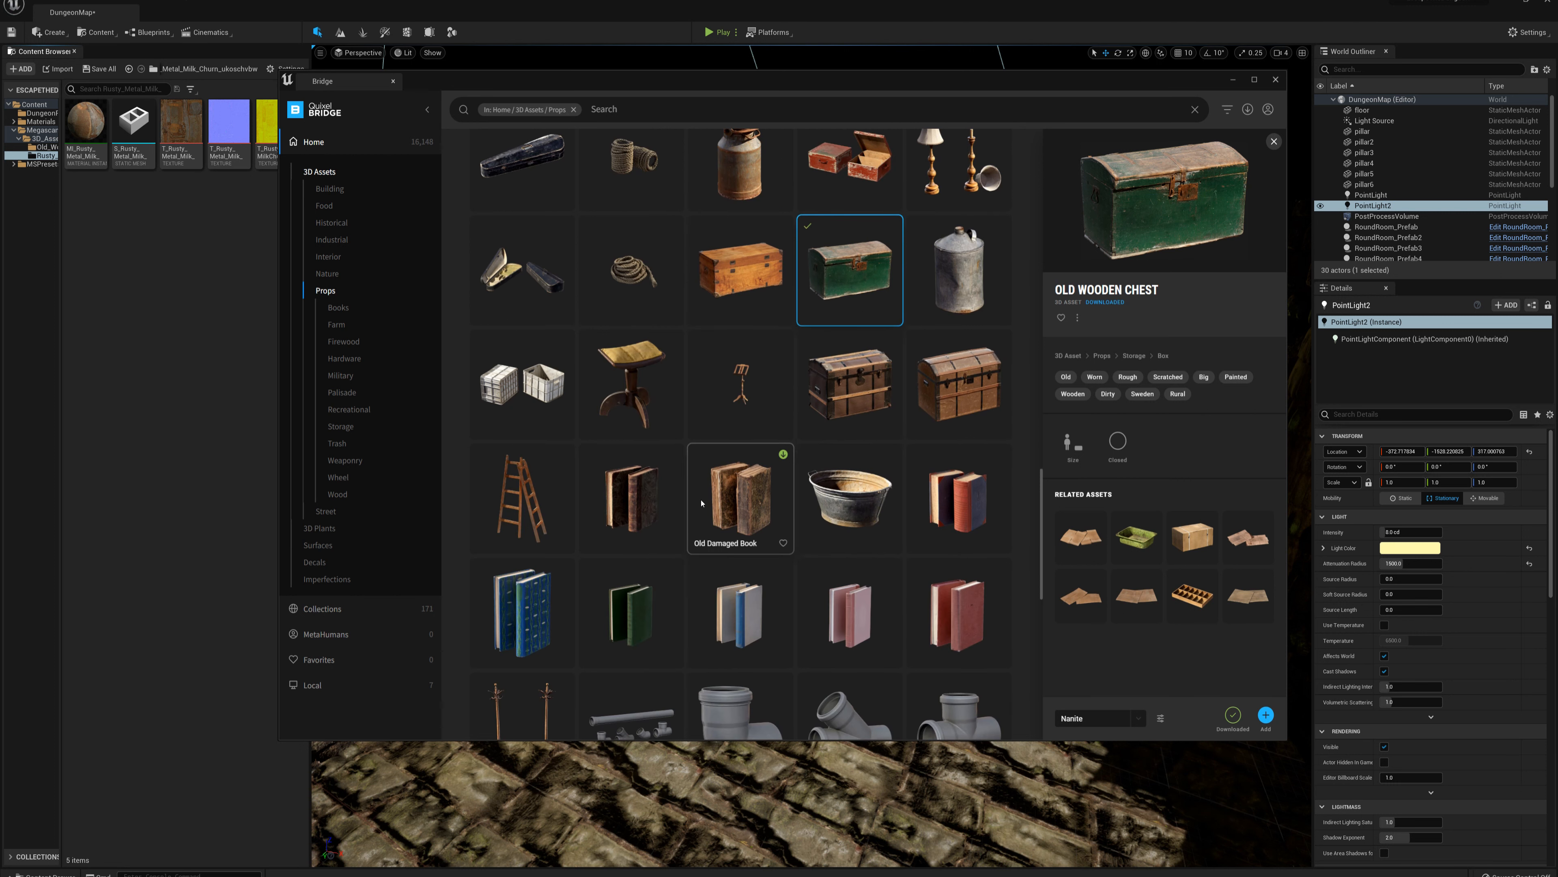
Clear the Props filter, search all assets for sandbags, and add the Sandbag Pile at Nanite quality to the project.
scroll(696, 504, "down", 5)
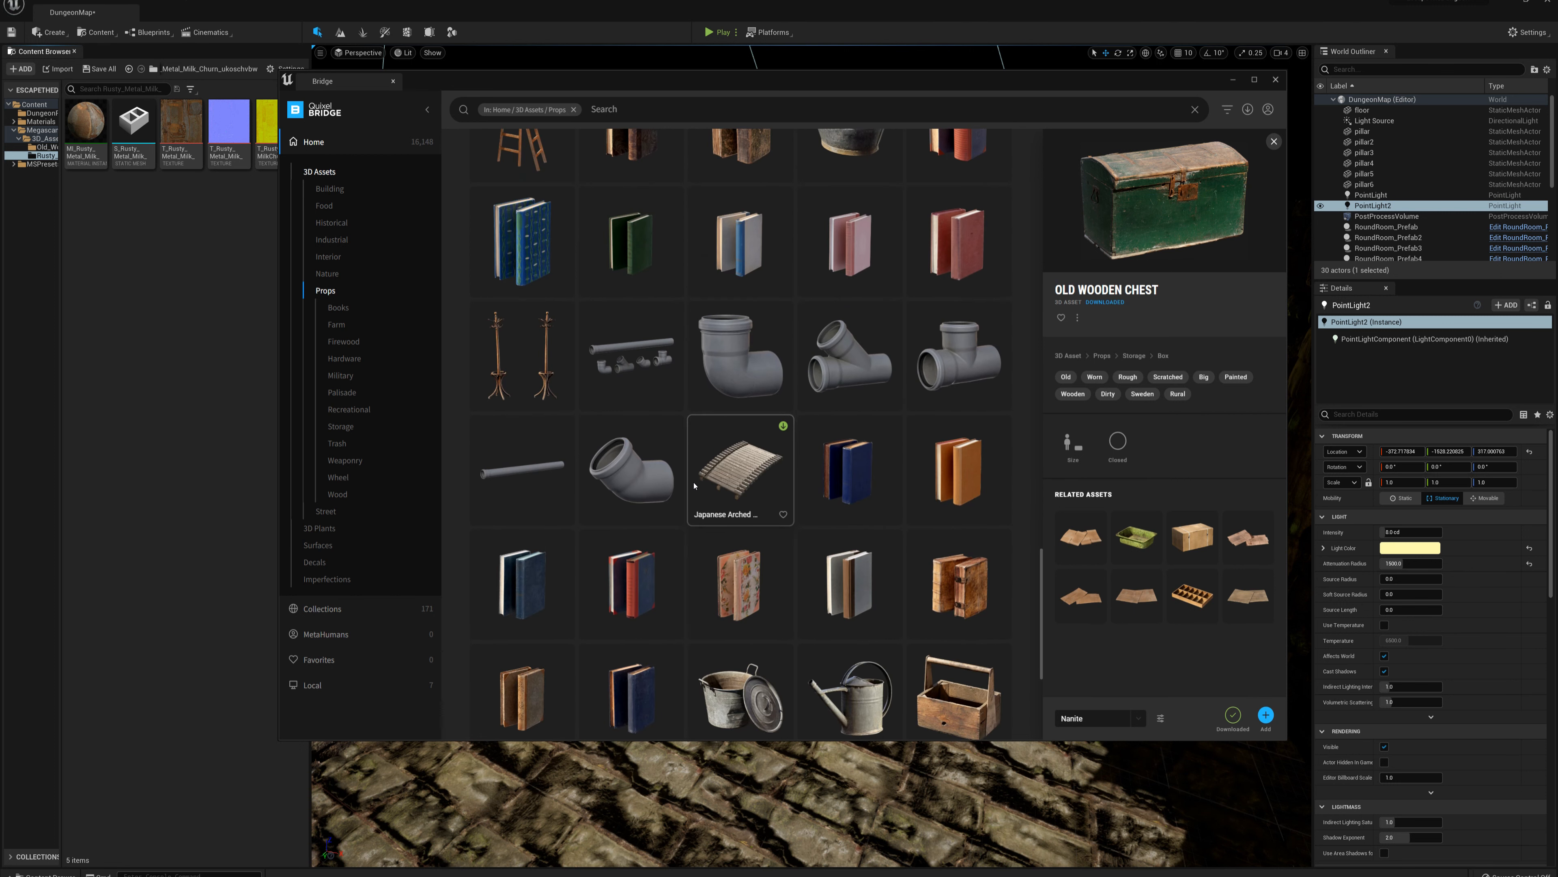
scroll(694, 485, "down", 3)
scroll(694, 484, "down", 2)
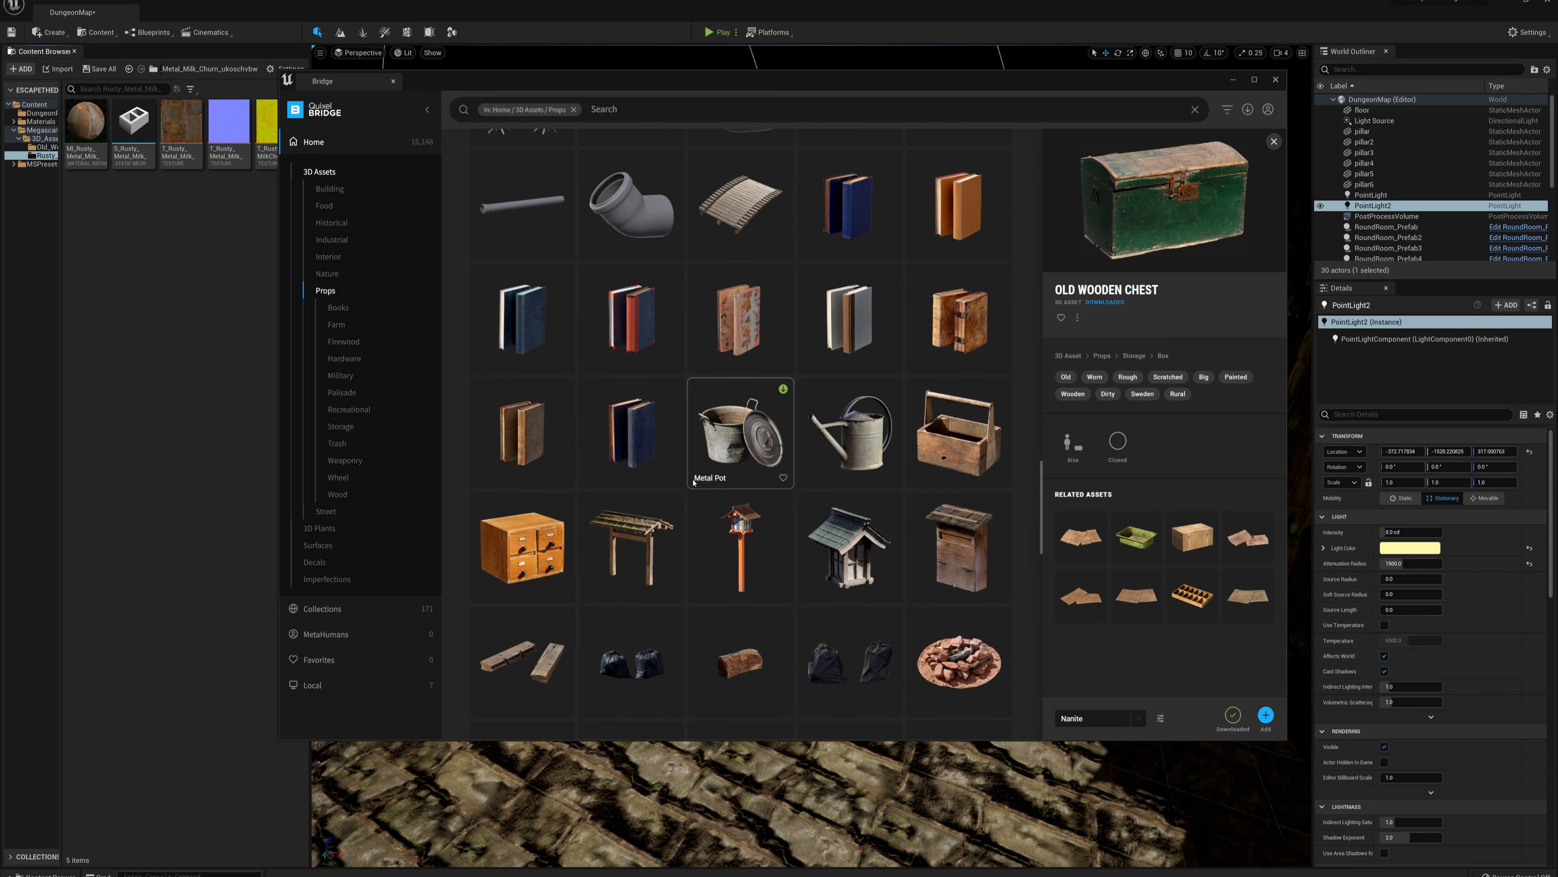
scroll(693, 483, "up", 2)
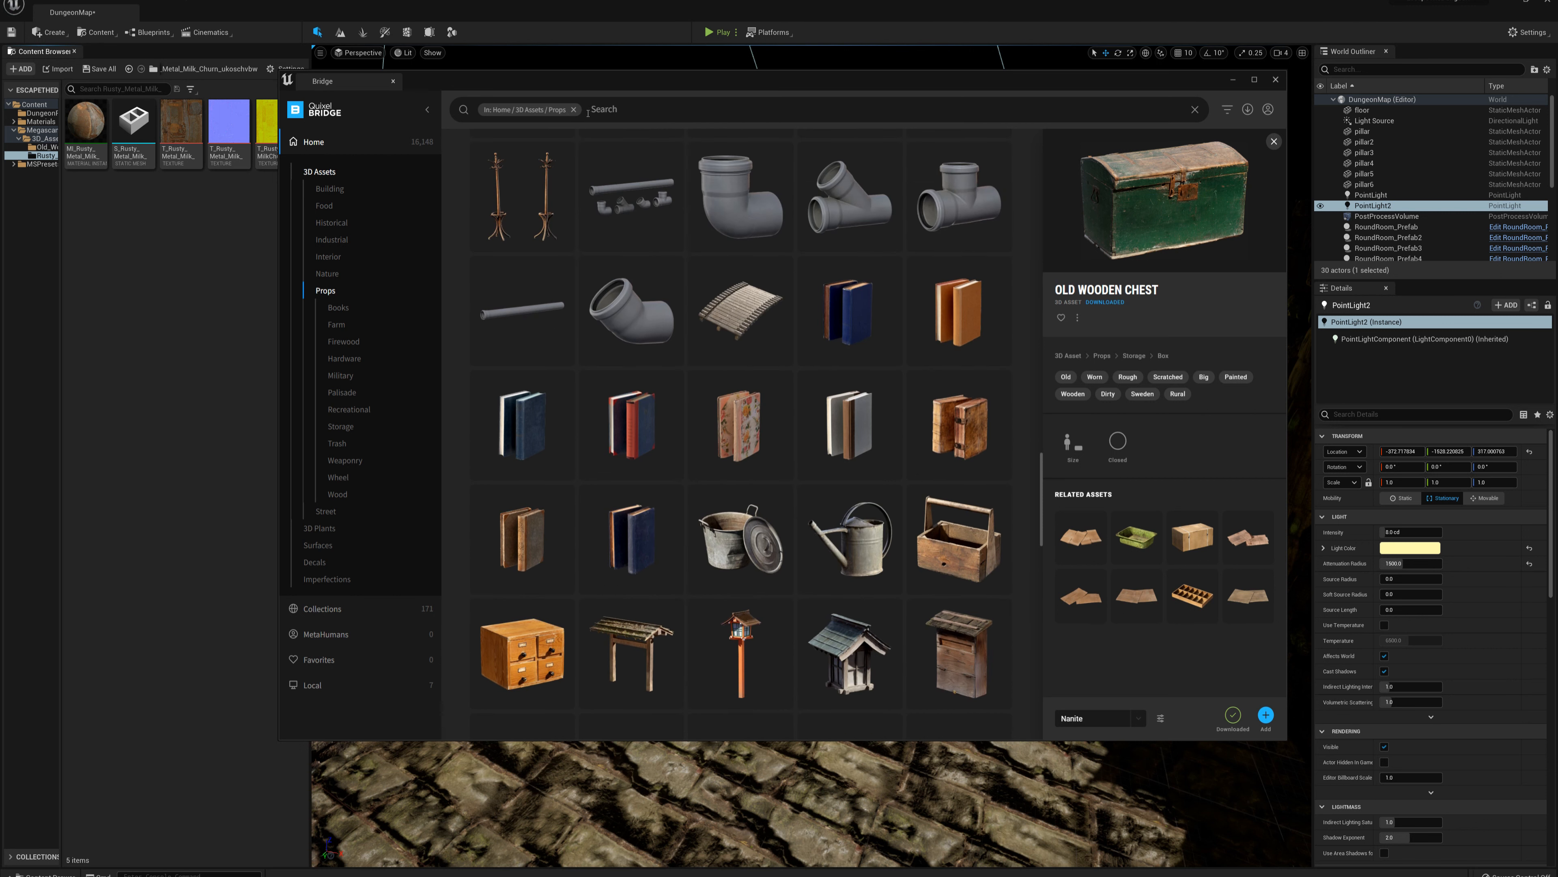
left_click(573, 110)
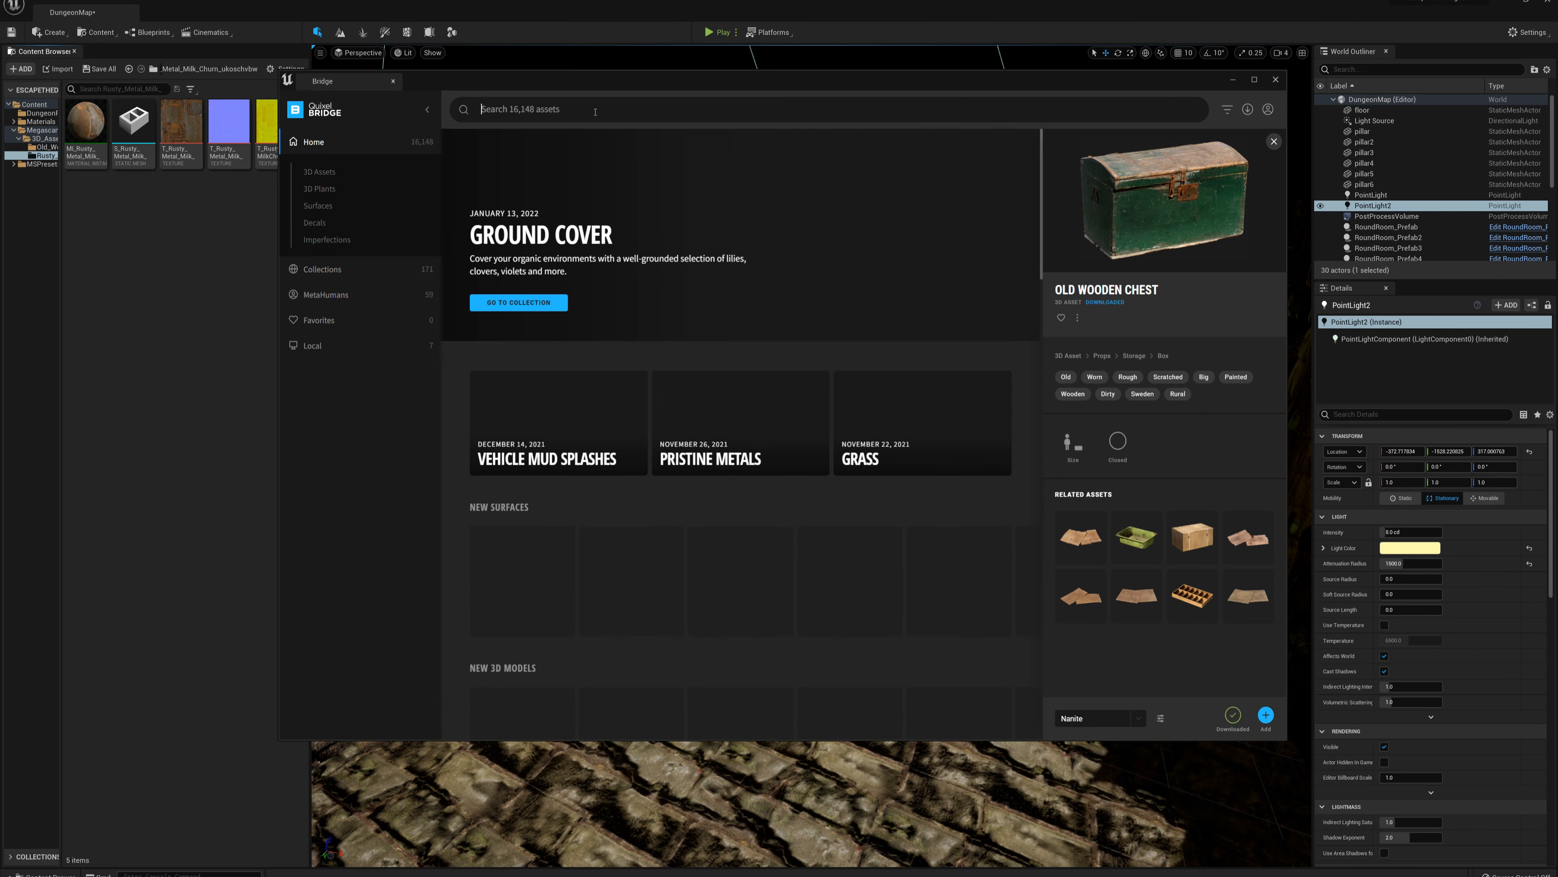
type("sandbags")
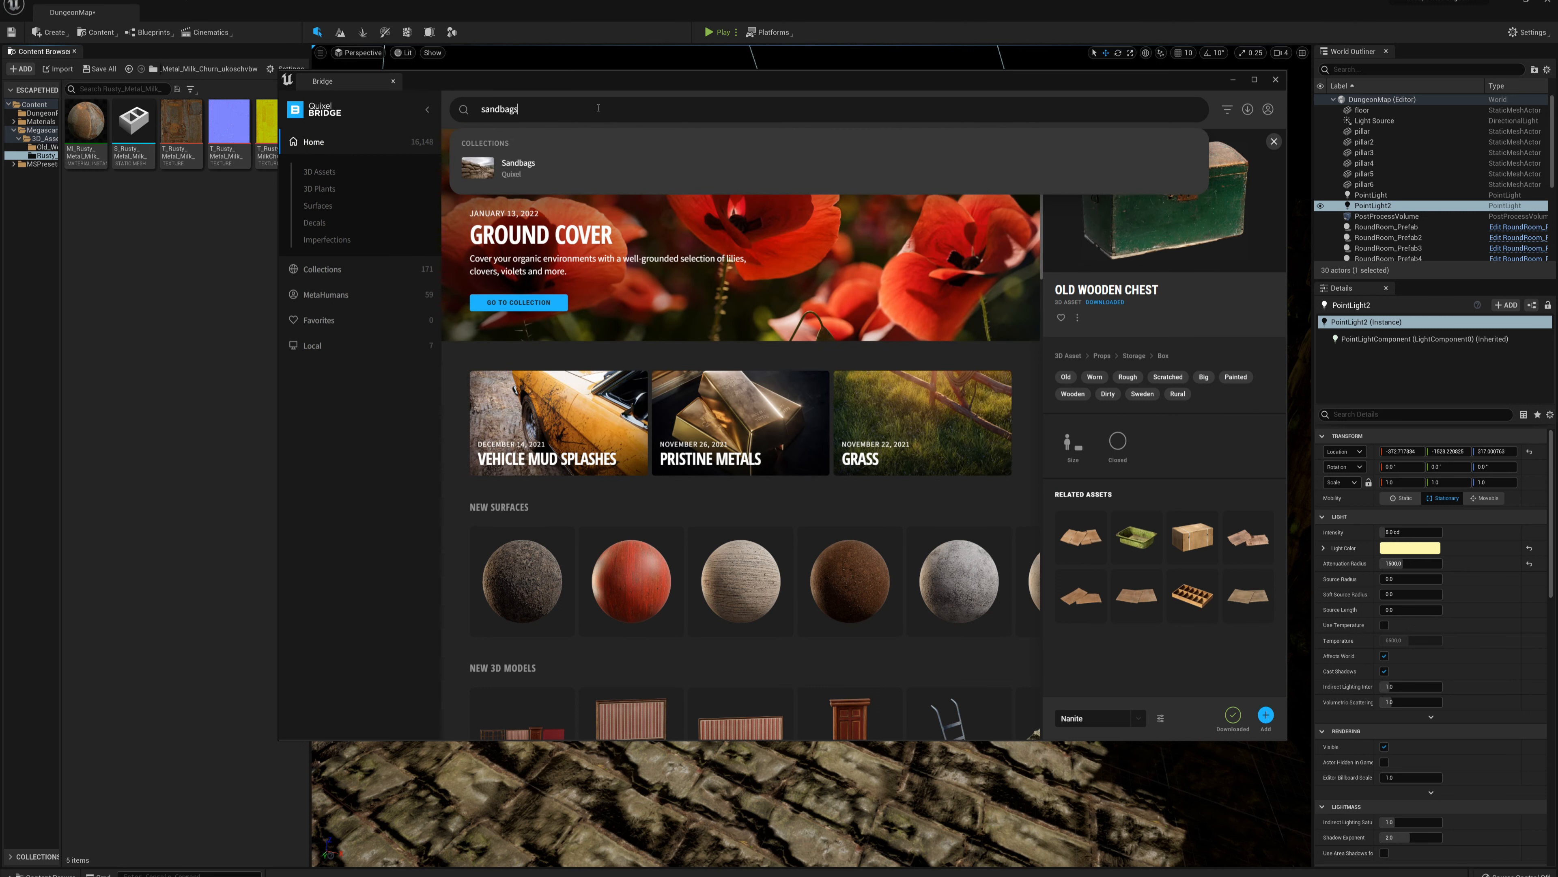
key("Return")
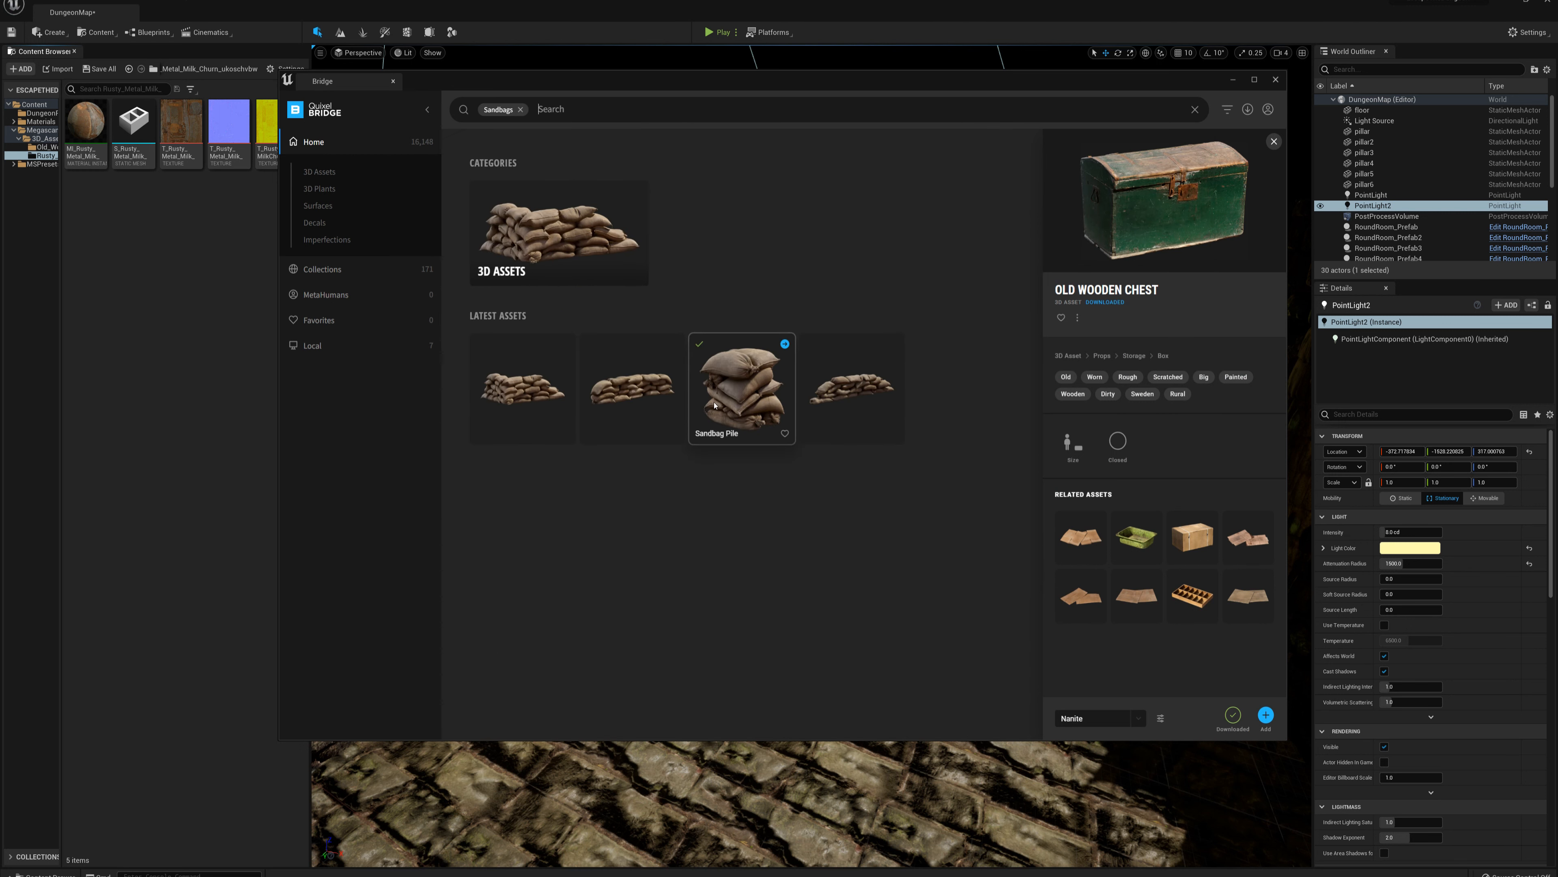
left_click(749, 390)
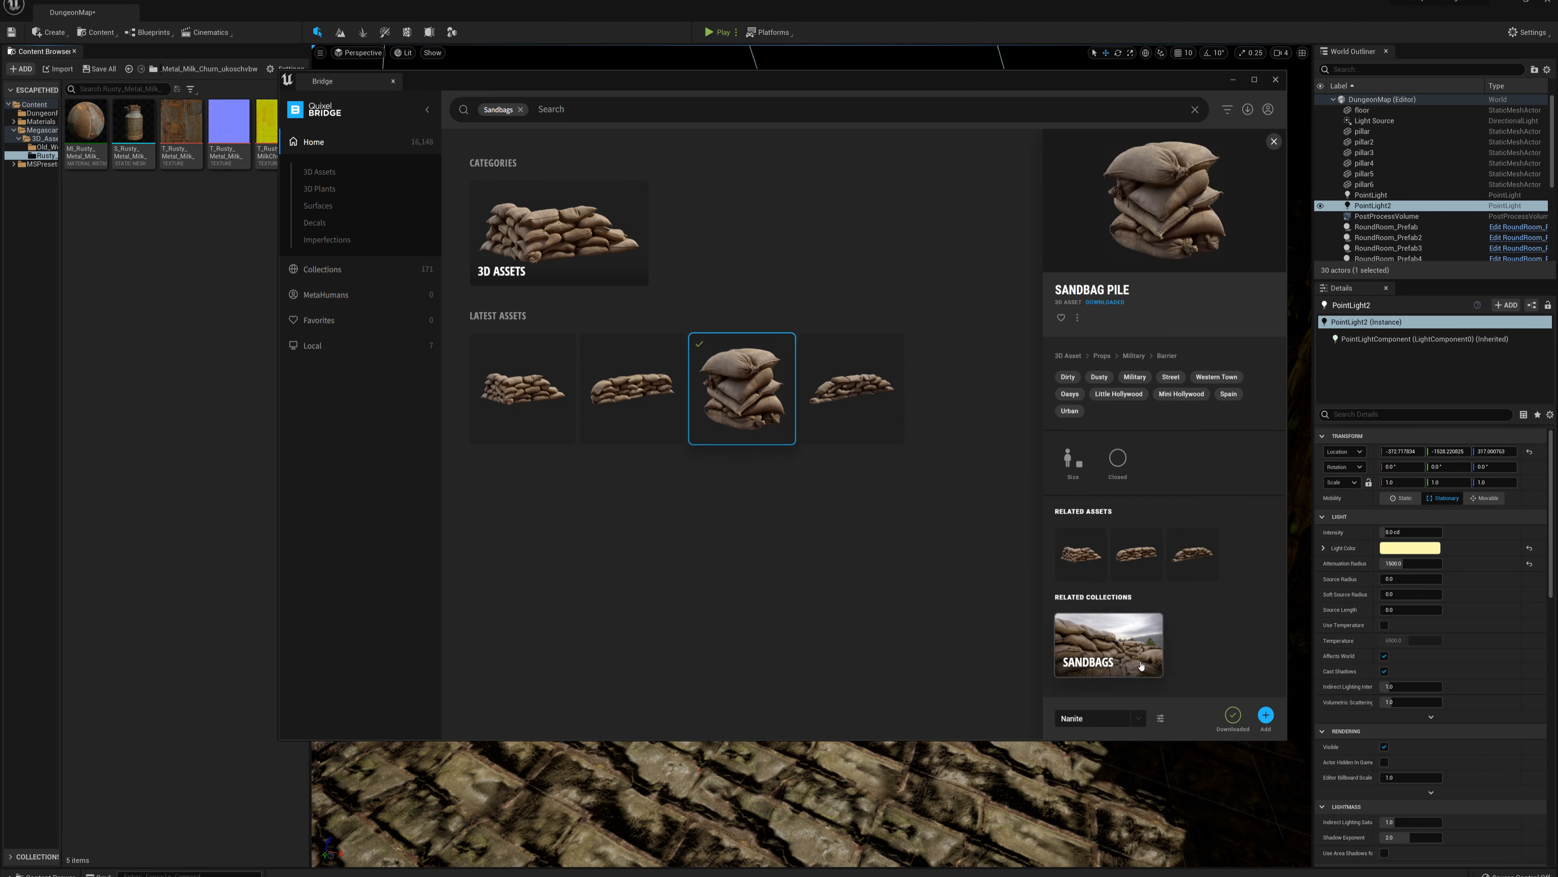
left_click(1266, 715)
Search the asset library for table, add the Wooden Table at Nanite quality to the project, and close Bridge.
left_click(521, 109)
type("table")
key("Return")
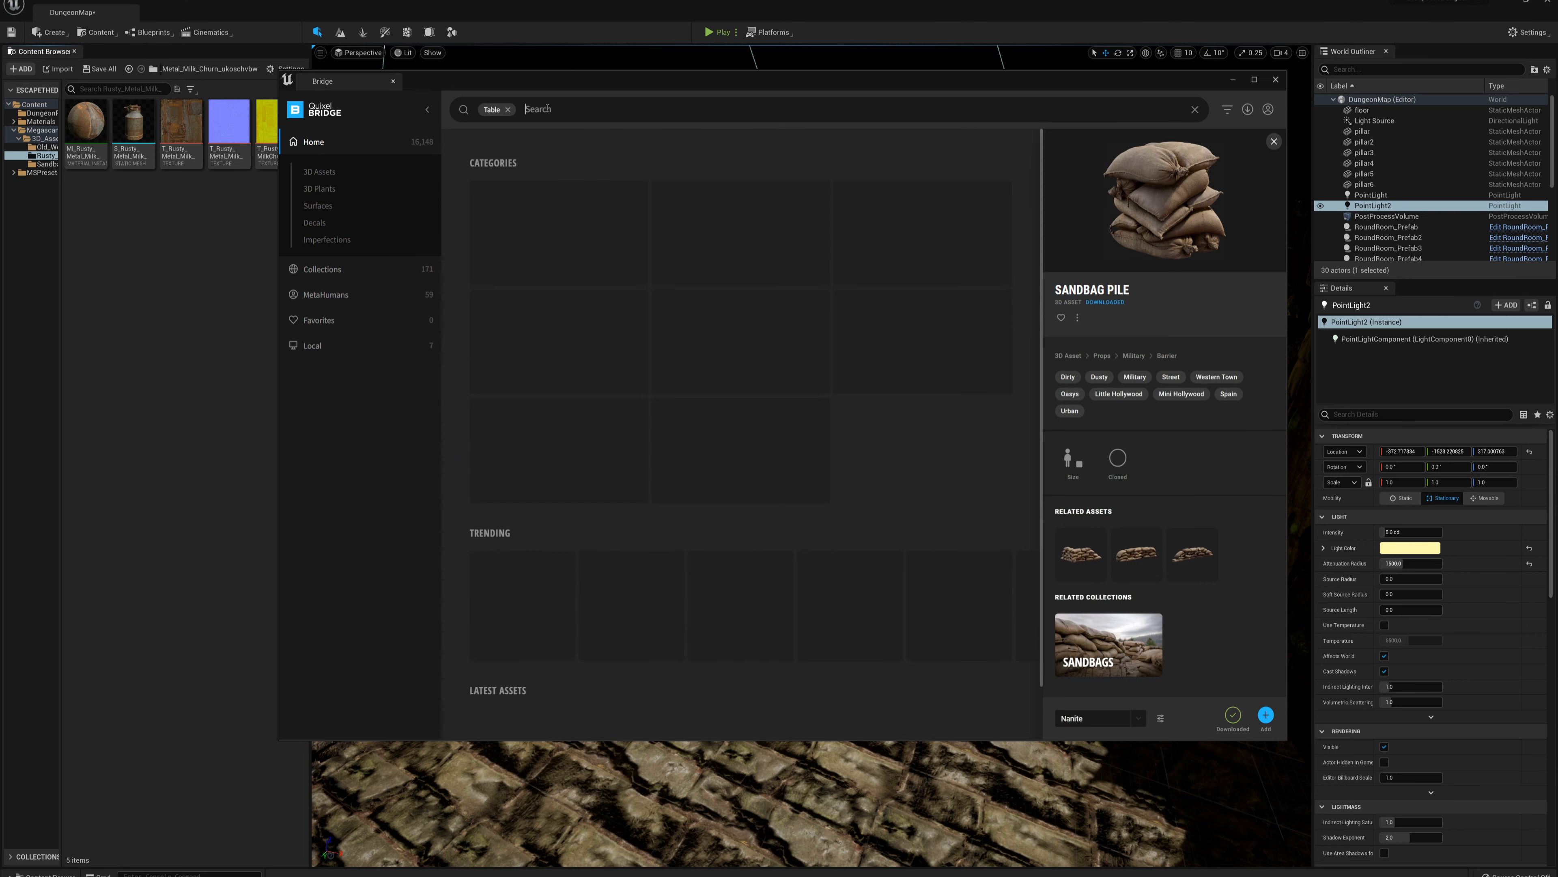
scroll(697, 465, "down", 8)
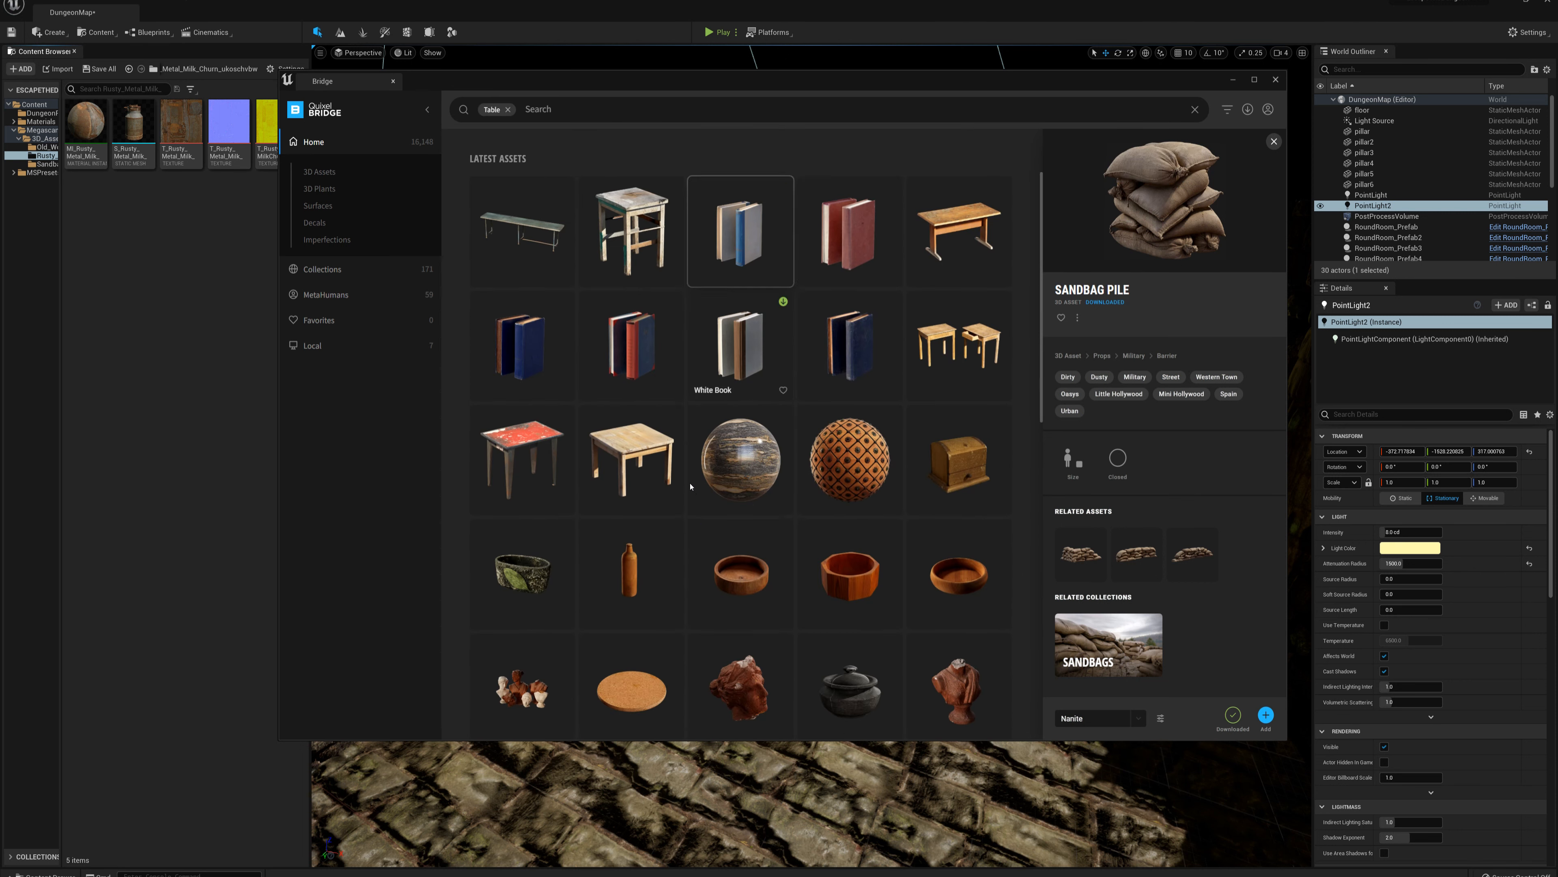
scroll(697, 464, "down", 8)
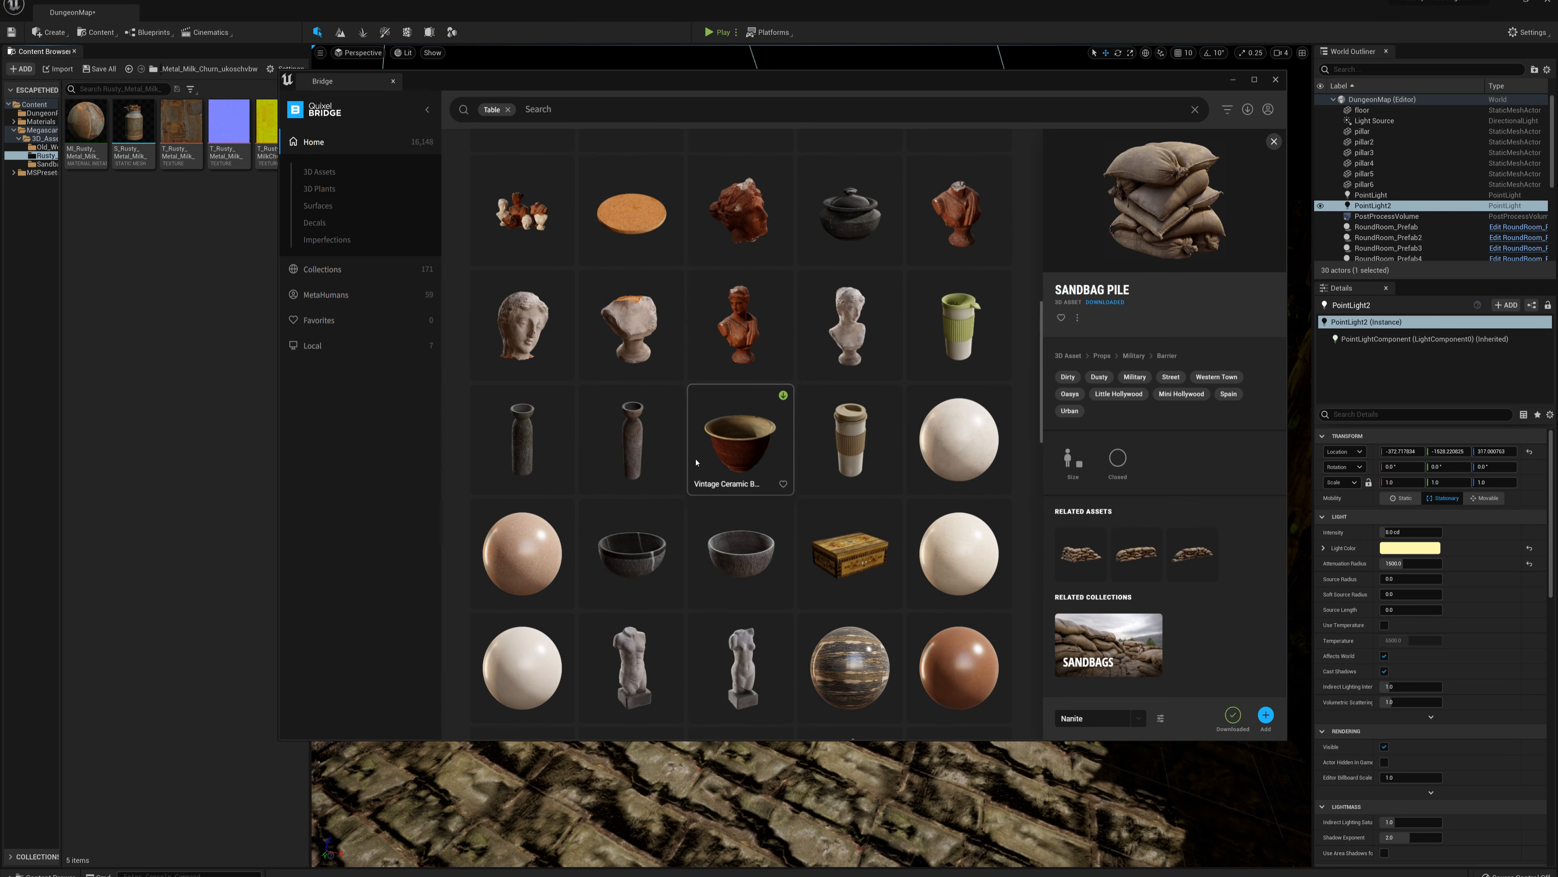
scroll(696, 464, "down", 10)
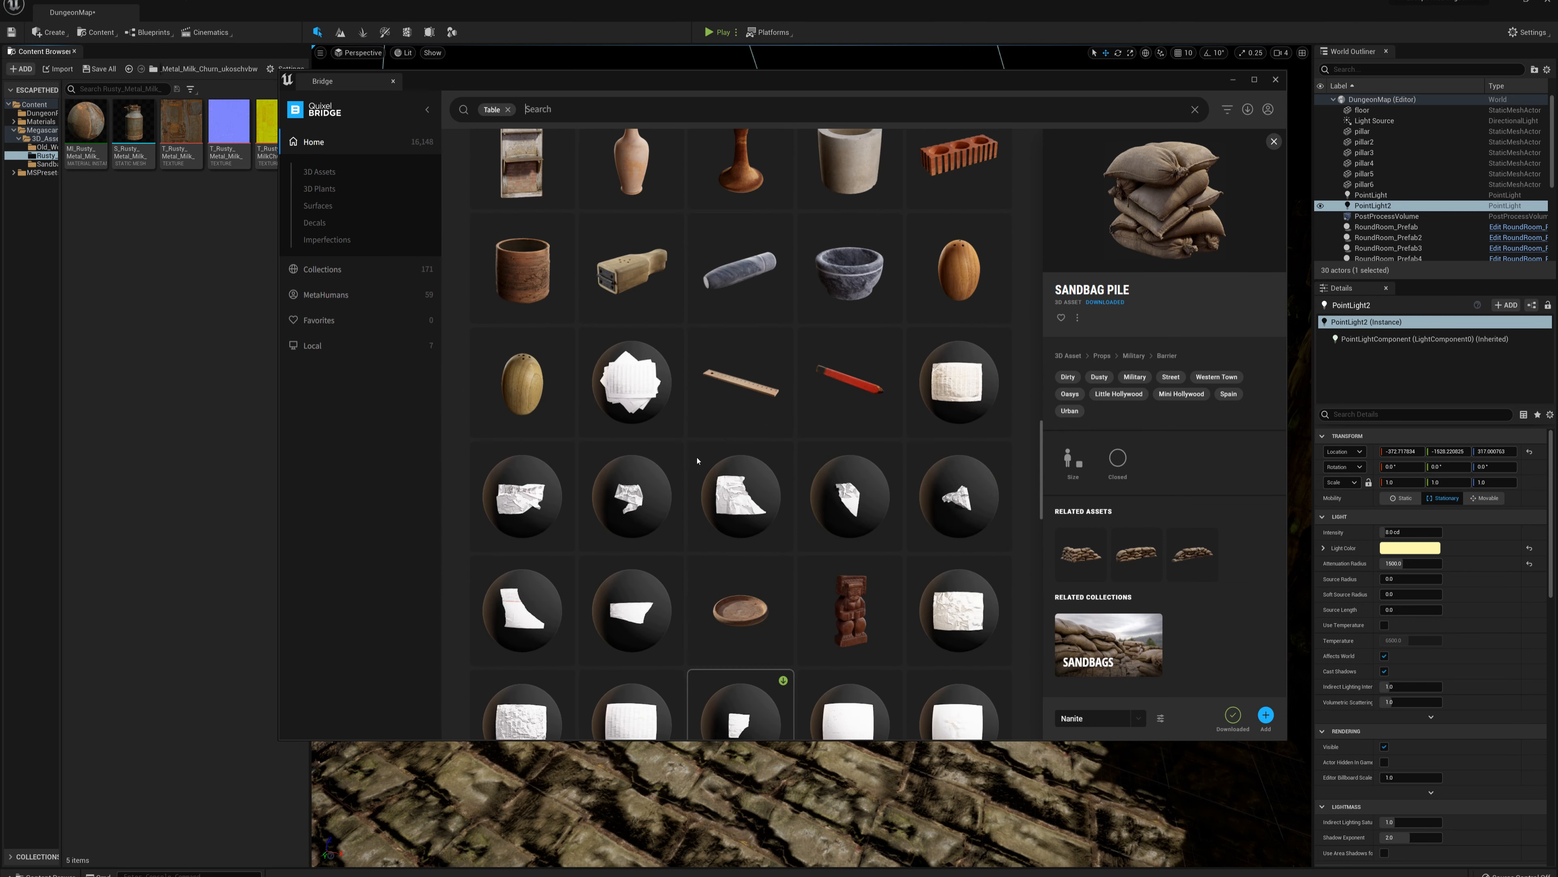
left_click(956, 411)
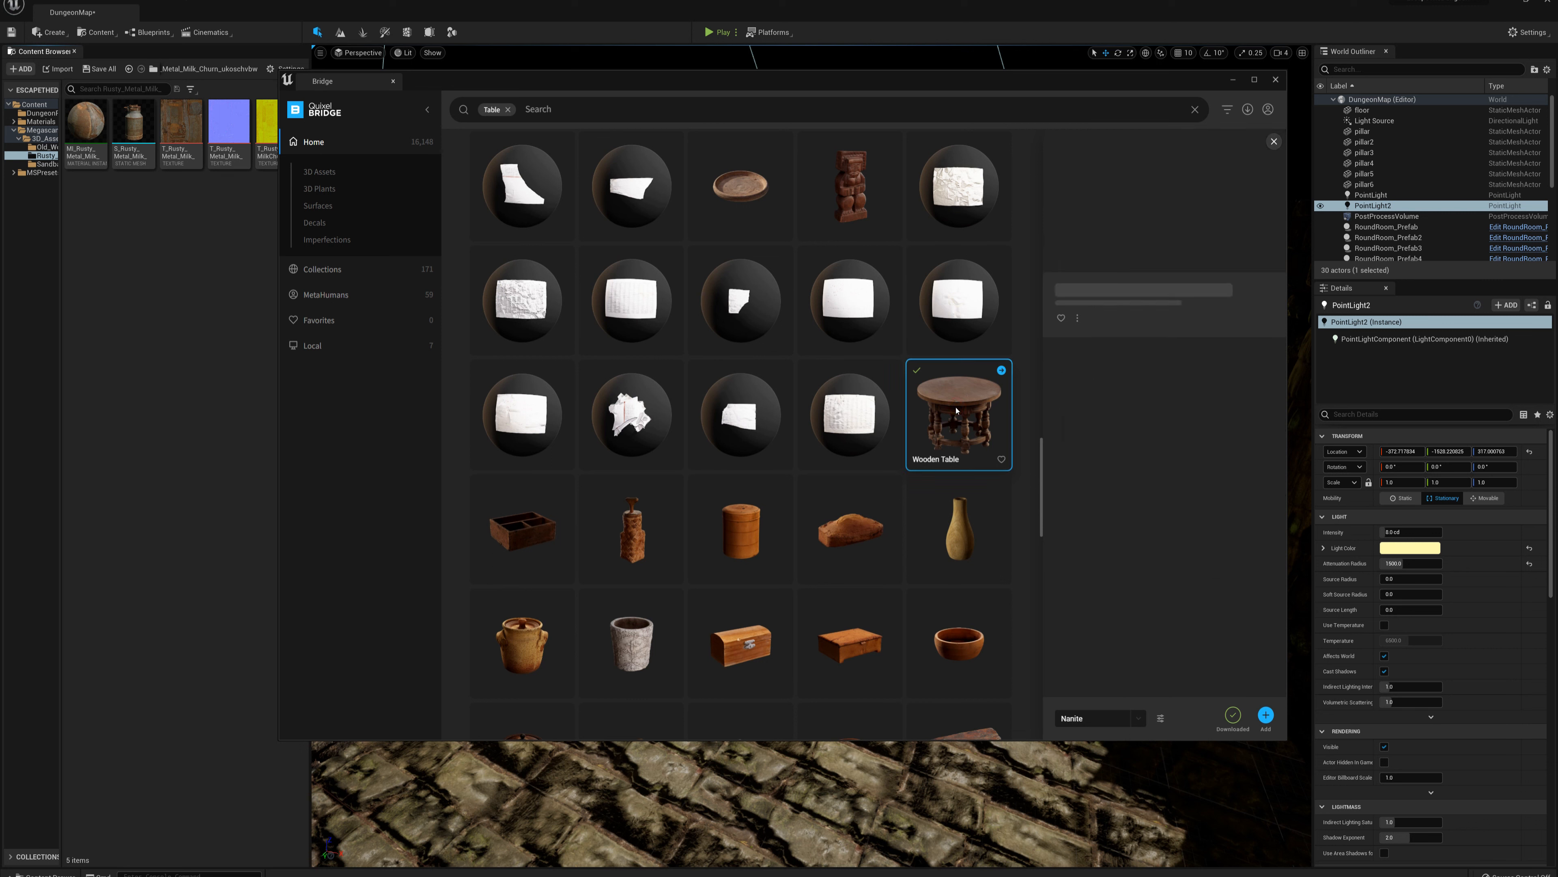
left_click(1266, 715)
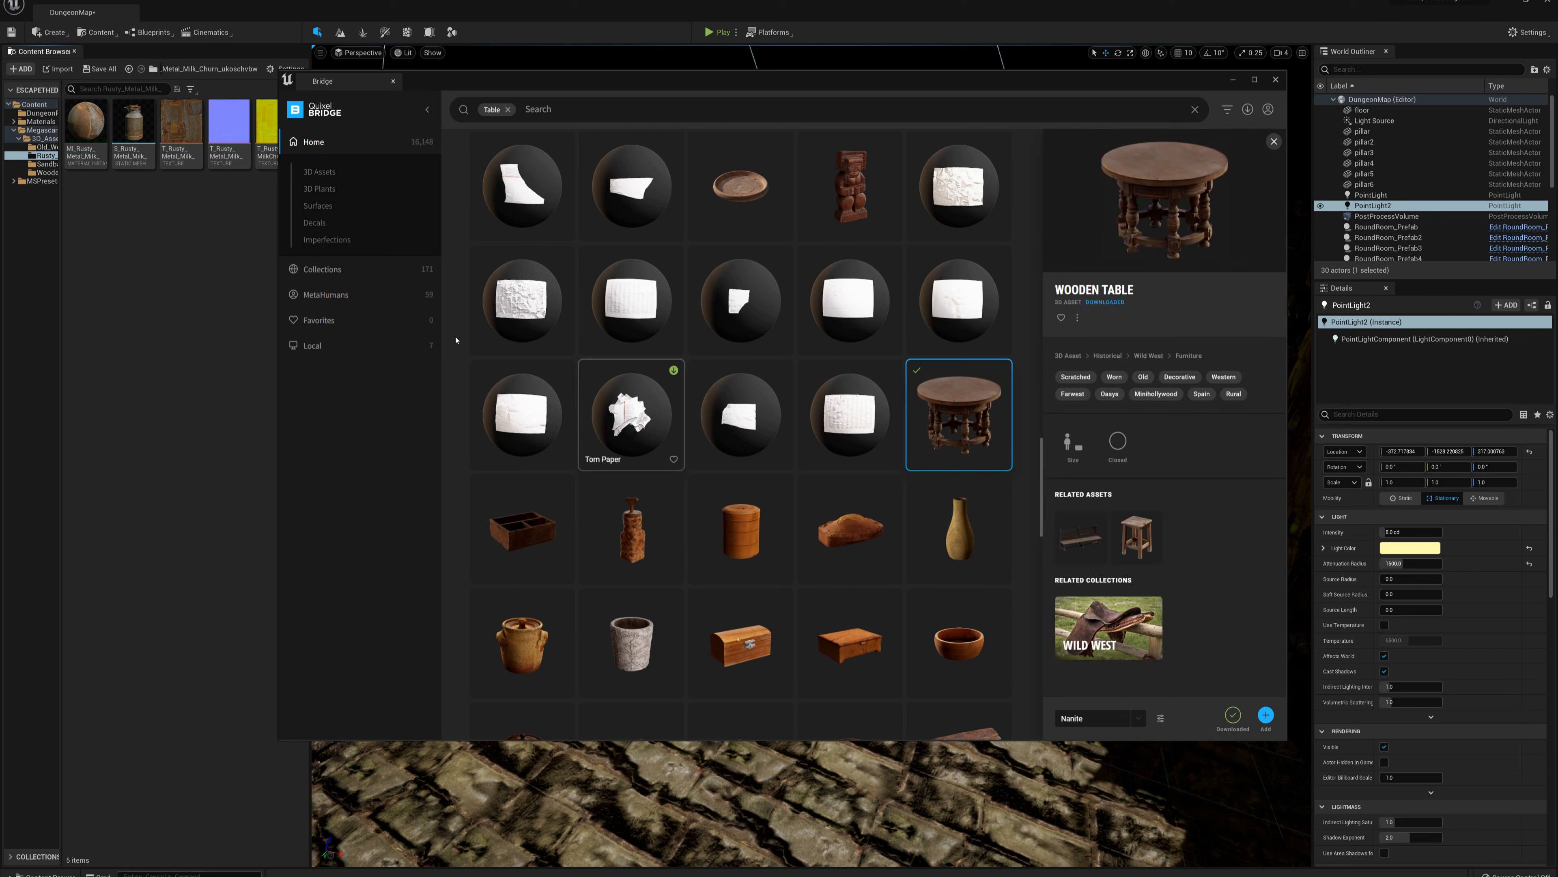
left_click(393, 81)
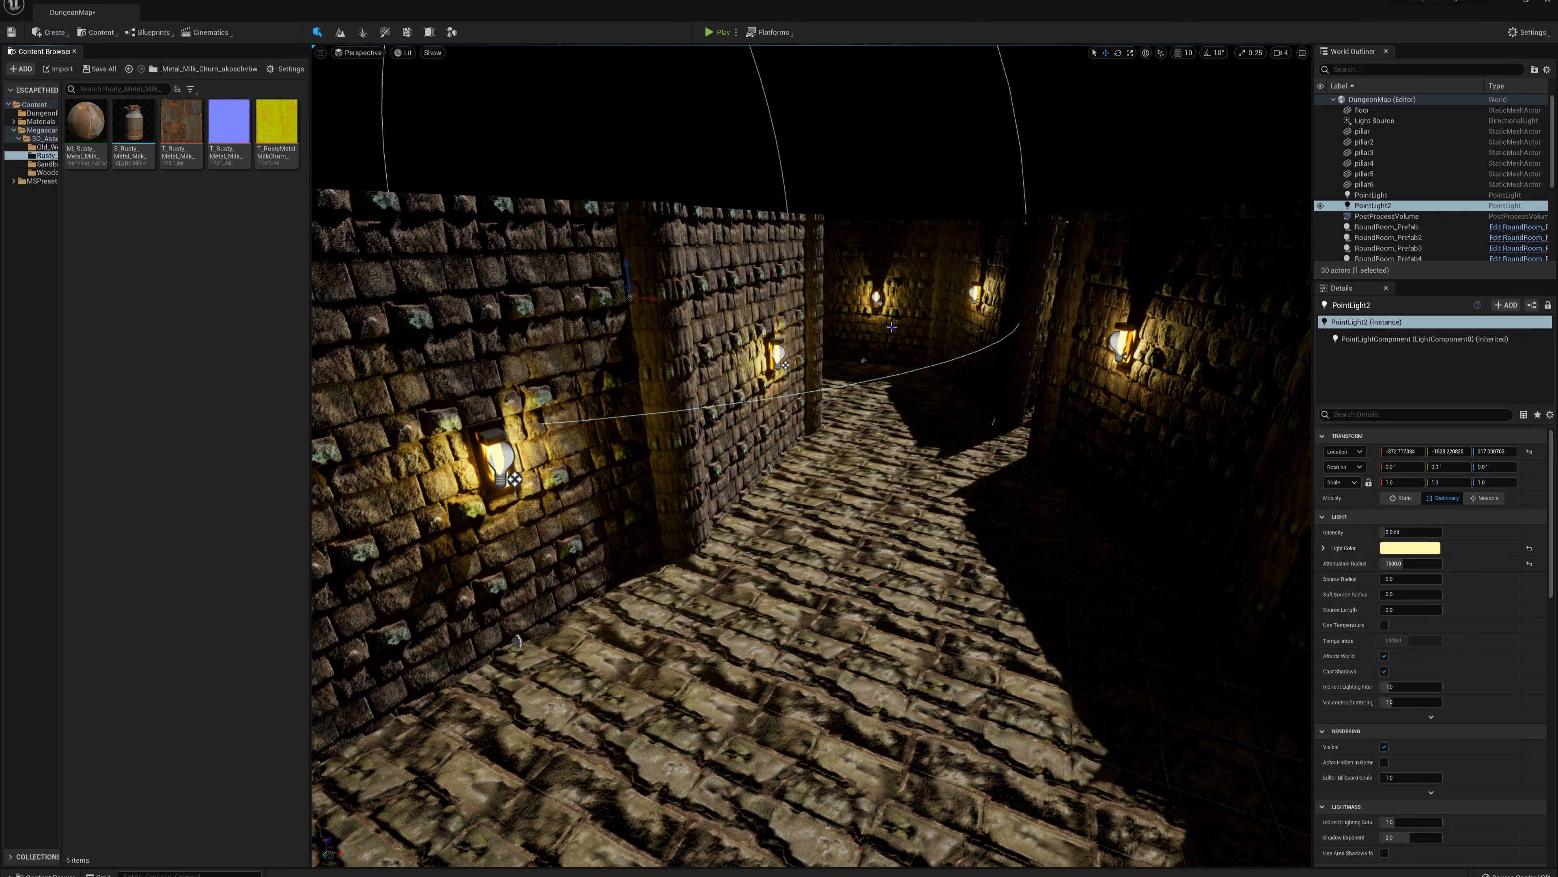
Place the Sandbag Pile mesh on the floor in the dark corner below the wall lamps and open its X scale for editing.
right_click_drag(894, 331, 883, 405)
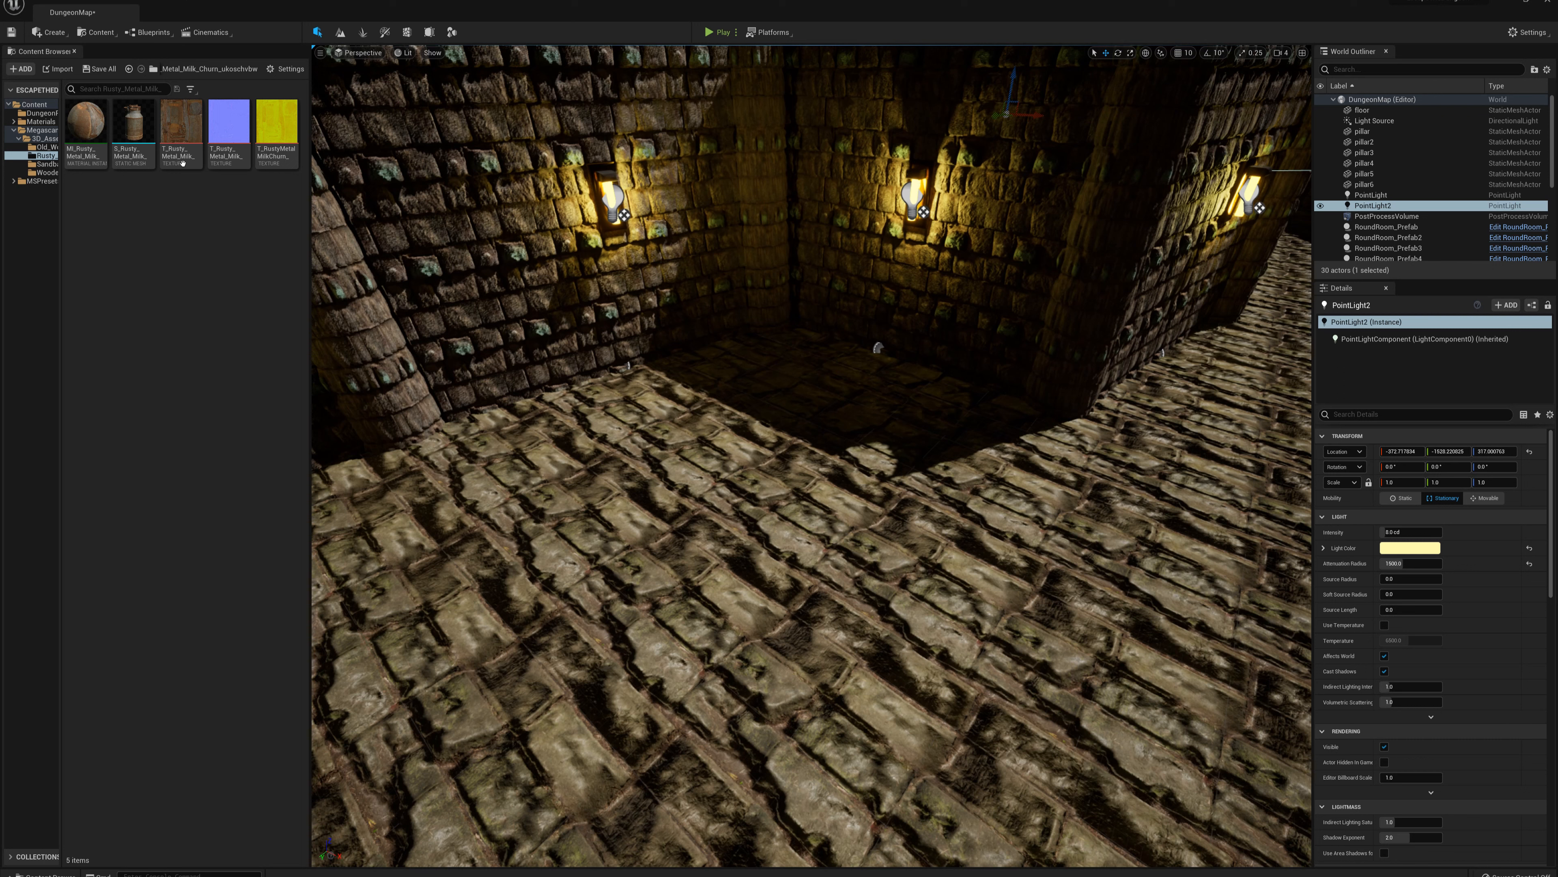
left_click(44, 164)
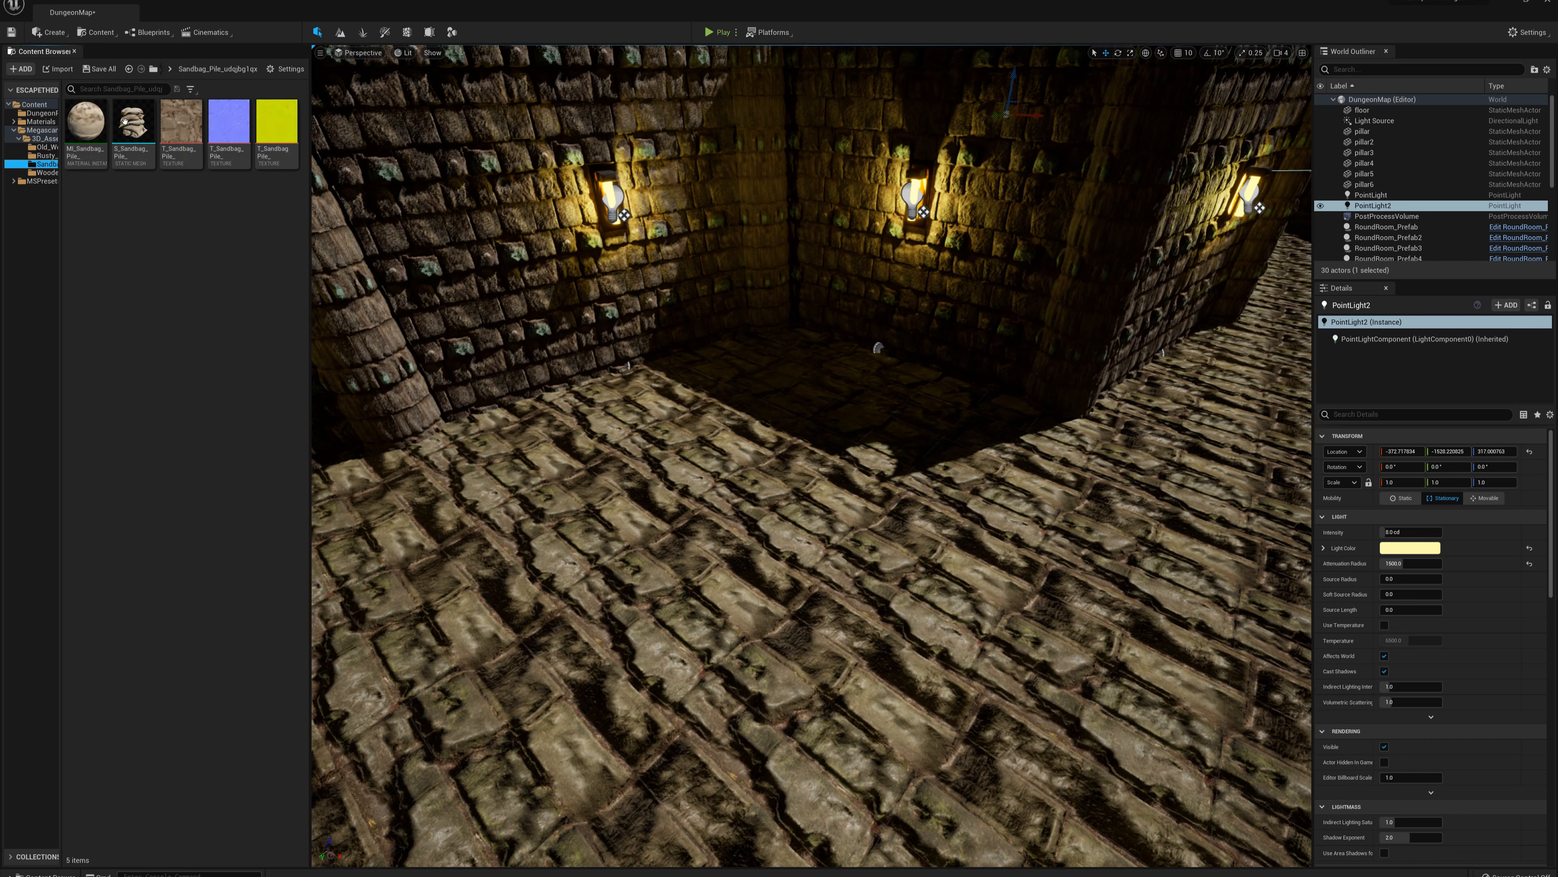
left_click_drag(125, 121, 762, 363)
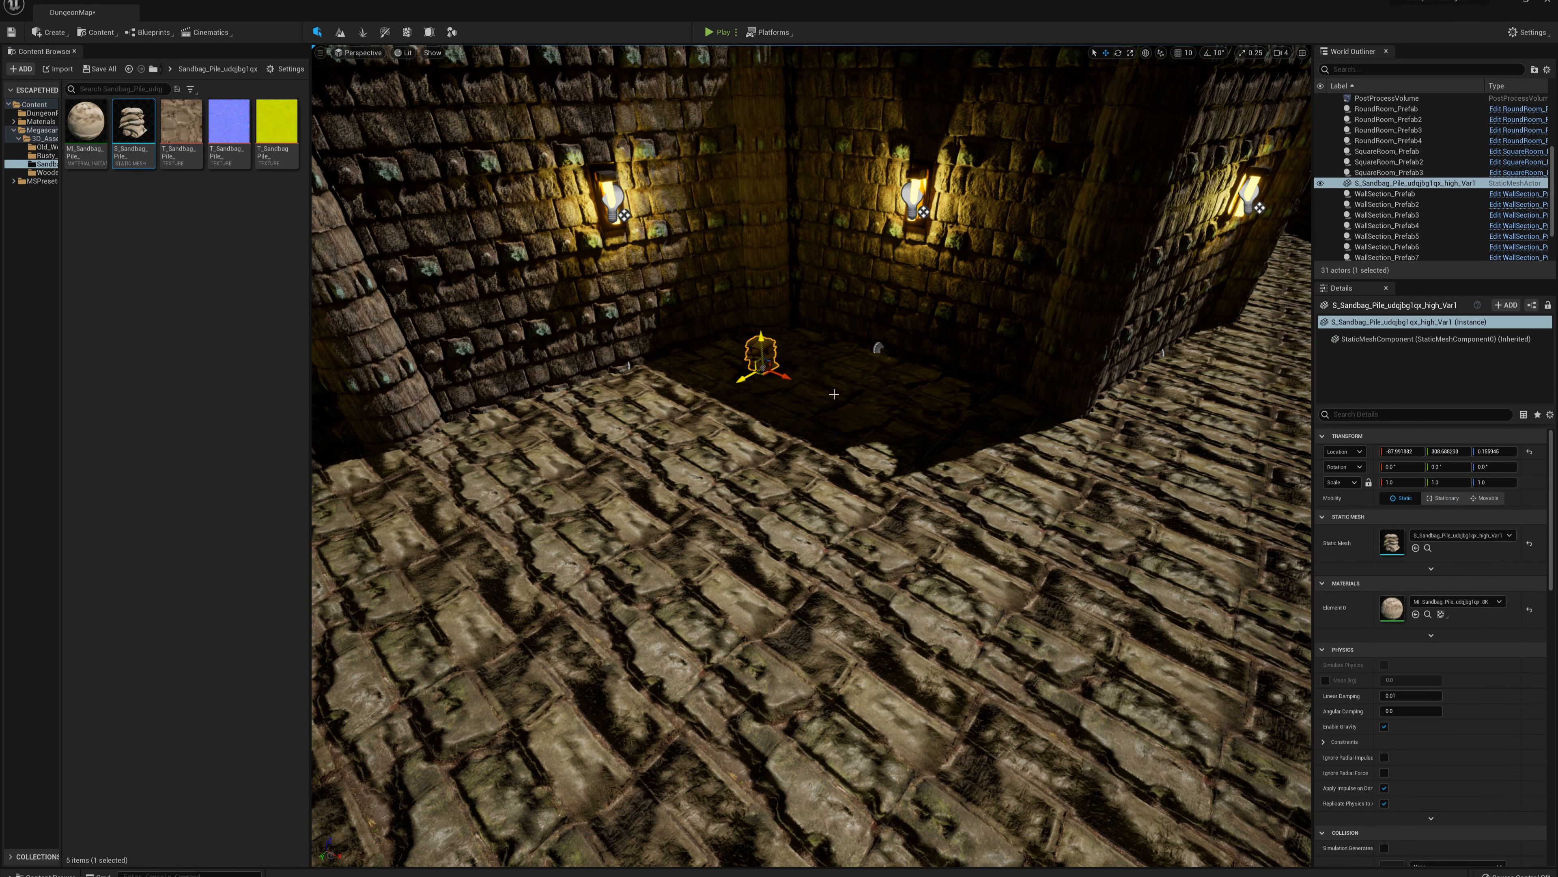
left_click(1390, 482)
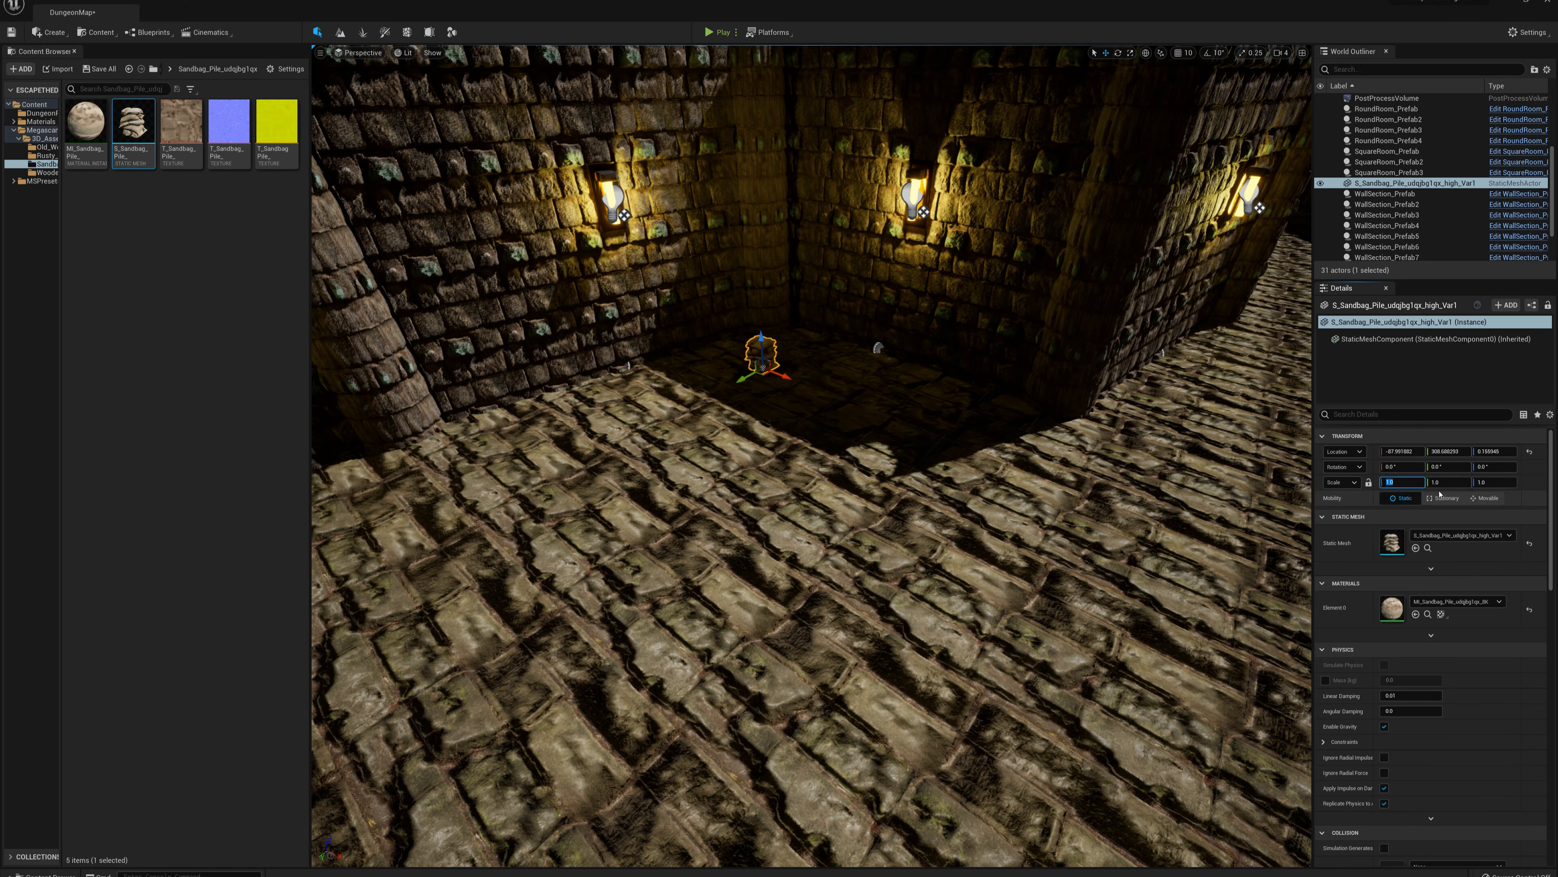
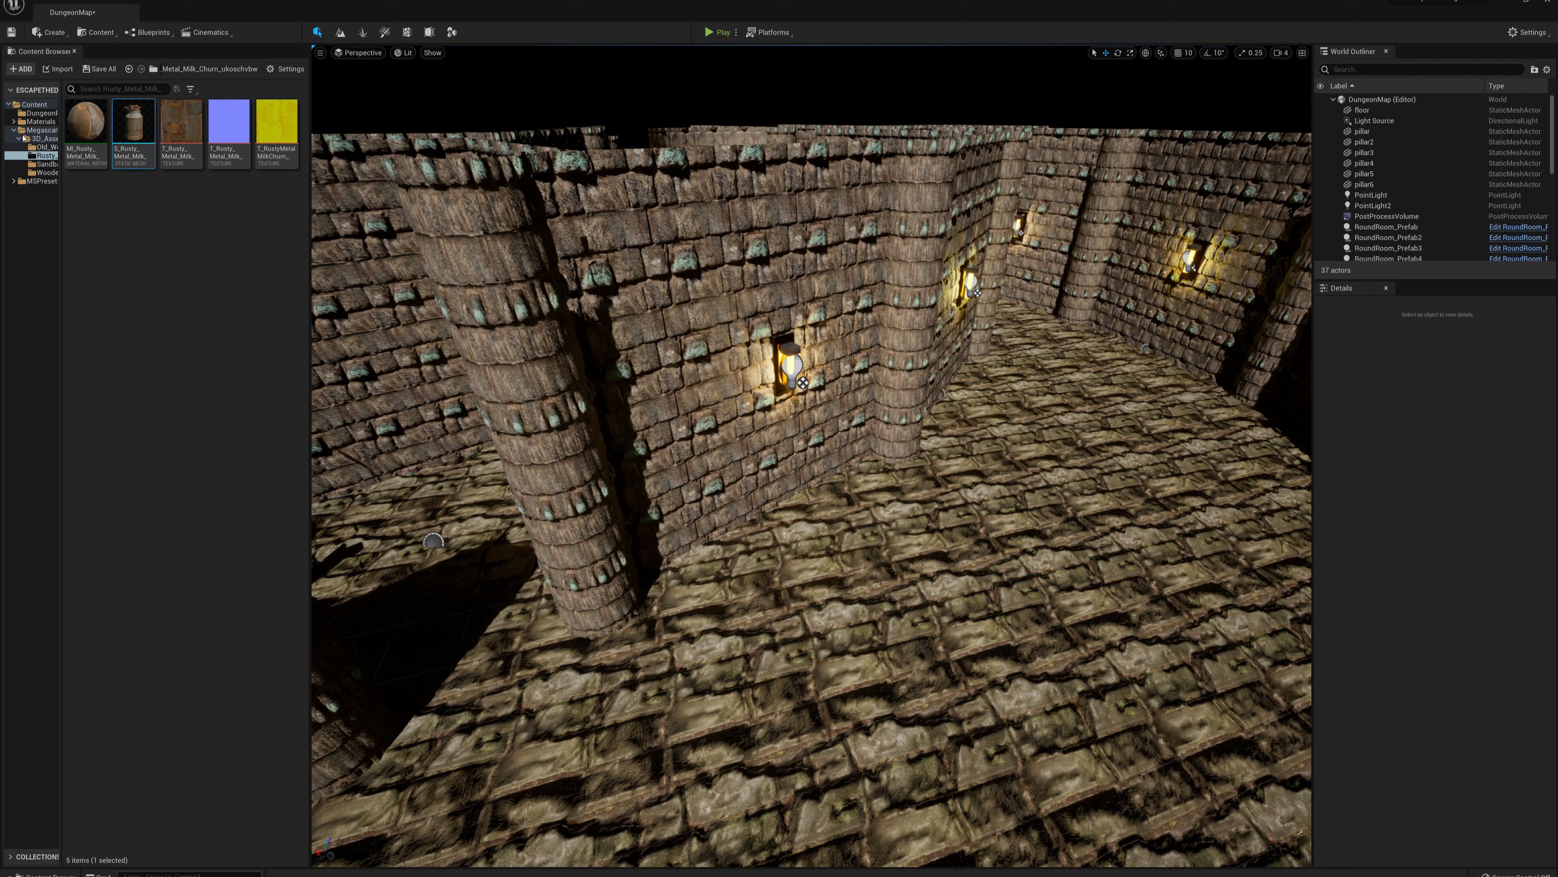
Create a folder named BloodSpatter inside the Materials folder and open it.
left_click(14, 131)
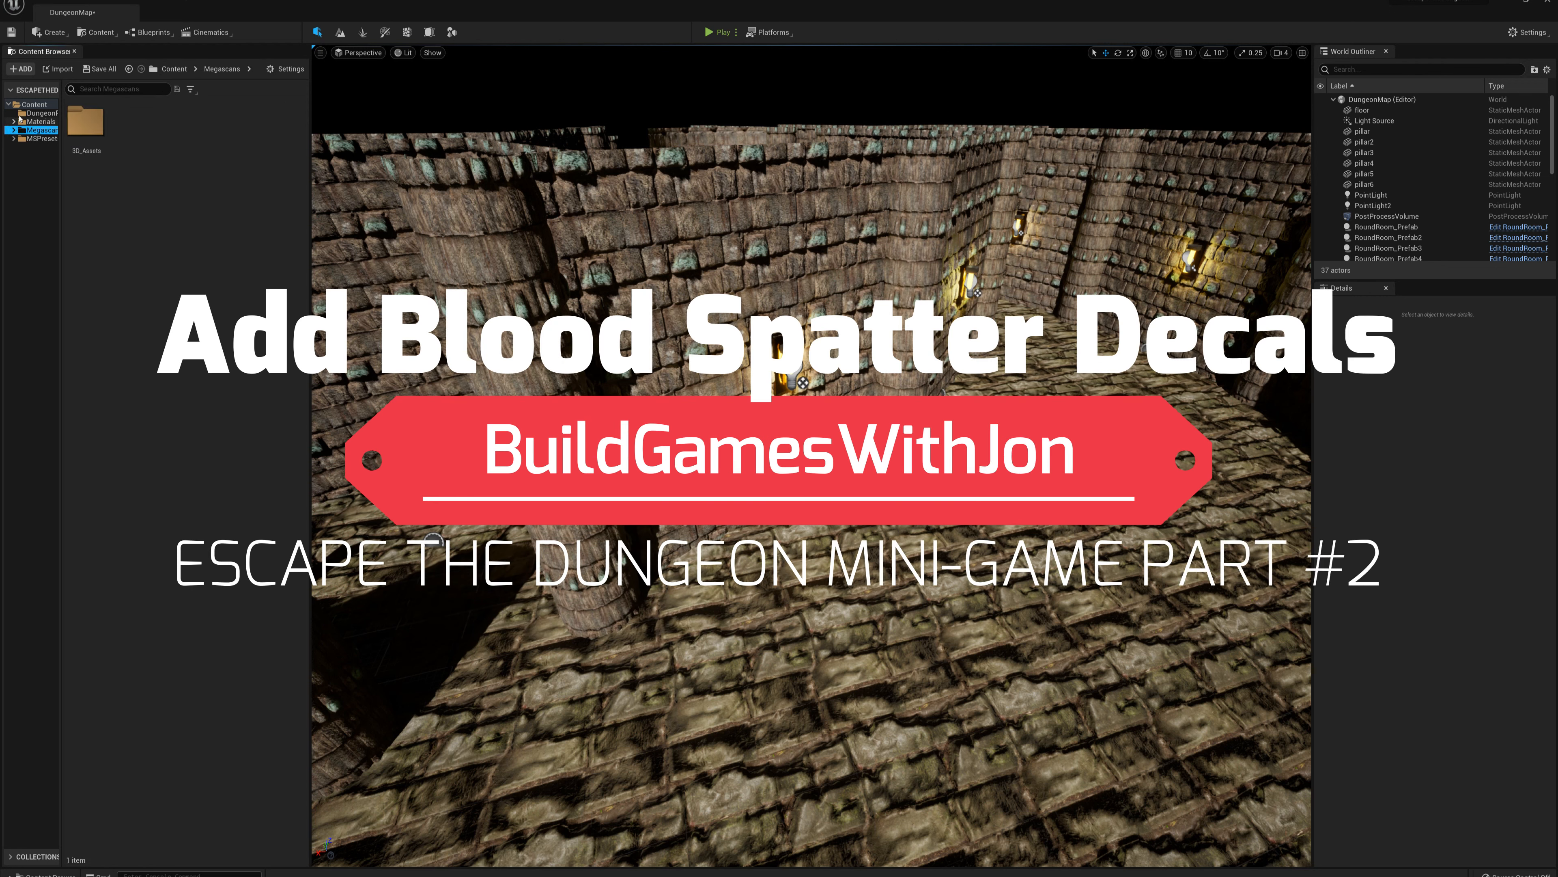
left_click(32, 114)
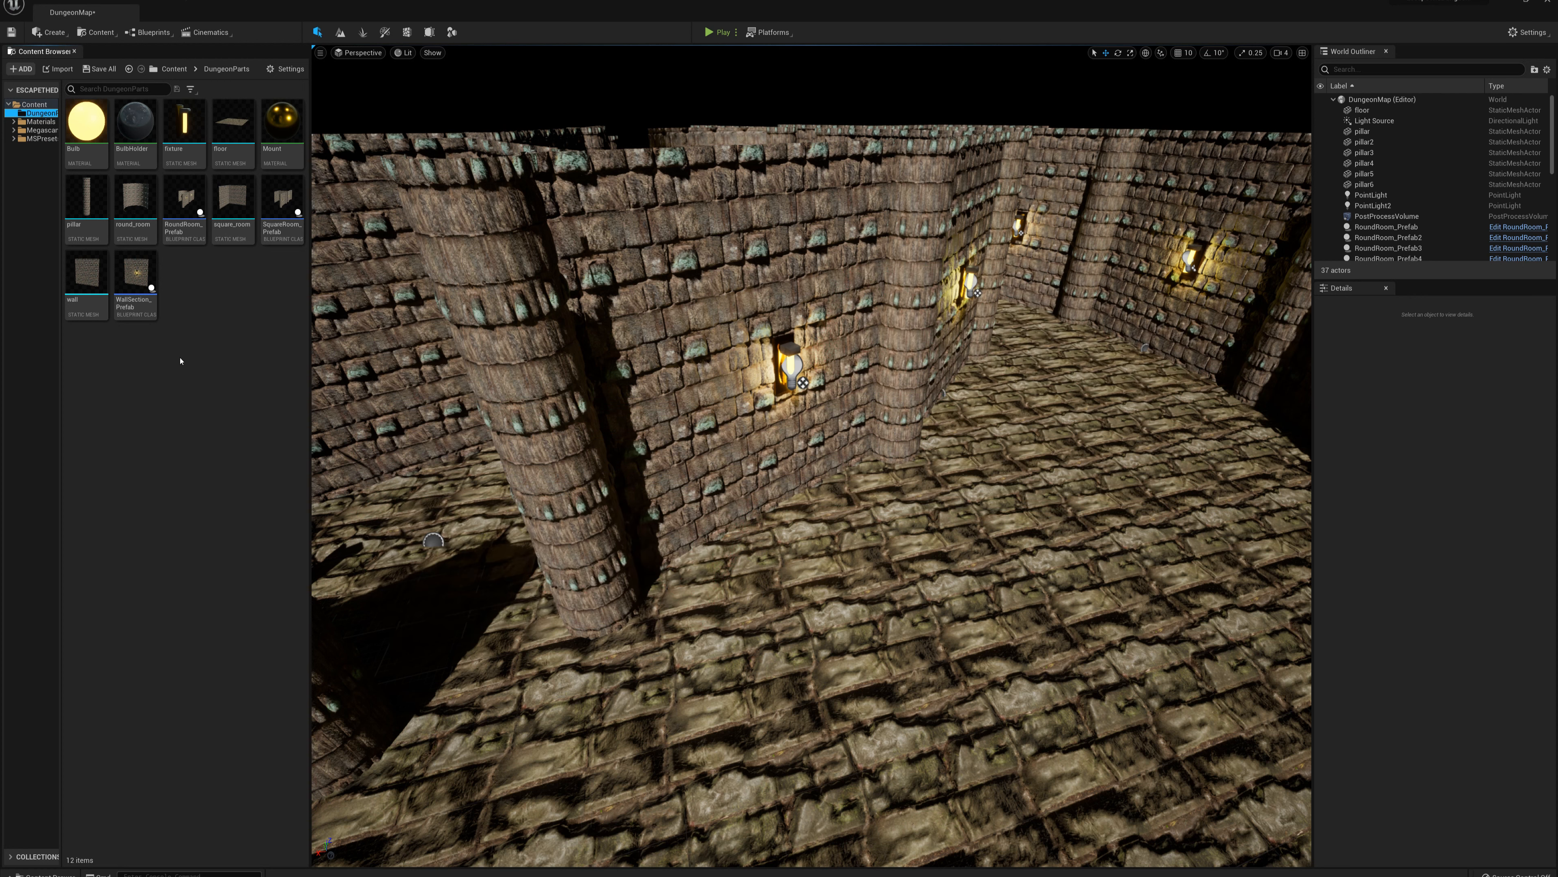
left_click(42, 122)
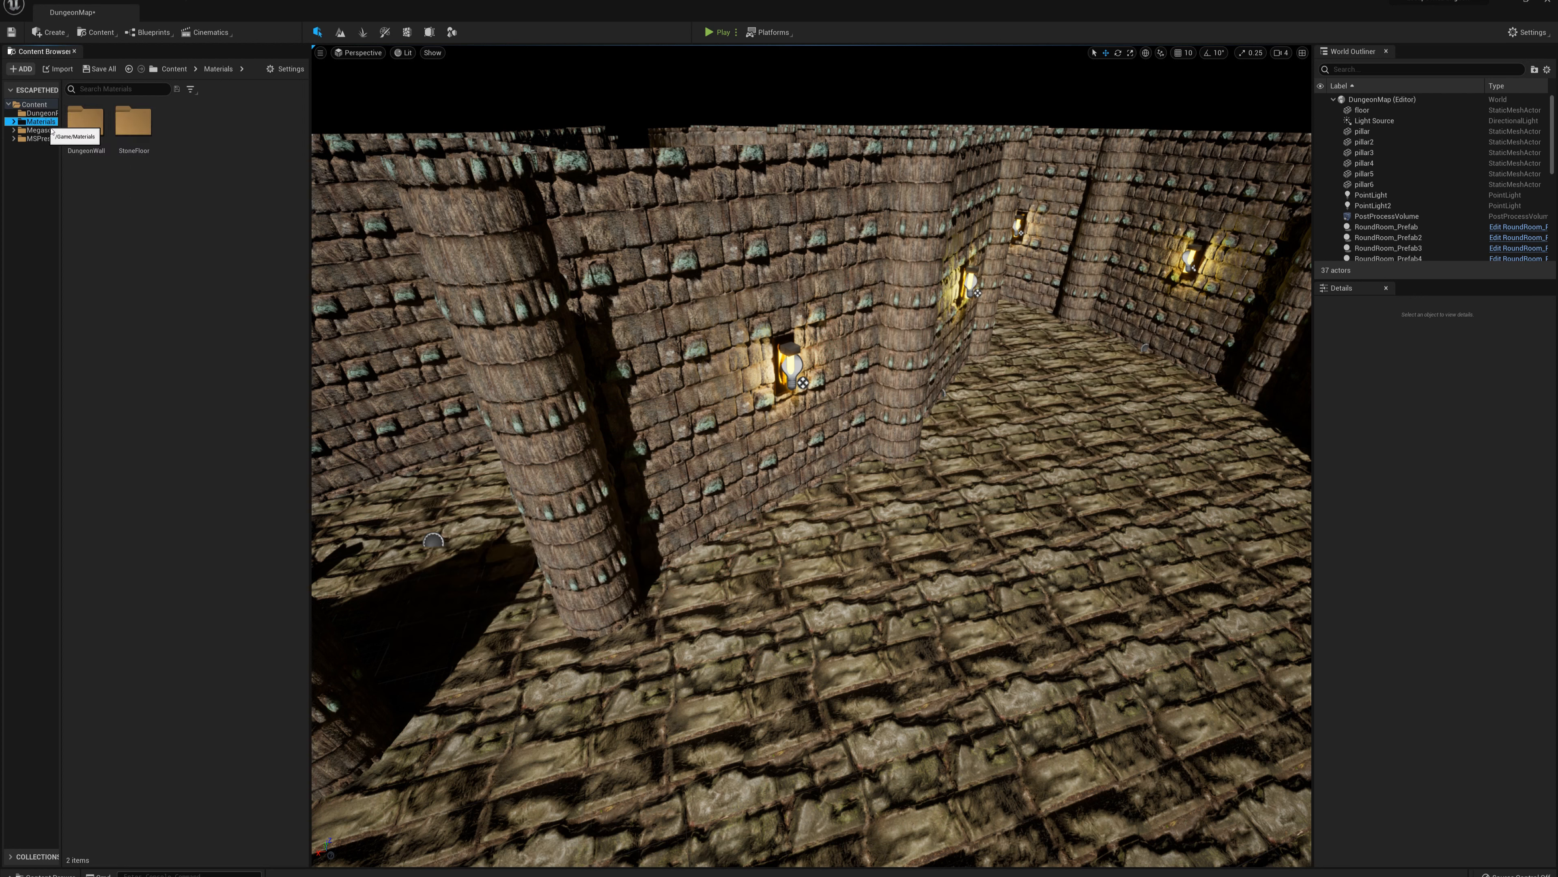
right_click(119, 196)
left_click(161, 217)
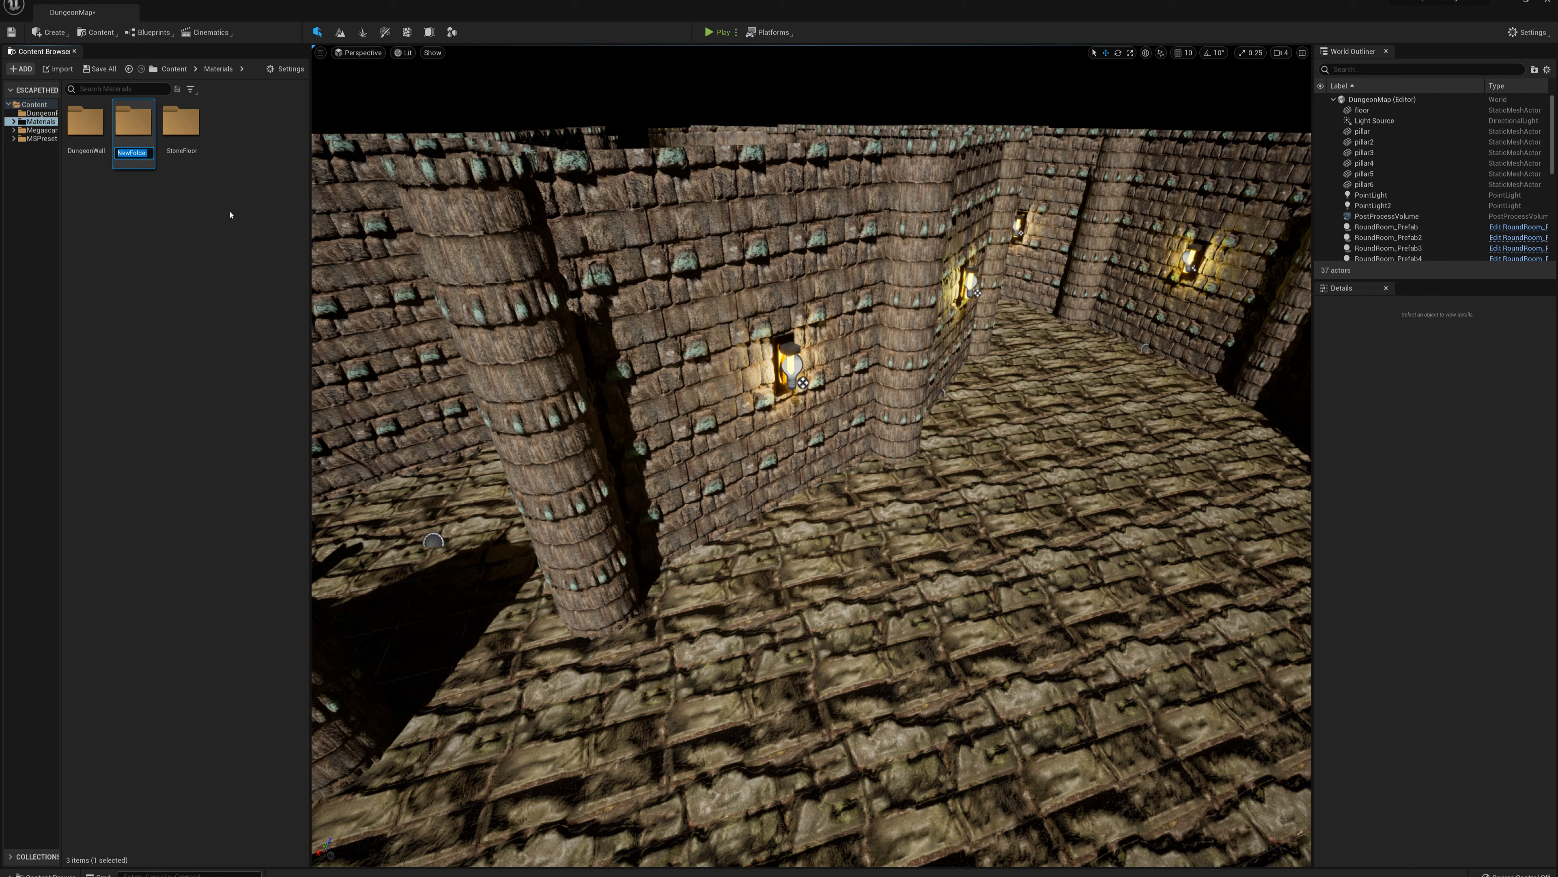
type("B")
type("loodSpatter")
key("Return")
key("Return")
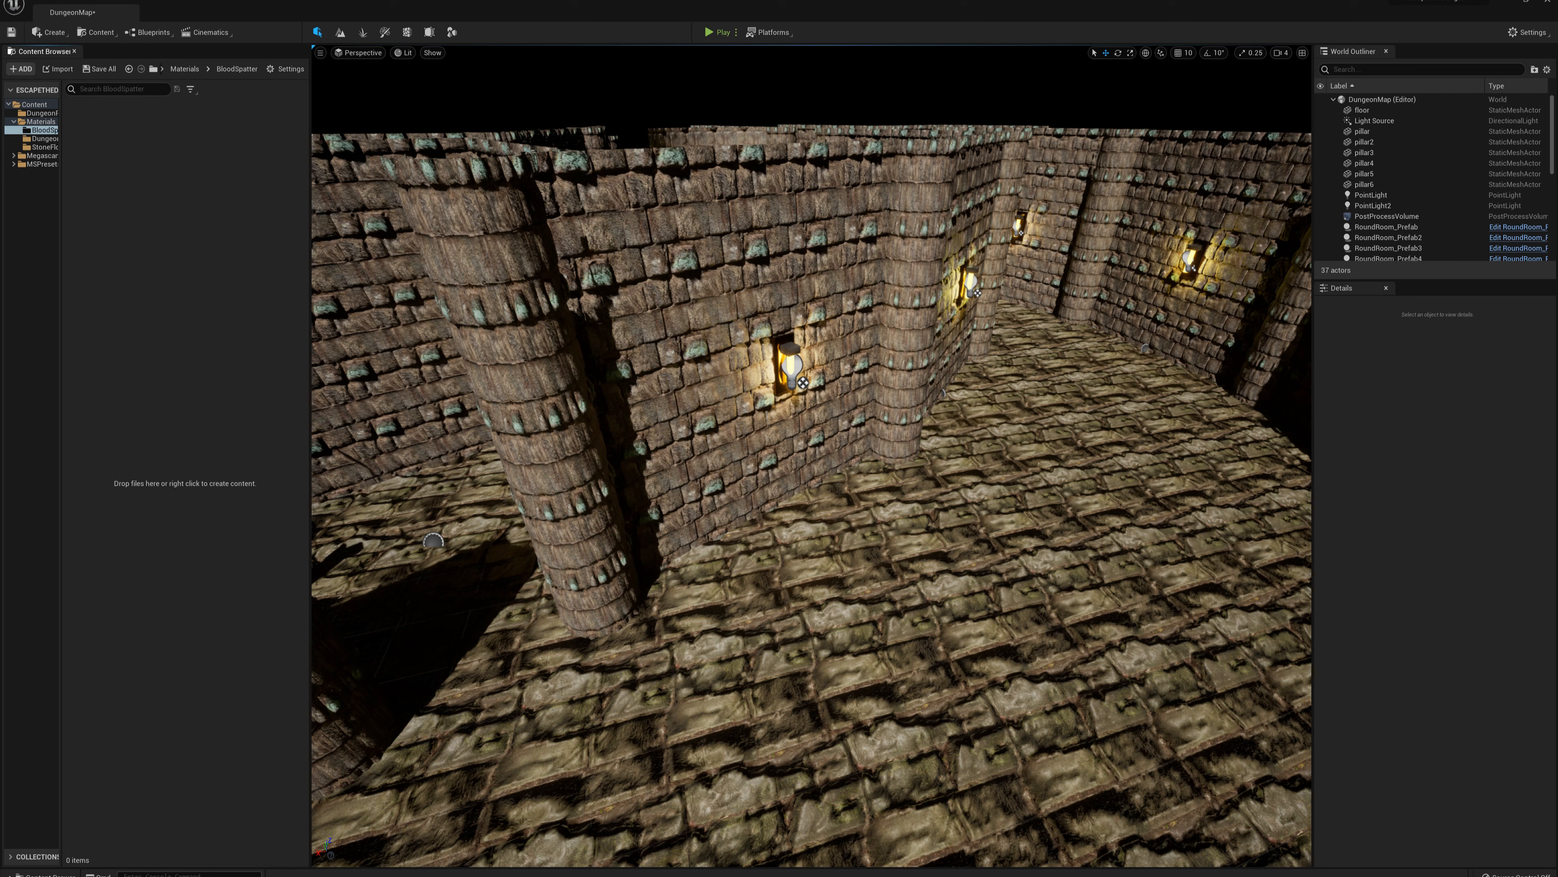
Import the Blood_Spatter_Brush1 image into the BloodSpatter folder, create a material from the texture, and open that material for editing.
left_click_drag(297, 176, 195, 203)
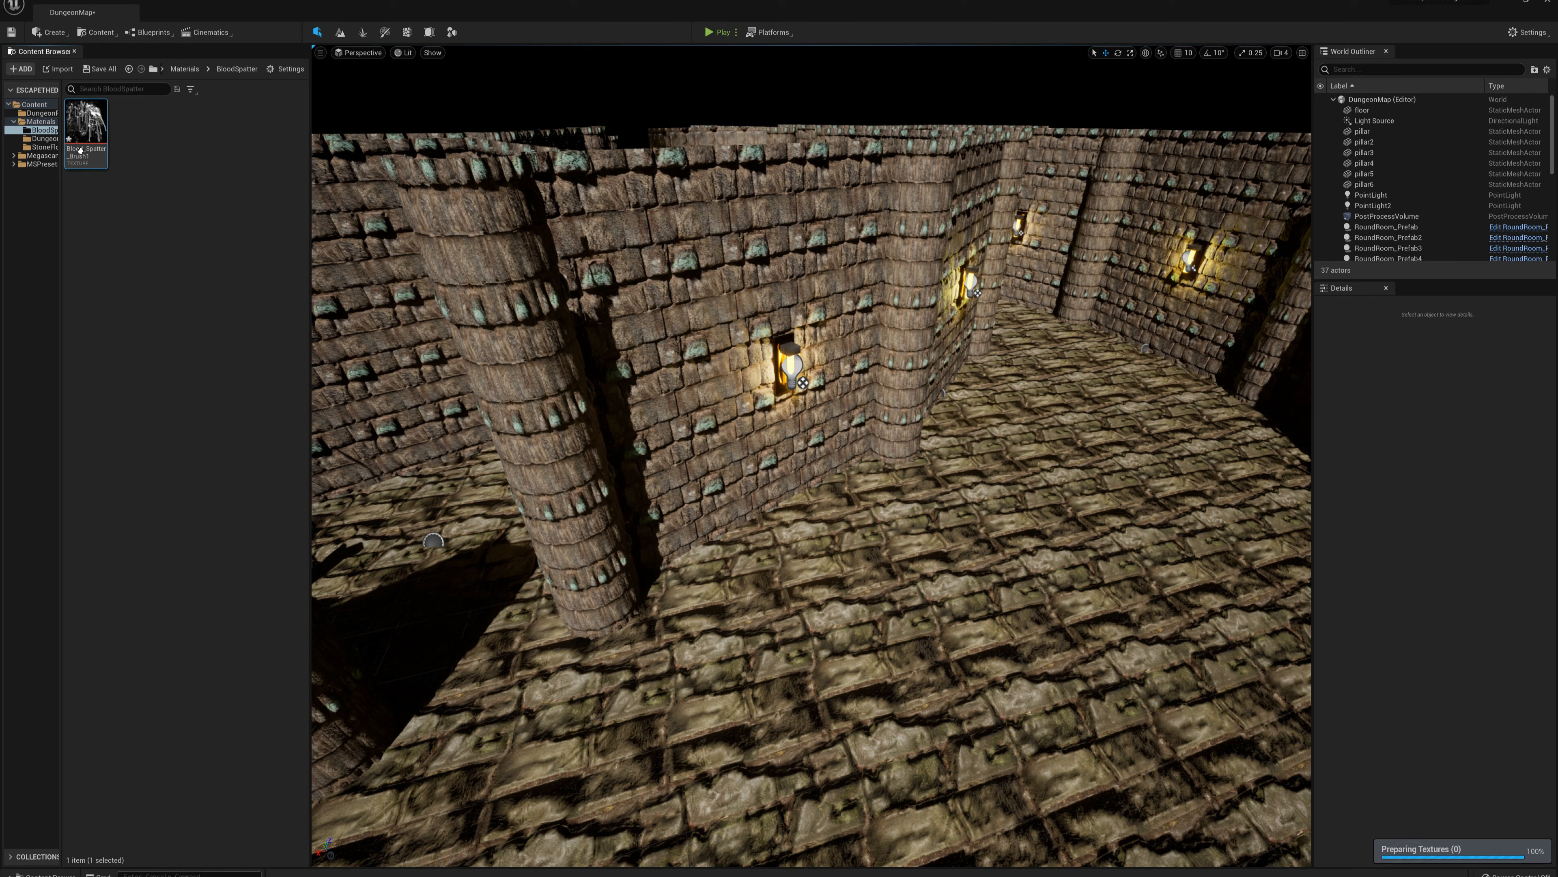
mouse_move(101, 140)
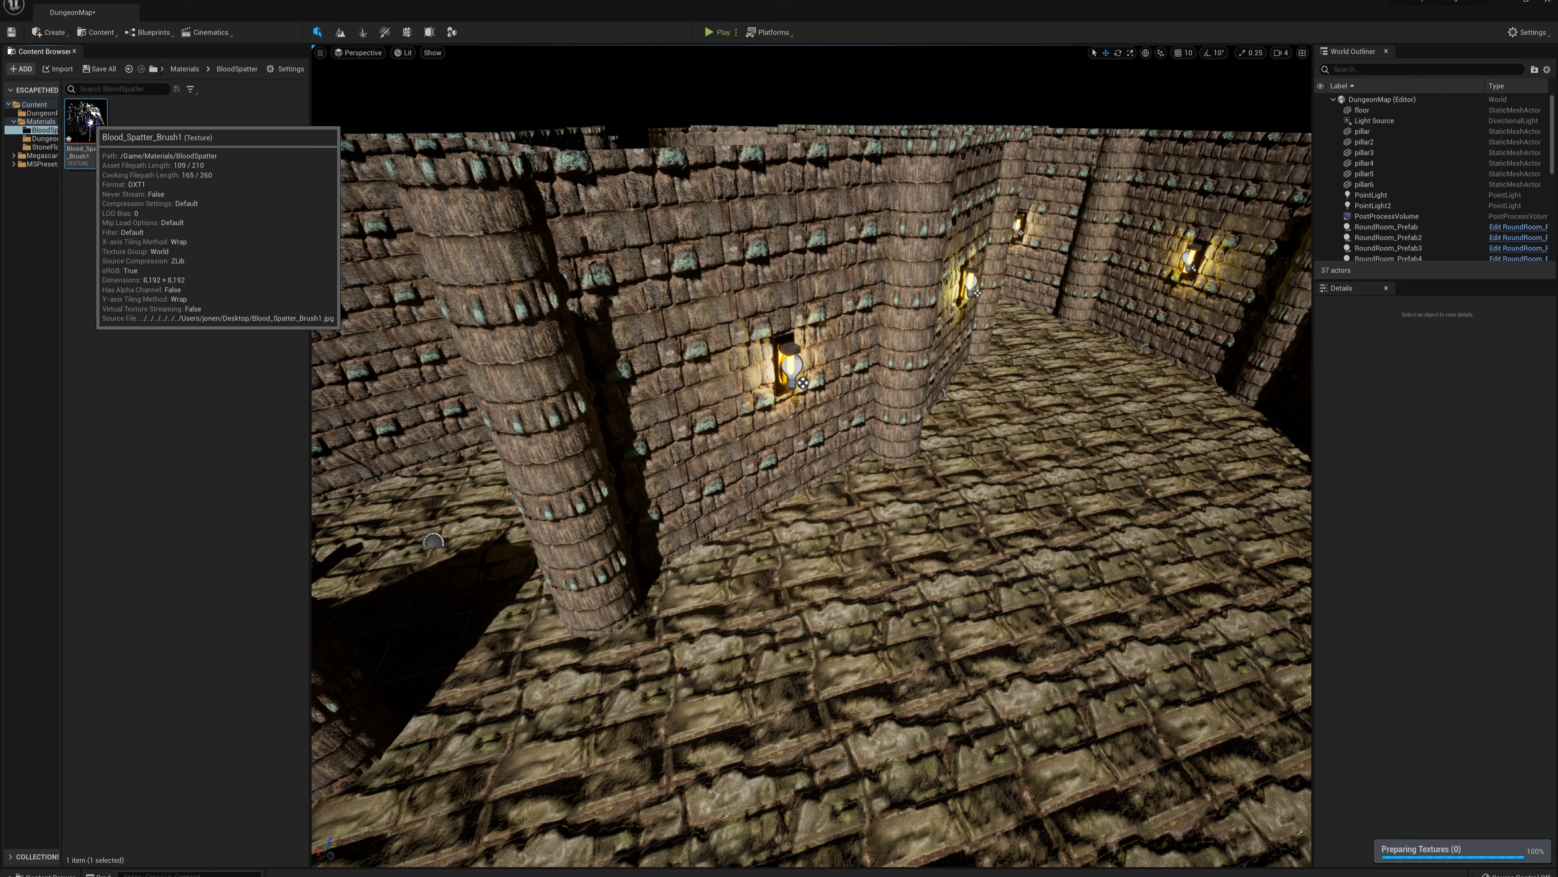
right_click(92, 126)
left_click(147, 145)
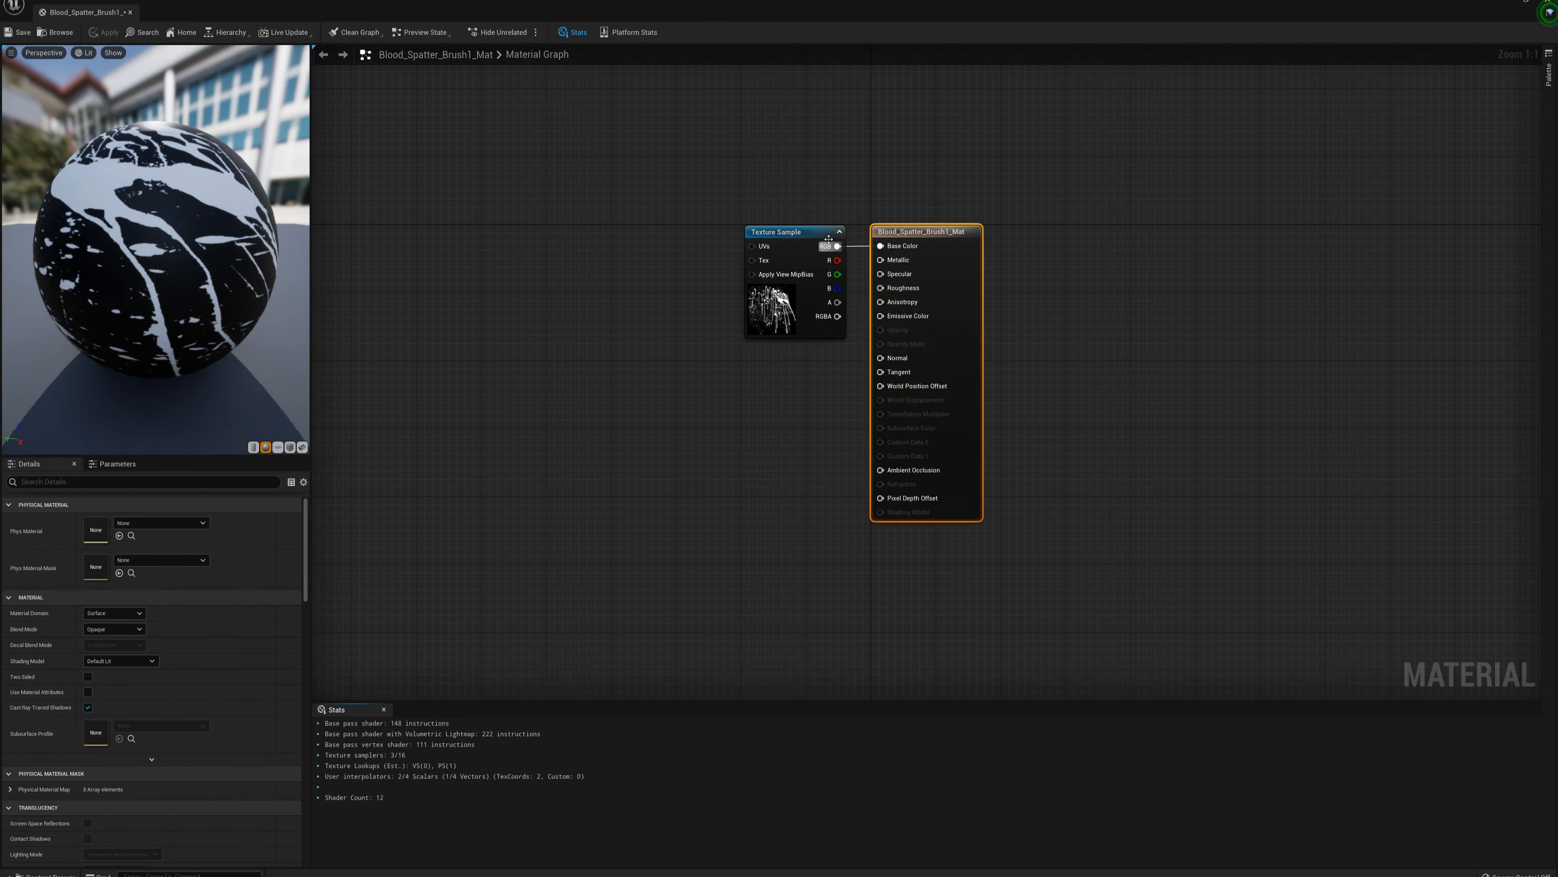
Set the blood spatter material's domain to Deferred Decal and its blend mode to Translucent.
left_click(117, 613)
left_click(109, 635)
left_click(114, 660)
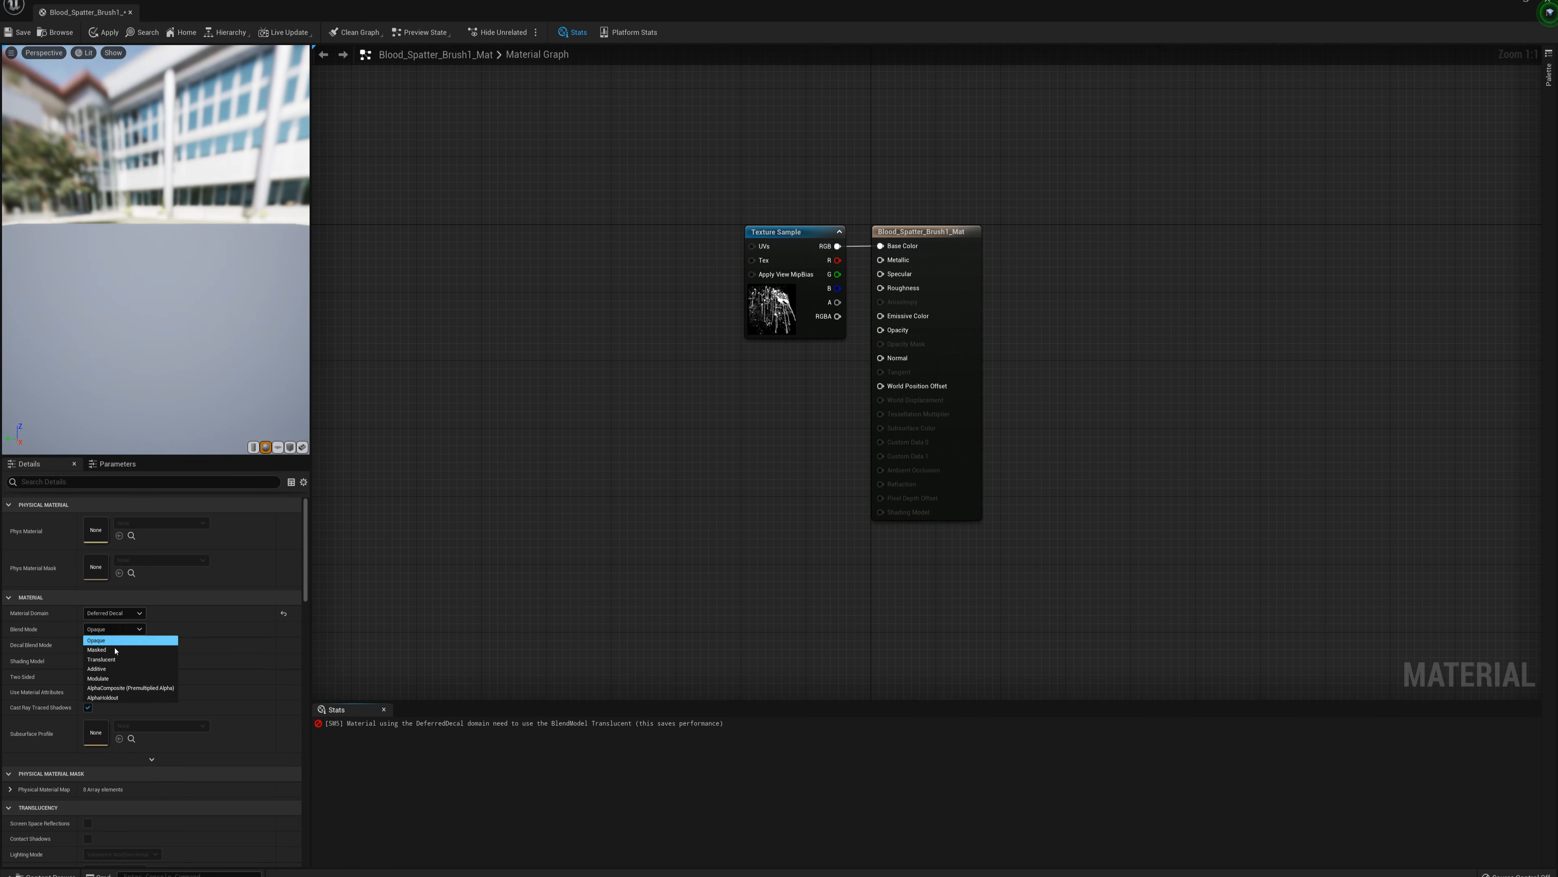
left_click(113, 661)
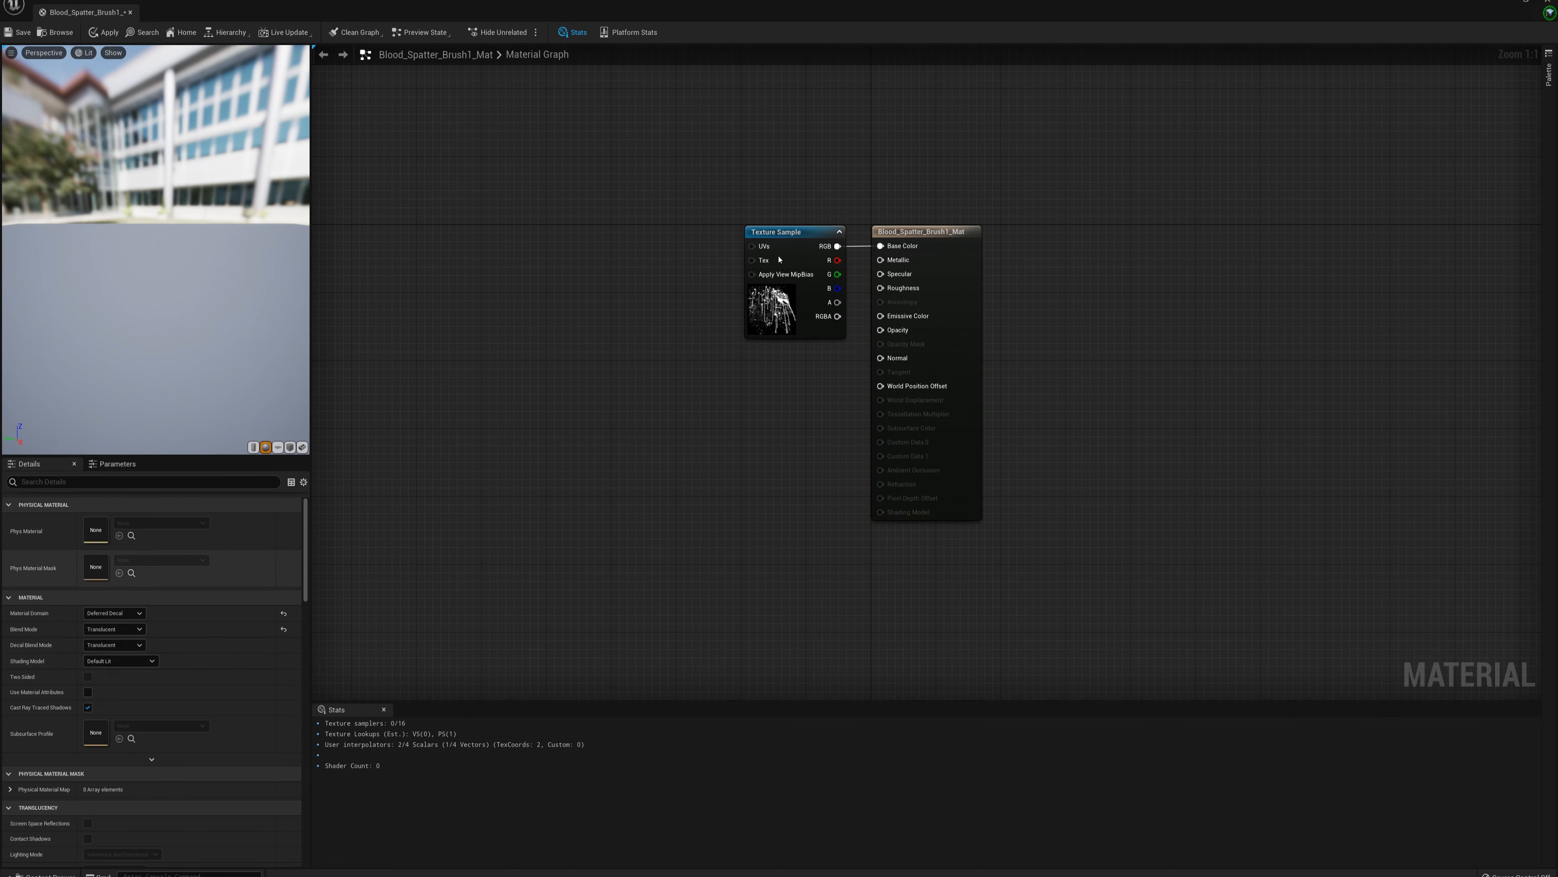
Insert a Multiply node between the Texture Sample's RGB output and the material's Base Color, with the texture feeding input A.
left_click_drag(795, 236, 635, 259)
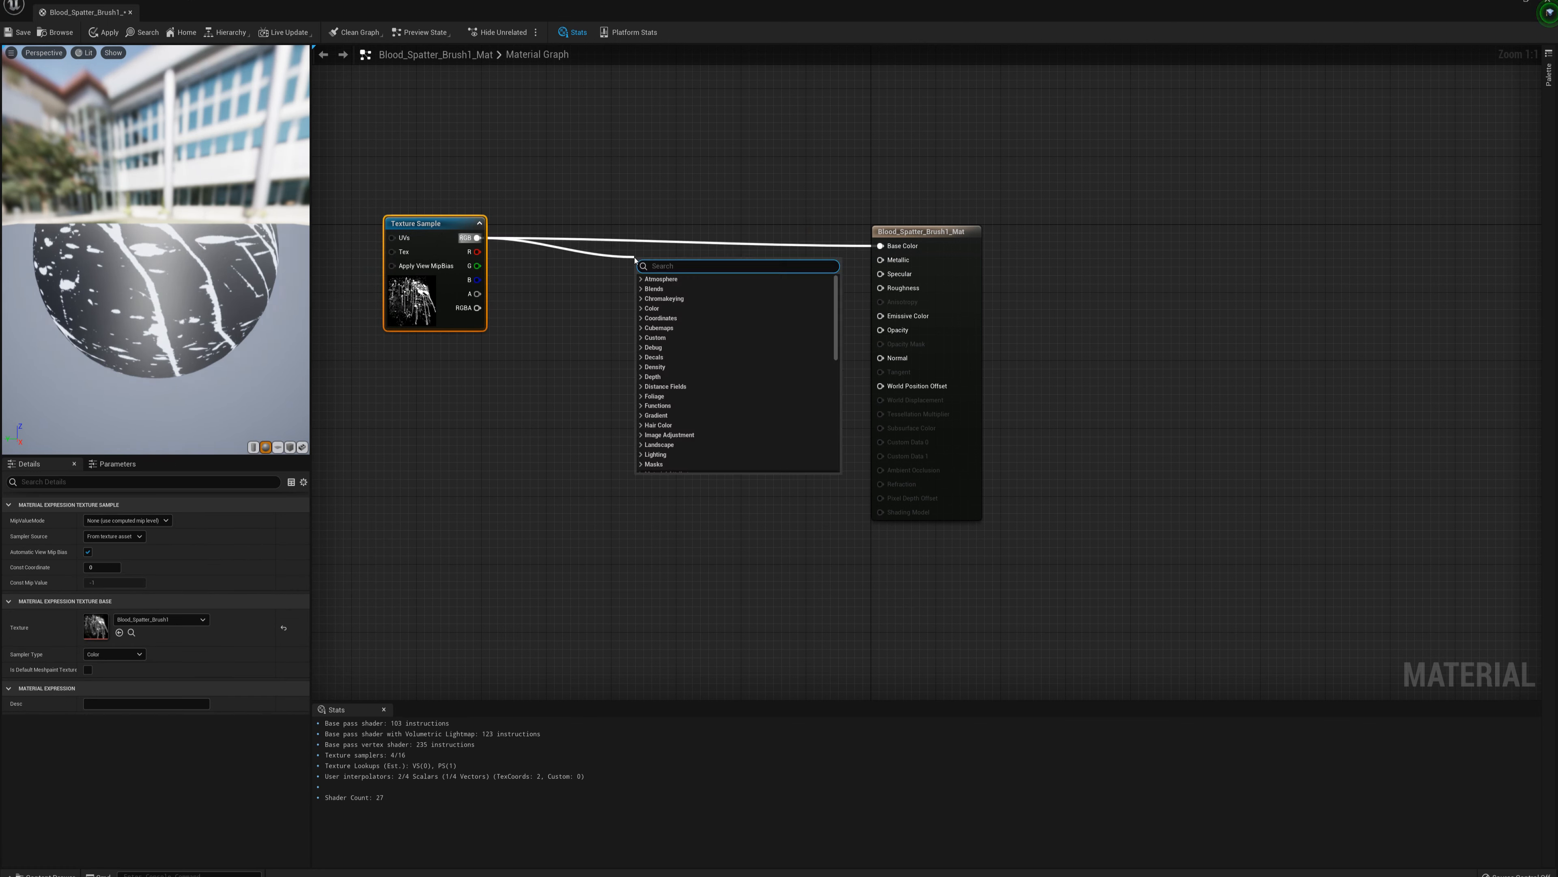
type("(multiply")
key("Return")
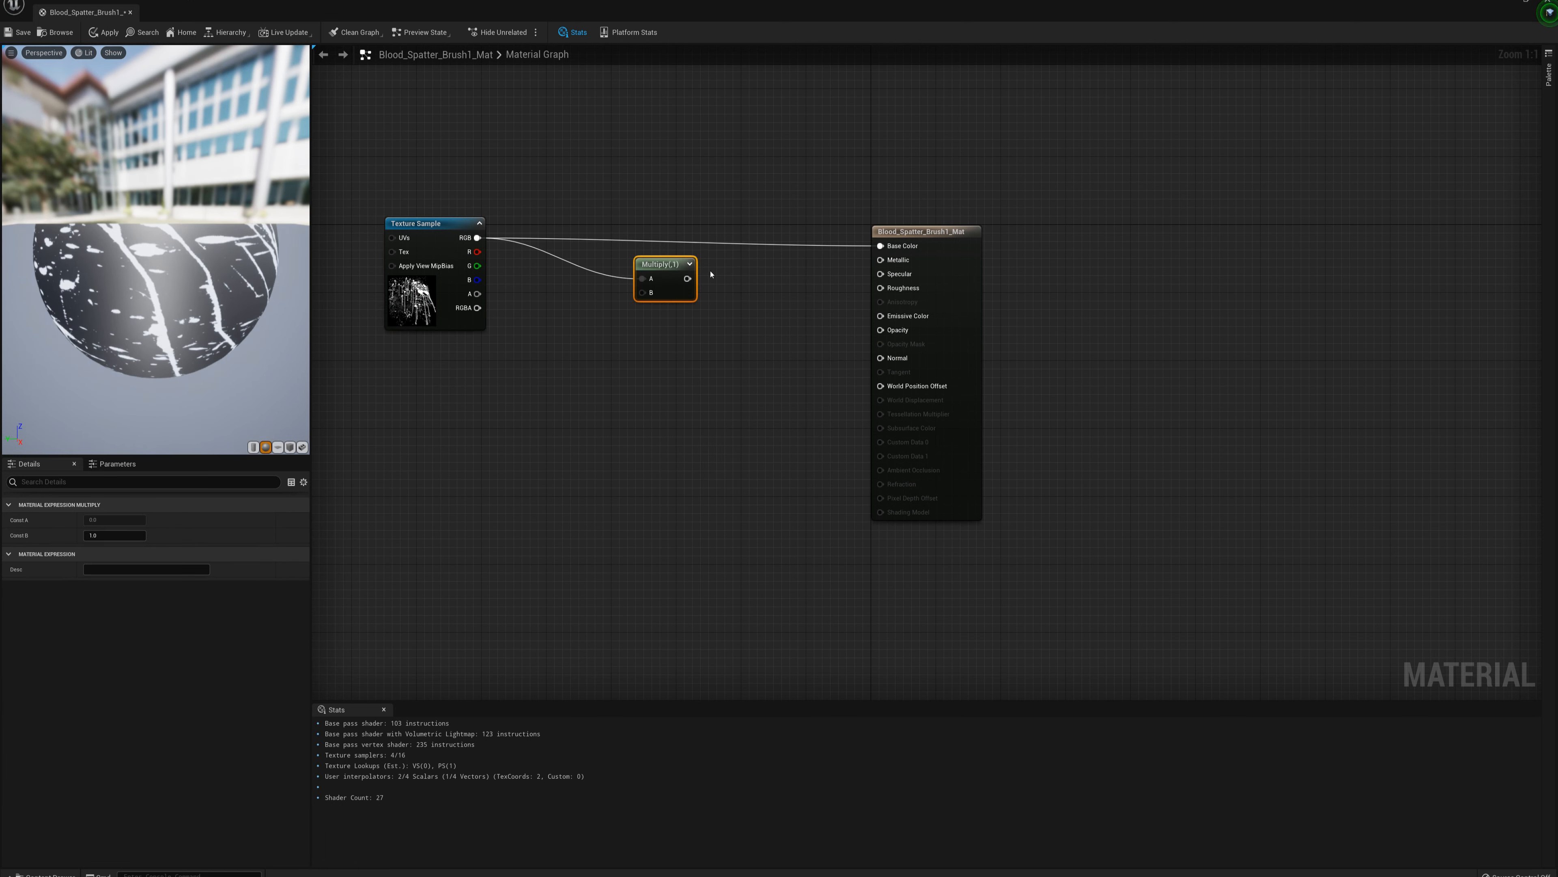
left_click_drag(688, 277, 881, 246)
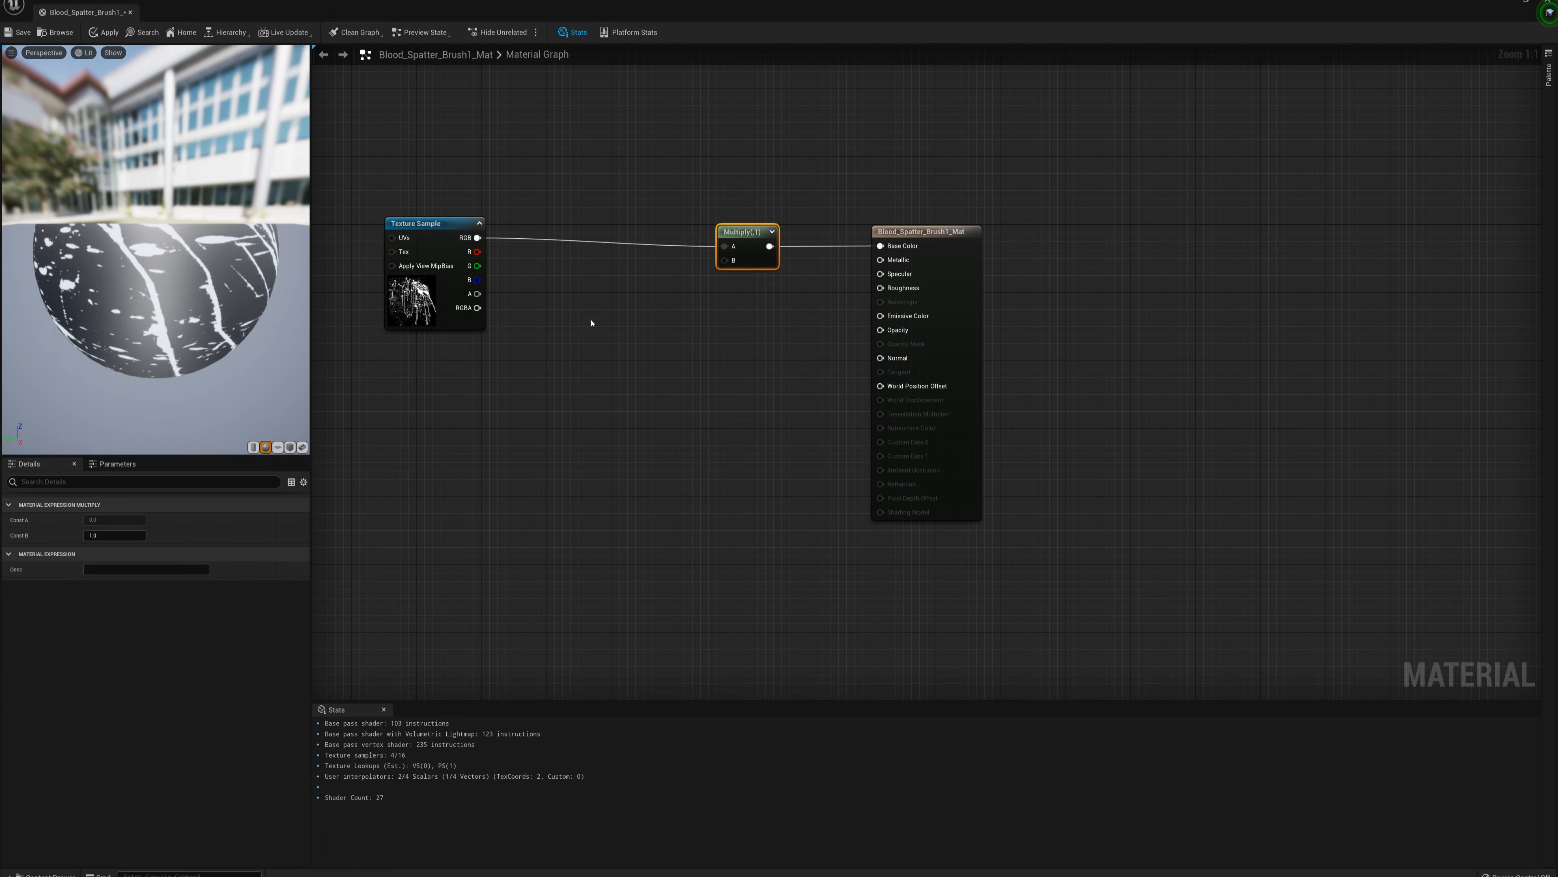
Add a three-channel constant color node, connect it to the Multiply node's B input, and set its color to dark red with a value of 0.238542.
left_click(608, 316)
left_click_drag(634, 340, 726, 260)
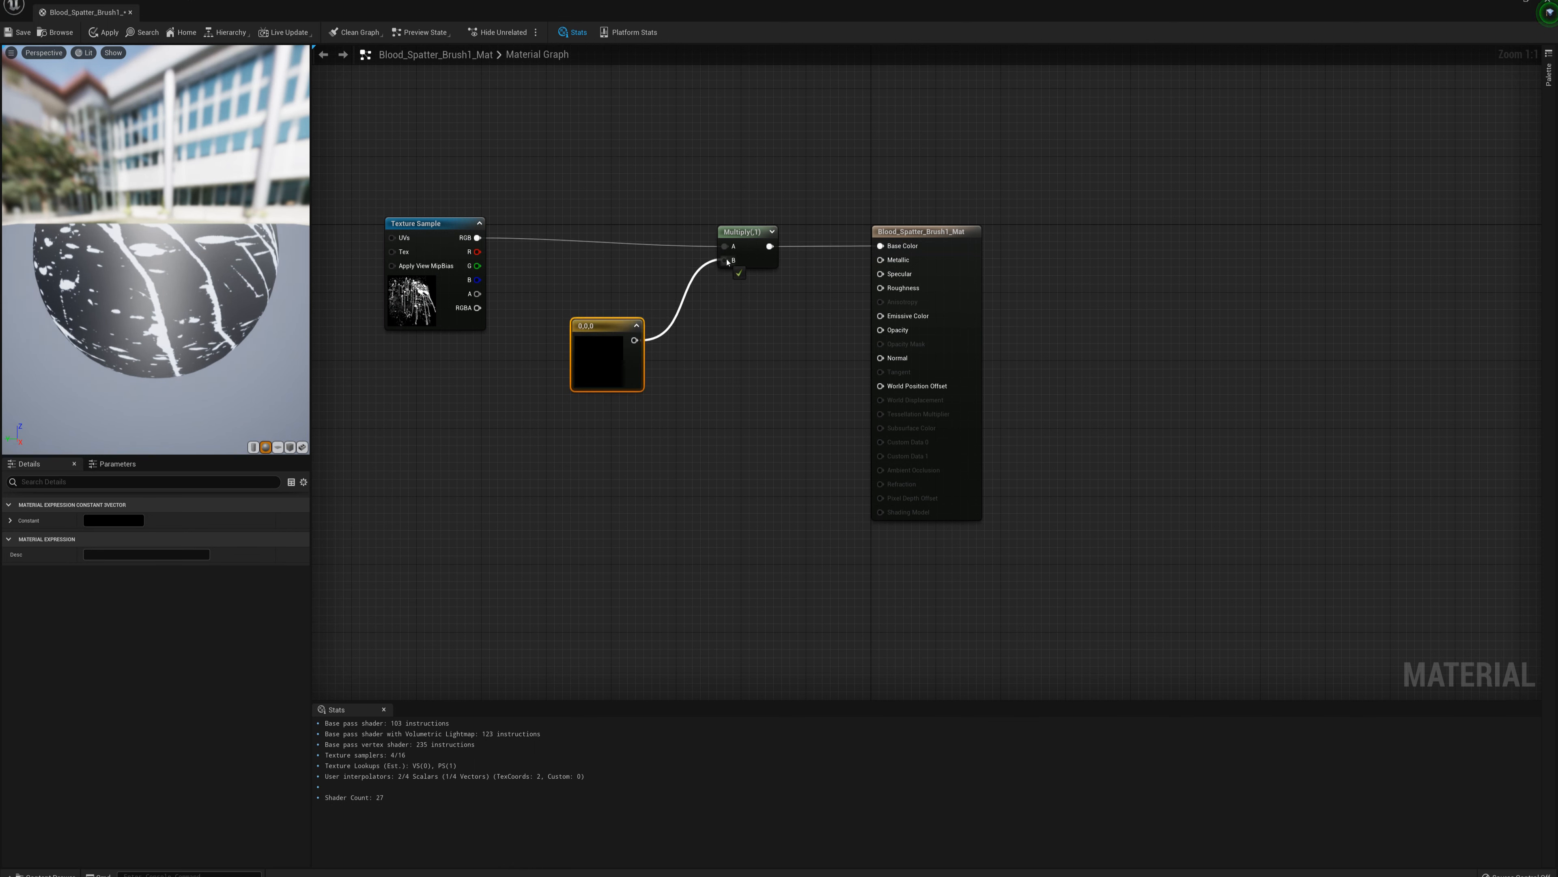
double_click(598, 360)
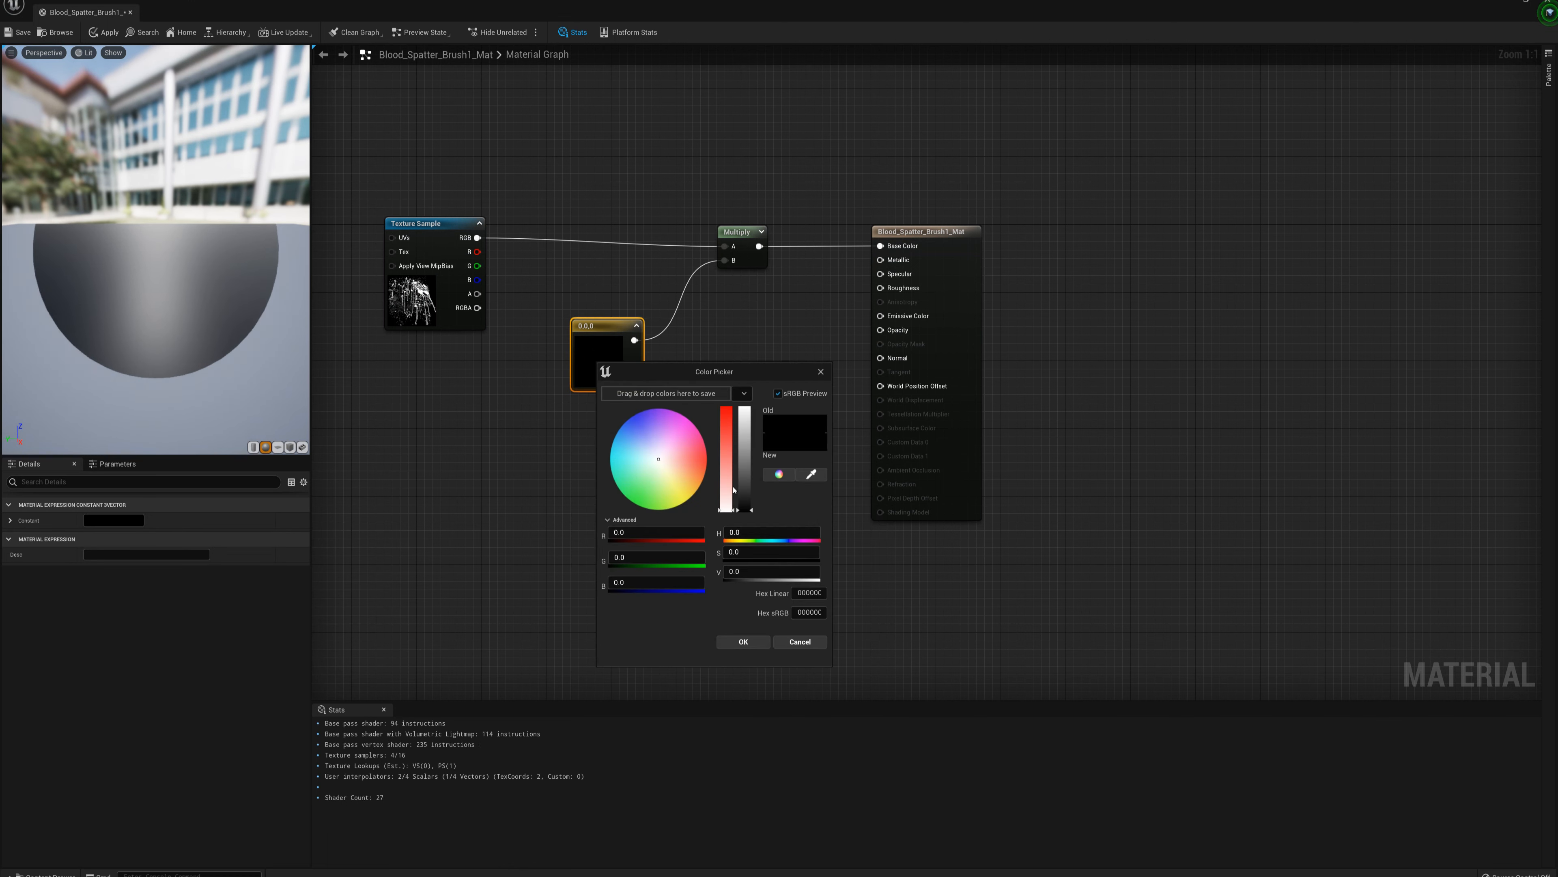
left_click(706, 459)
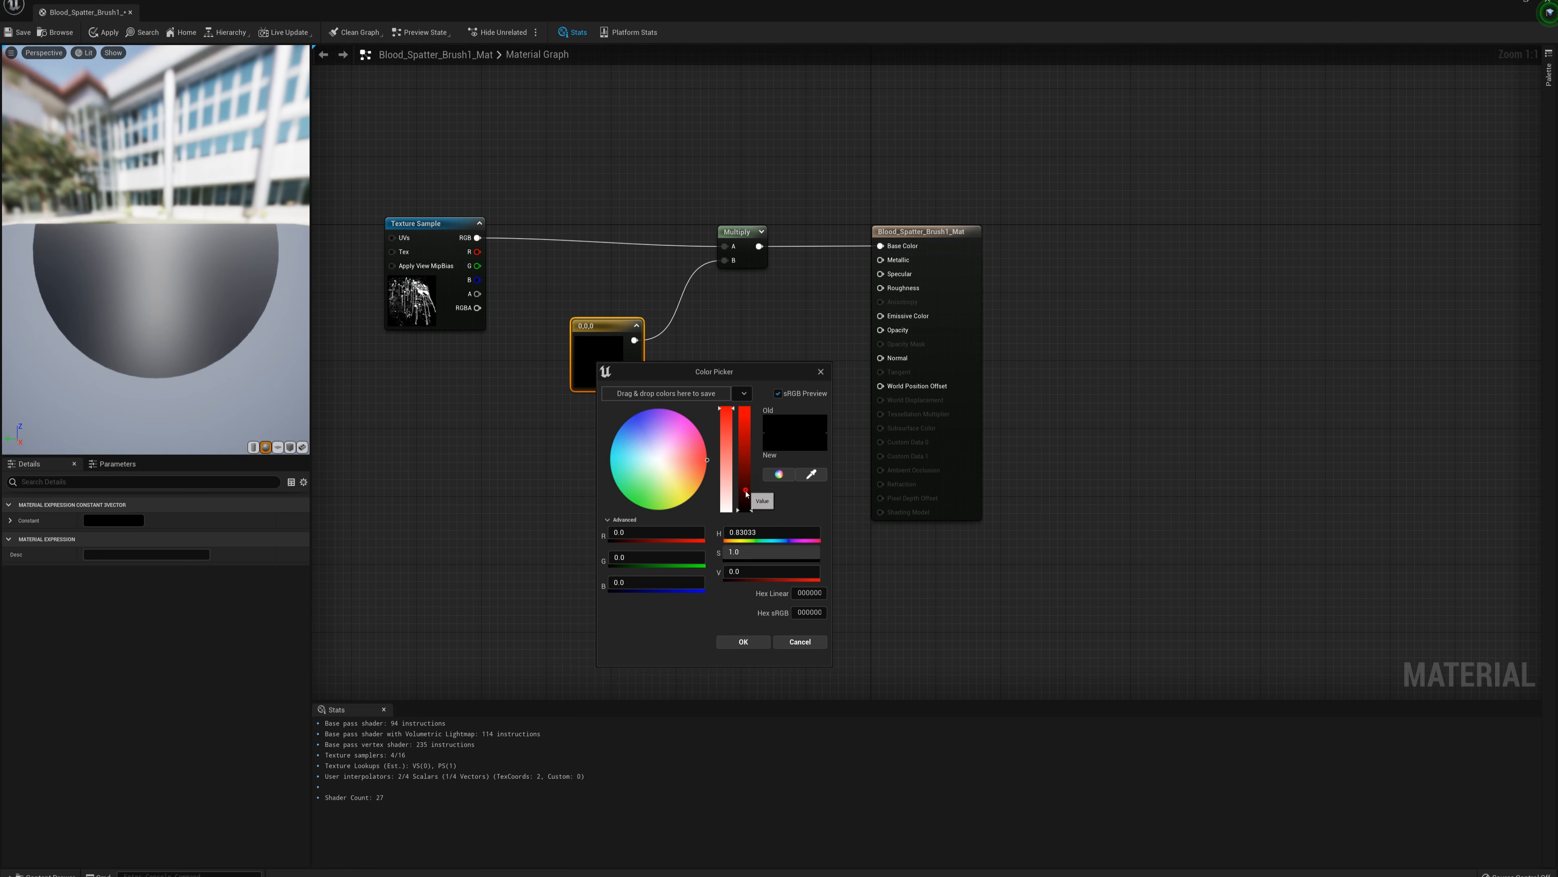
left_click_drag(746, 508, 748, 485)
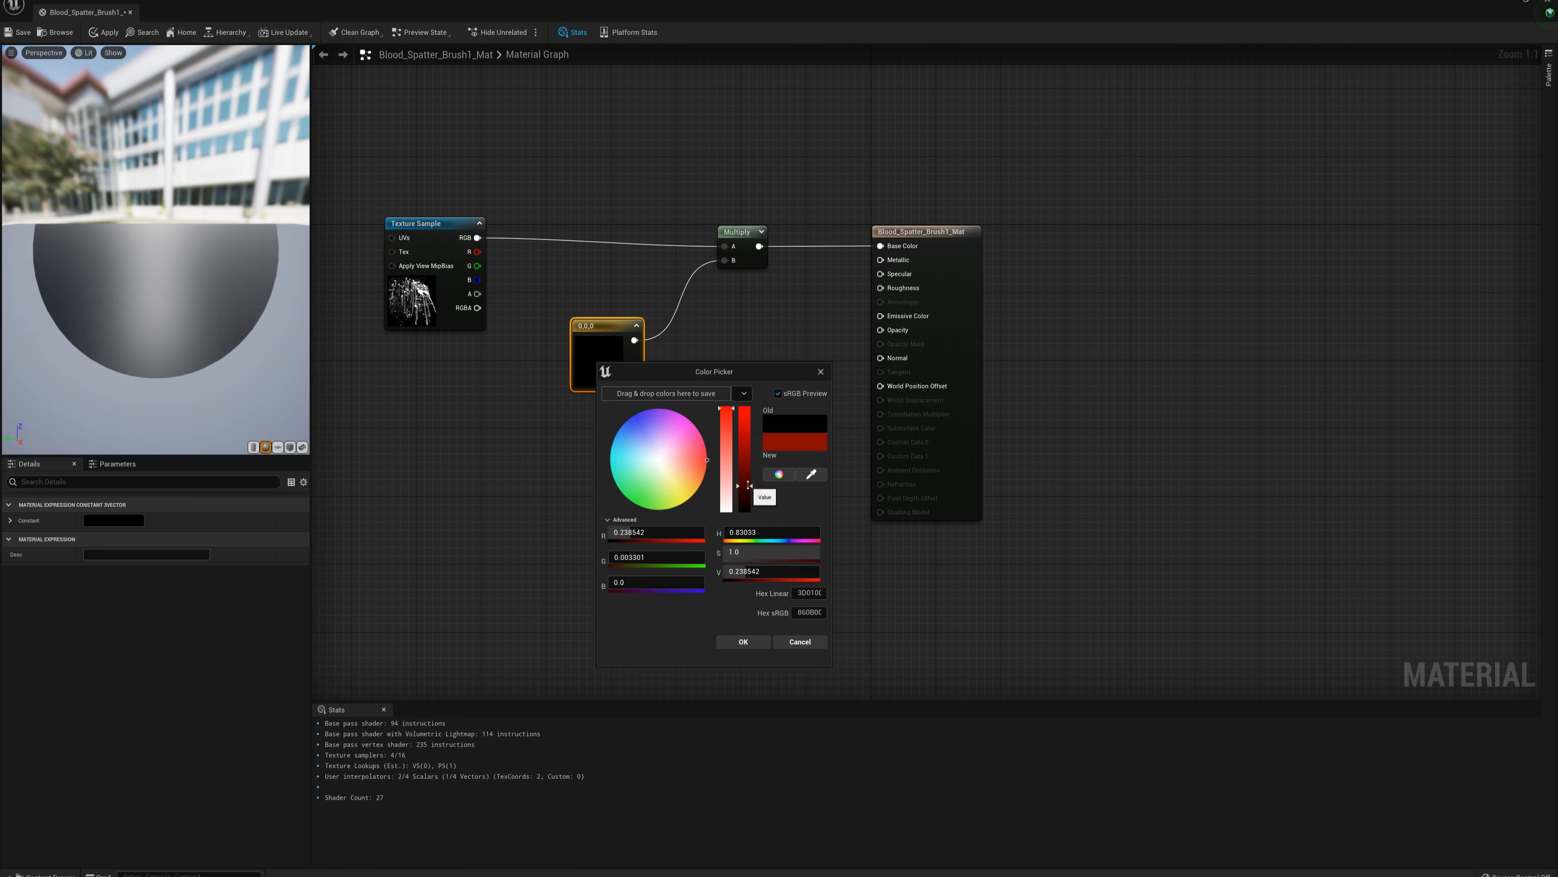
left_click(743, 642)
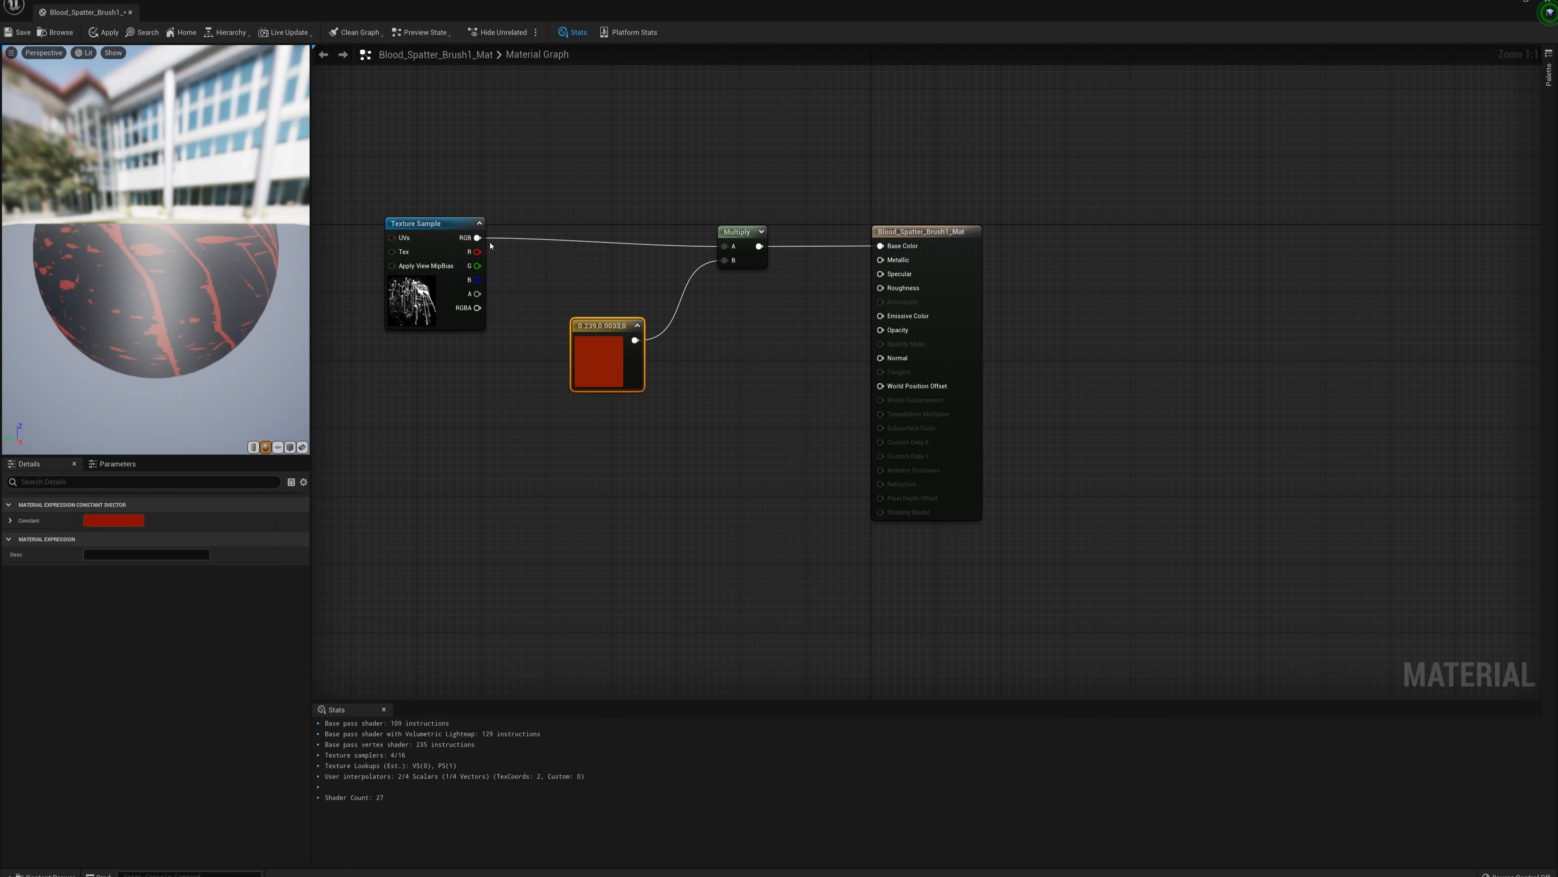
Connect the Texture Sample's RGB output to the material's Opacity as well, then save the blood spatter material and close its editor.
right_click_drag(567, 223, 615, 219)
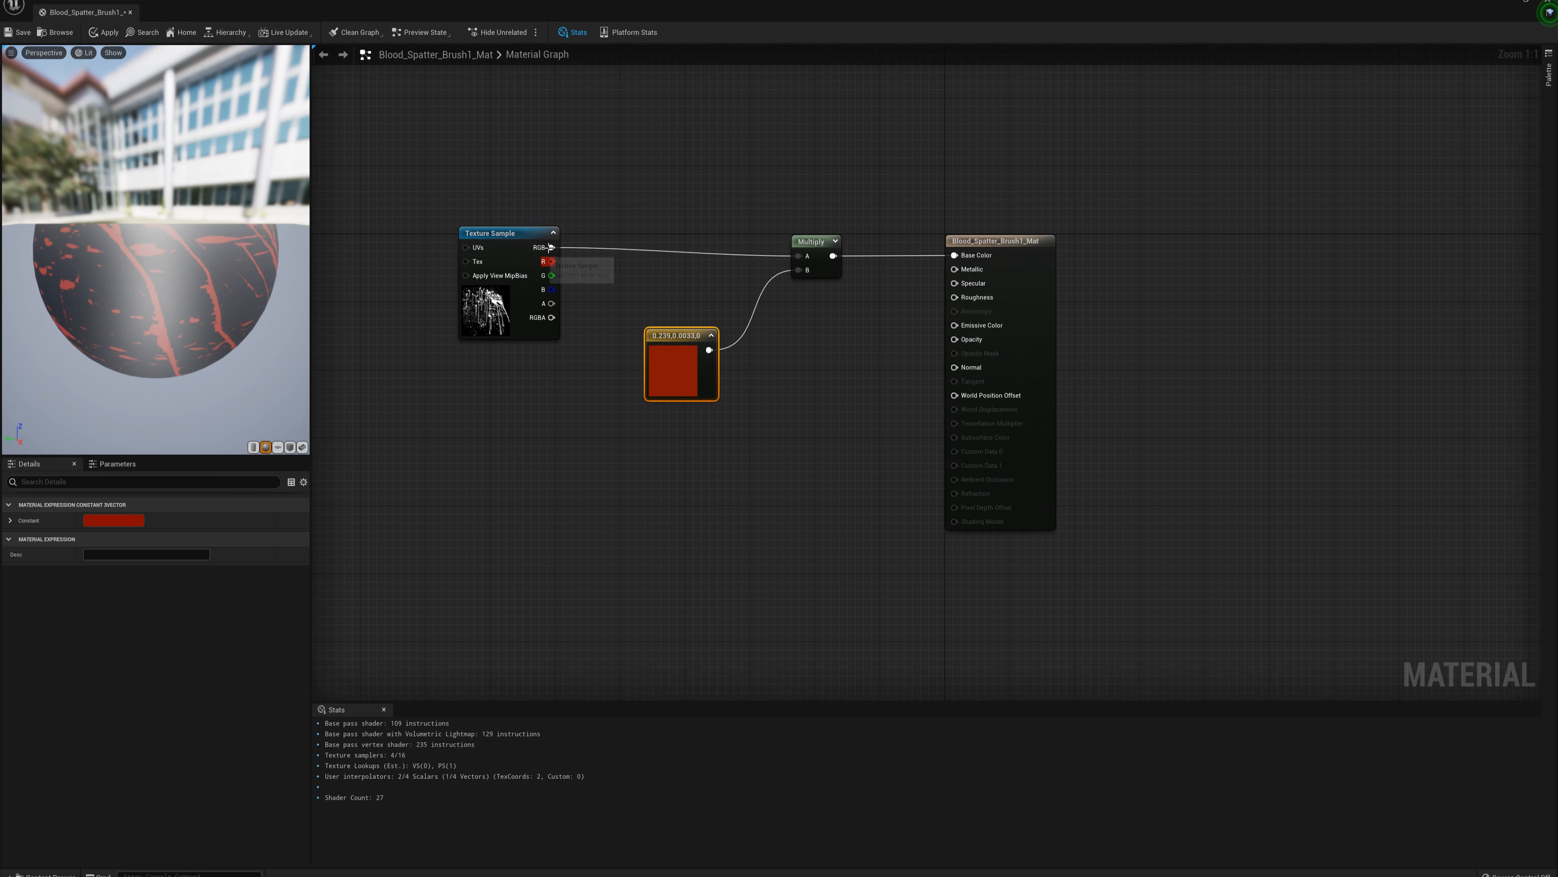
left_click_drag(551, 248, 970, 343)
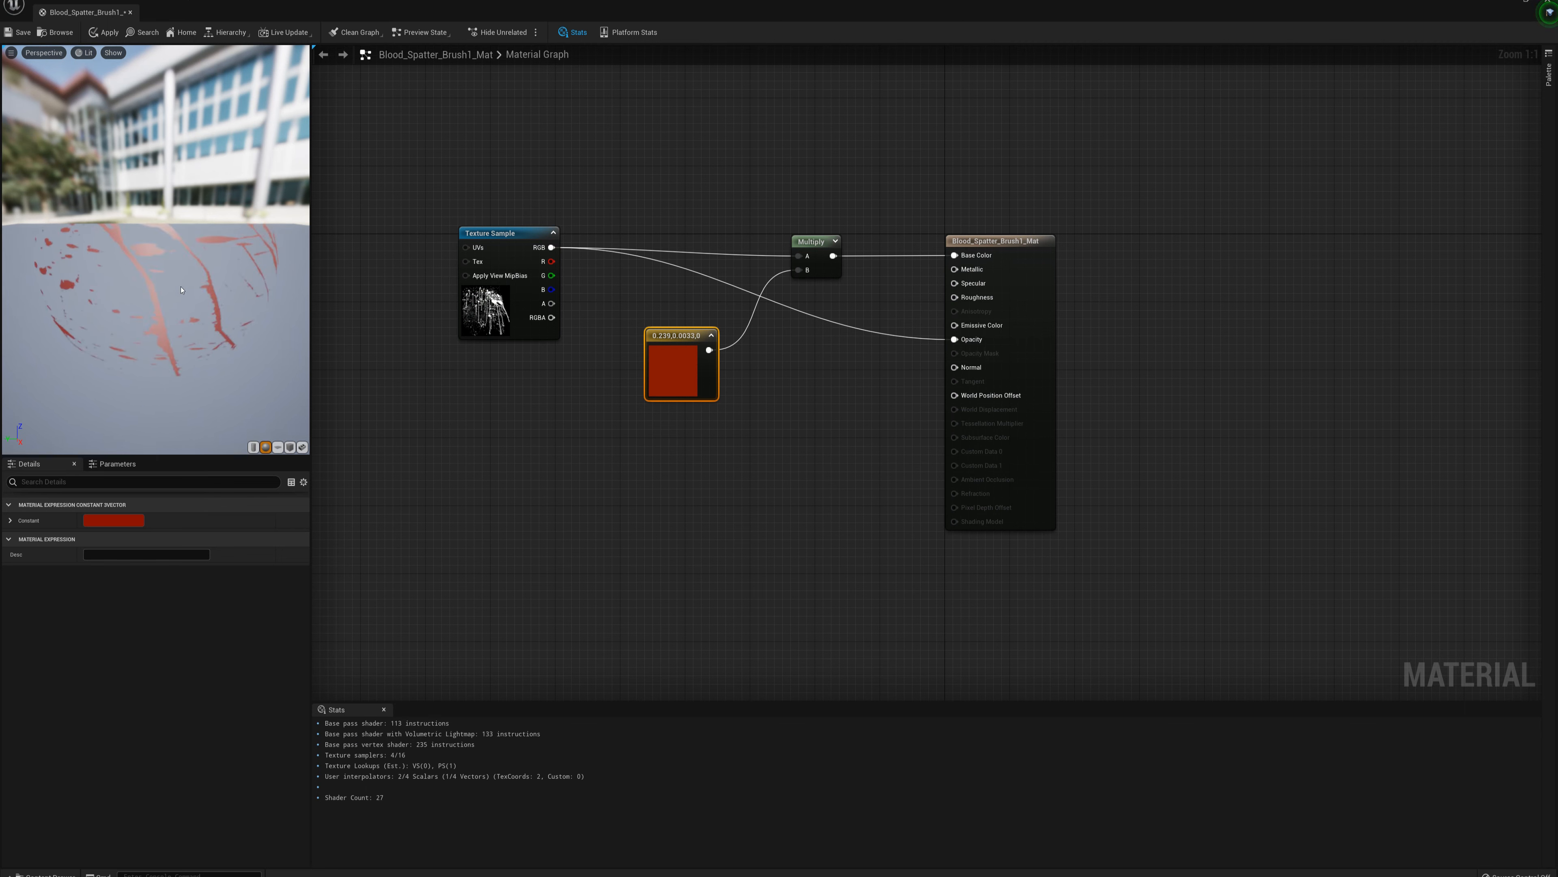
mouse_move(182, 290)
left_mouse_down()
mouse_move(182, 344)
mouse_move(165, 291)
left_mouse_up()
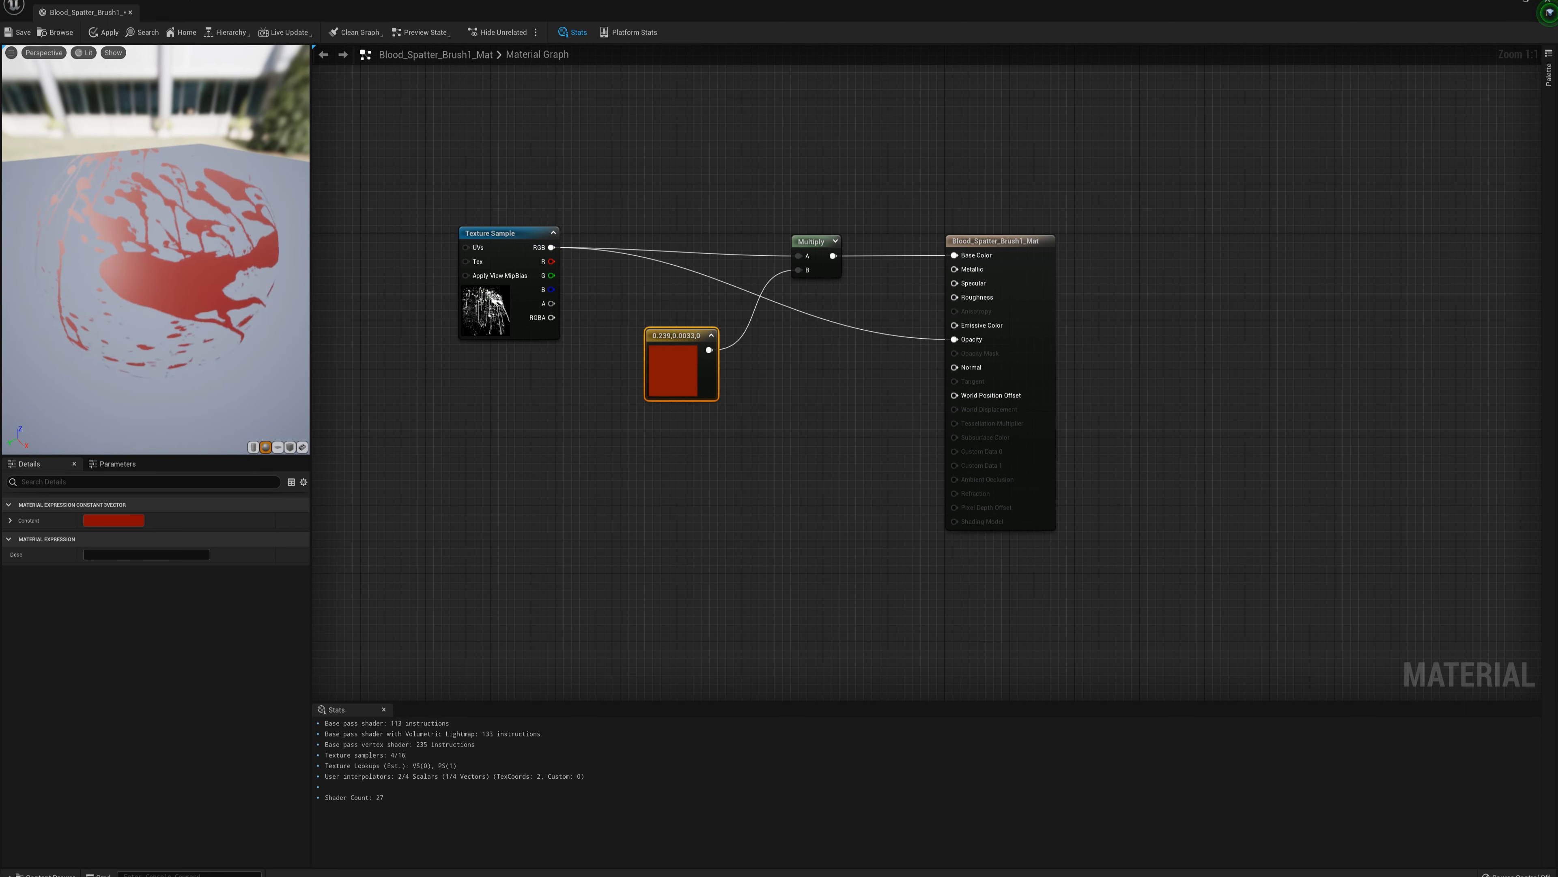
left_click(22, 33)
left_click(130, 12)
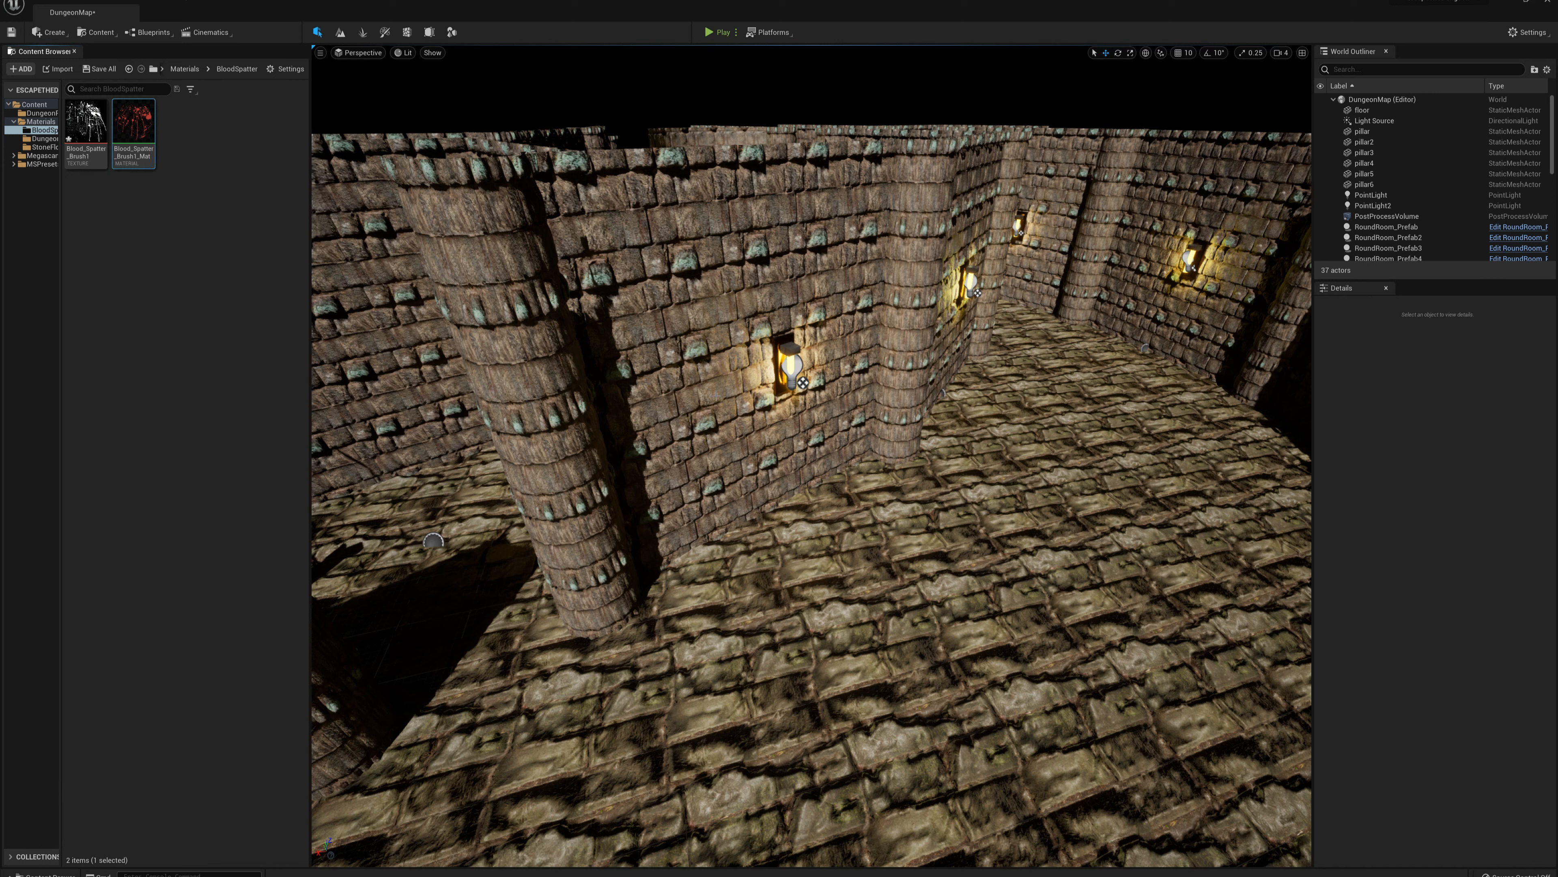
Place the Blood_Spatter_Brush1_Mat decal on the dungeon wall beside the wall lamp and set its X rotation to 90°.
left_click_drag(136, 126, 727, 398)
left_click(1401, 466)
type("90")
key("Return")
right_click_drag(810, 454, 917, 418)
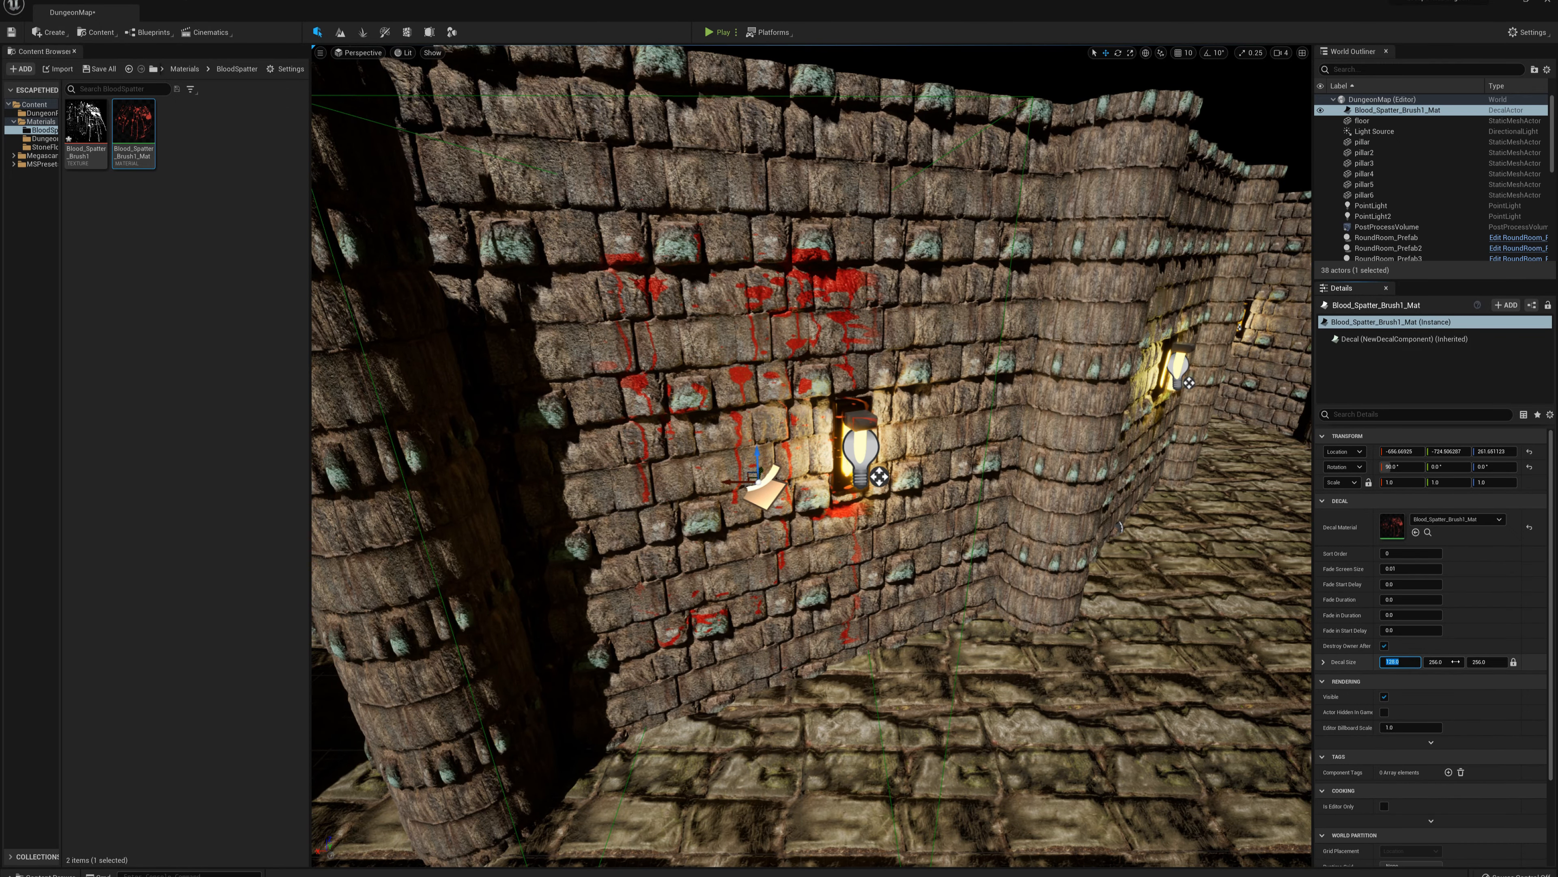
Set the blood spatter decal's size to 64 × 128 × 128.
left_click(1443, 661)
type("128")
key("Tab")
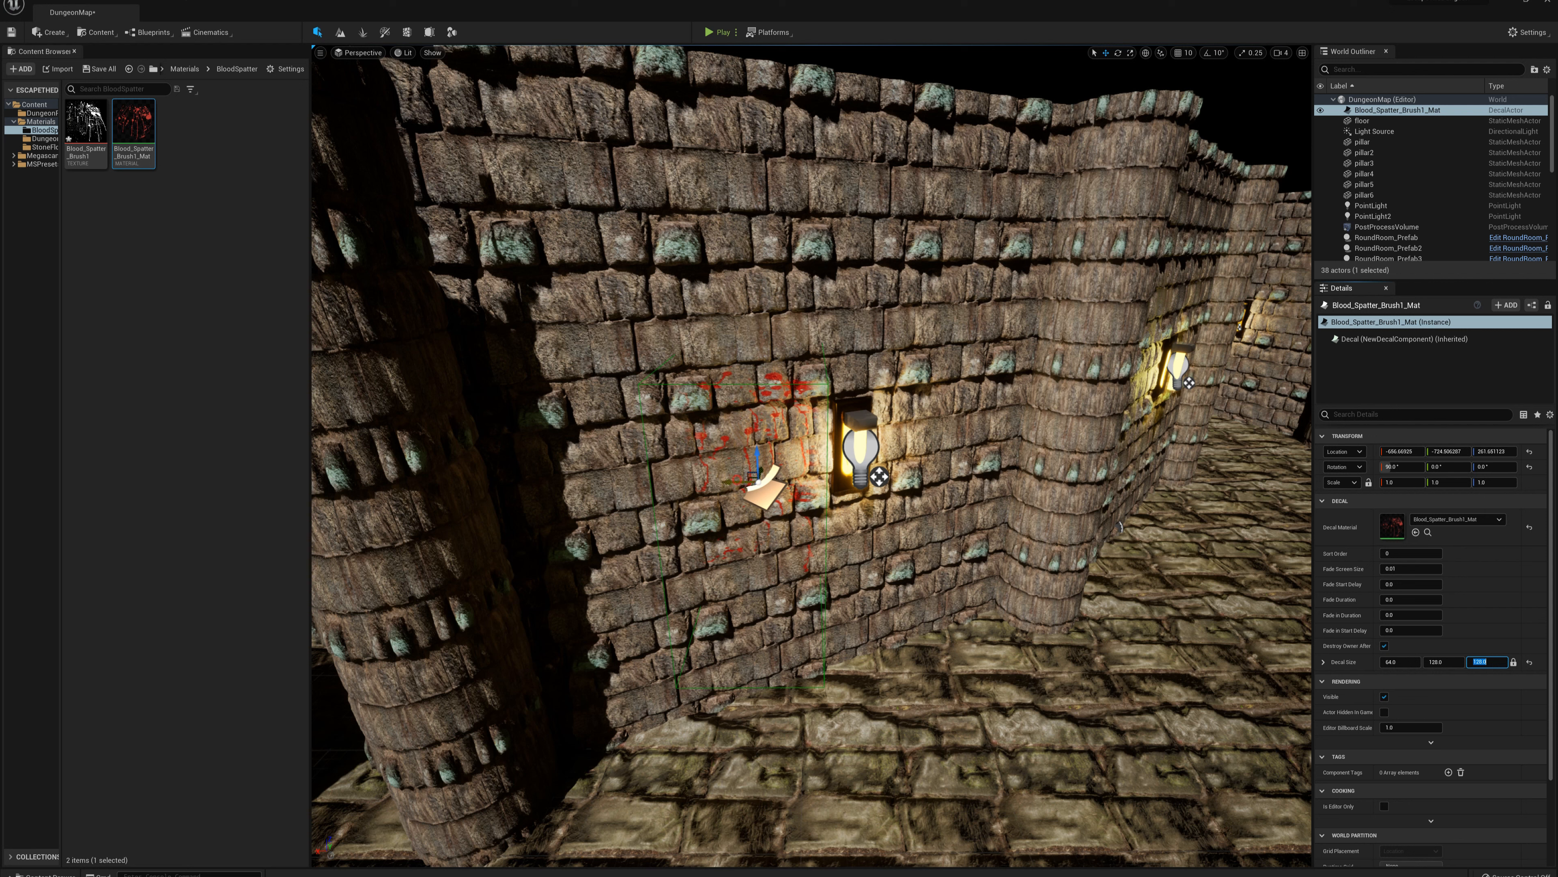
Rotate the blood spatter decal to line up with the wall and move it lower, between the pillar and the lamp.
left_click_drag(737, 480, 702, 489)
key("e")
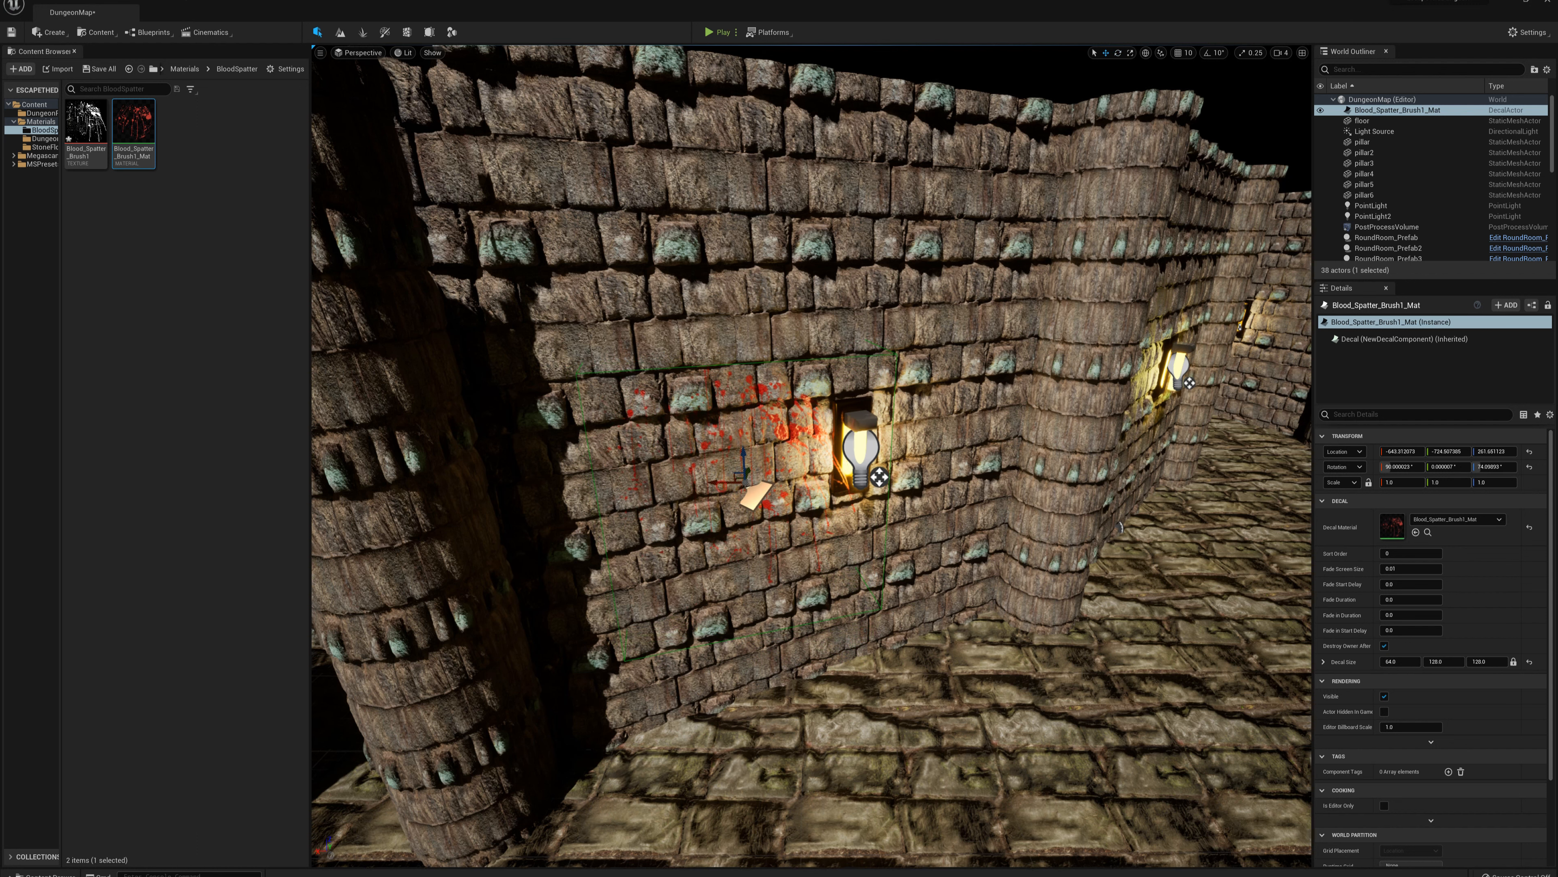
right_click_drag(839, 463, 791, 466)
left_click_drag(847, 469, 780, 465)
scroll(881, 491, "up", 8)
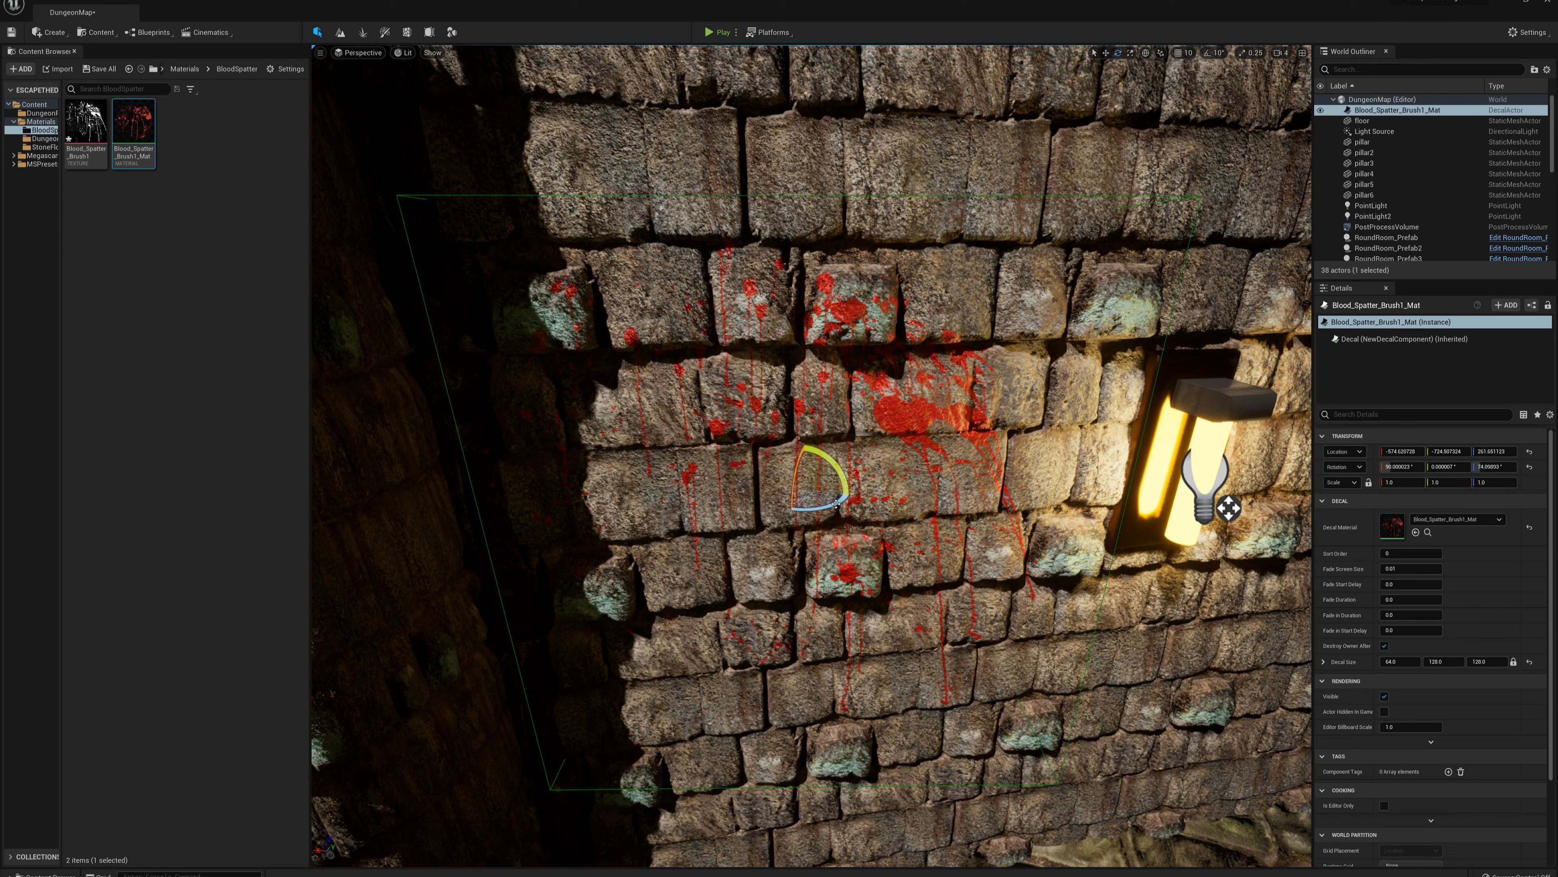
left_click_drag(837, 503, 761, 487)
scroll(761, 486, "down", 10)
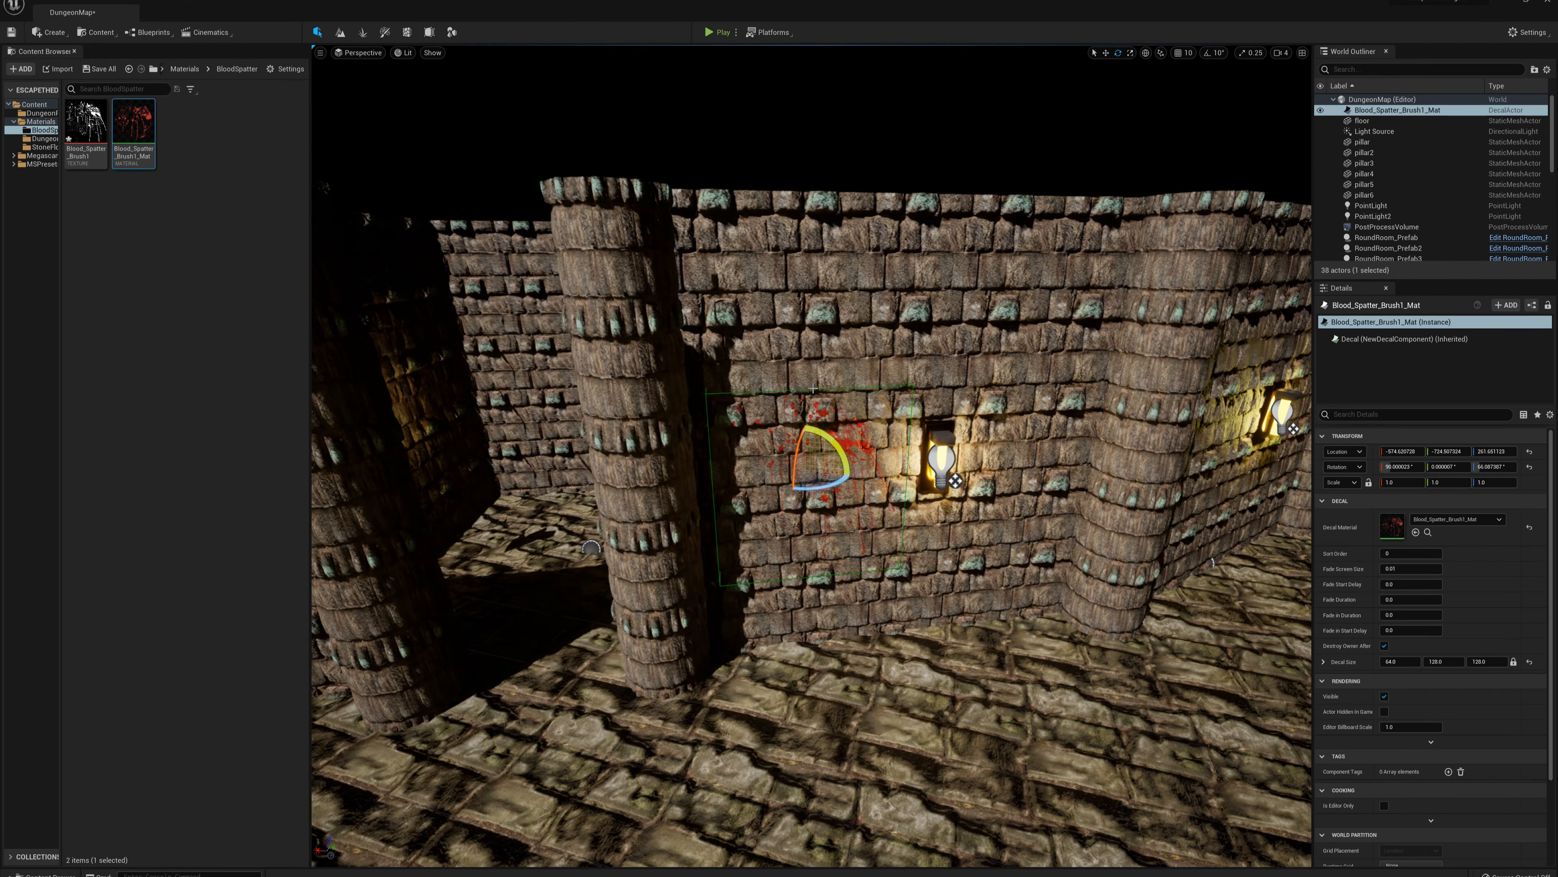
key("w")
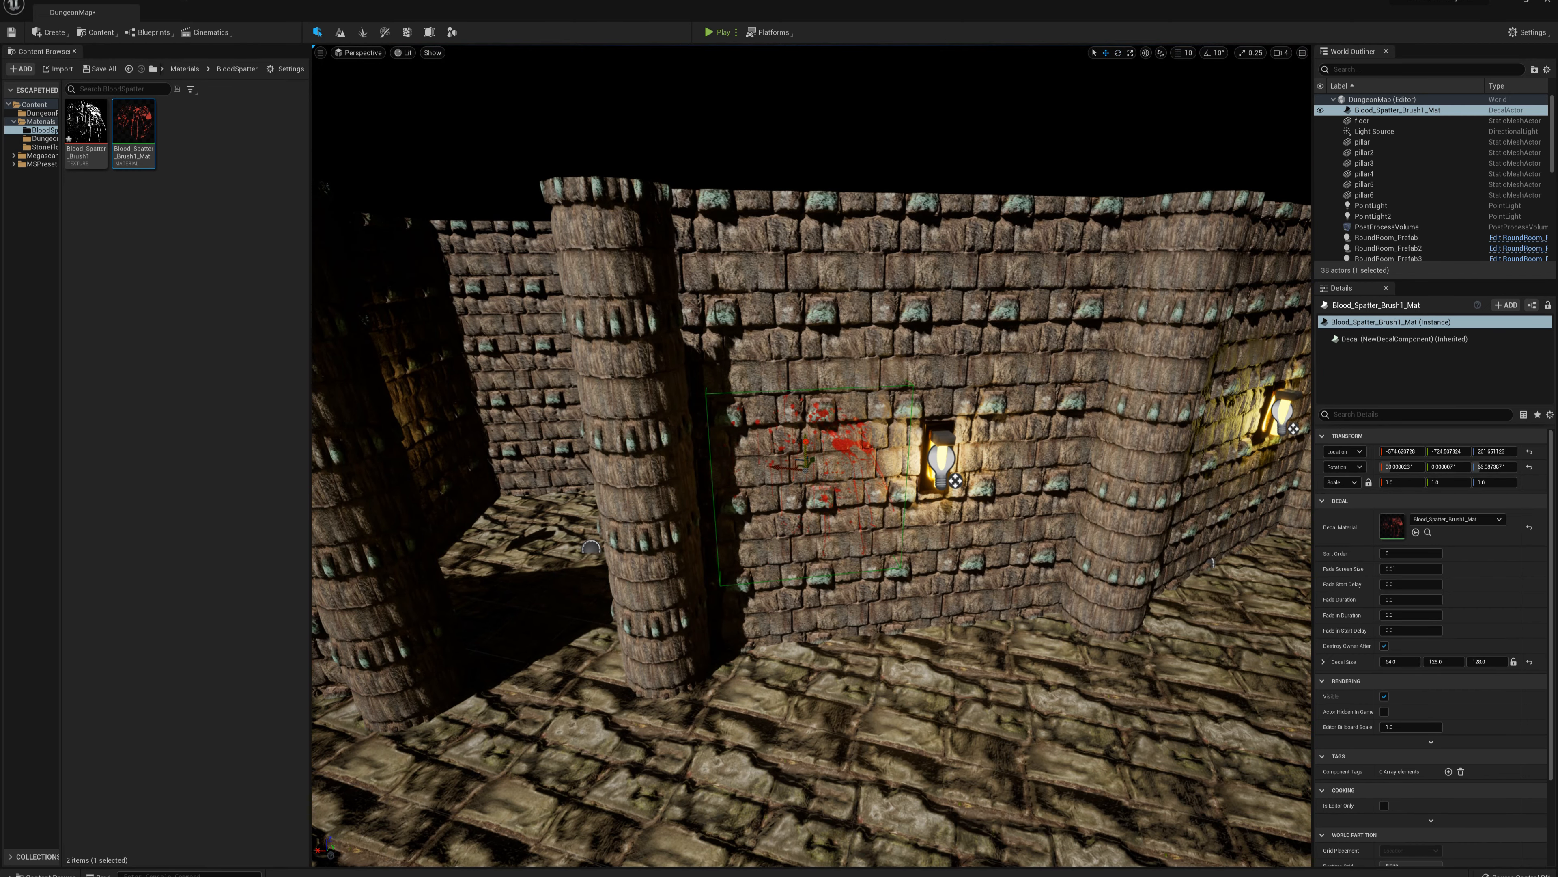
left_click_drag(806, 441, 797, 528)
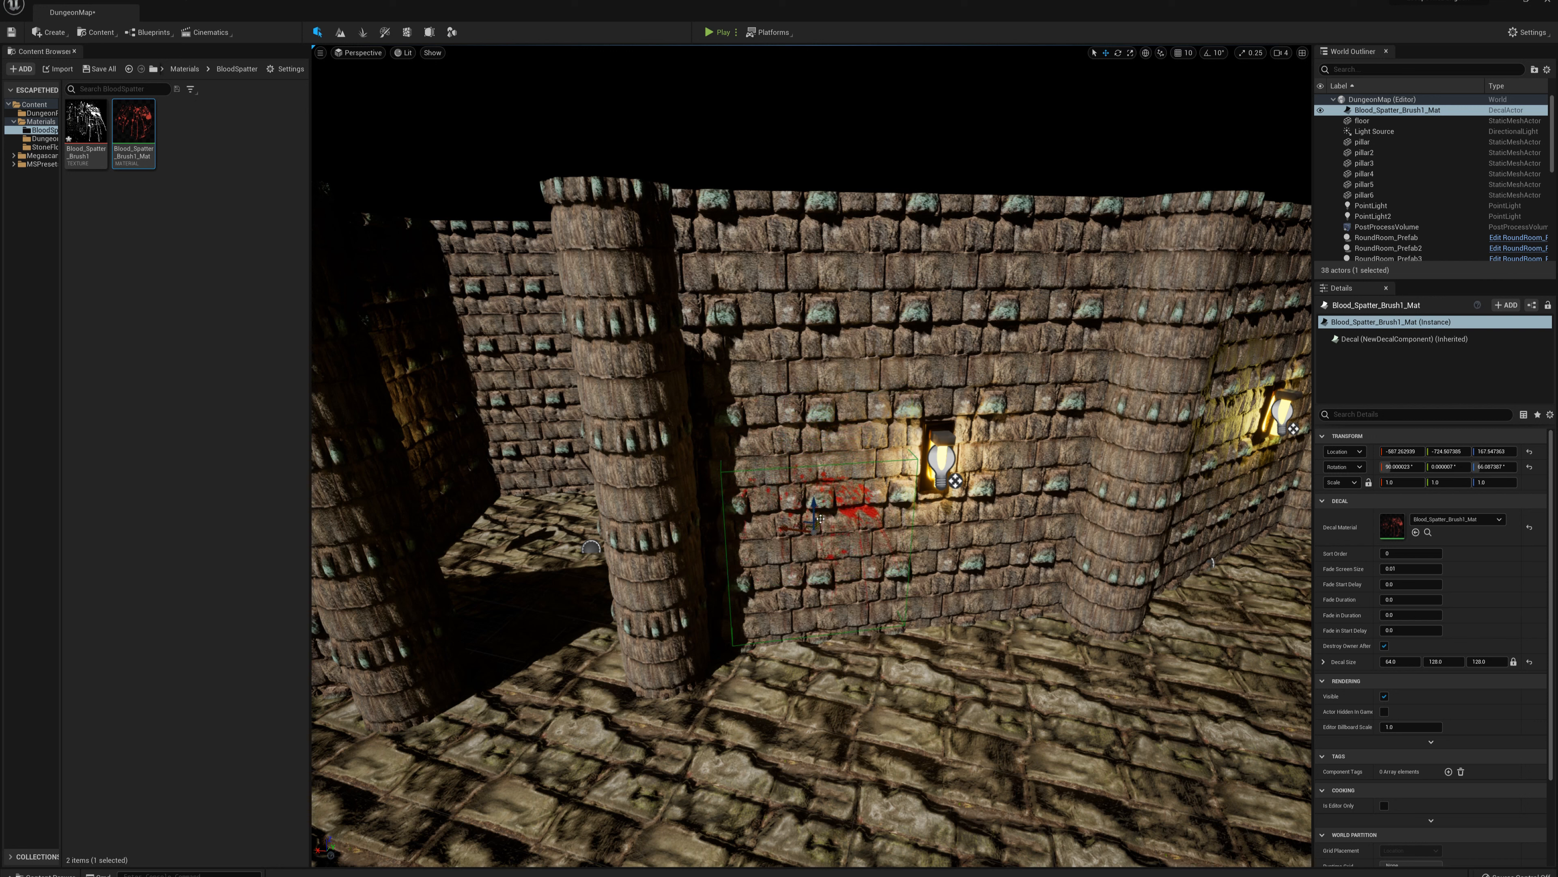
Place a second Blood_Spatter_Brush1_Mat decal on another lamp-lit wall and orient it to project onto the bricks.
right_click_drag(826, 515, 920, 515)
key("e")
left_click_drag(133, 121, 752, 588)
key("w")
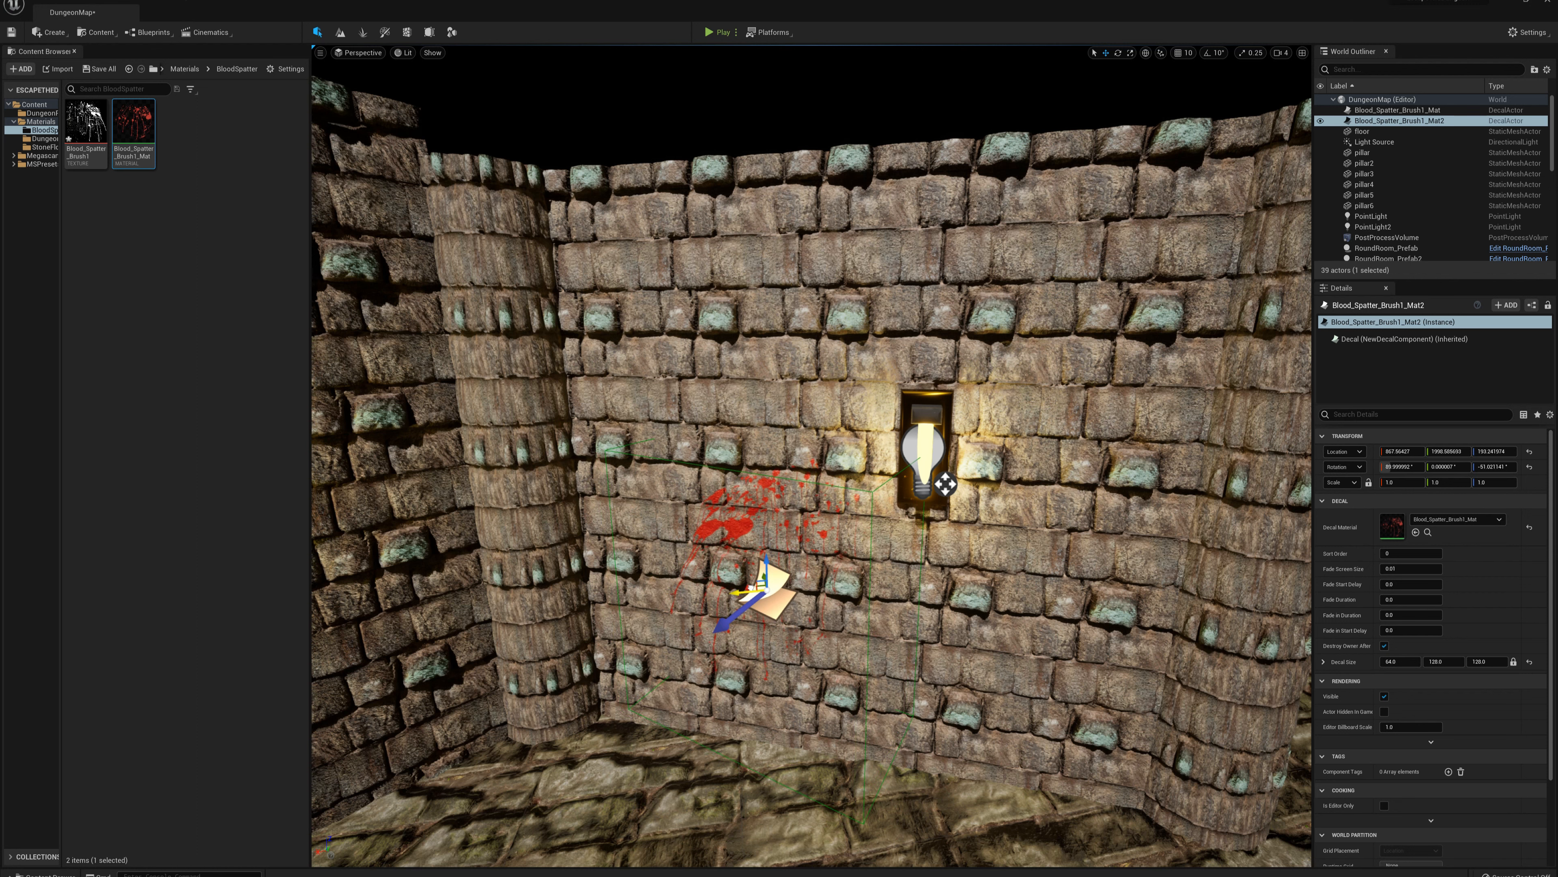
Play the level and fly through the dungeon rooms and above the whole map to examine the lighting, props and layout.
left_click(719, 32)
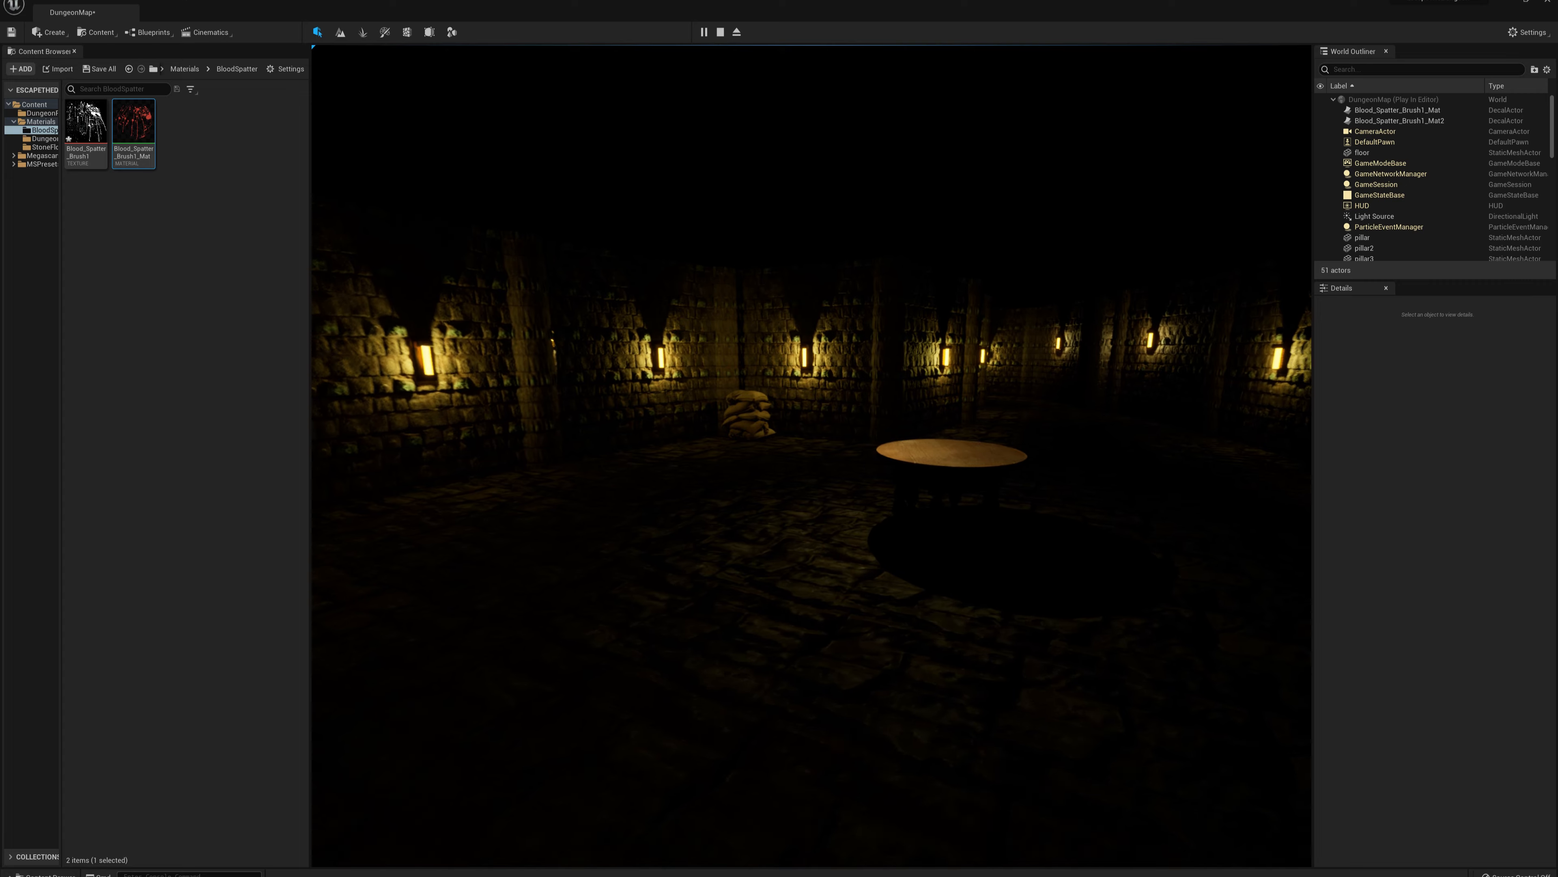
key("w")
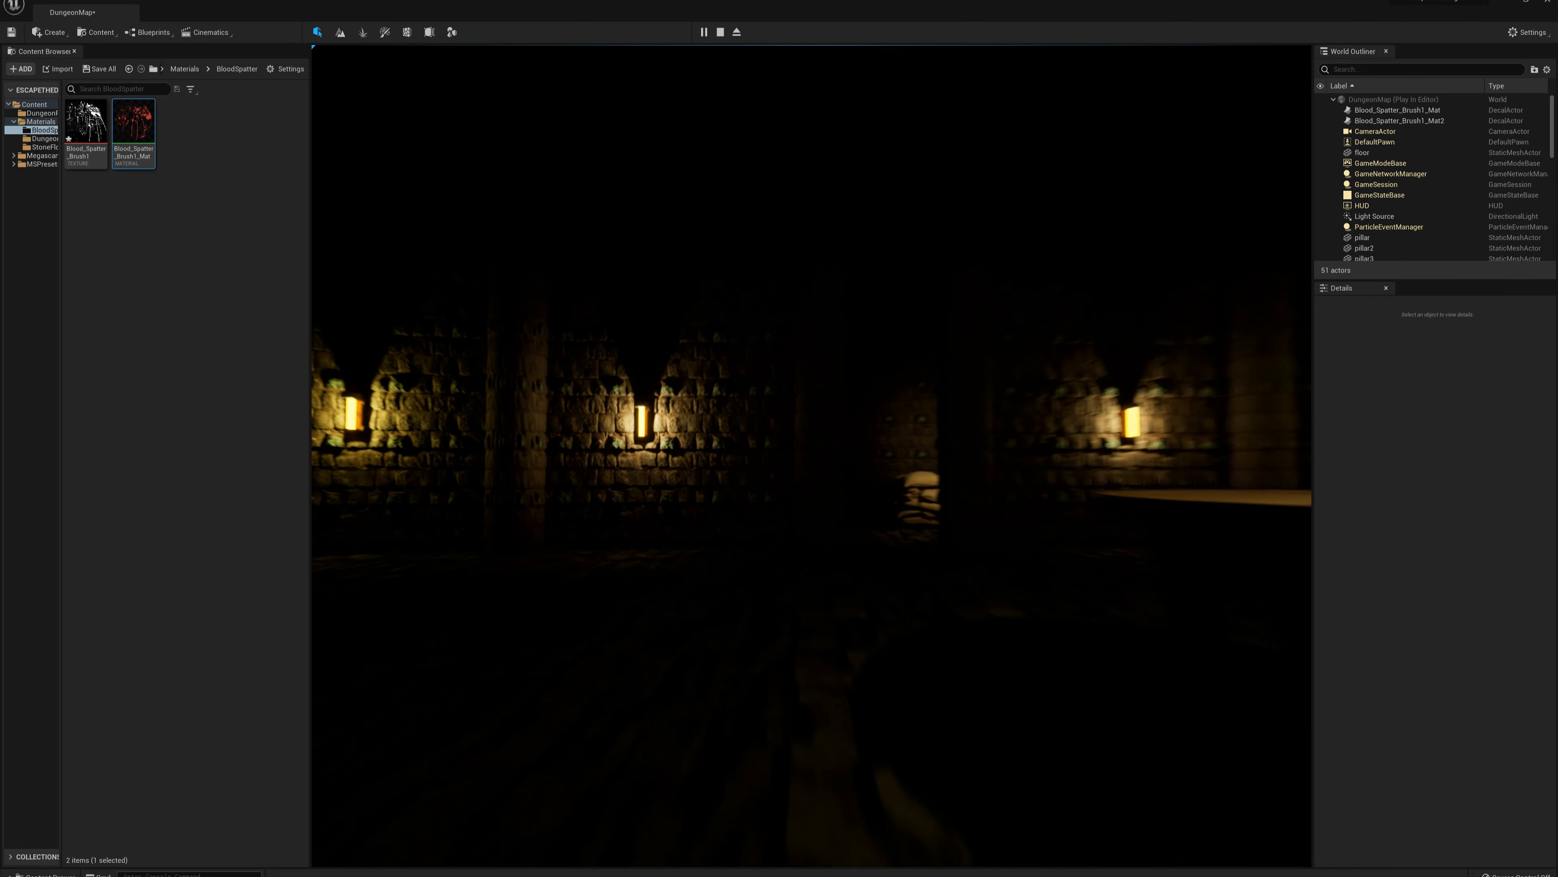
key("w")
key("w")
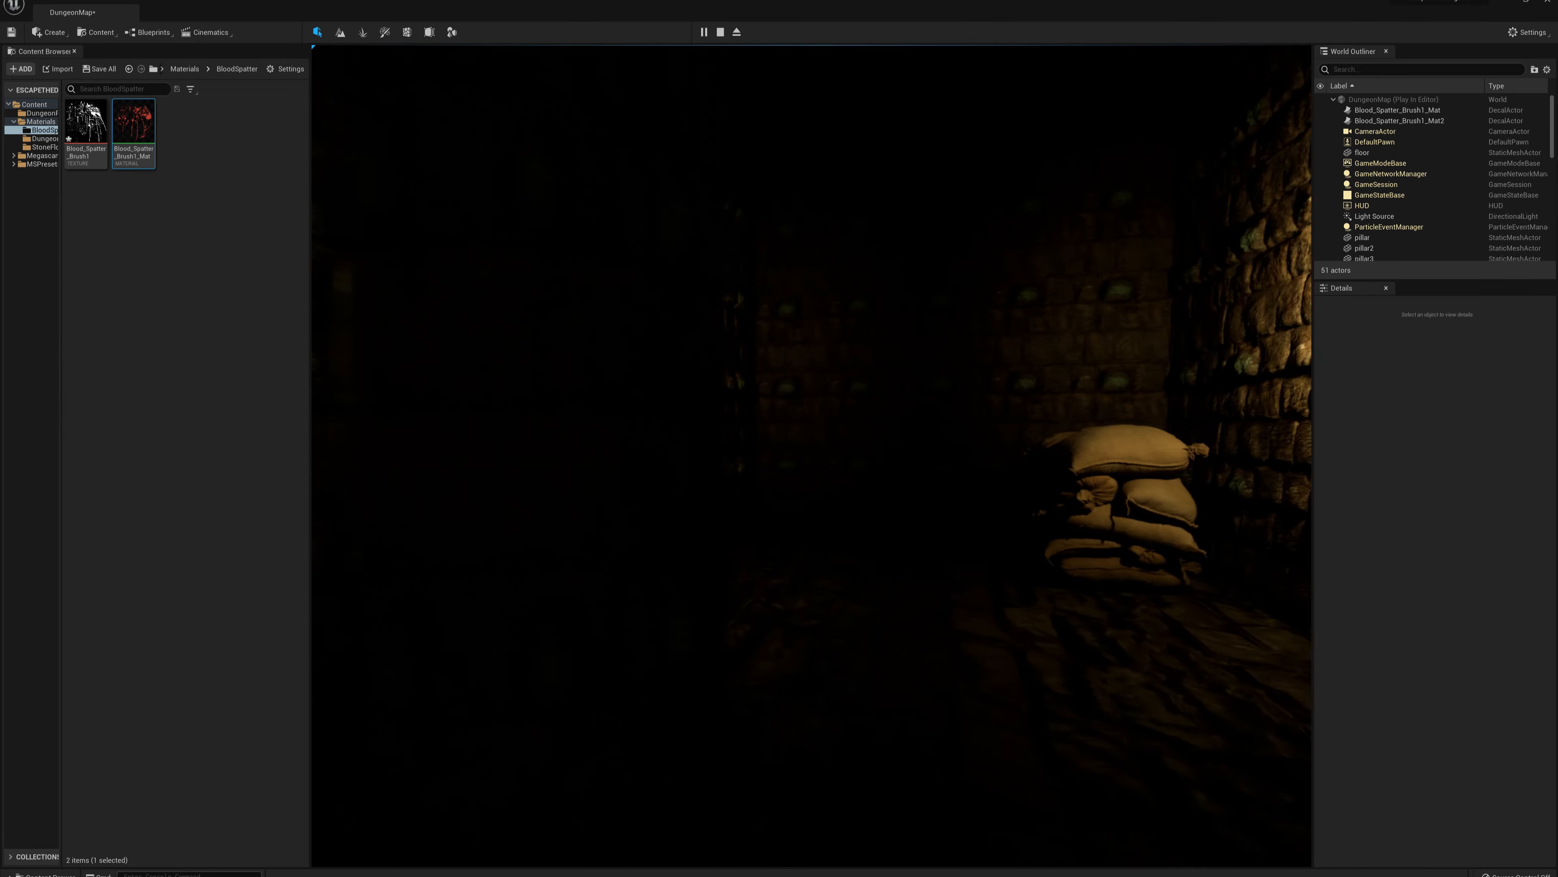
key("w")
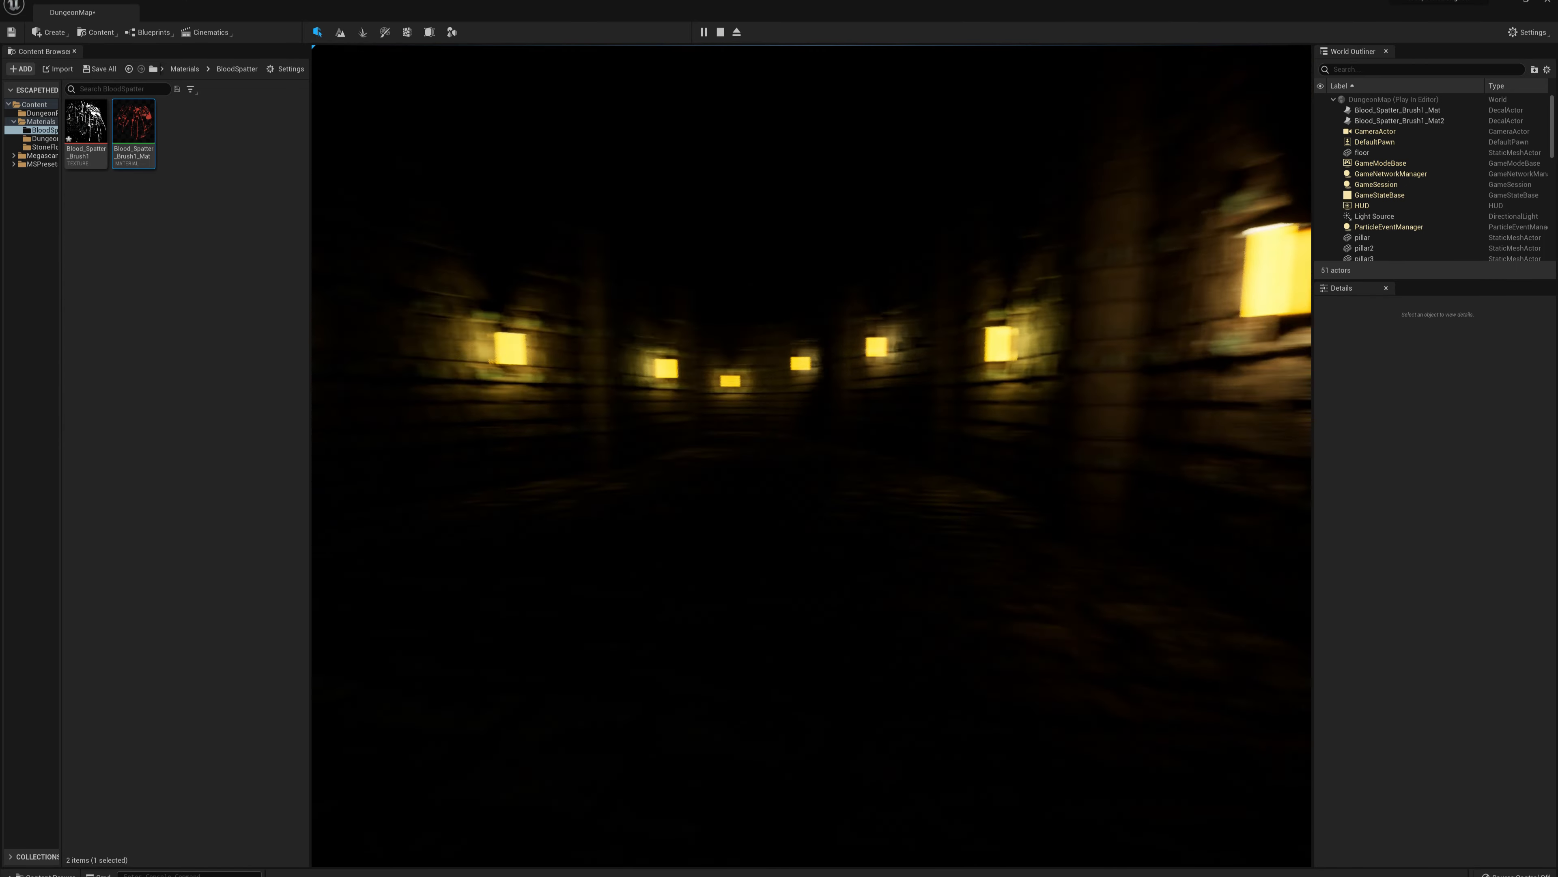
key("w")
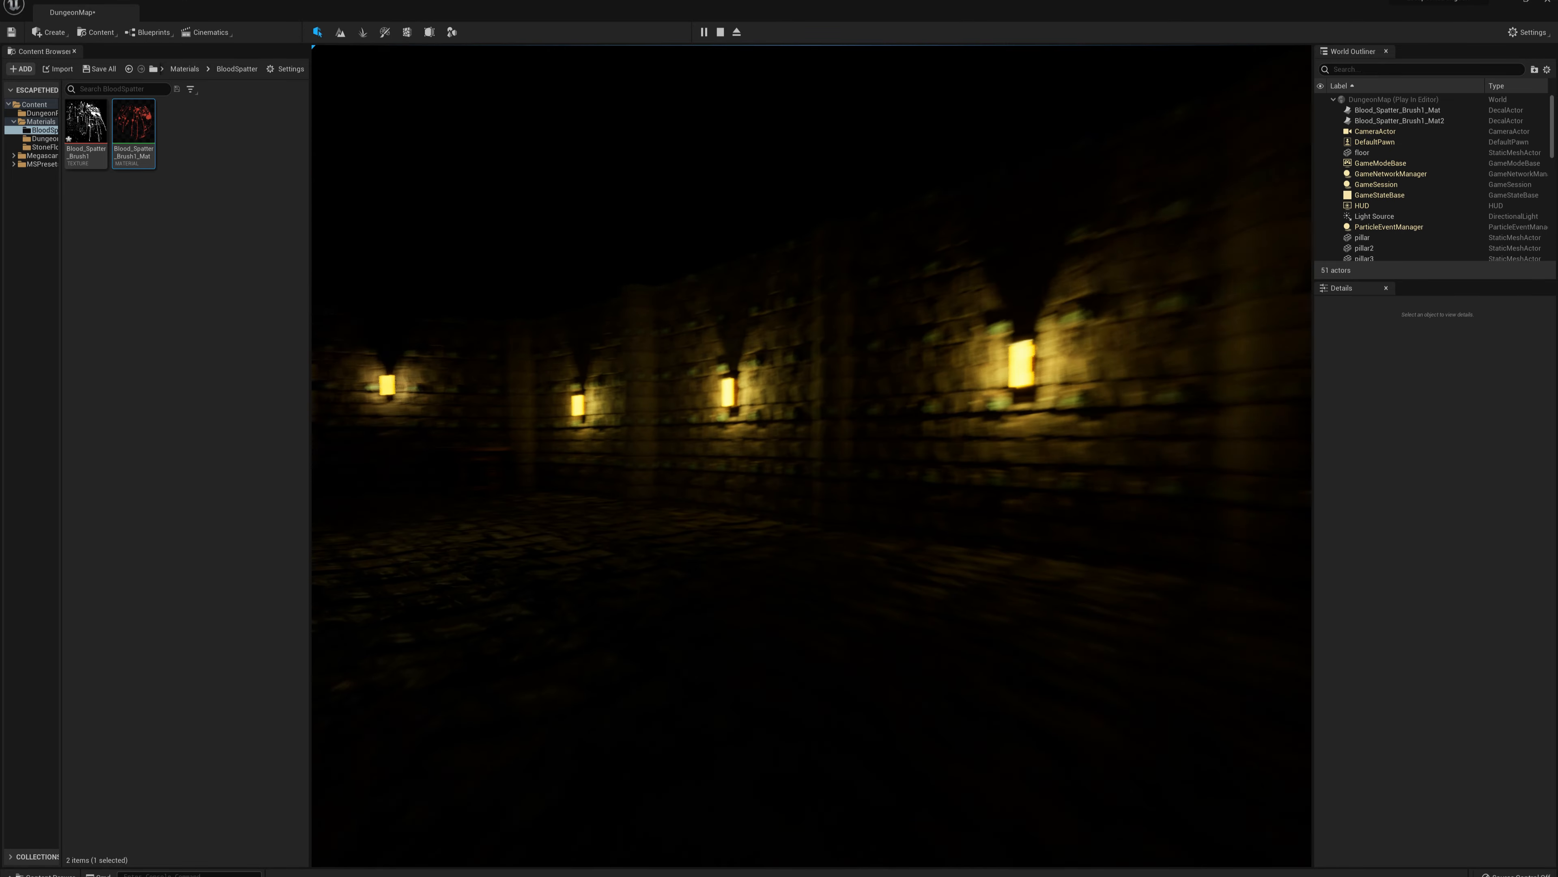
key("w")
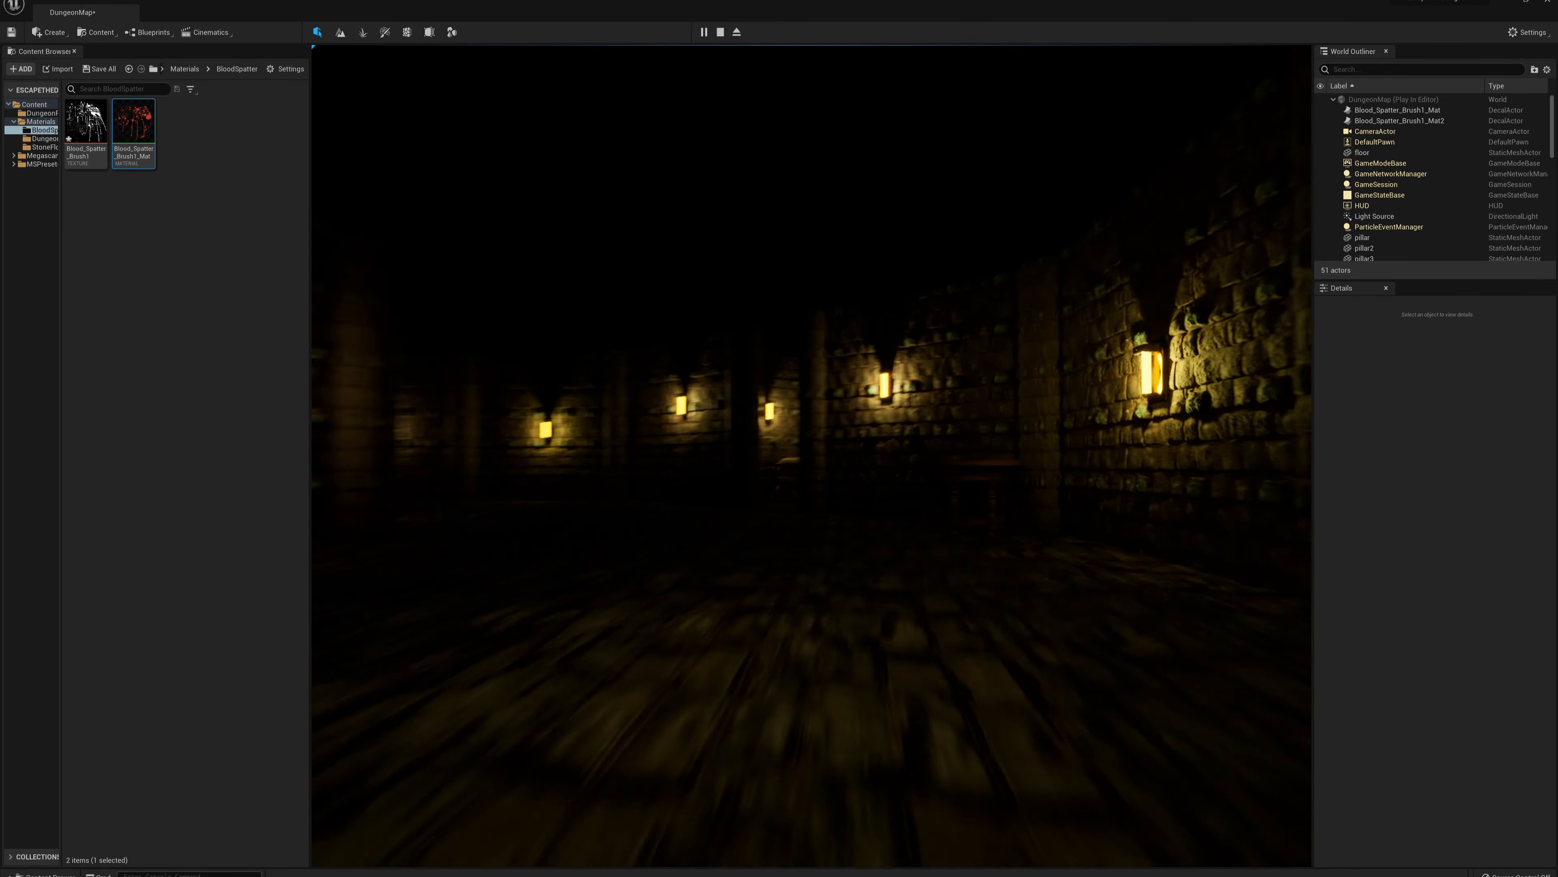
key("w")
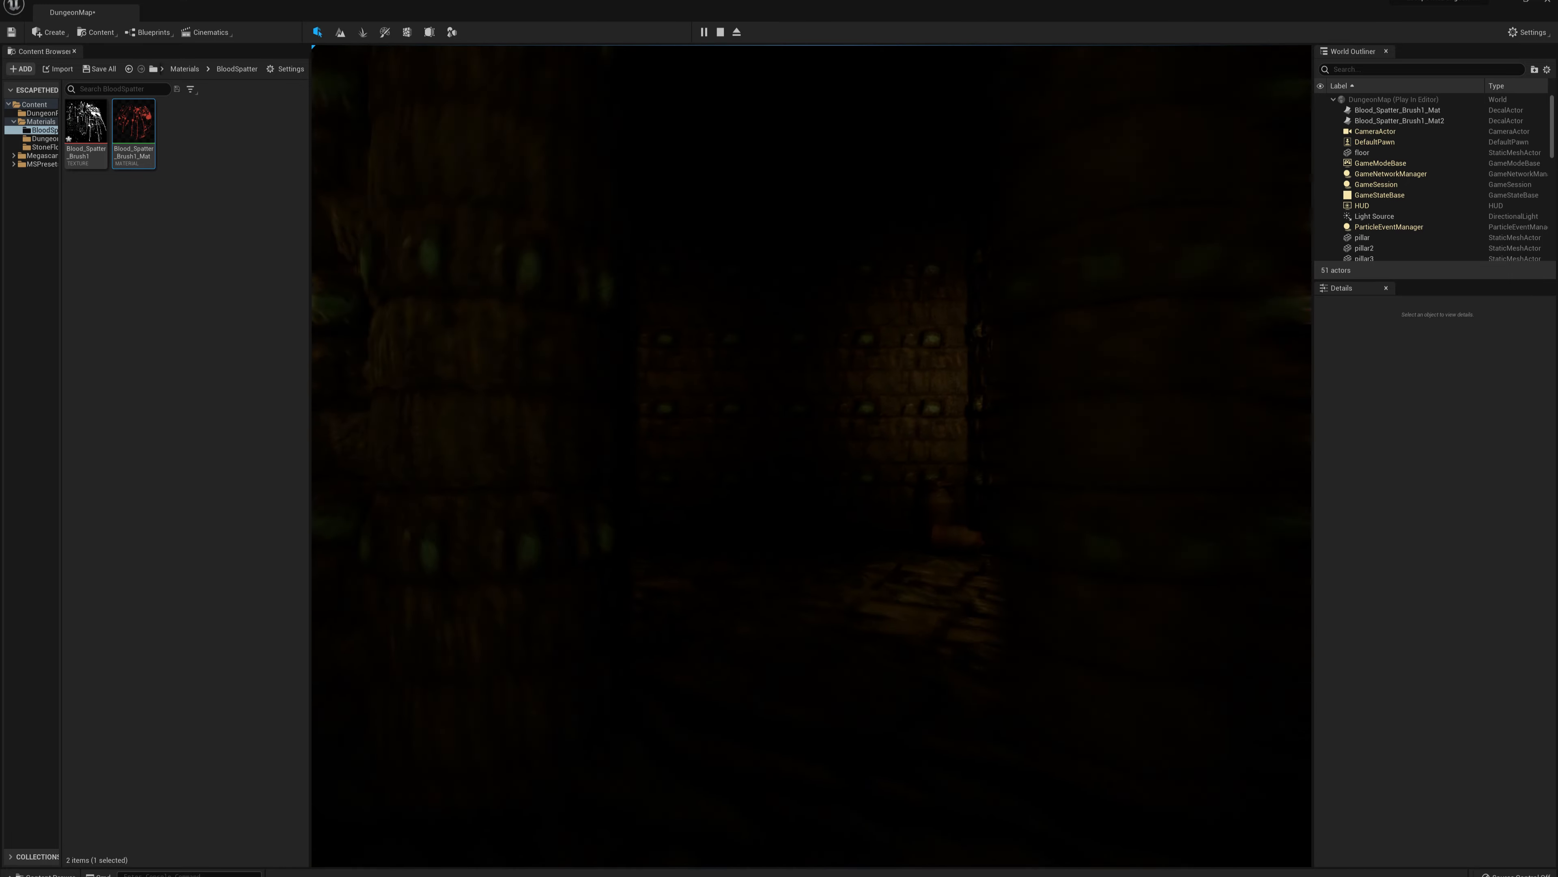
key("w")
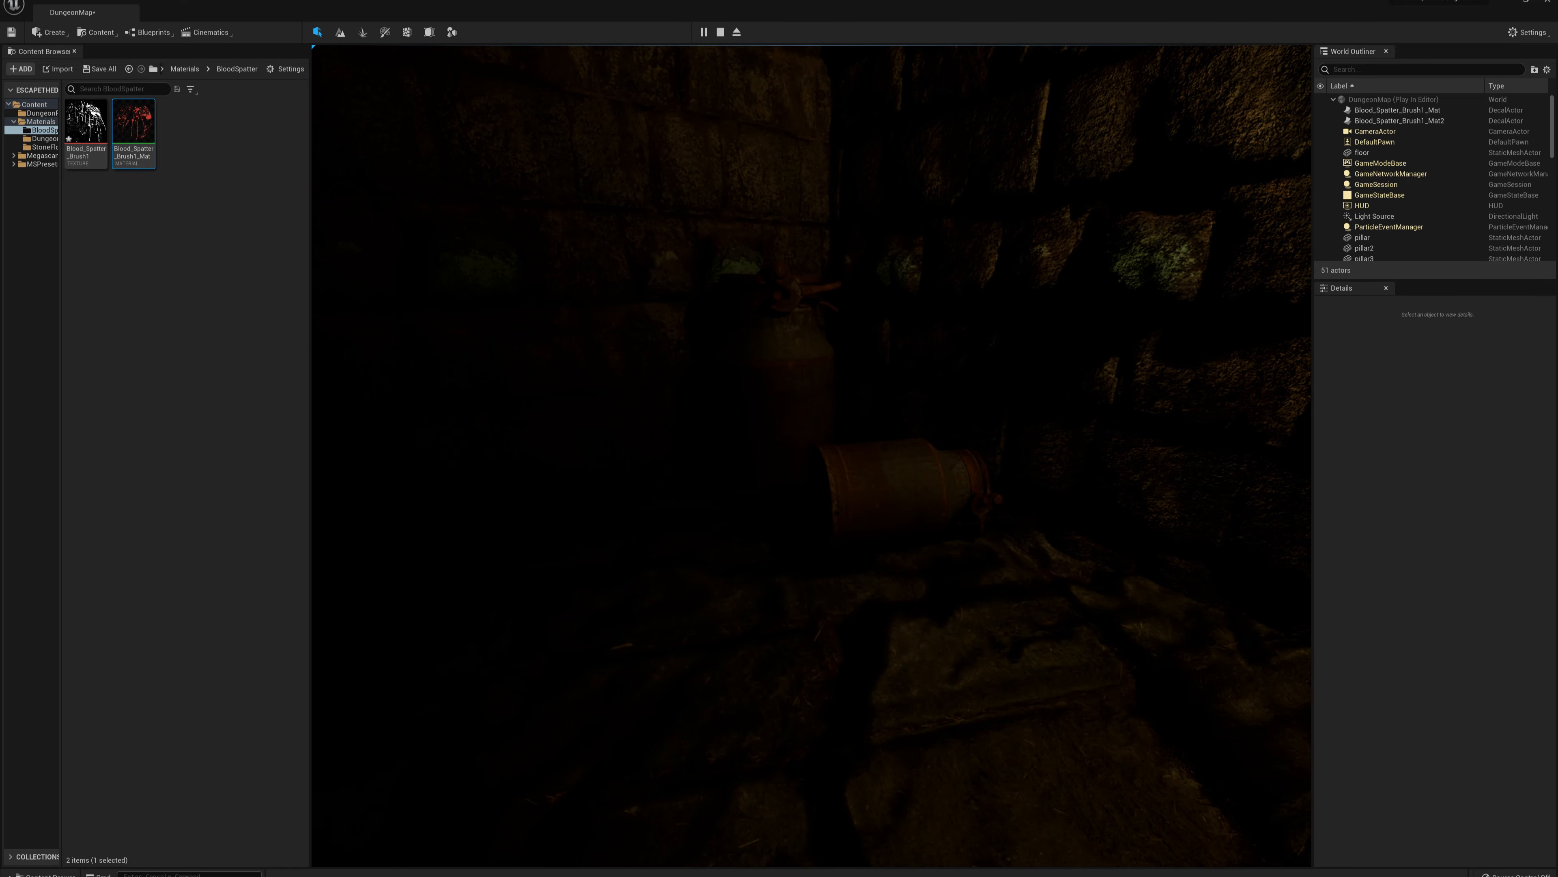
key("s")
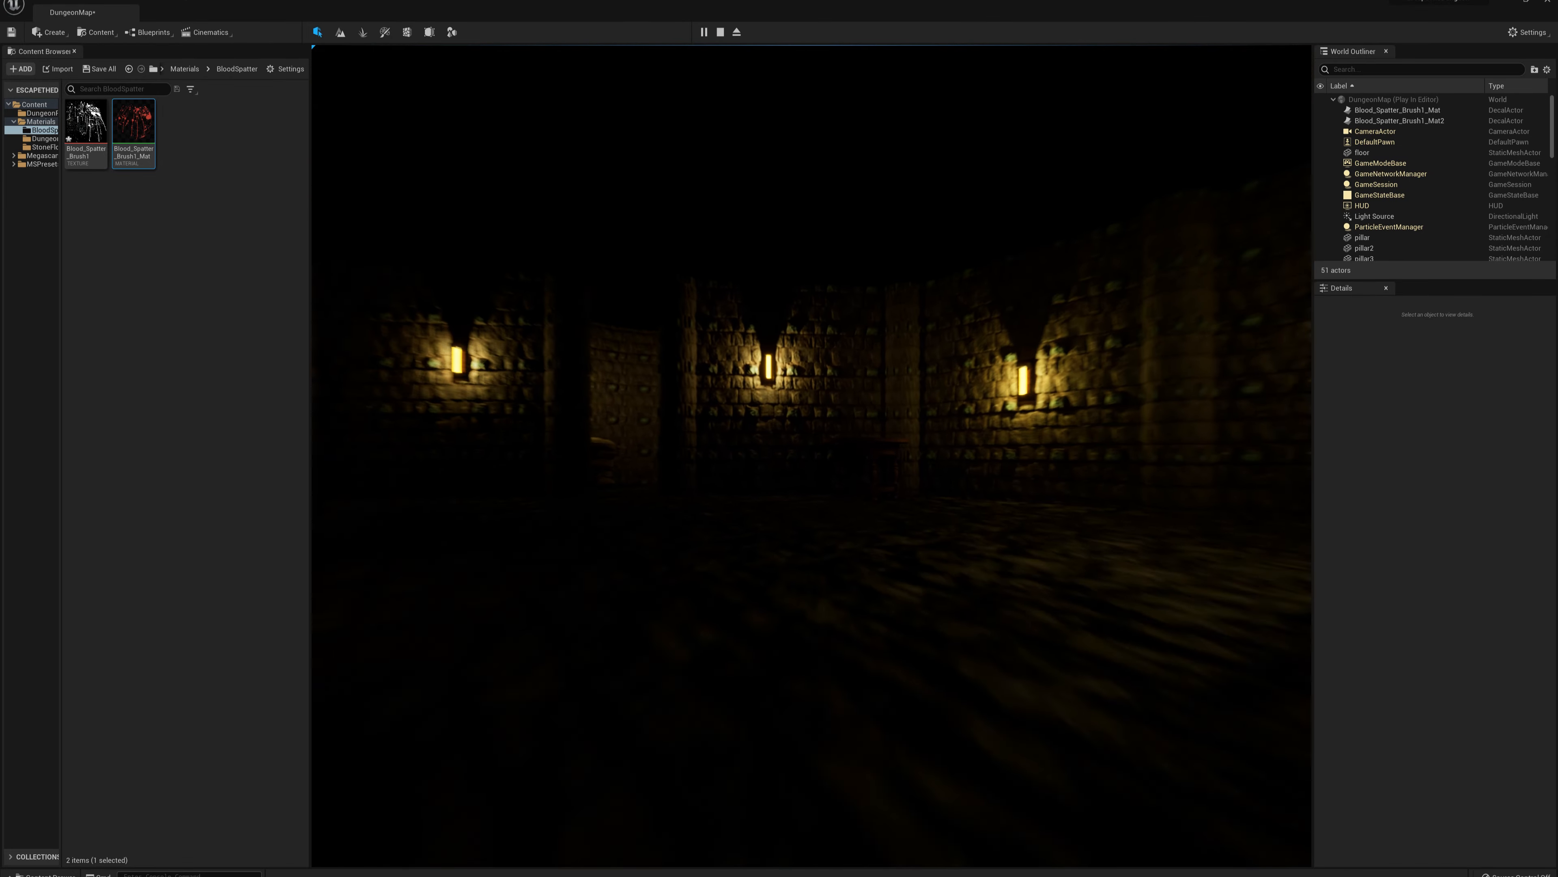
key("s")
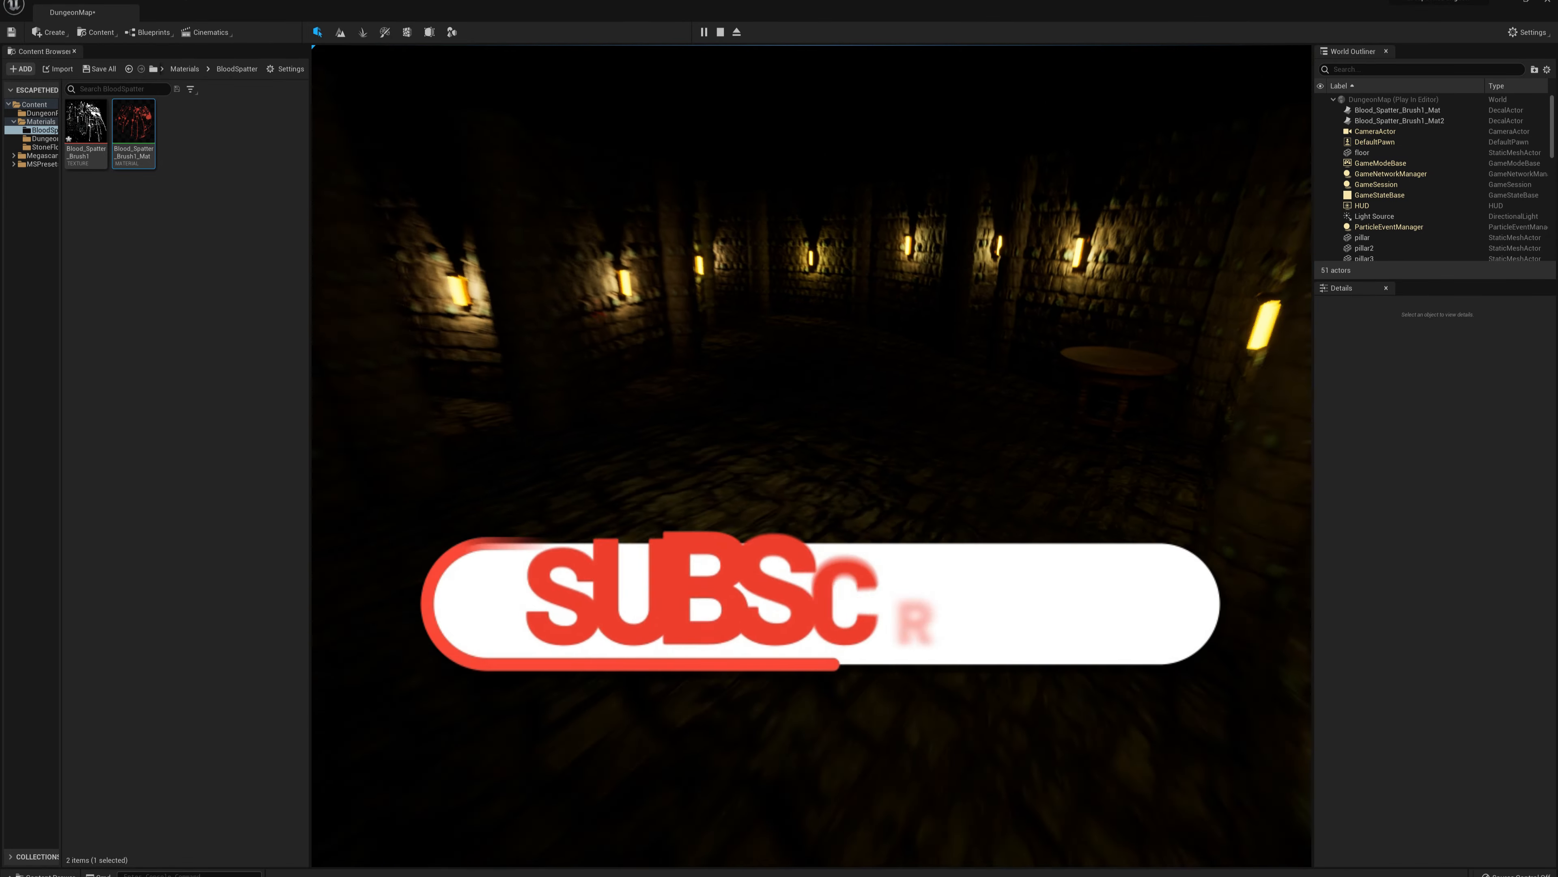
key("s")
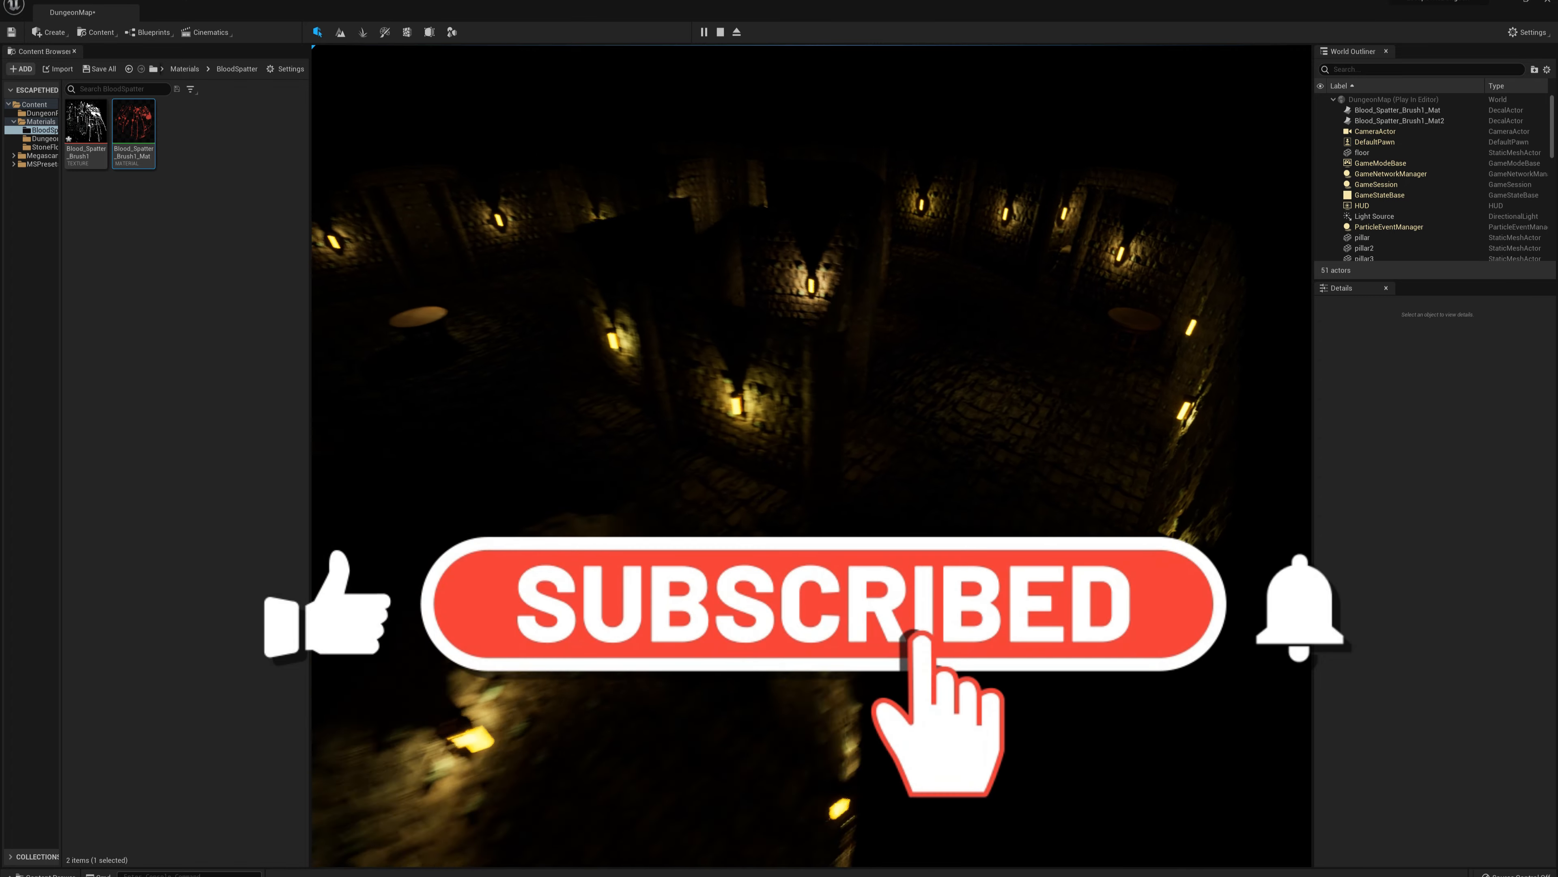
key("s")
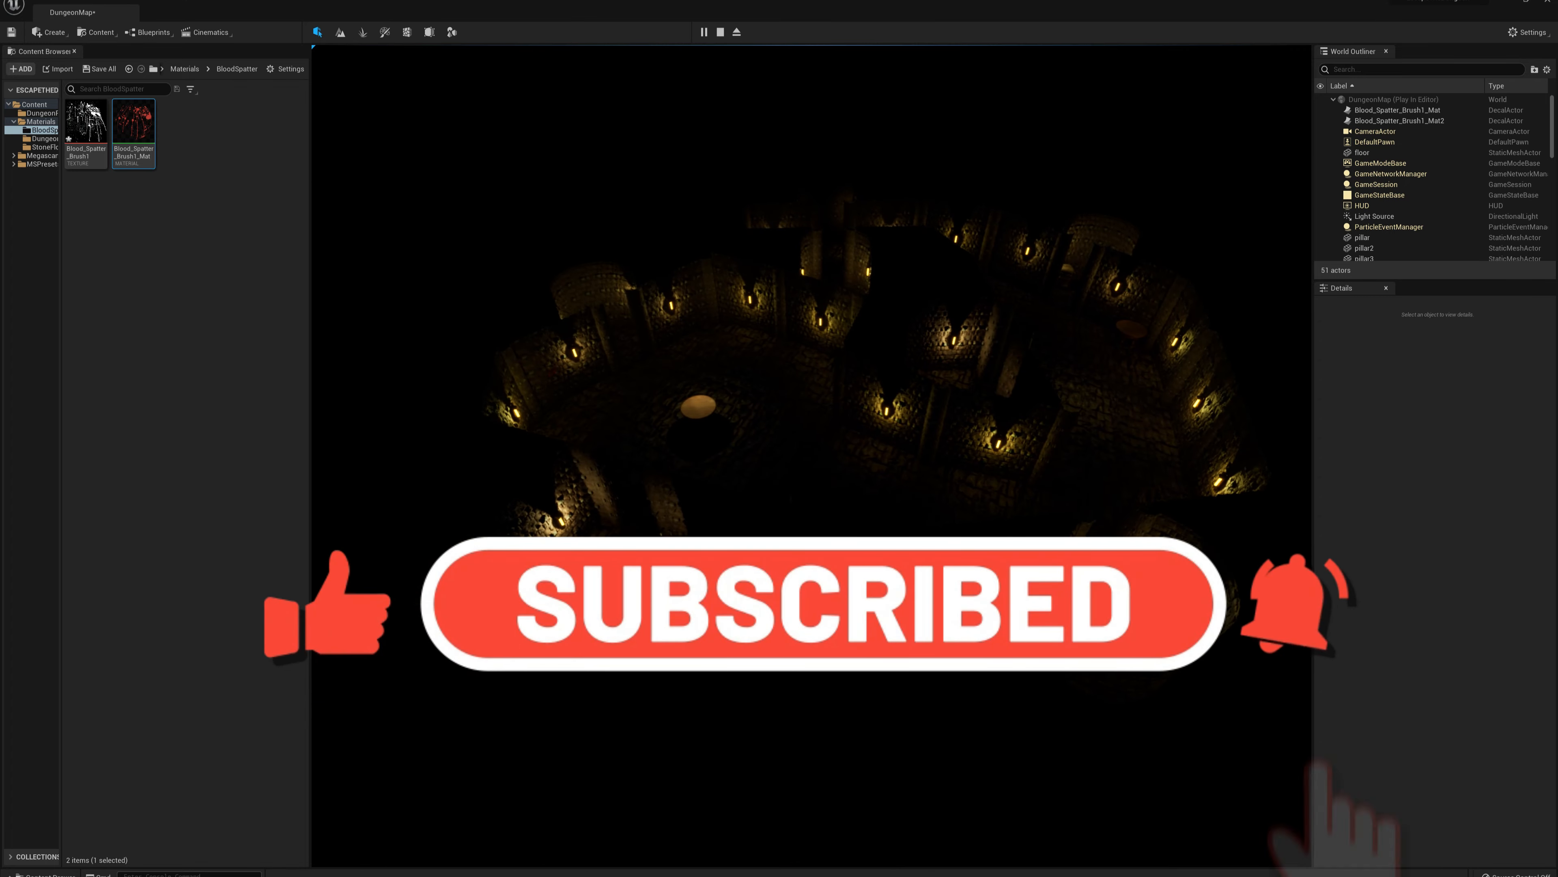
key("w")
key("d")
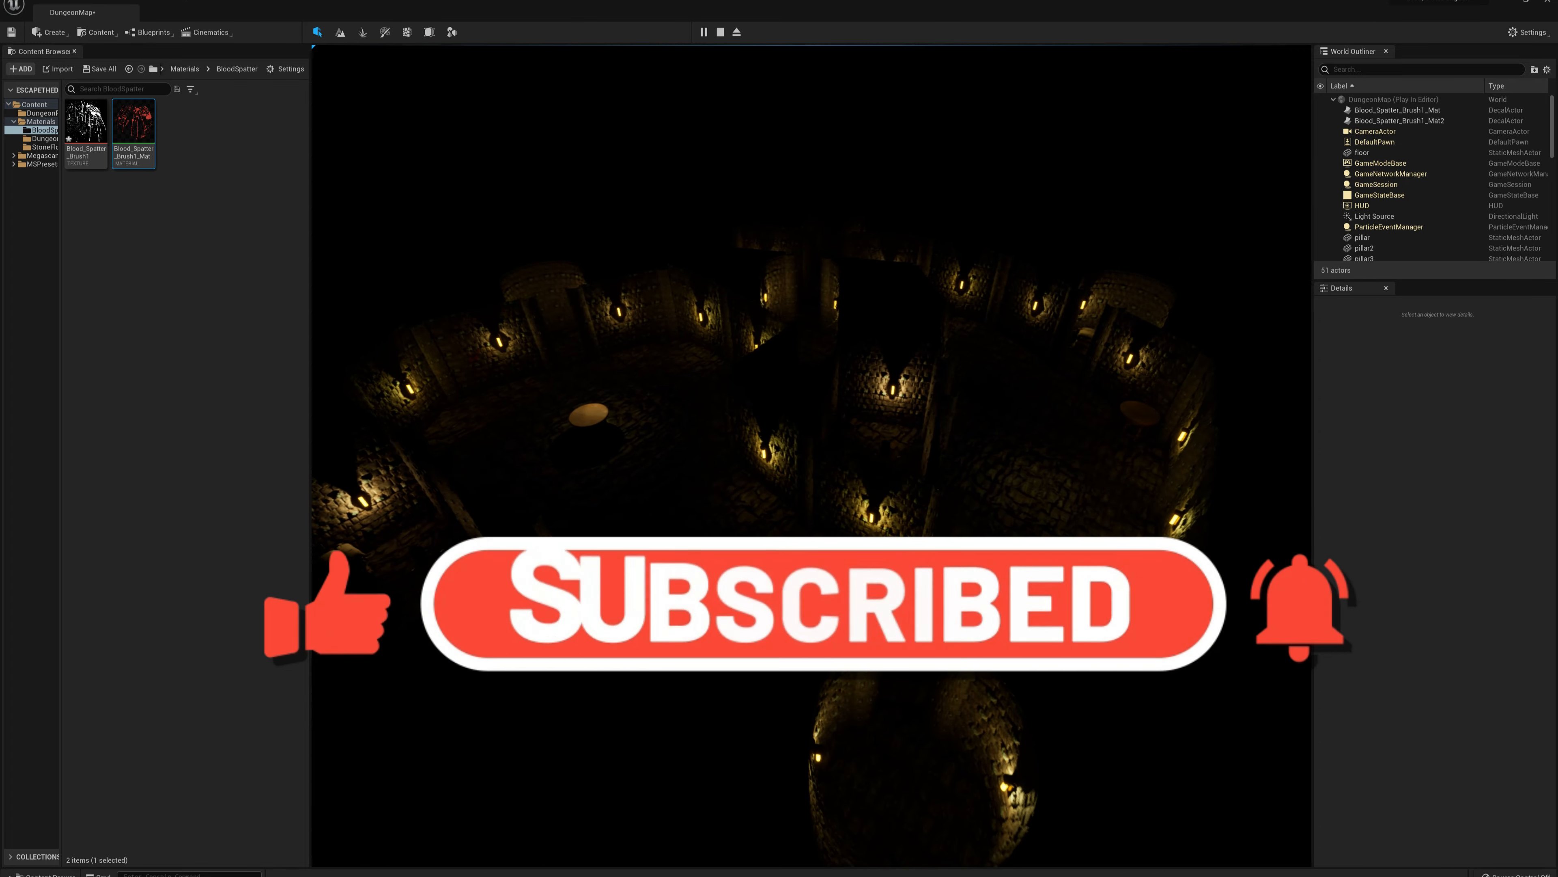
key("s")
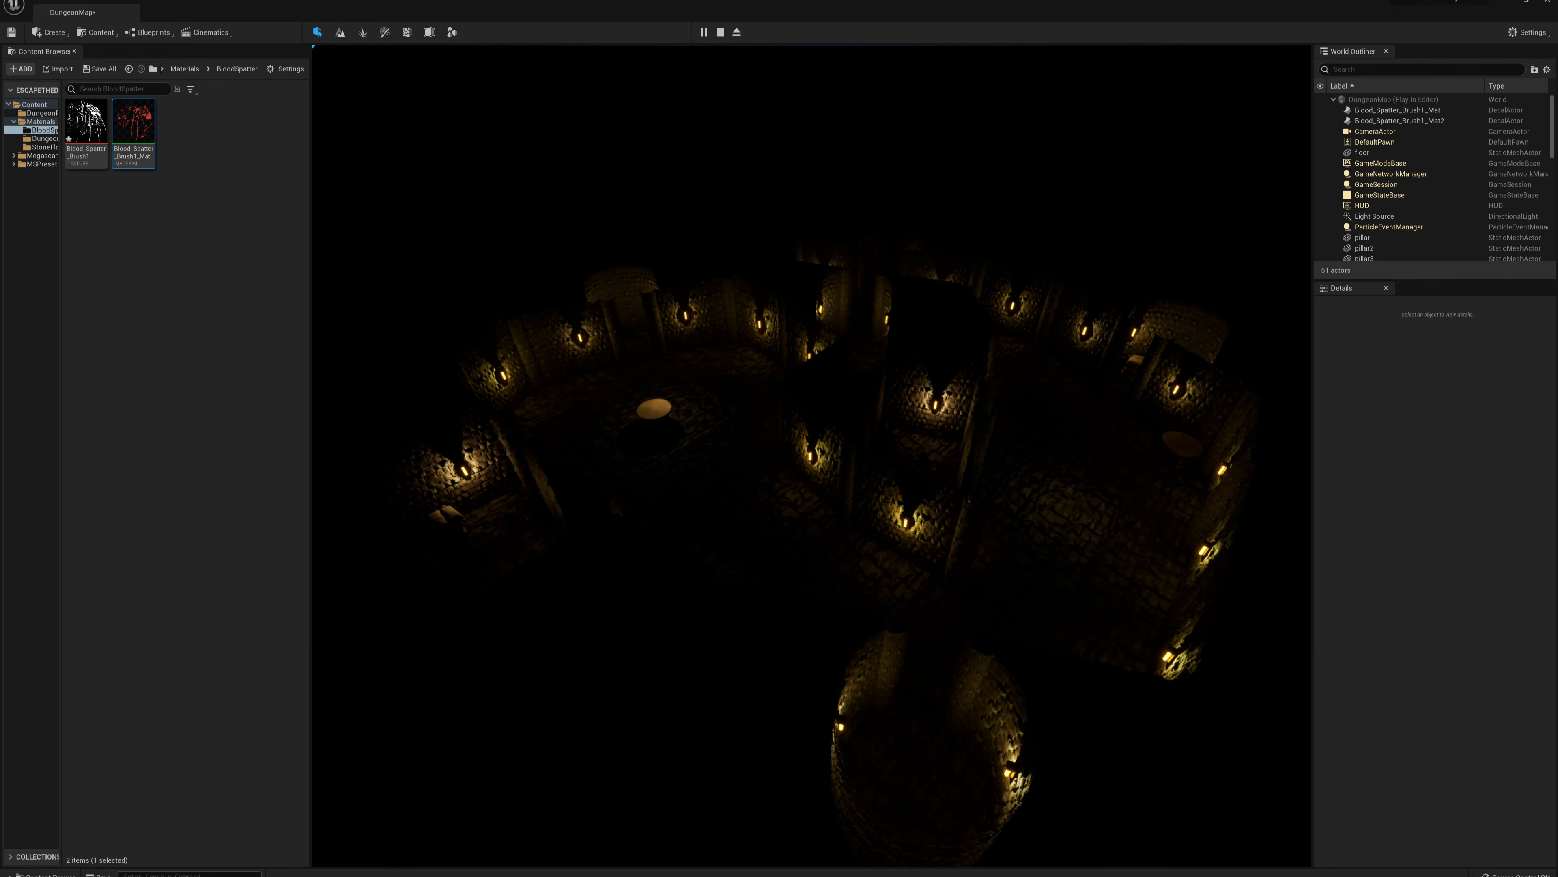